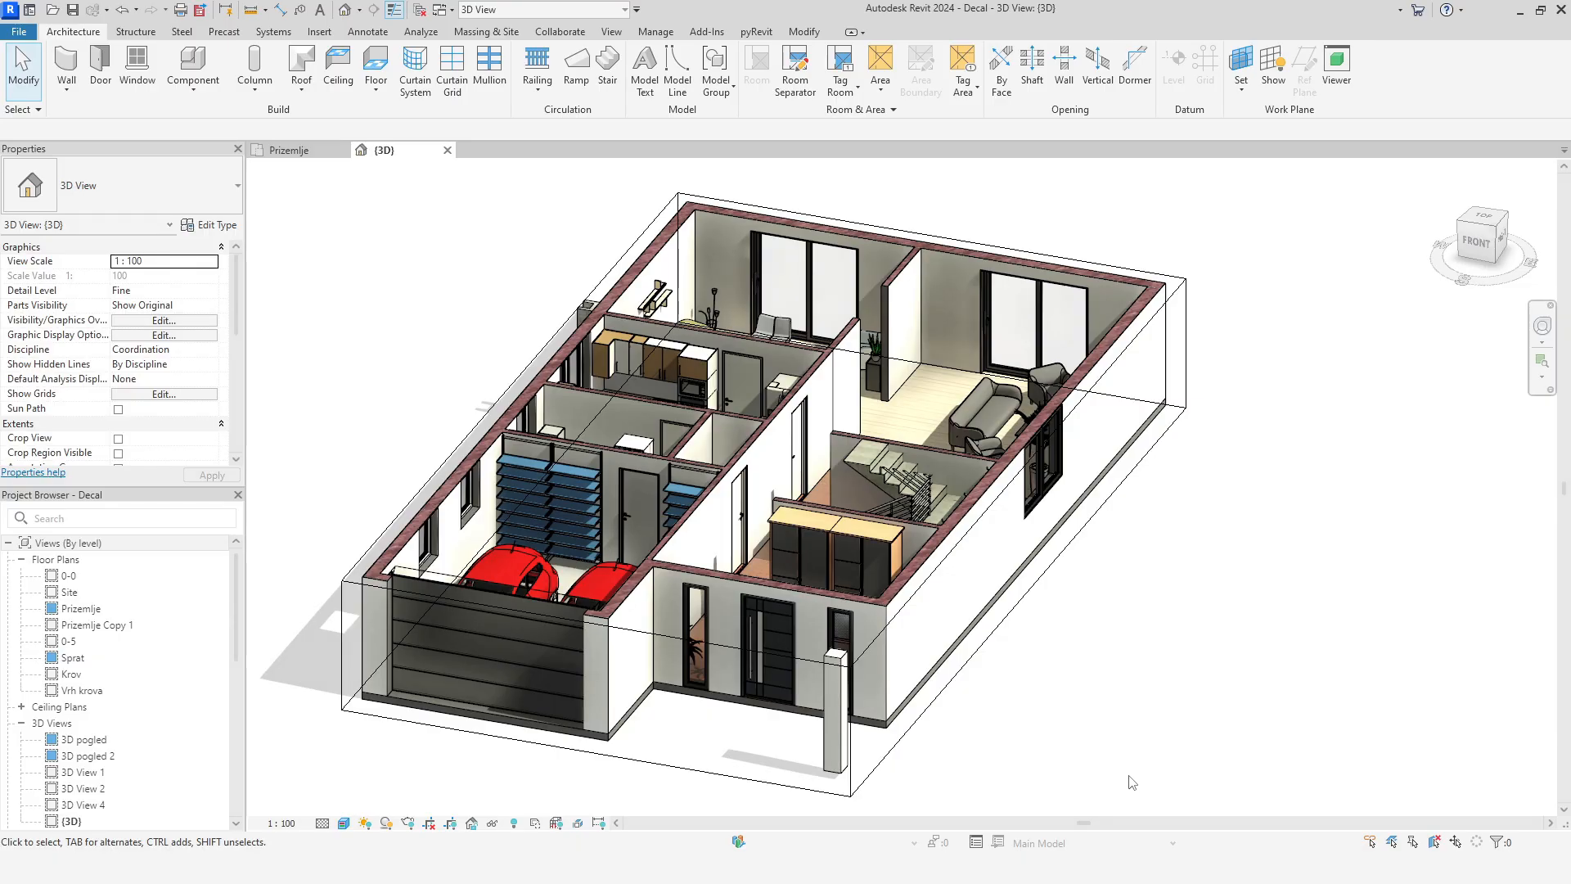
# Set the visual style of the house's 3D view to Realistic
pyautogui.moveTo(1225, 585); pyautogui.dragTo(1055, 787, button='middle')
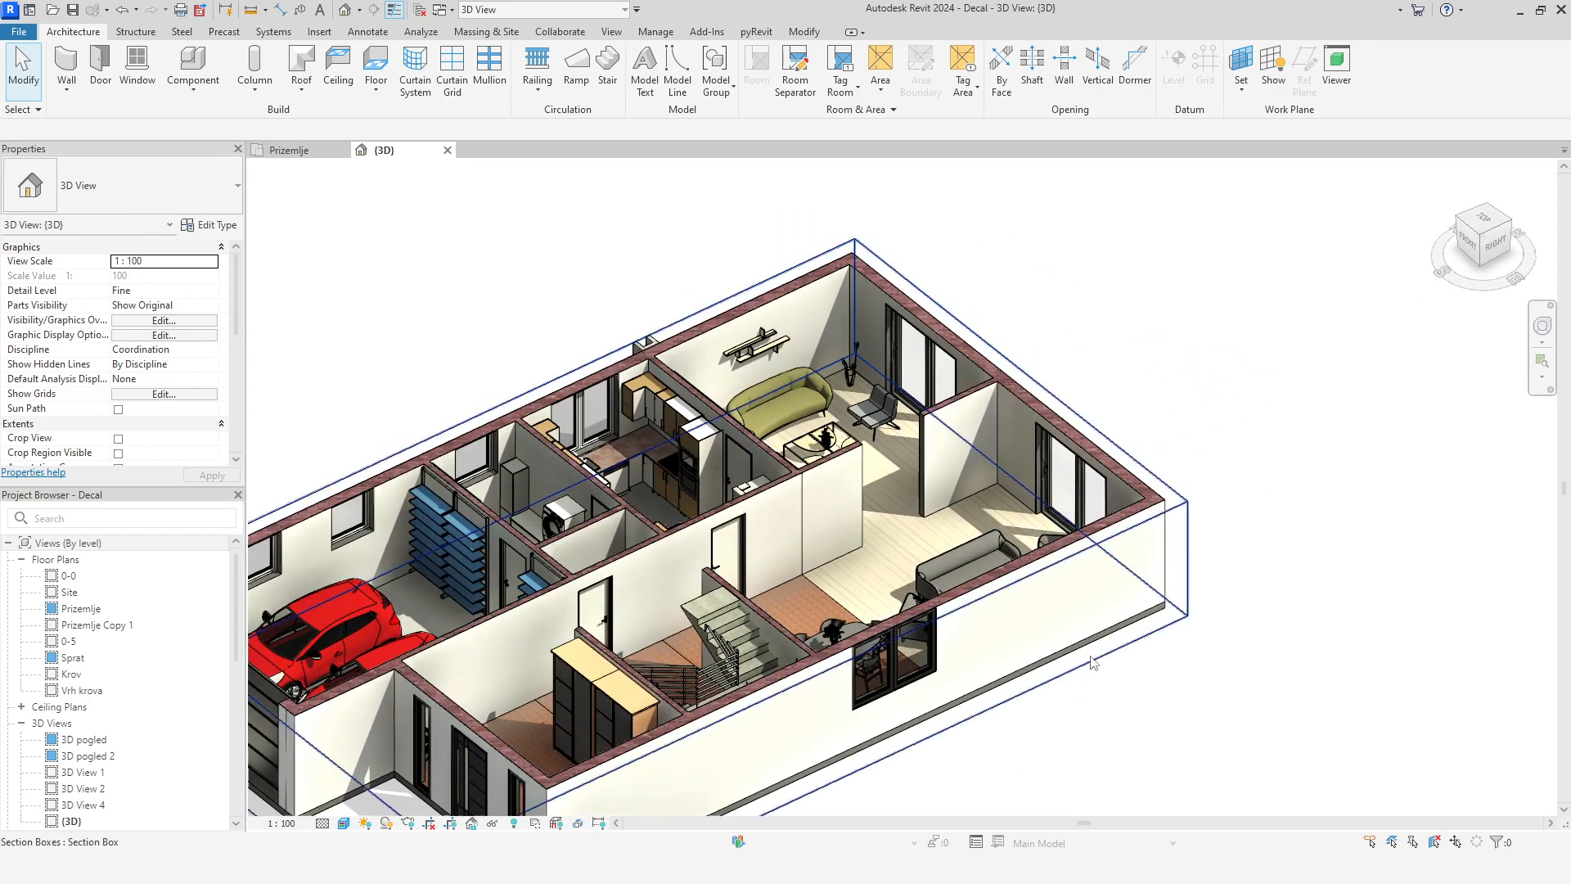
pyautogui.scroll(3, 857, 543)
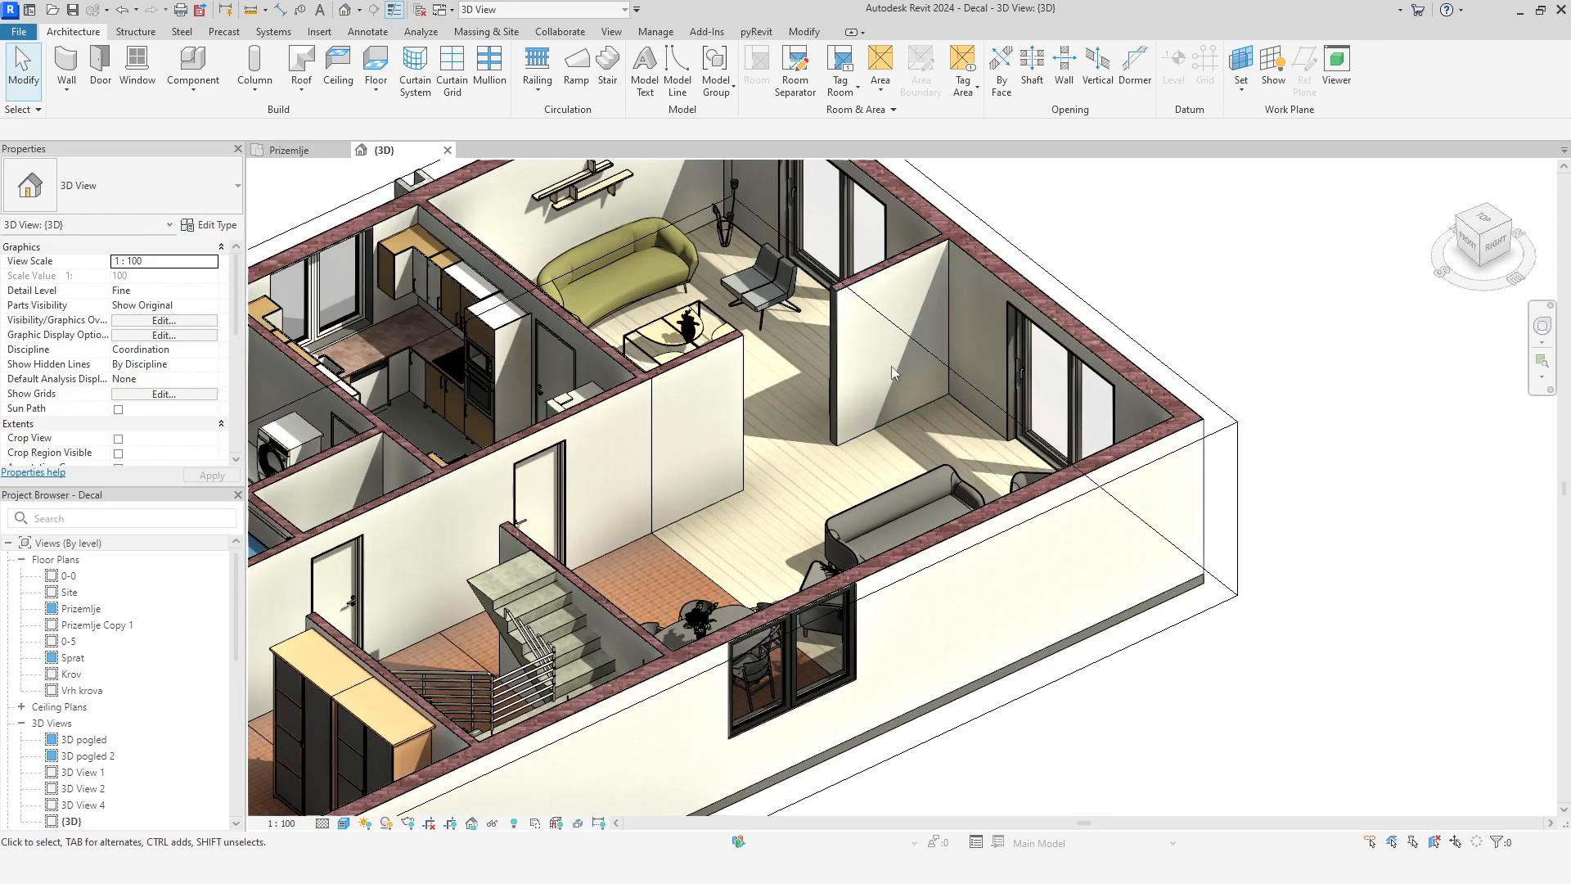
pyautogui.keyDown('shift'); pyautogui.moveTo(877, 524); pyautogui.dragTo(714, 420, button='middle'); pyautogui.keyUp('shift')
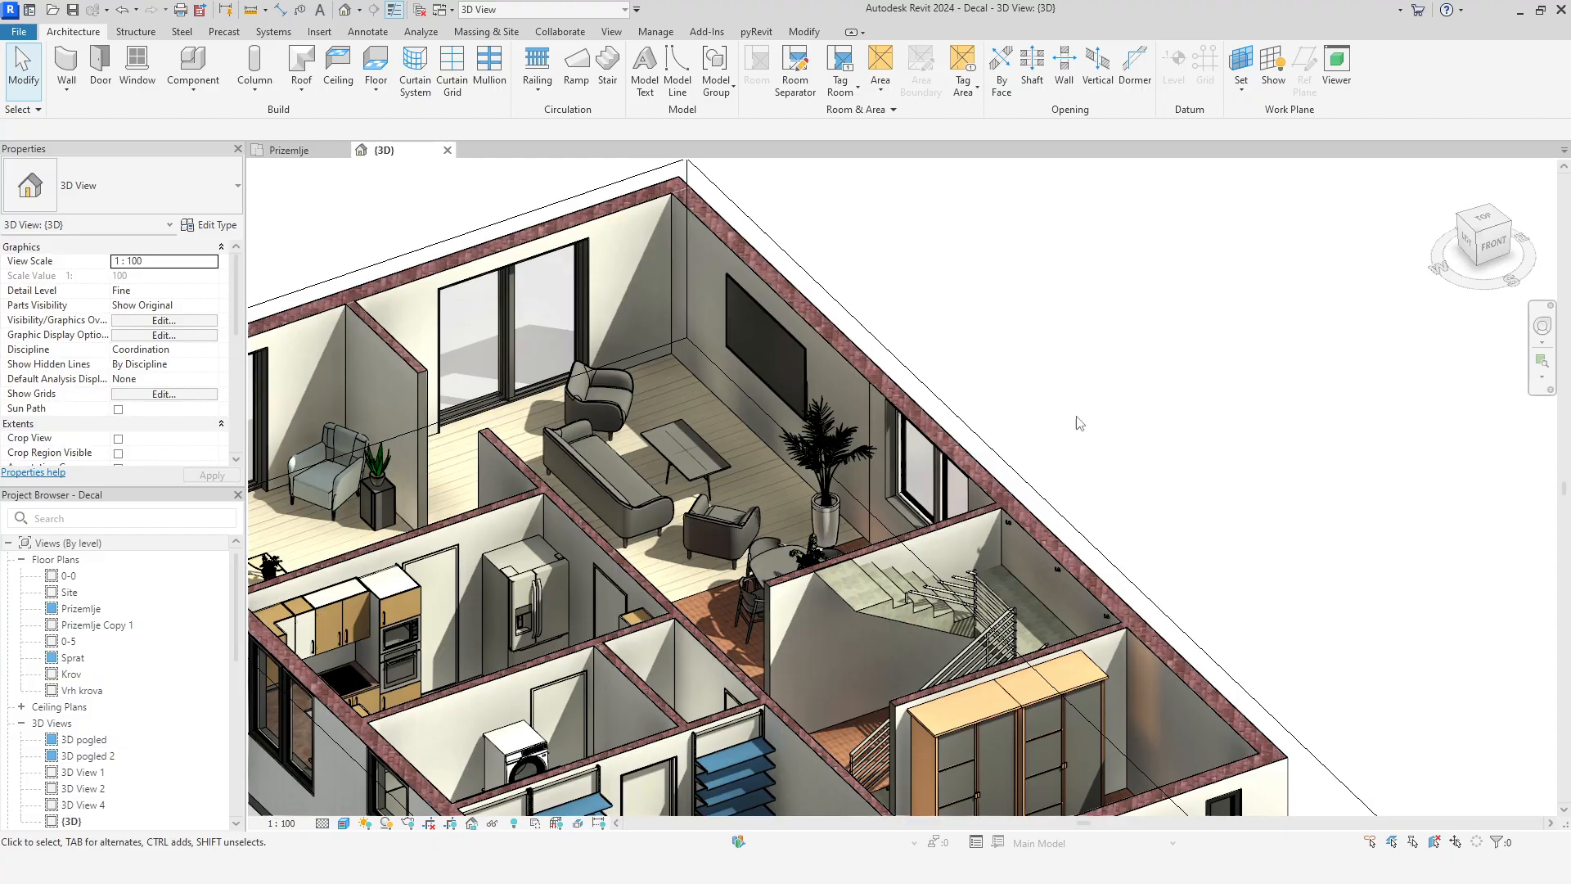
pyautogui.keyDown('shift'); pyautogui.moveTo(1189, 438); pyautogui.dragTo(1106, 685, button='middle'); pyautogui.keyUp('shift')
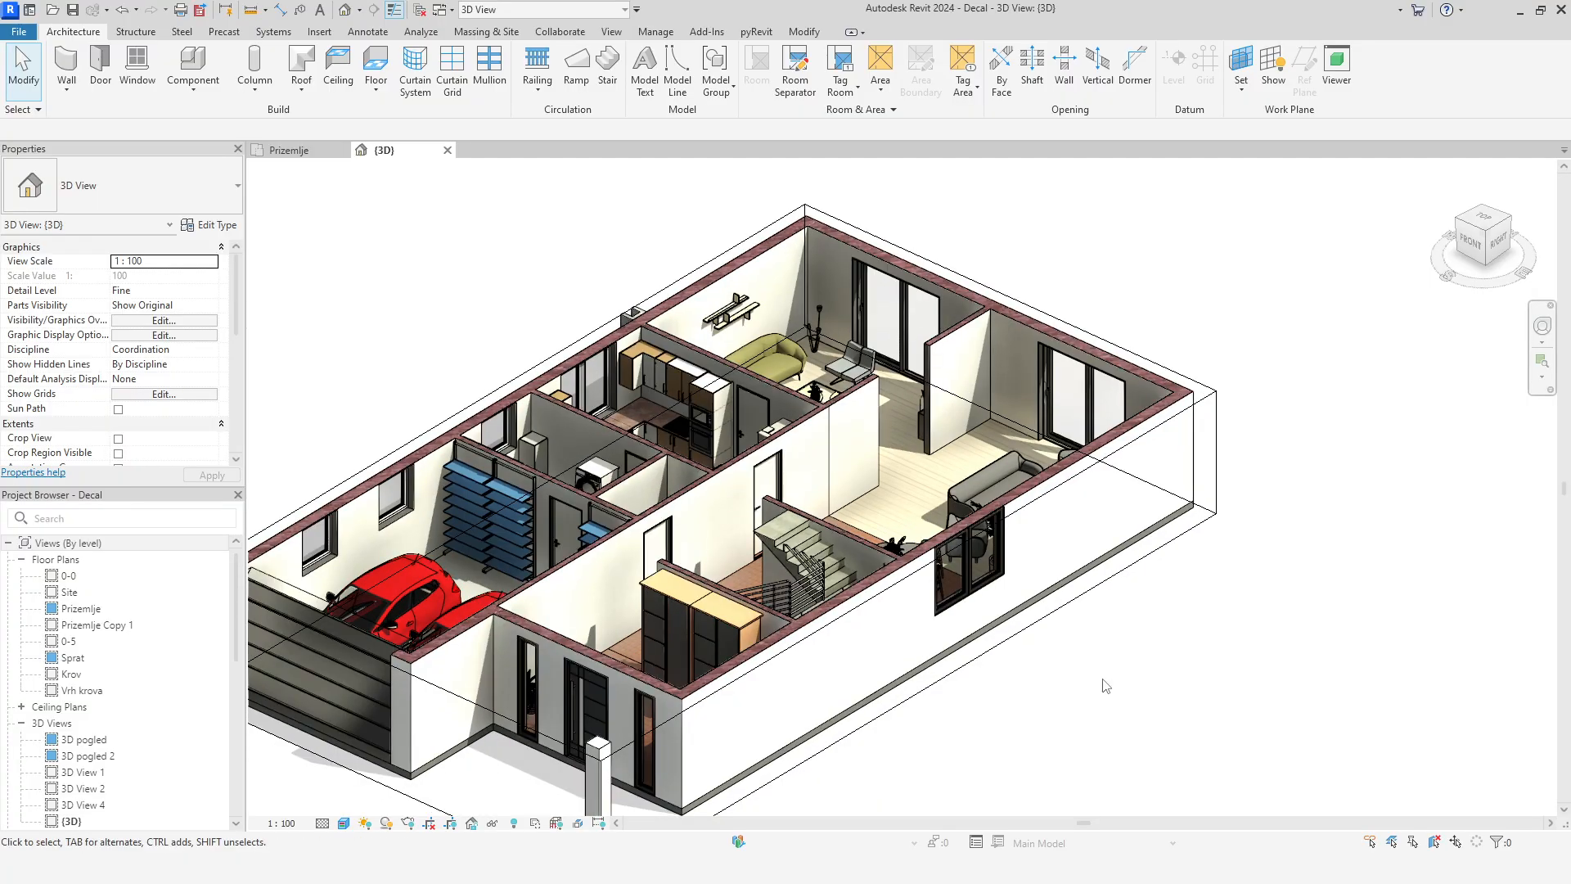
pyautogui.click(344, 823)
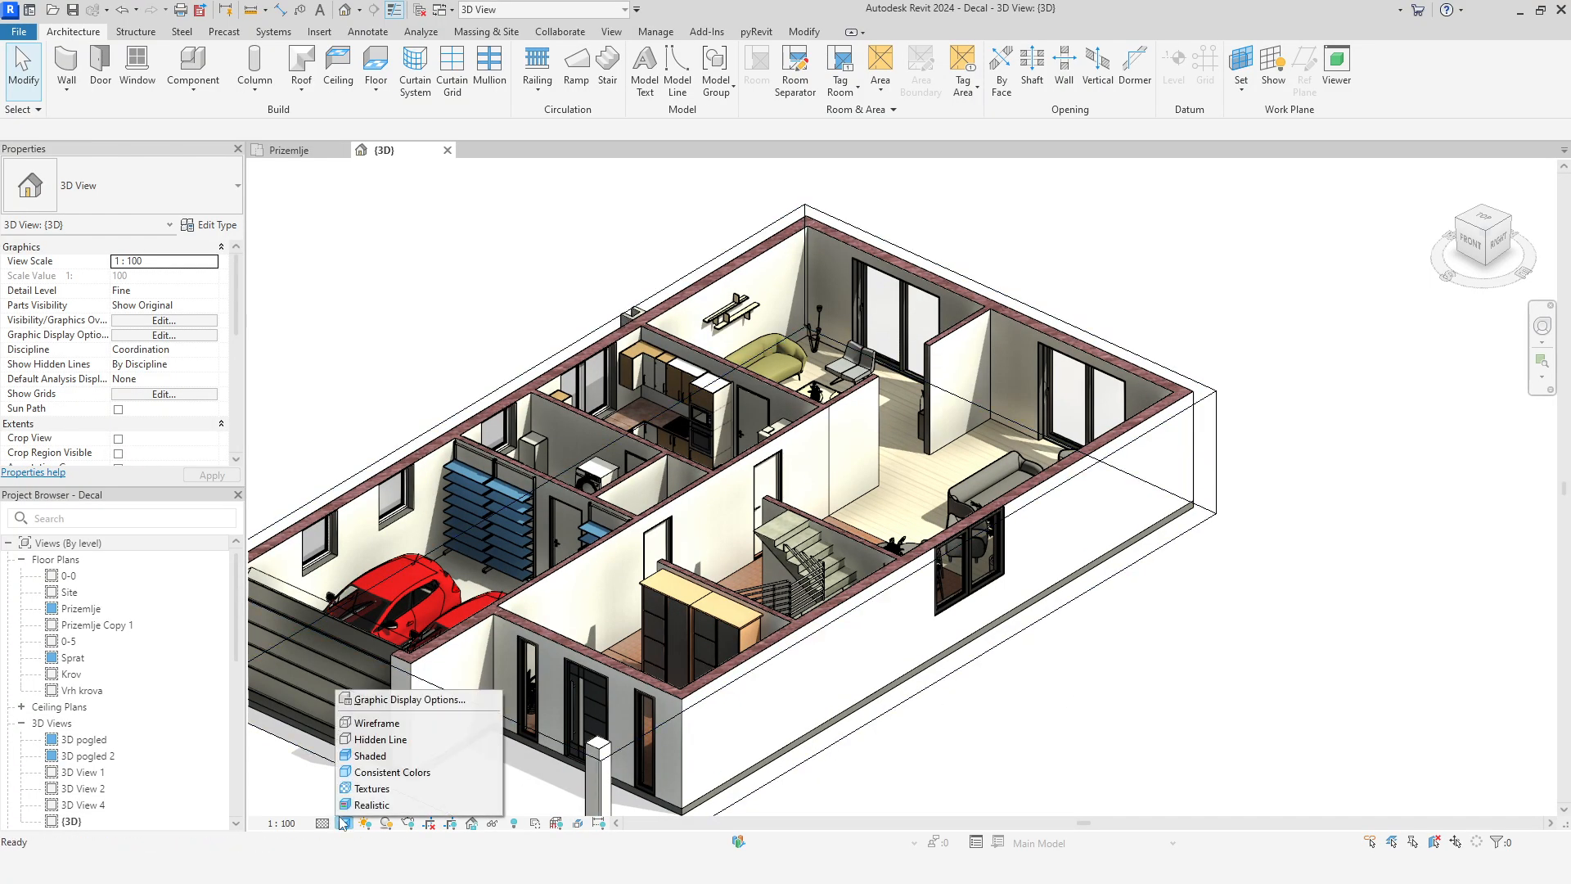
pyautogui.click(417, 806)
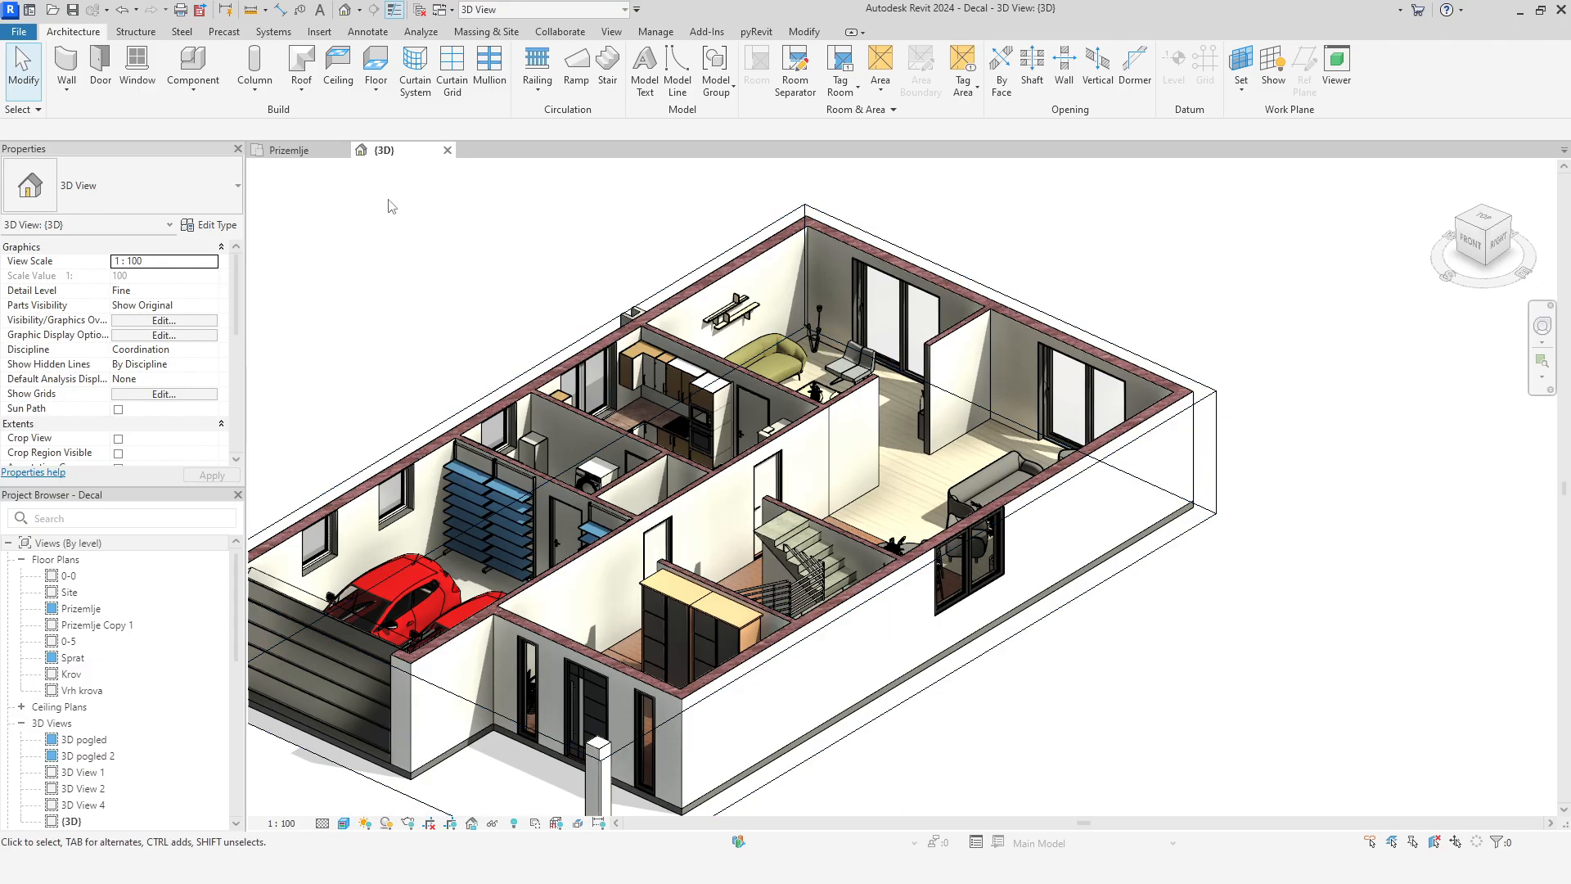
# Create a new decal type named PAINT 1
pyautogui.click(320, 32)
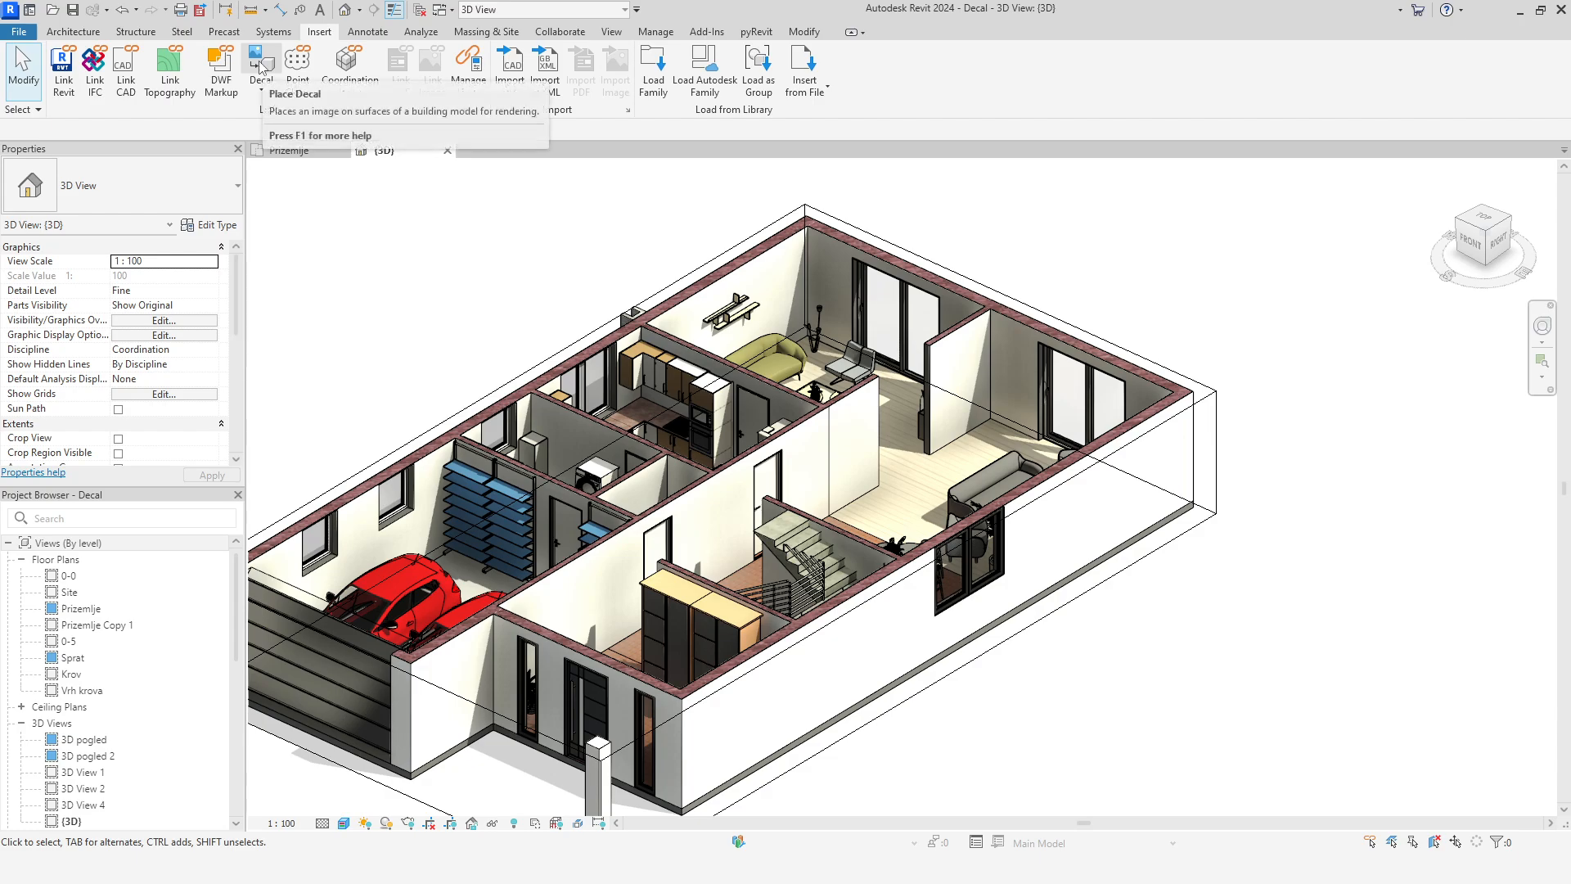
pyautogui.click(259, 93)
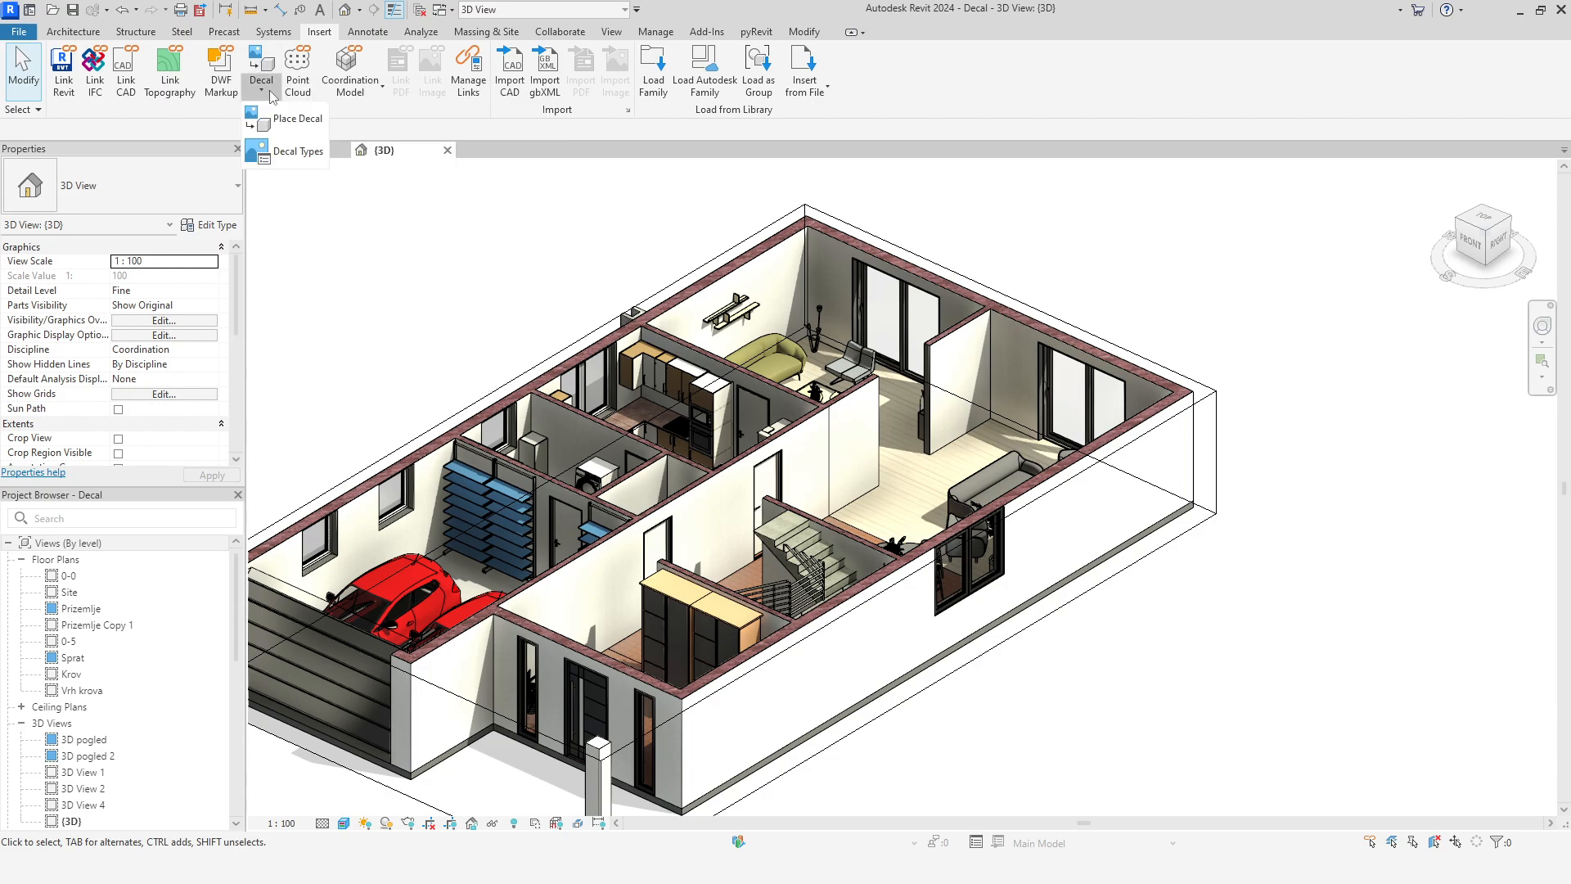
pyautogui.click(298, 152)
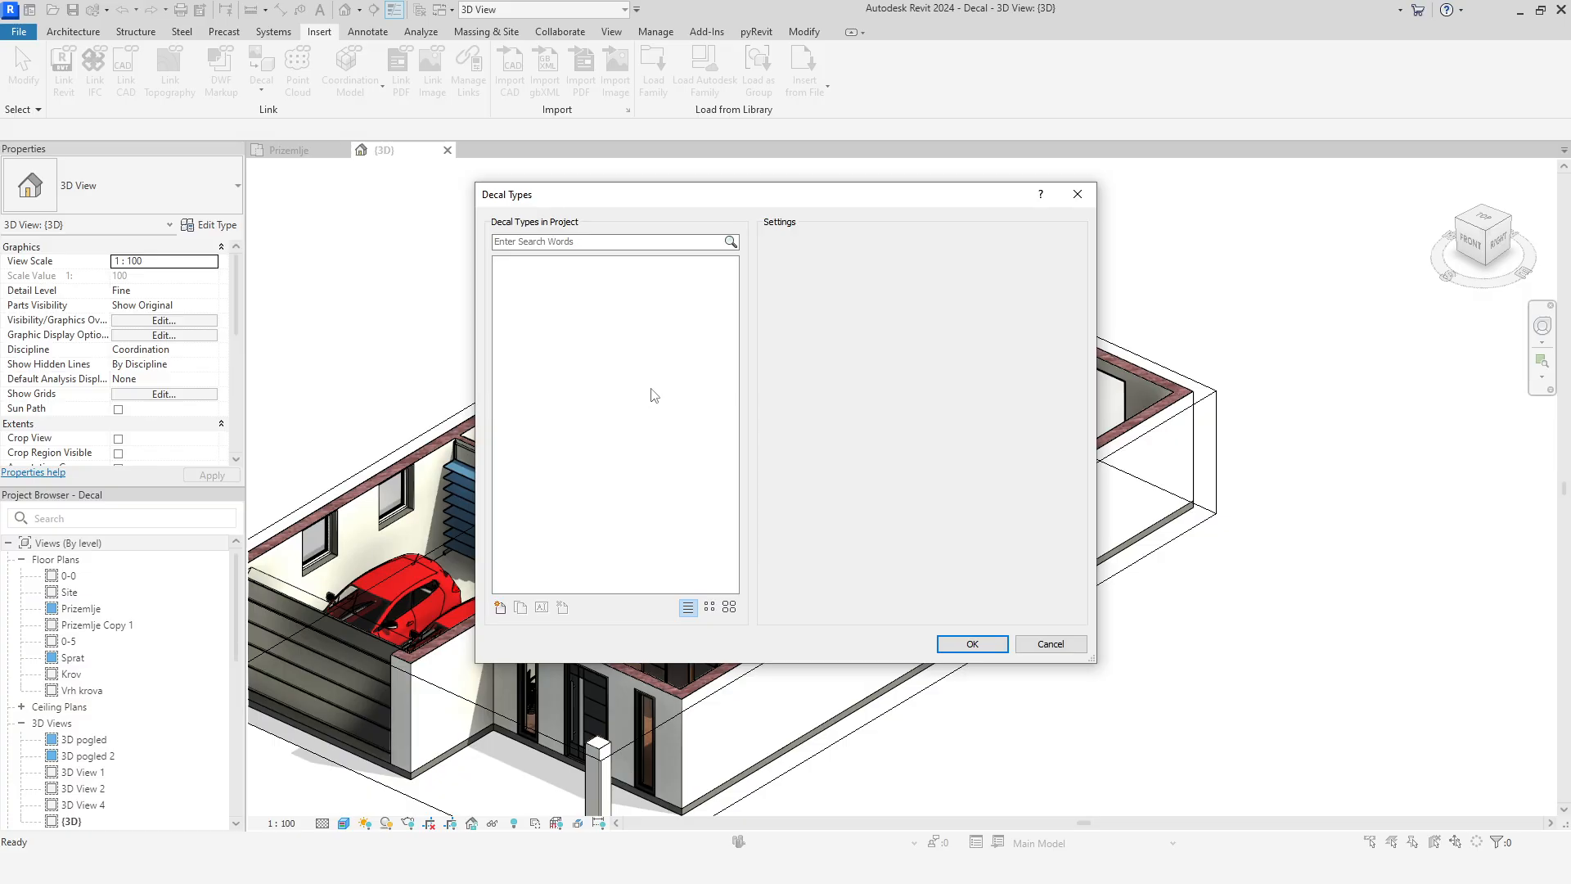
pyautogui.click(500, 608)
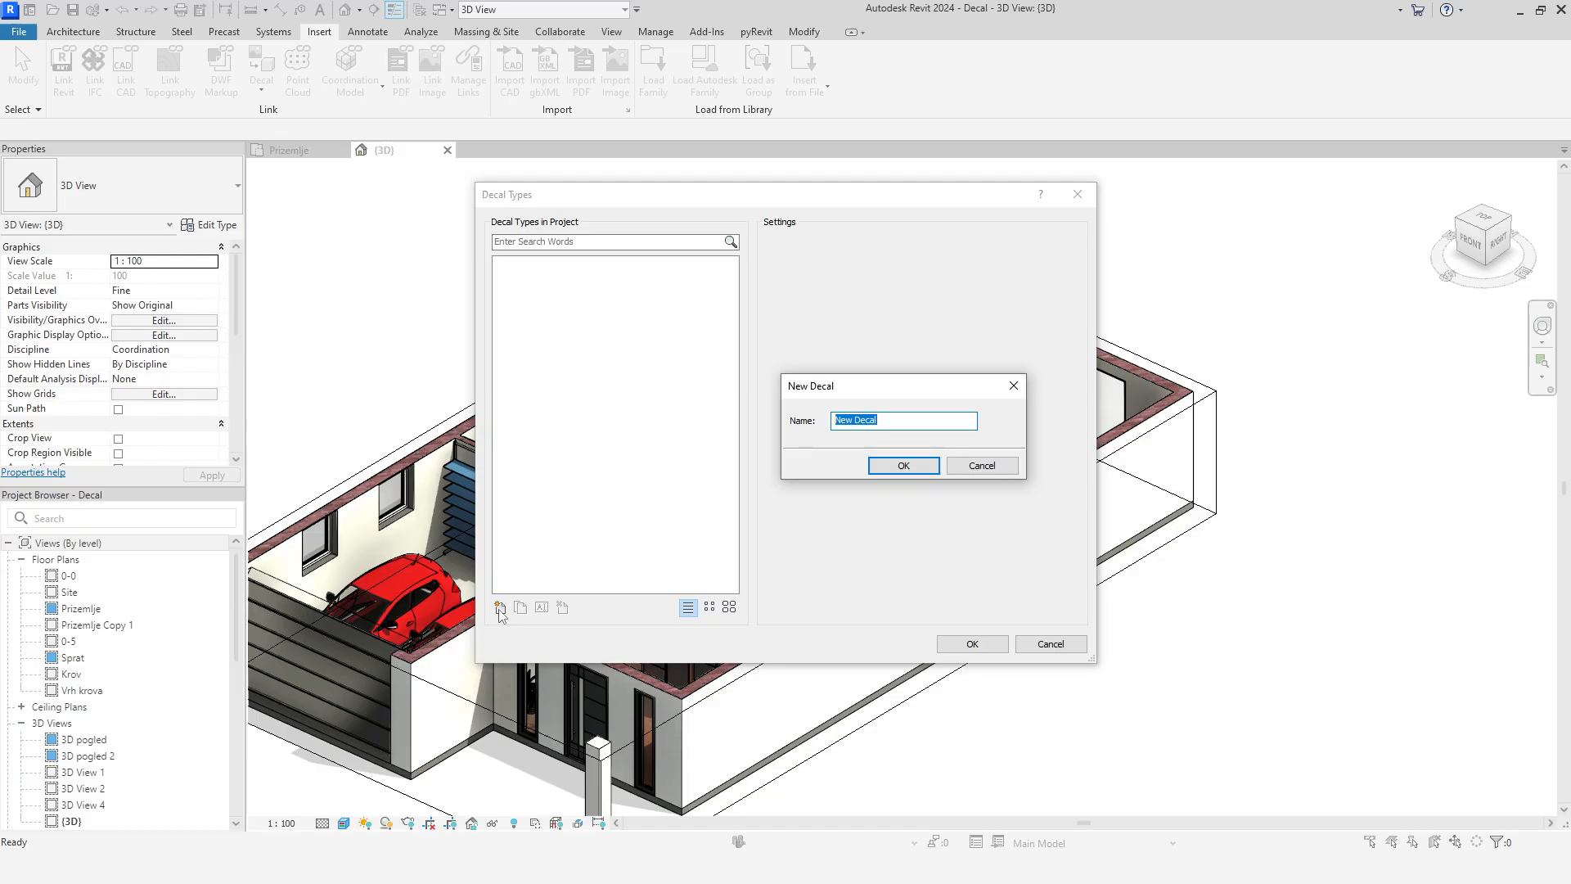
pyautogui.write('PAINT 1')
pyautogui.click(904, 465)
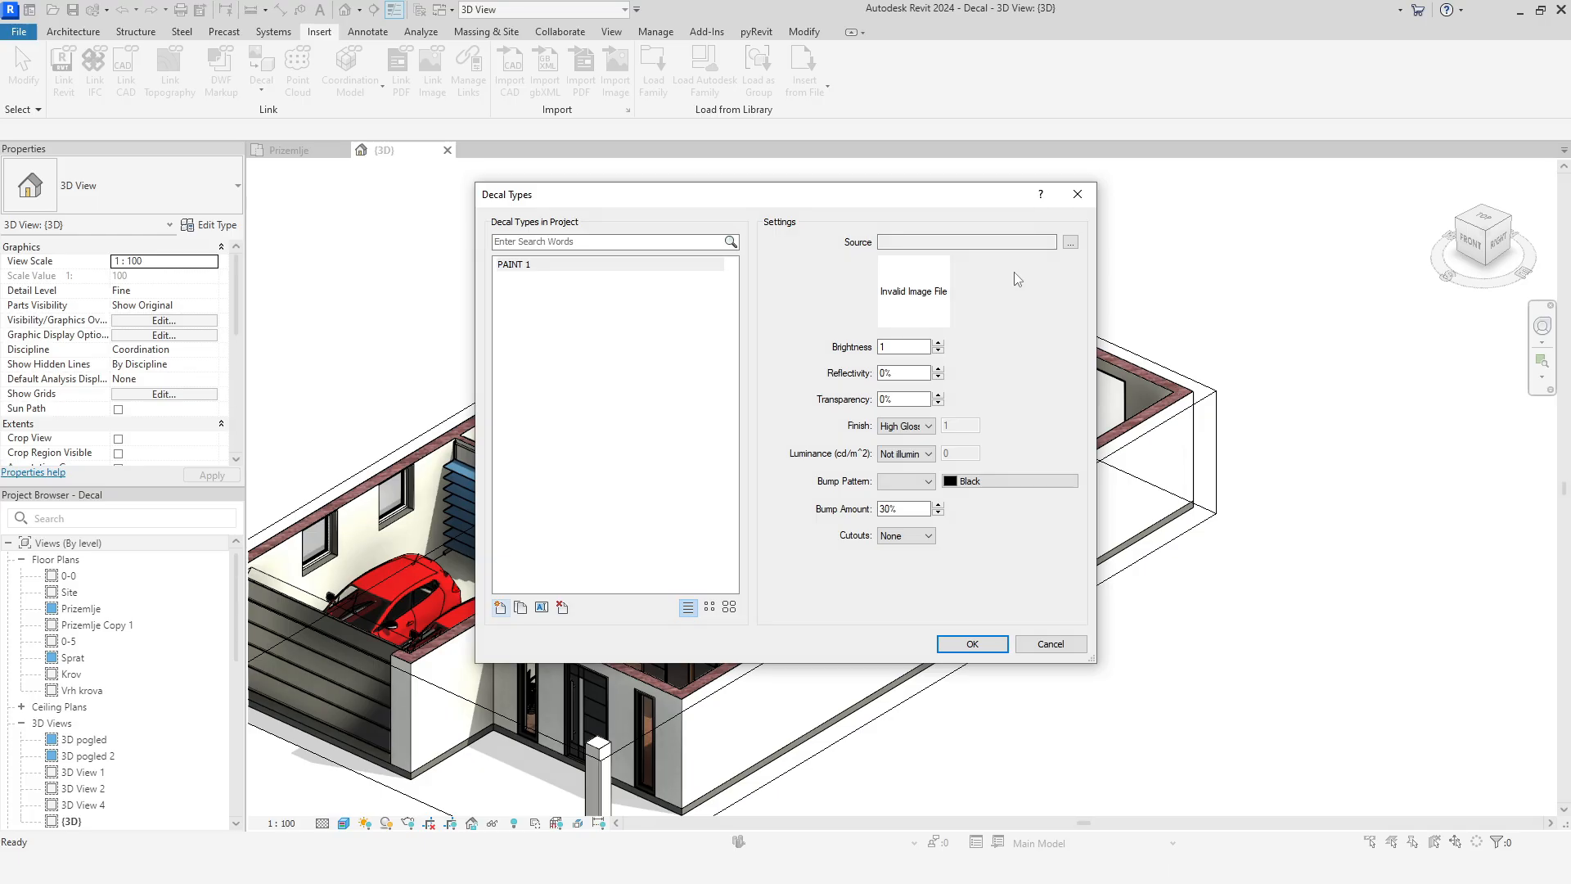
# Assign the image pexels-steve-1546542.jpg as the source of the PAINT 1 decal type
pyautogui.click(1070, 243)
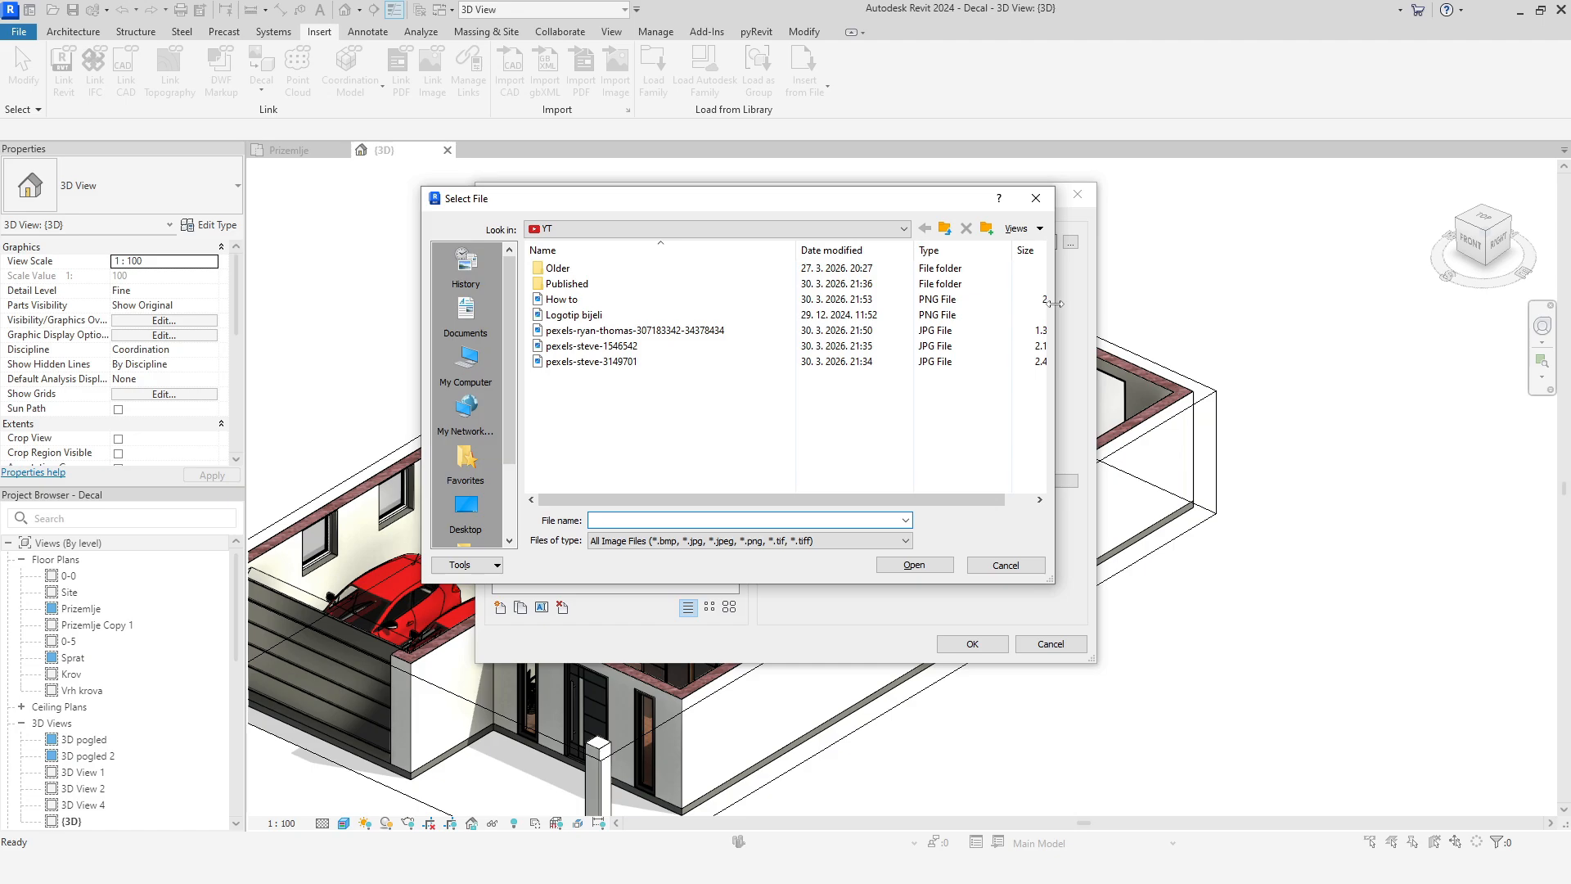
pyautogui.click(684, 347)
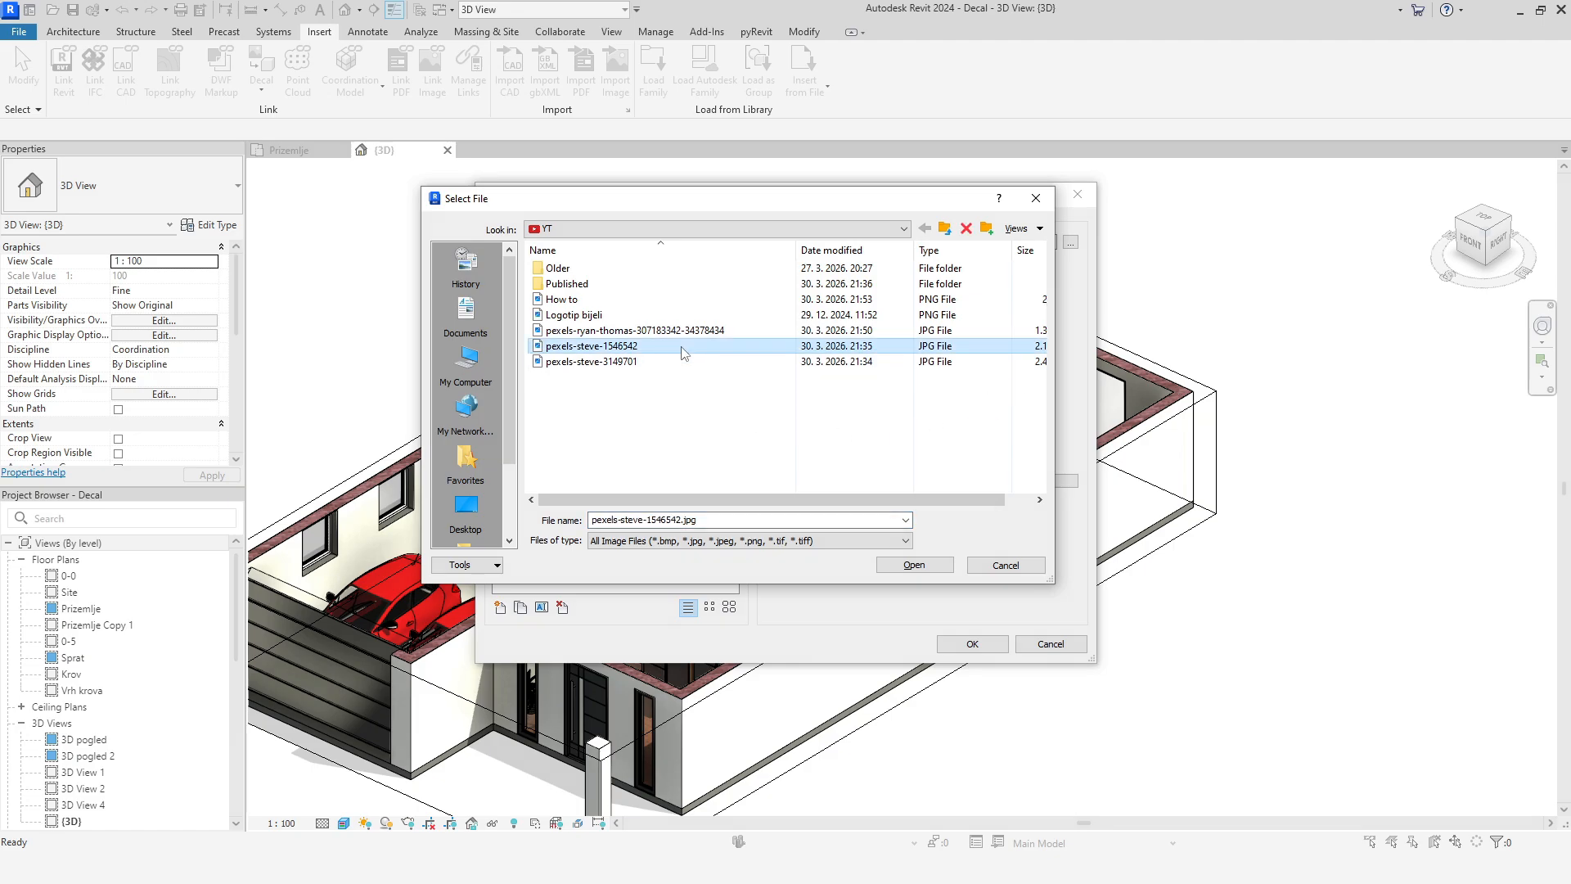
pyautogui.click(907, 565)
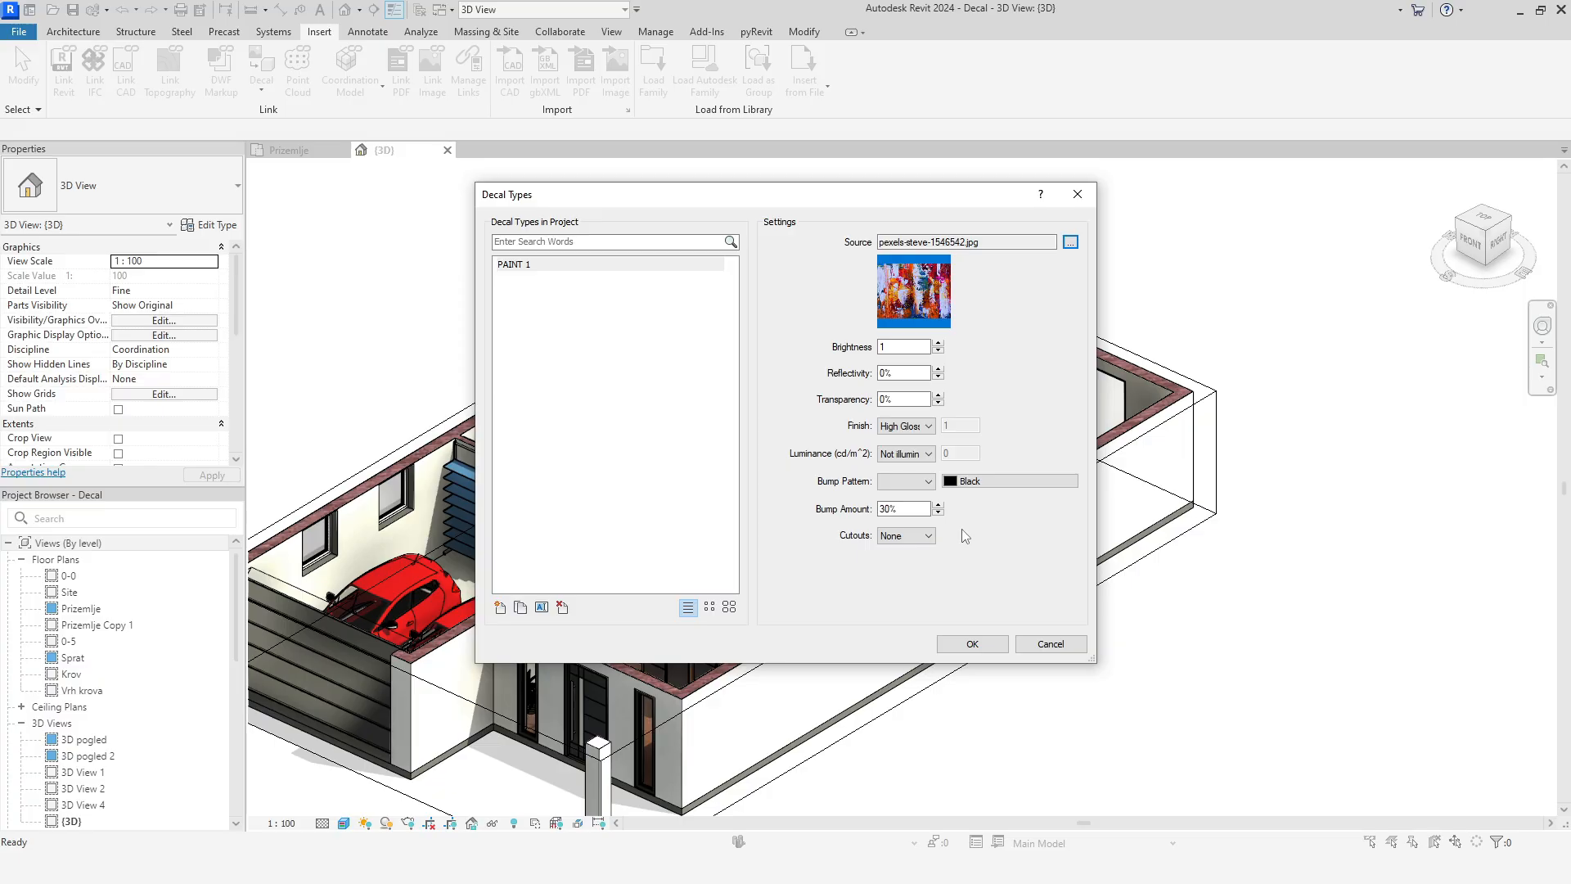
# Review the finish and luminance options of PAINT 1, and preview the decal type list as small and large thumbnails
pyautogui.click(928, 426)
pyautogui.click(928, 426)
pyautogui.click(927, 454)
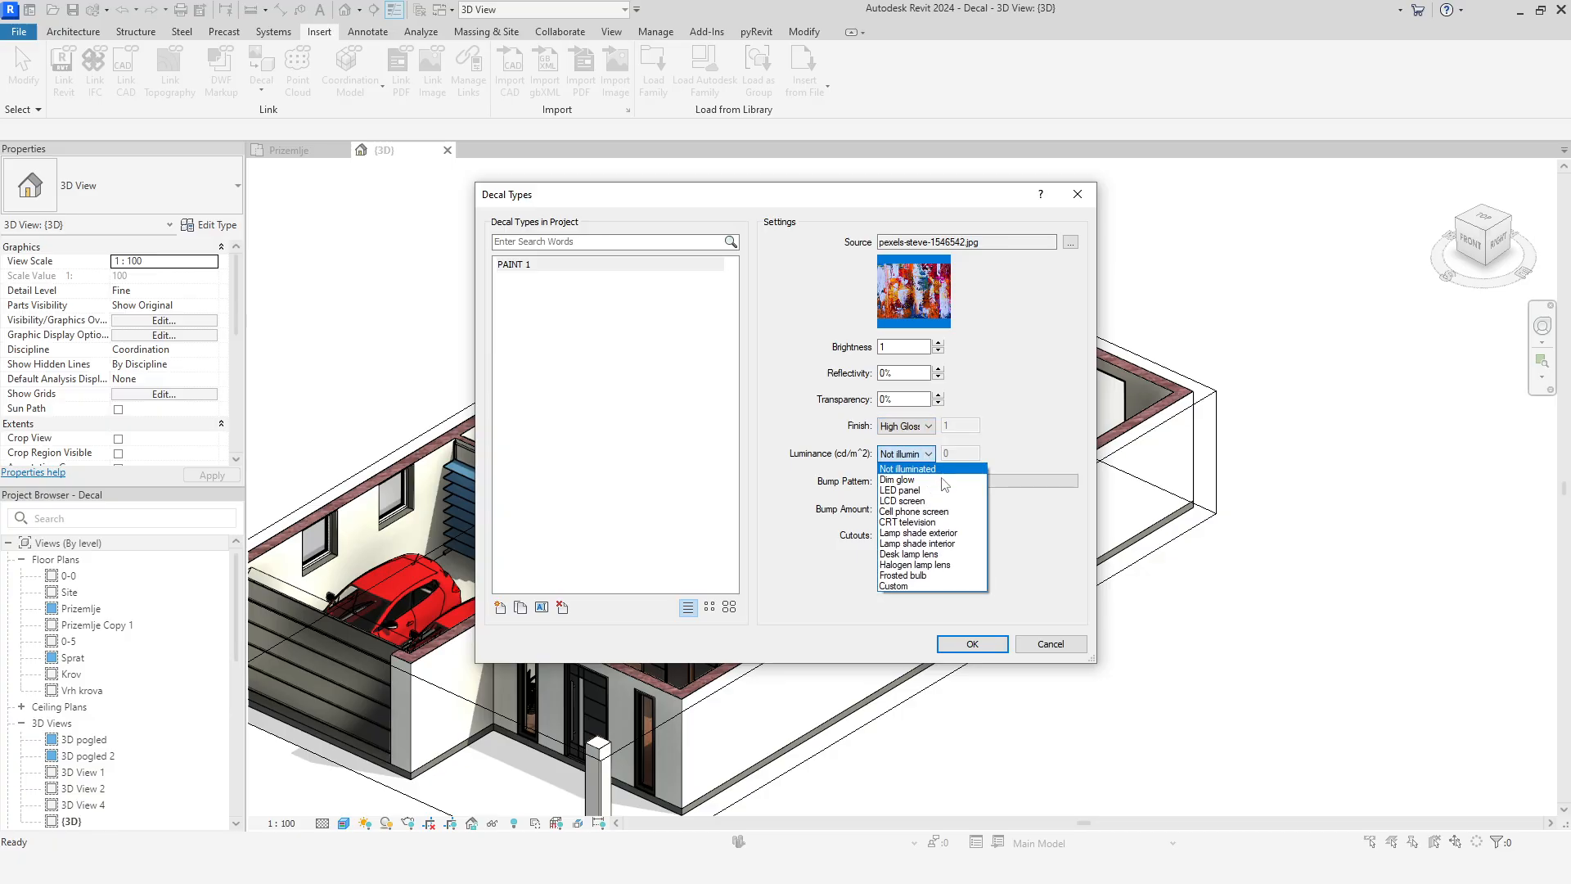
pyautogui.click(1025, 572)
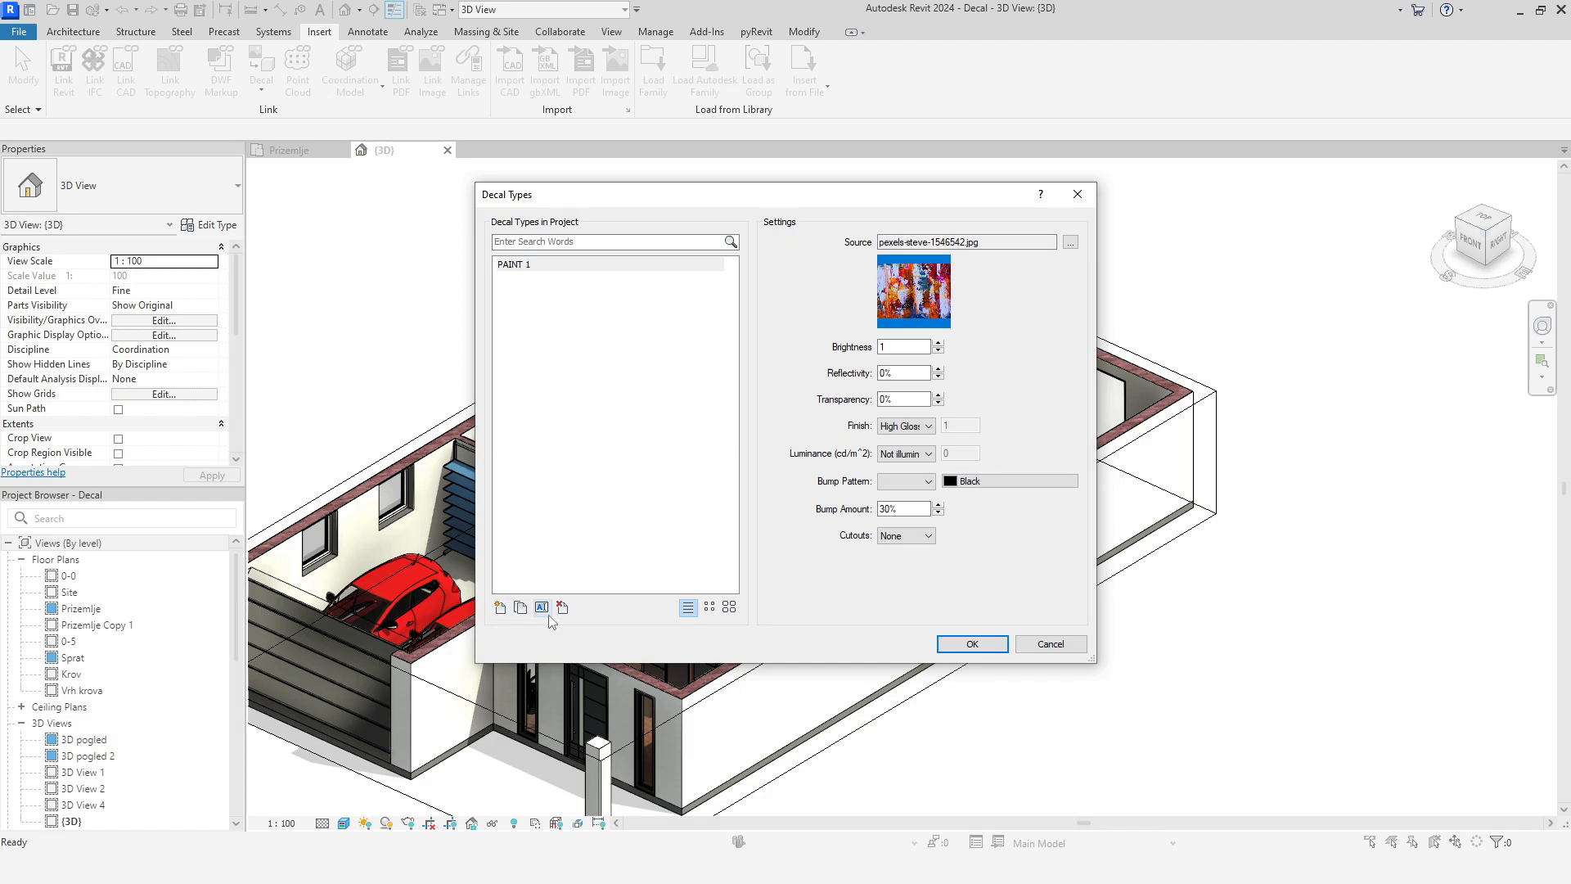
pyautogui.click(709, 608)
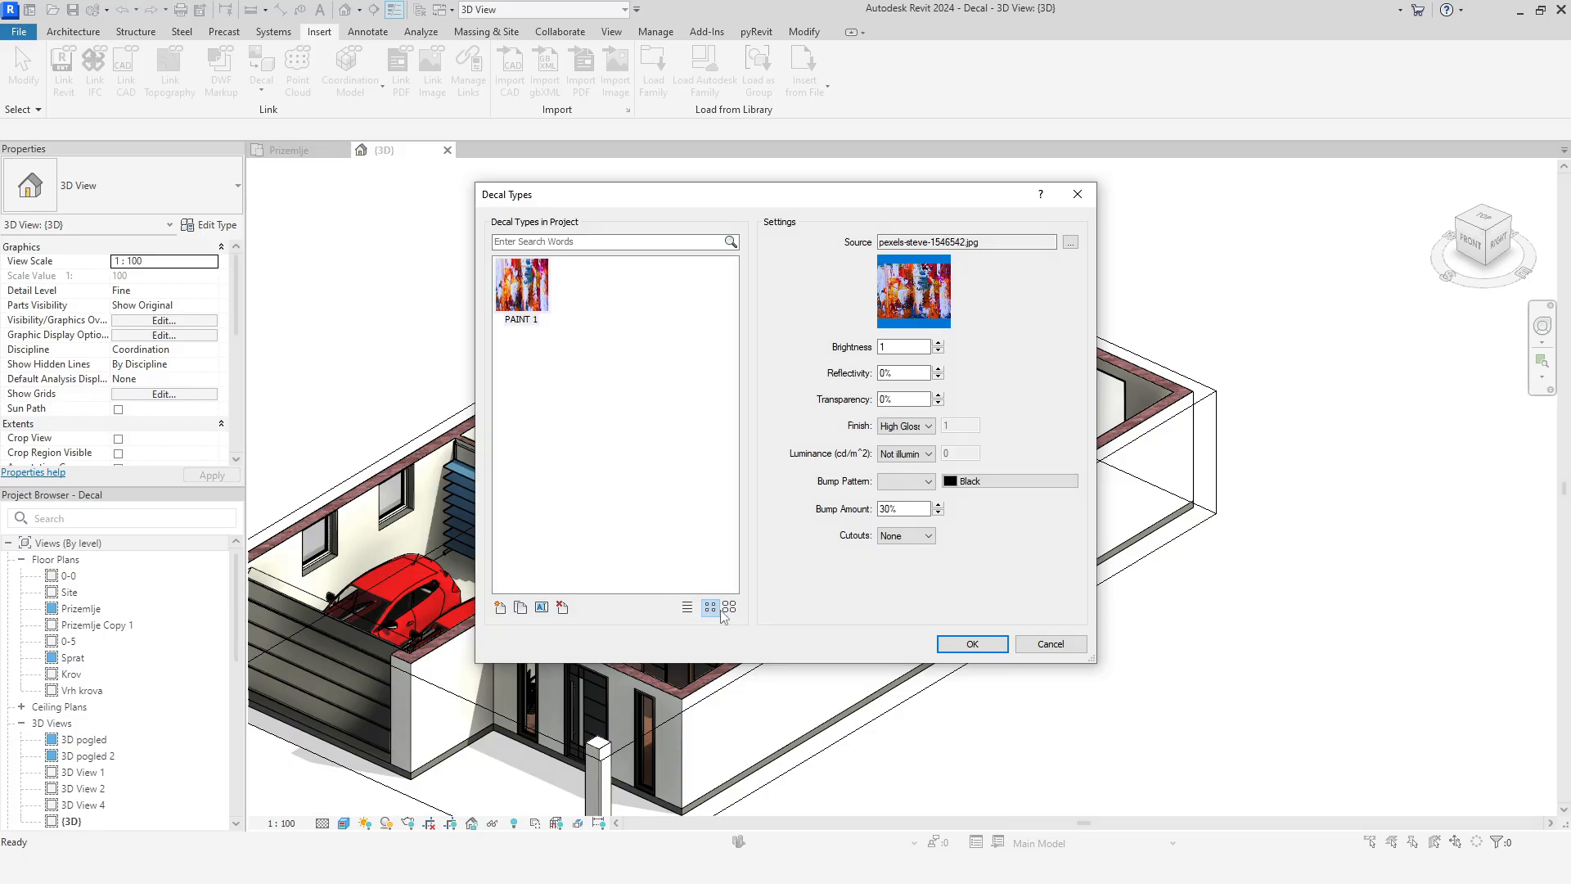
pyautogui.click(727, 610)
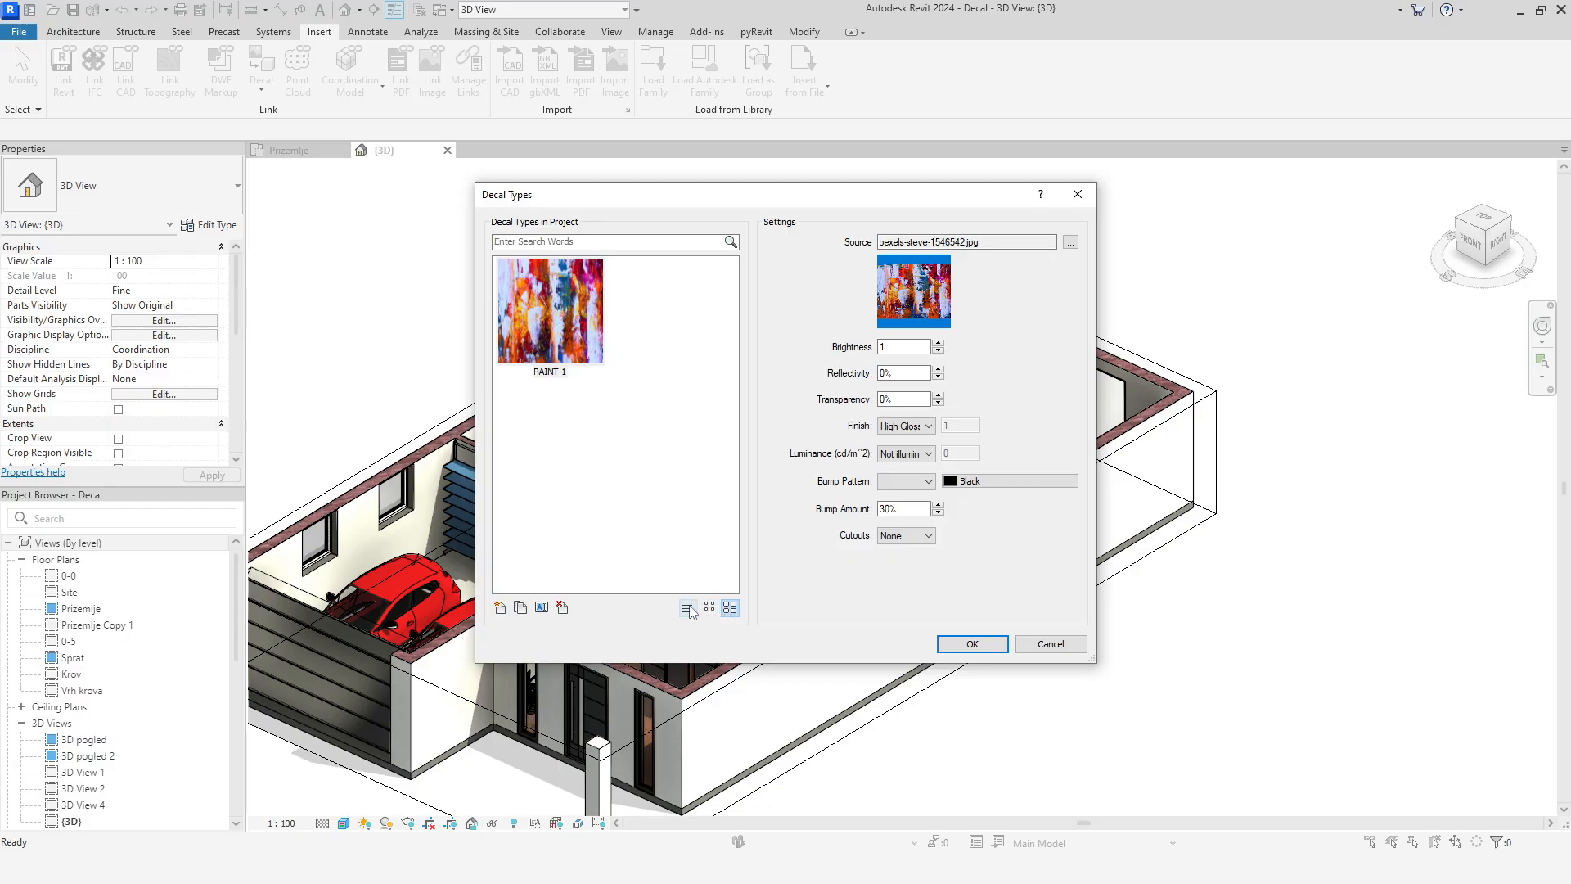
pyautogui.click(687, 607)
# Create a second decal type named PAINT 2 with pexels-steve-3149701.jpg as its source image
pyautogui.click(500, 608)
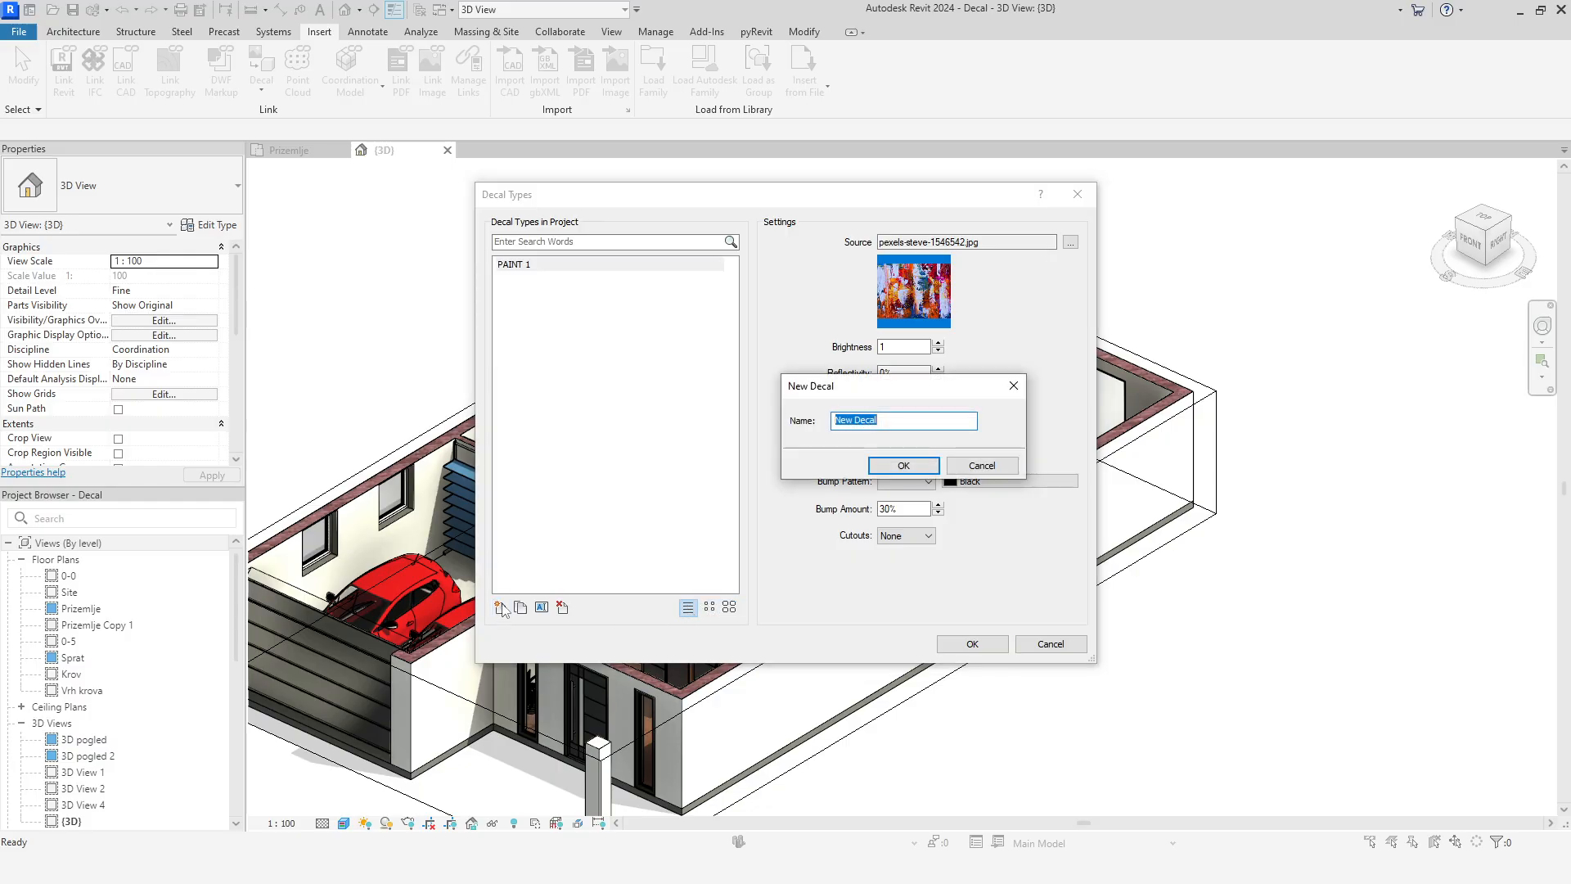
pyautogui.write('PAINT 2')
pyautogui.click(896, 465)
pyautogui.click(1070, 242)
pyautogui.click(590, 361)
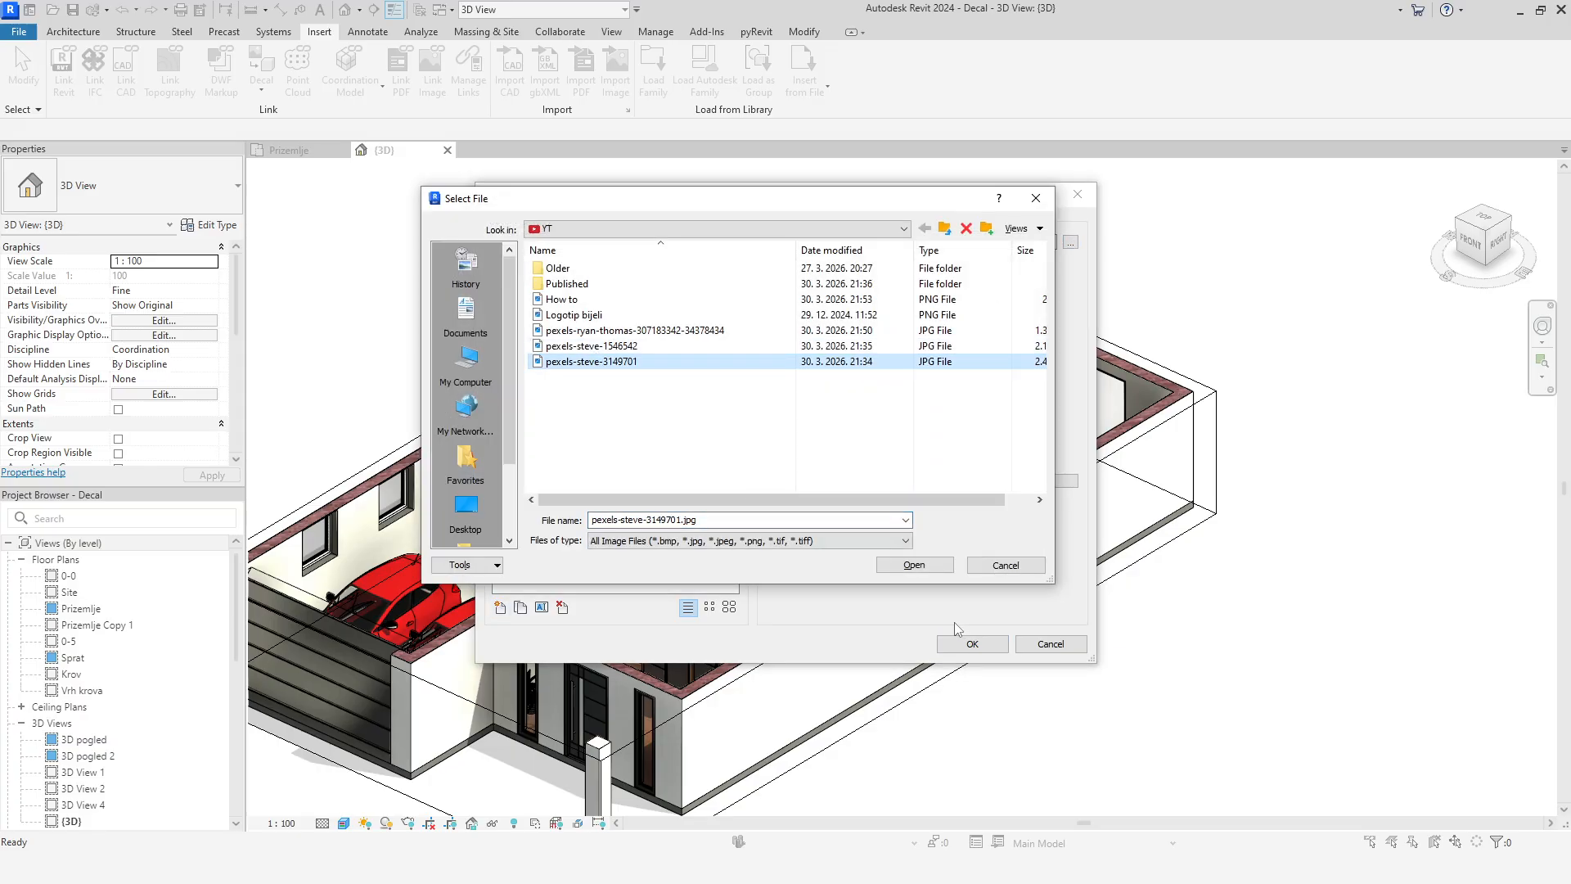
pyautogui.click(914, 566)
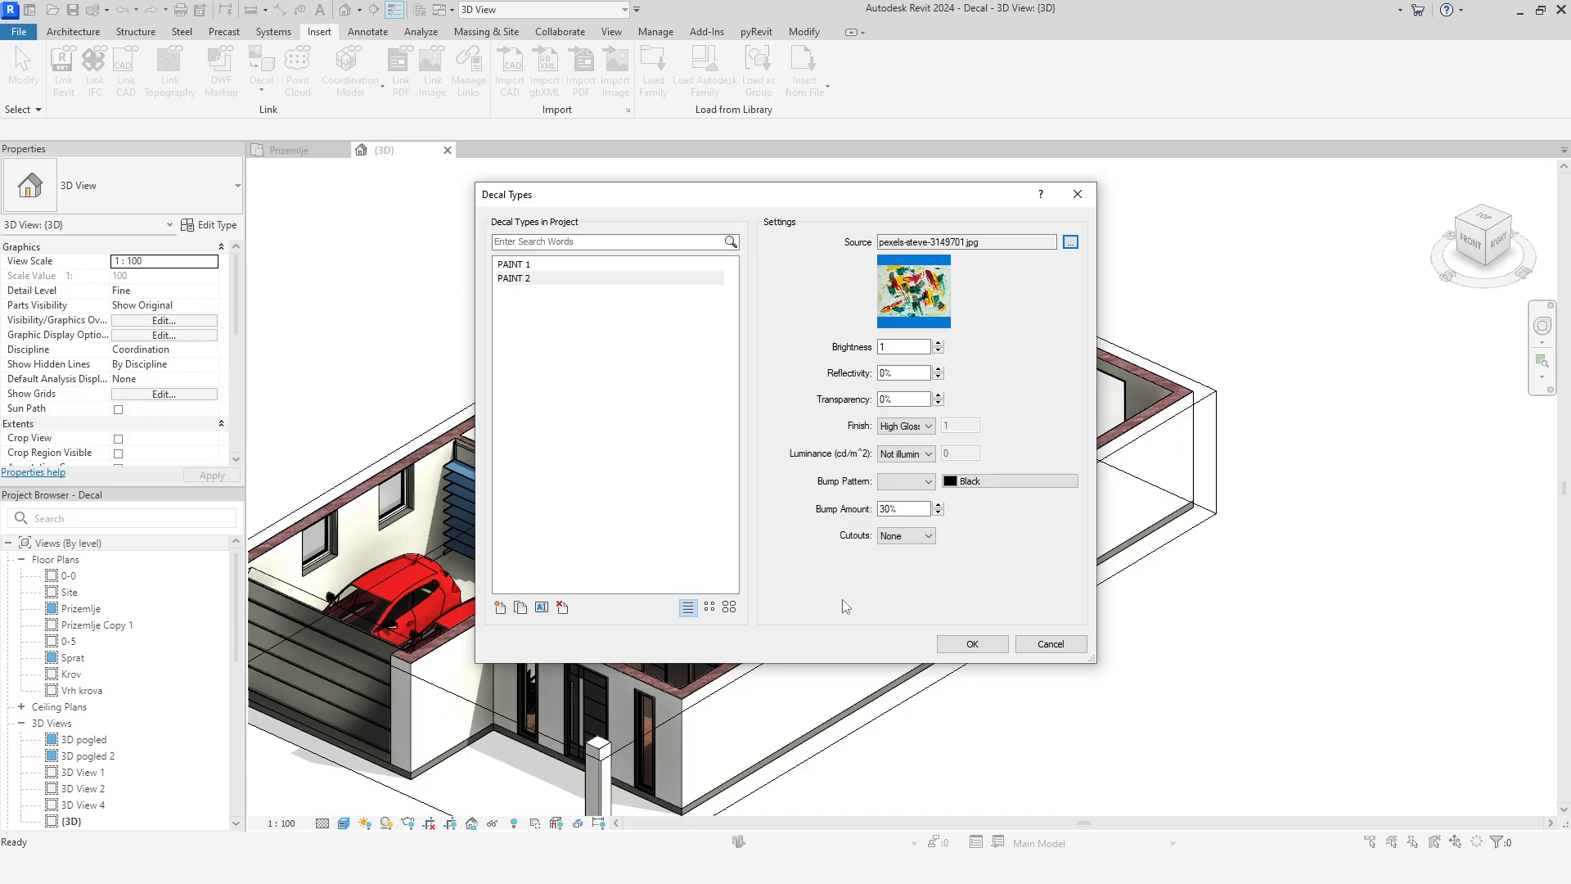
# Create a third decal type named TV, using the pexels JPG file ending in 34378434 as its source image
pyautogui.click(500, 608)
pyautogui.write('TV')
pyautogui.click(901, 467)
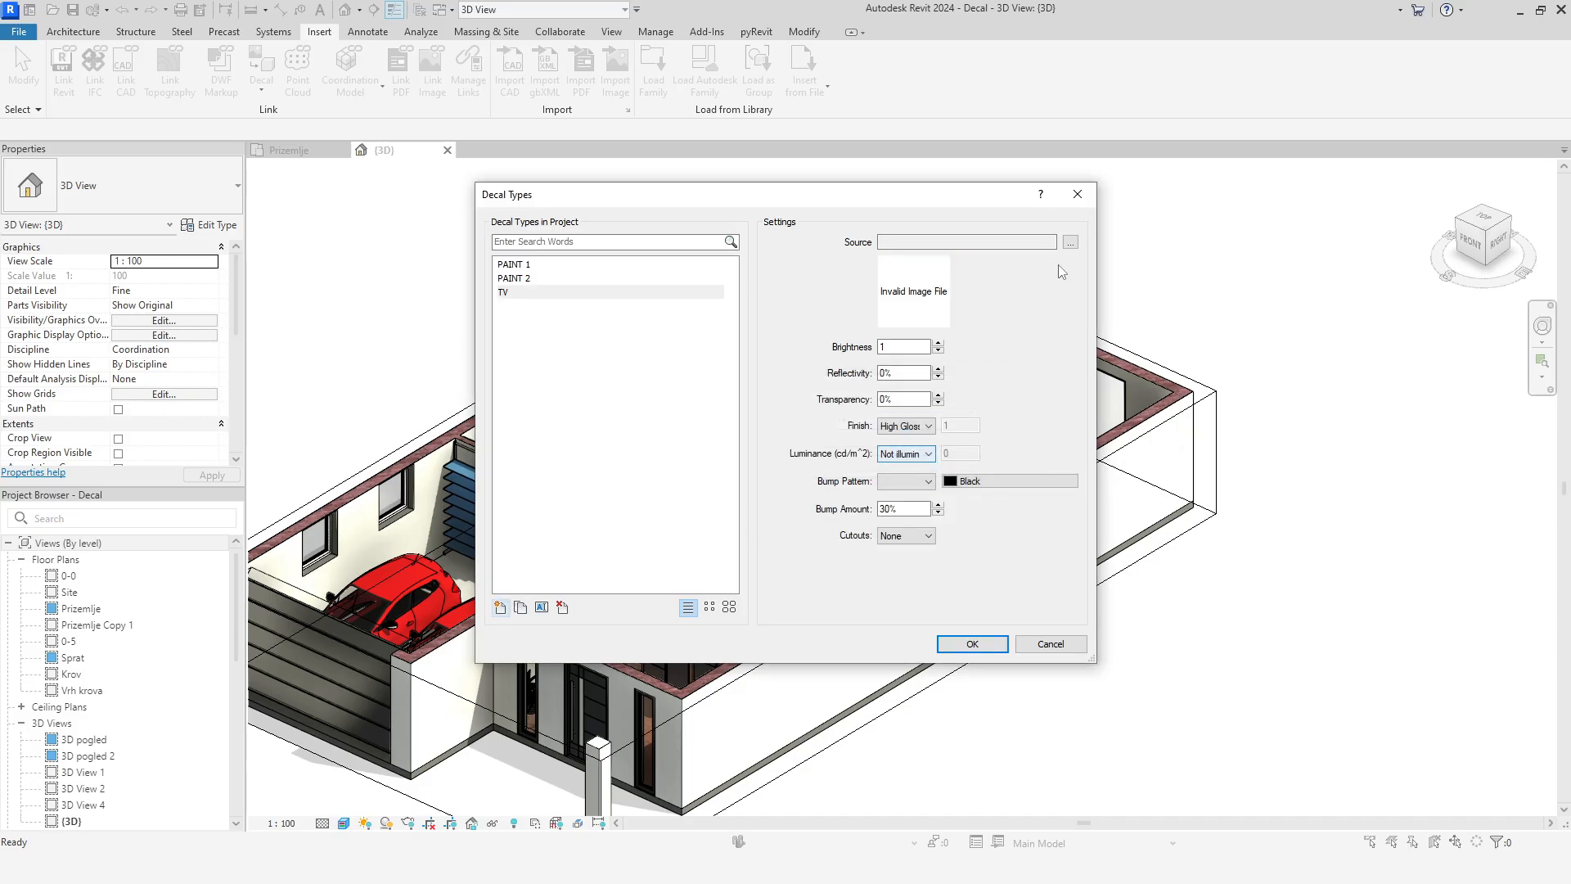
pyautogui.click(1071, 243)
pyautogui.click(613, 331)
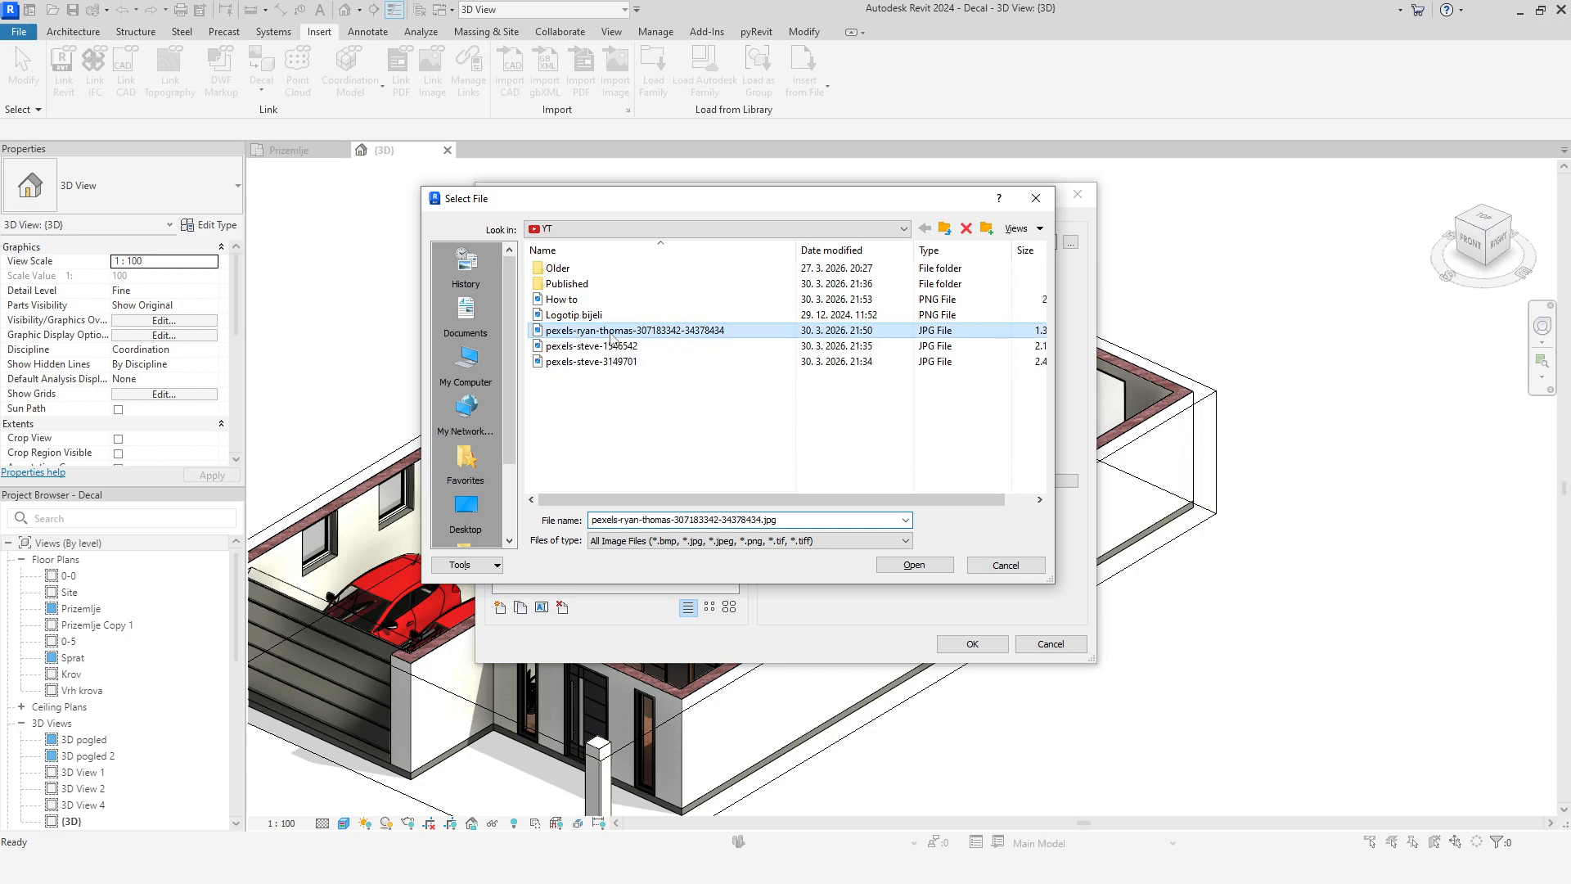
pyautogui.click(916, 564)
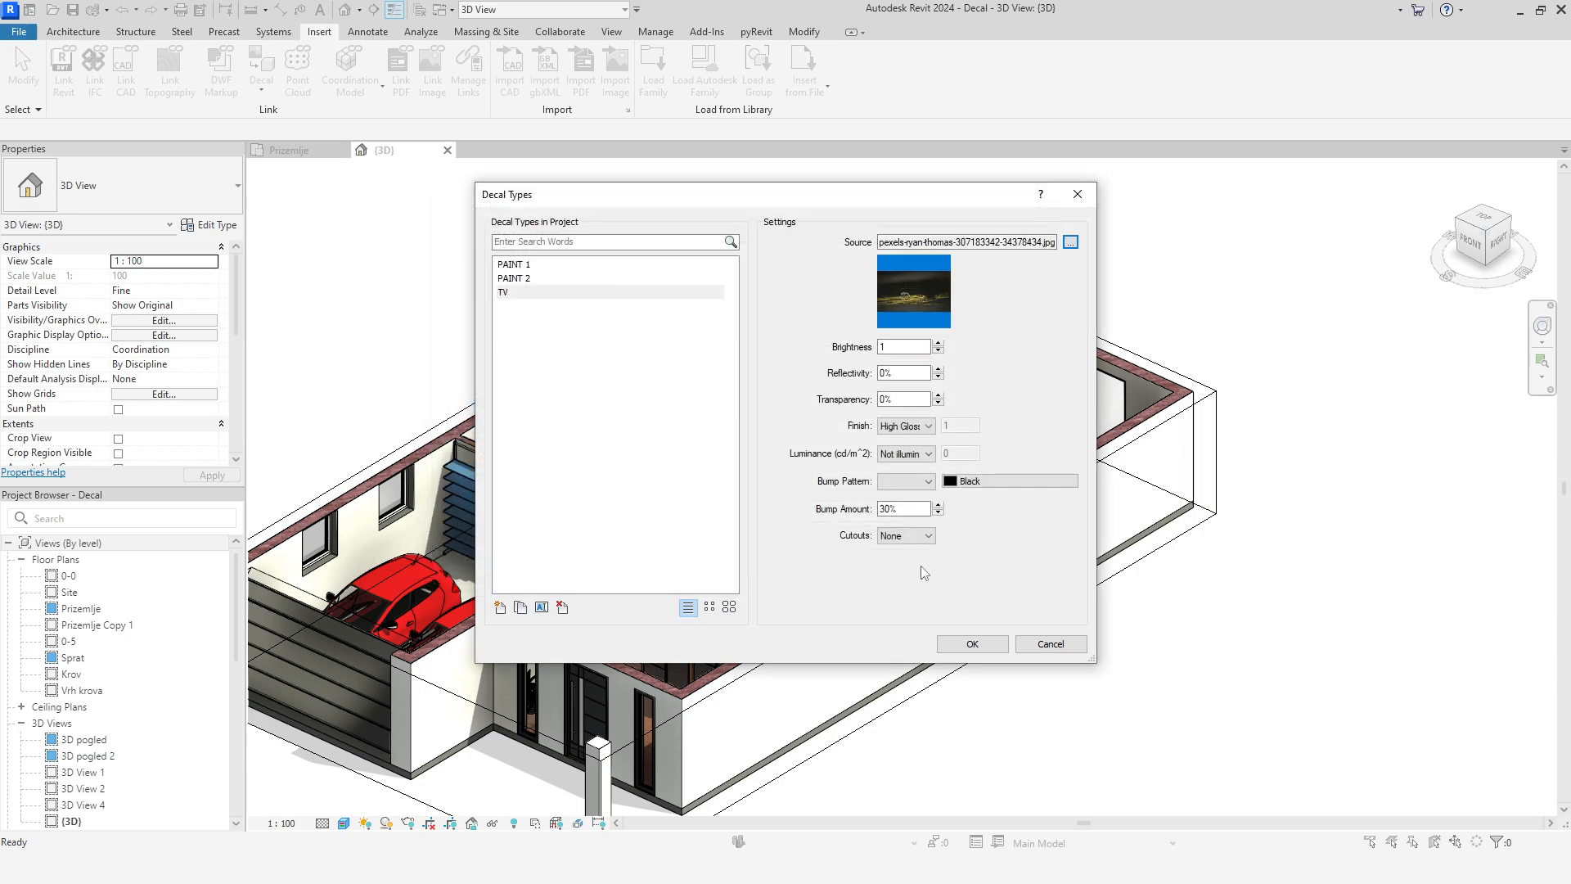
# Preview the three decal types as large thumbnails, accept them and save the project
pyautogui.click(729, 607)
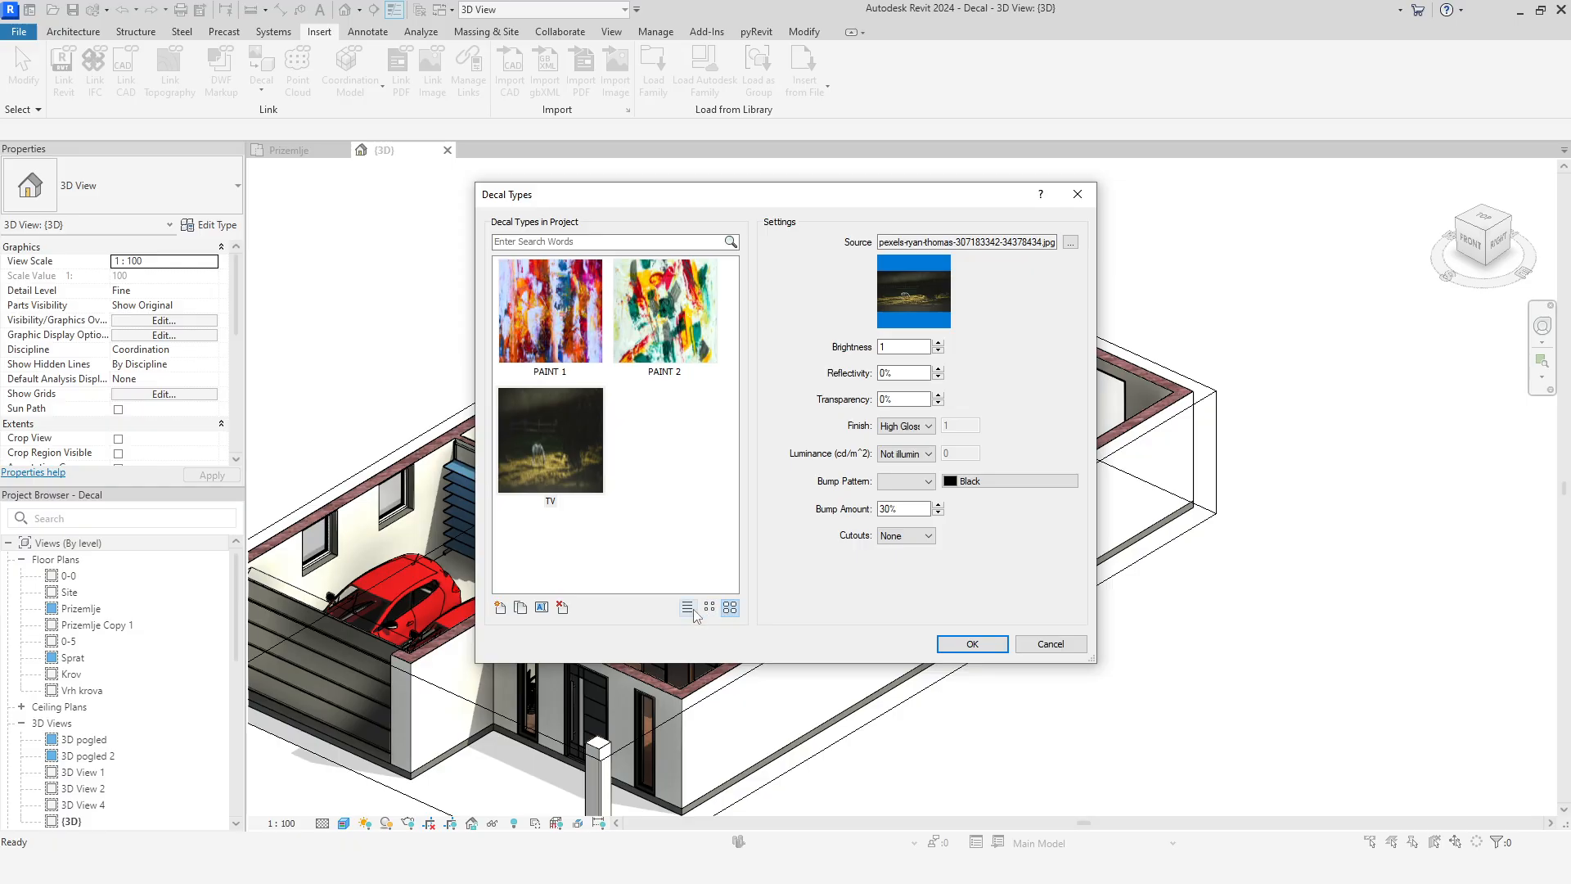
pyautogui.click(689, 607)
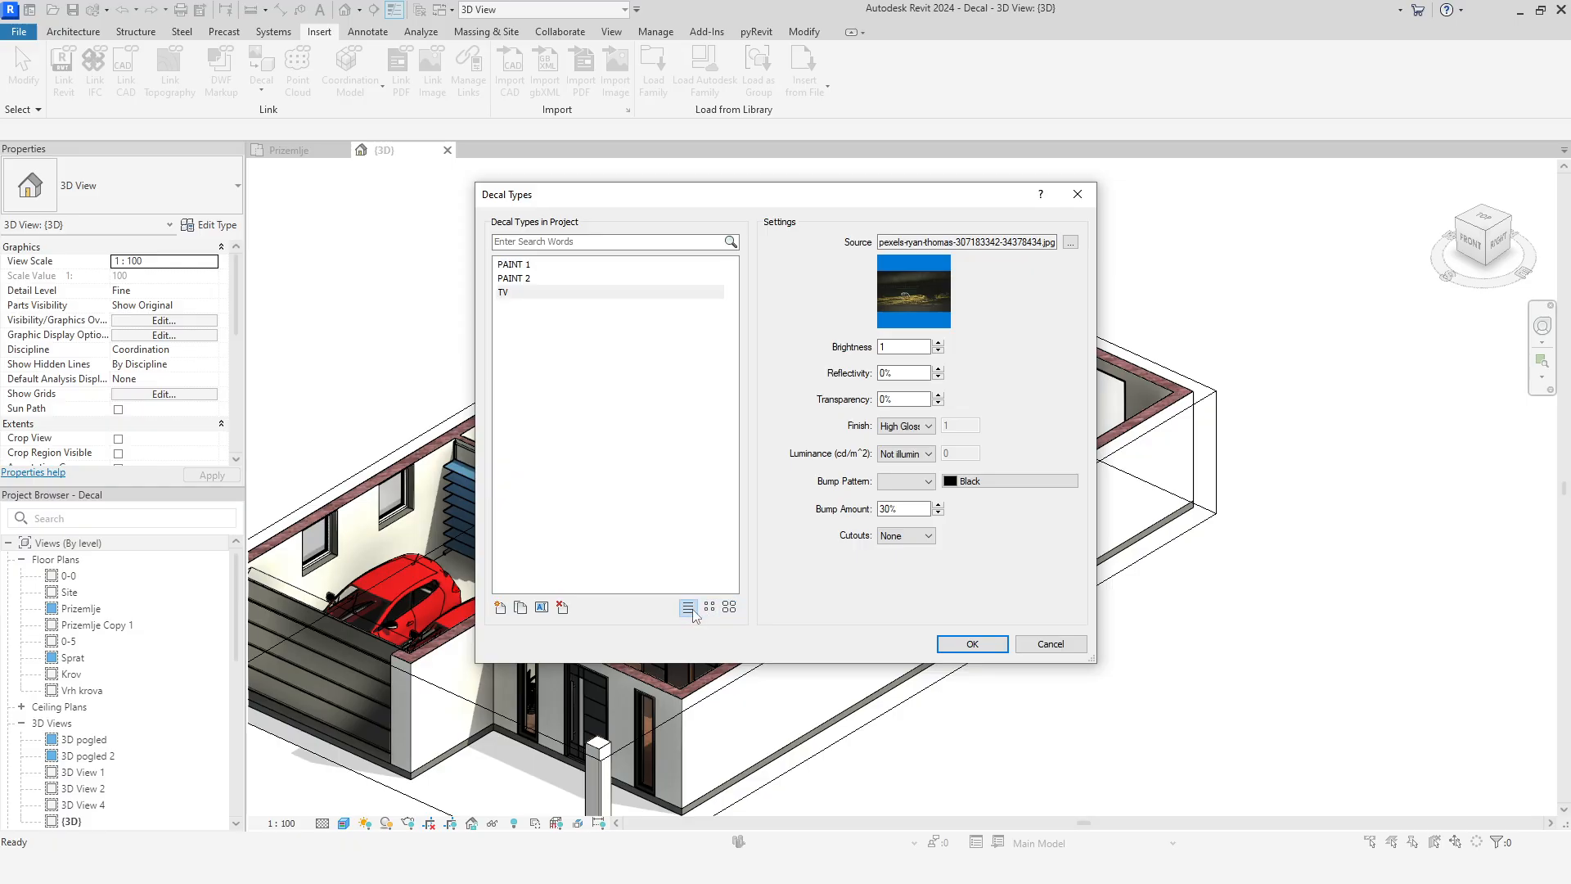
pyautogui.click(949, 646)
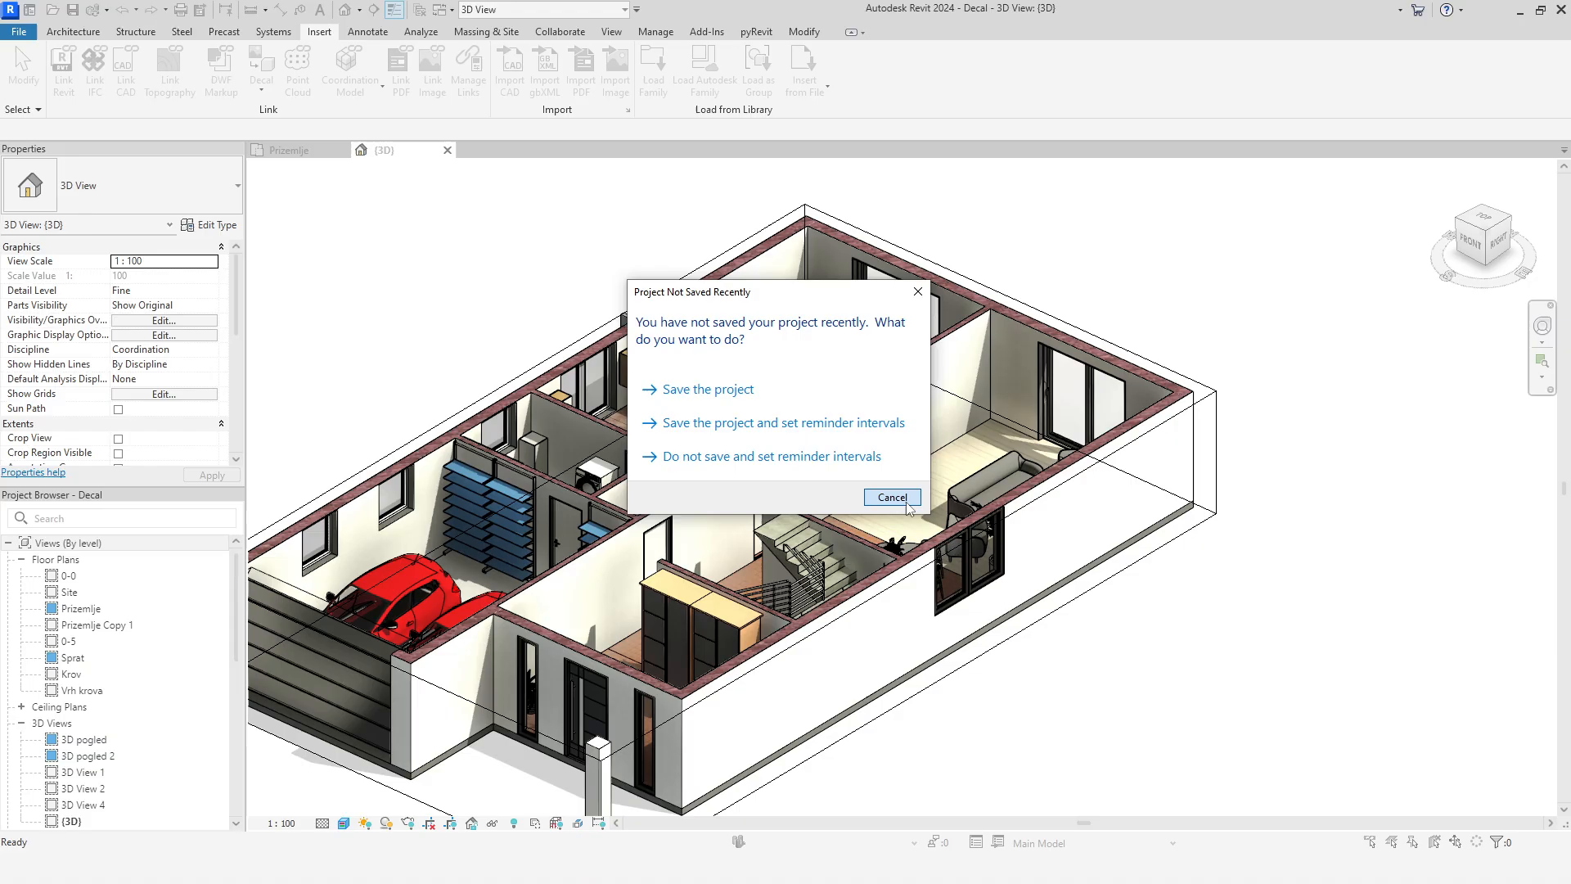
pyautogui.click(708, 389)
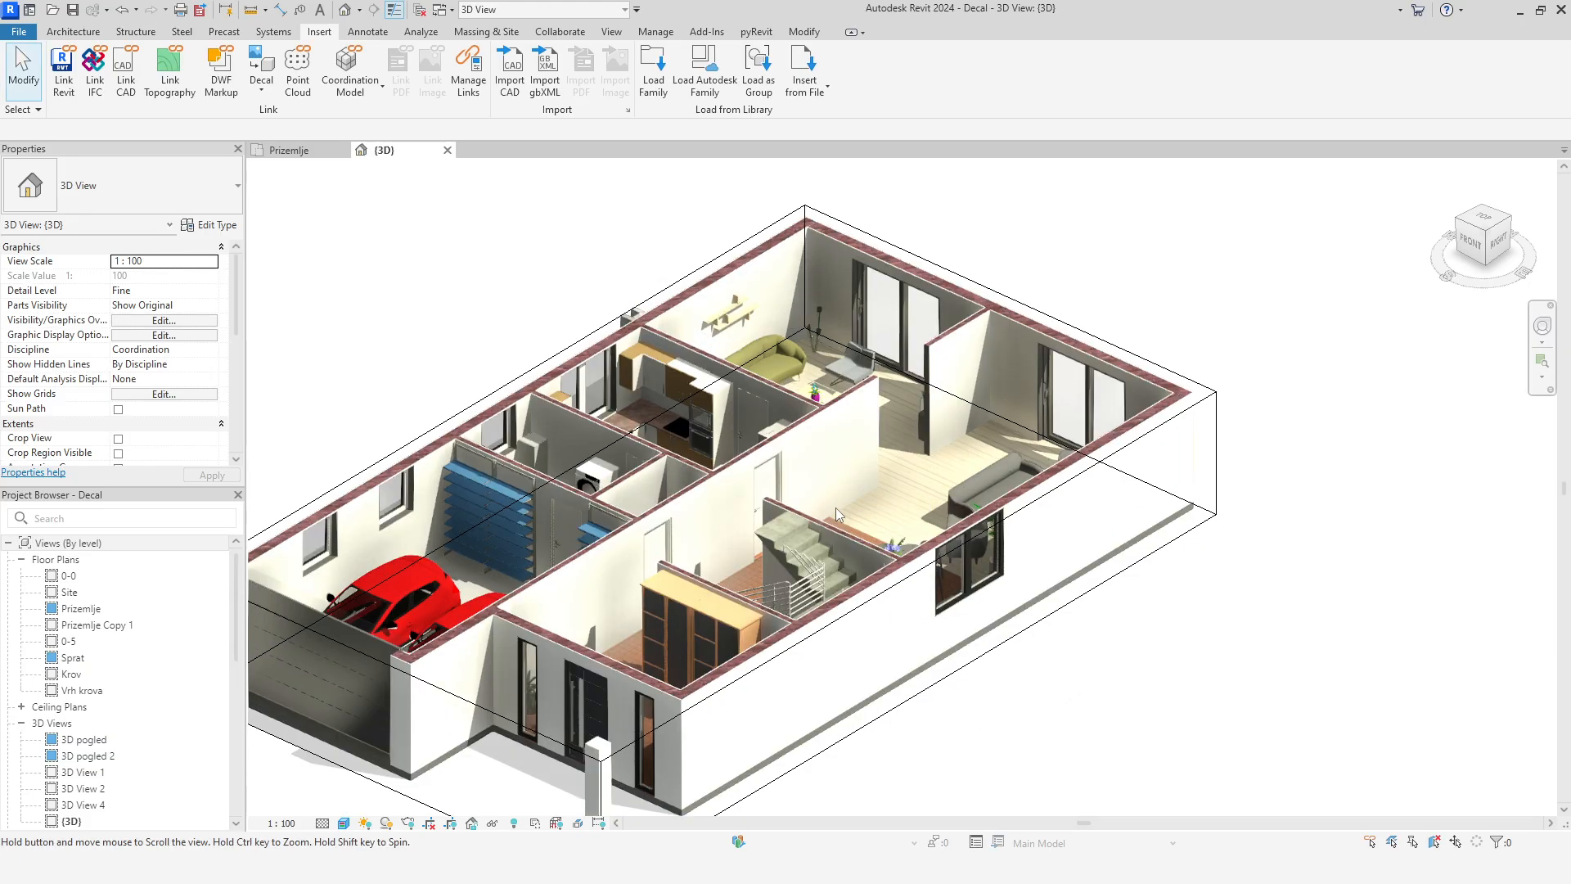
# Place a decal of type PAINT 1 on the free end of the interior wall facing the dining area
pyautogui.scroll(5, 836, 507)
pyautogui.scroll(2, 741, 596)
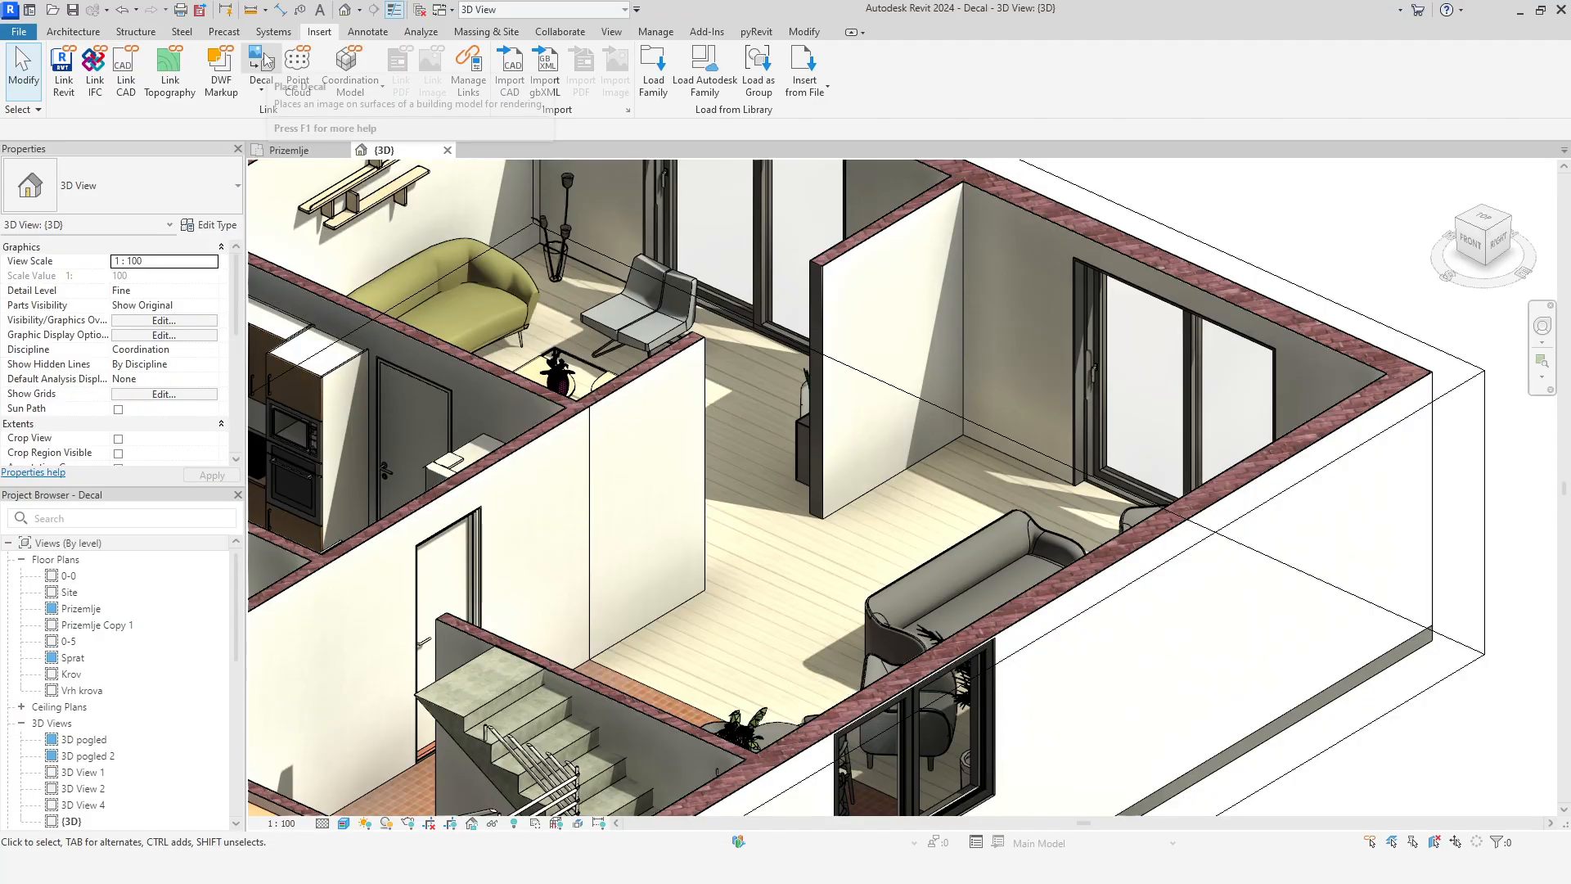
pyautogui.click(260, 59)
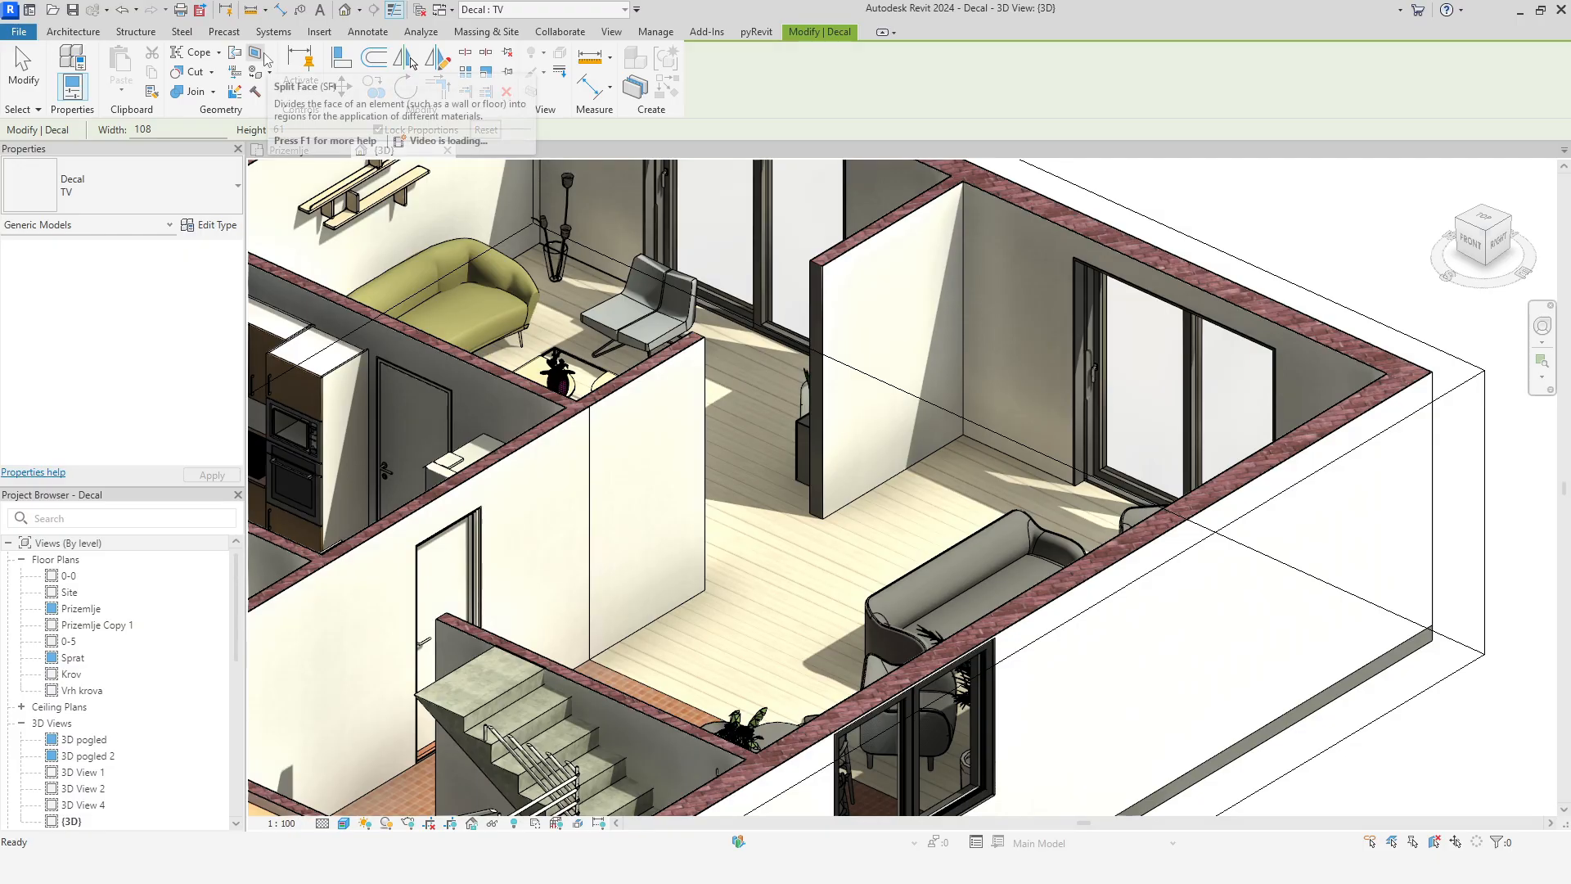
pyautogui.press('Escape')
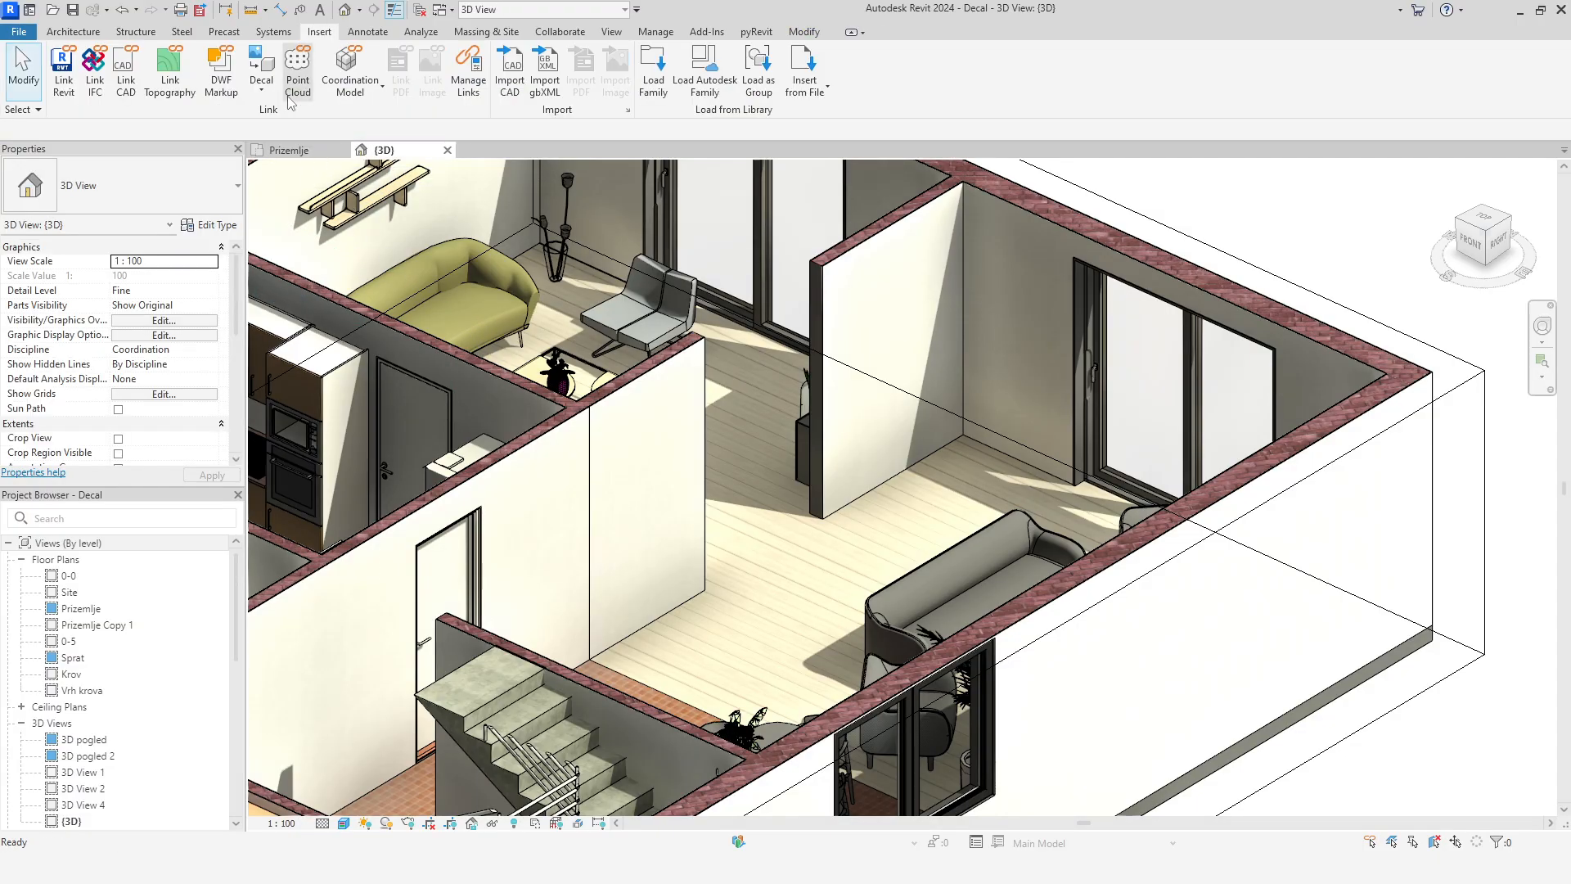
pyautogui.click(261, 89)
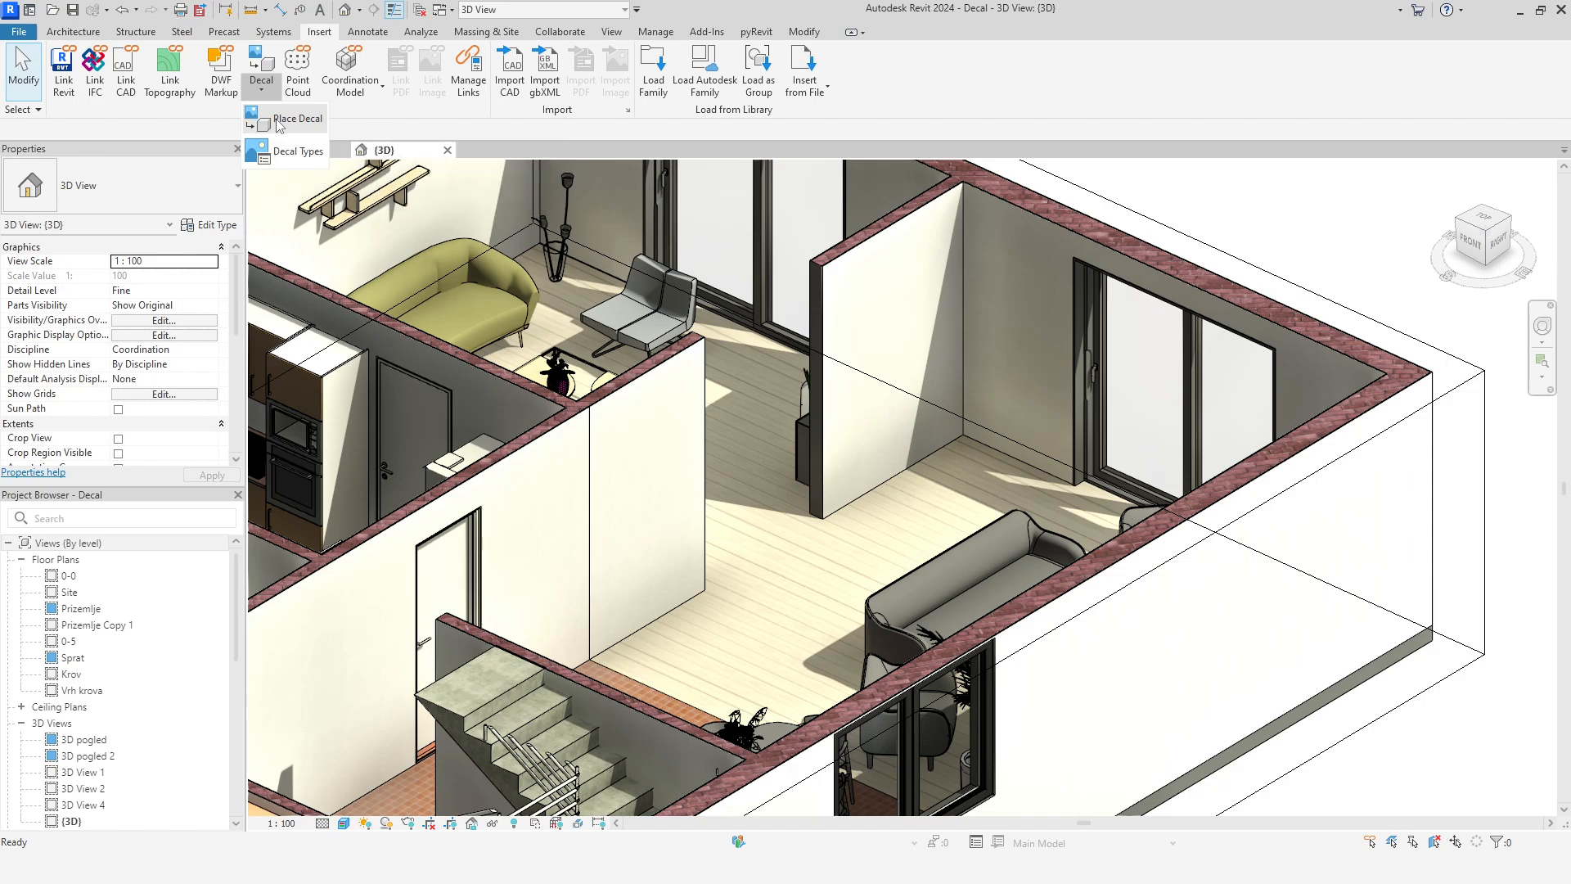
pyautogui.click(278, 118)
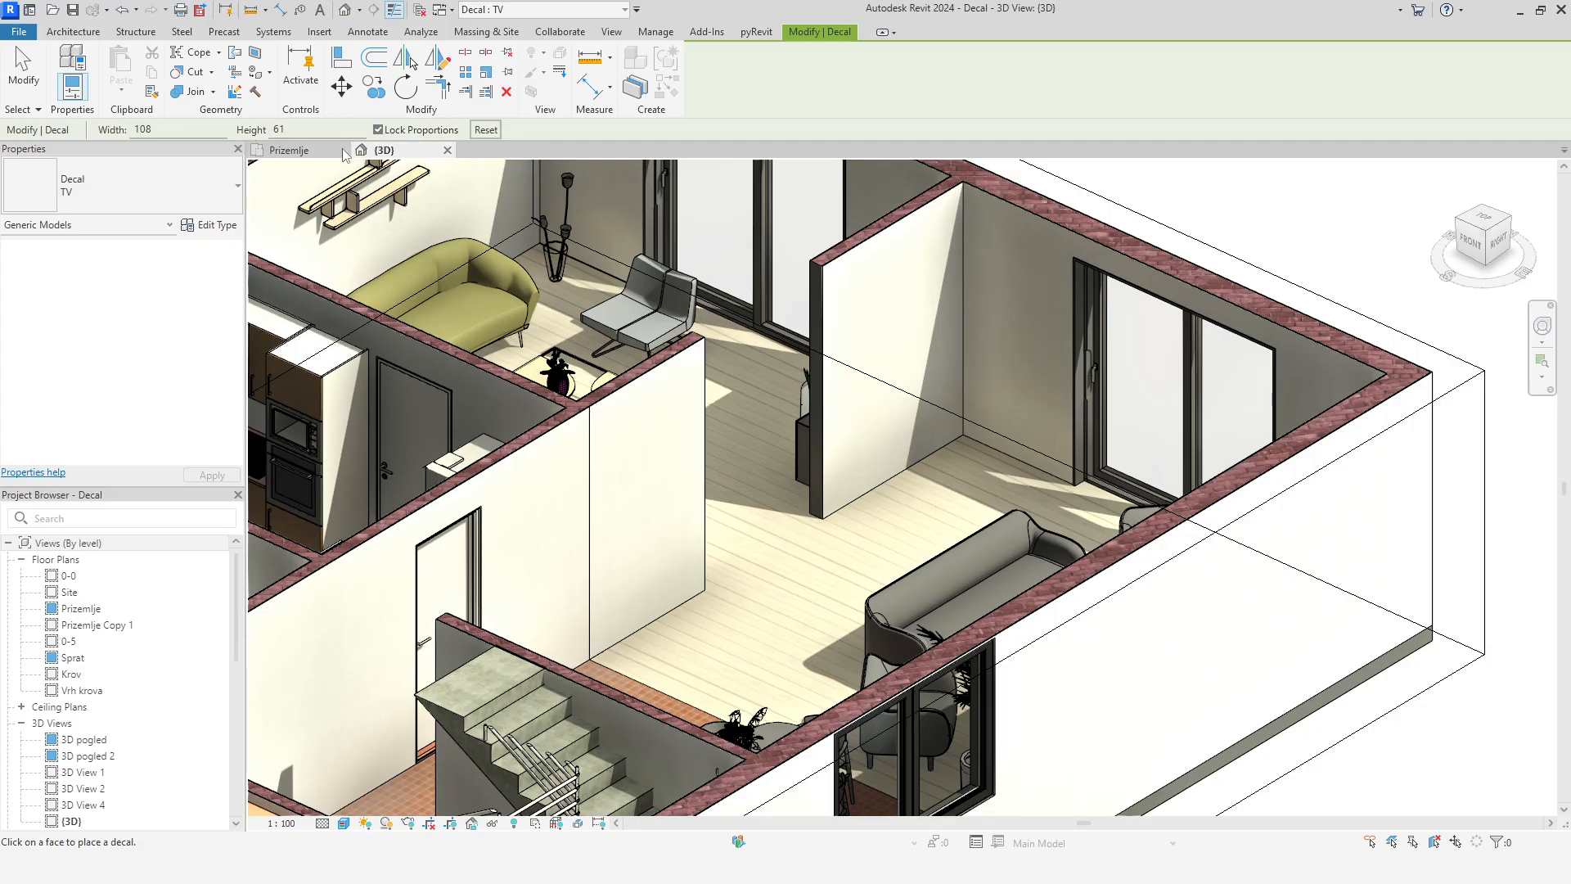
pyautogui.click(169, 184)
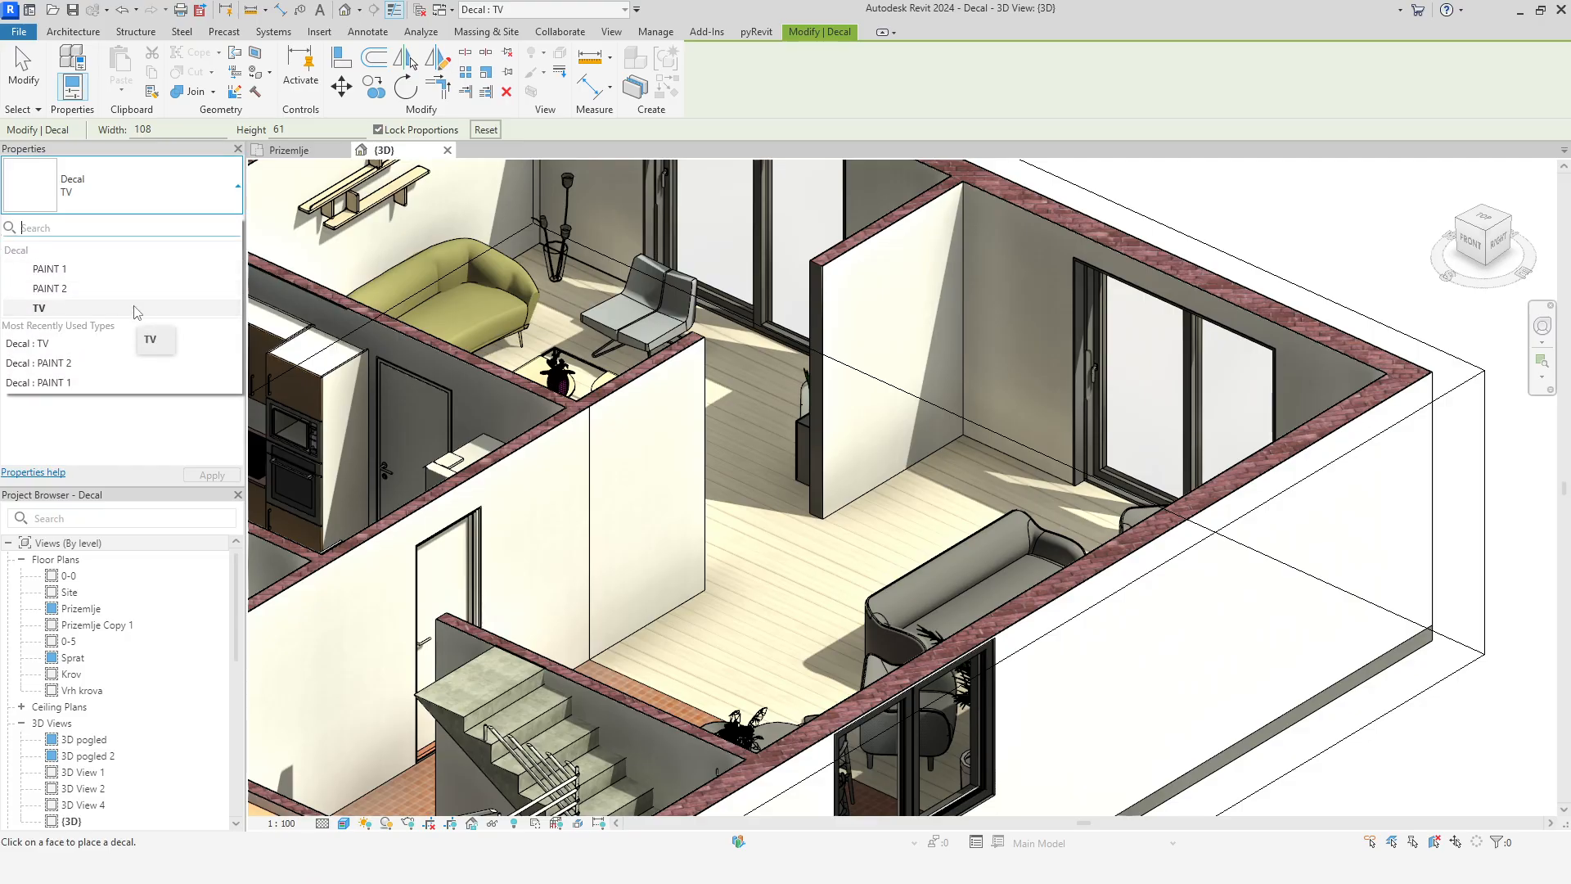
pyautogui.click(131, 270)
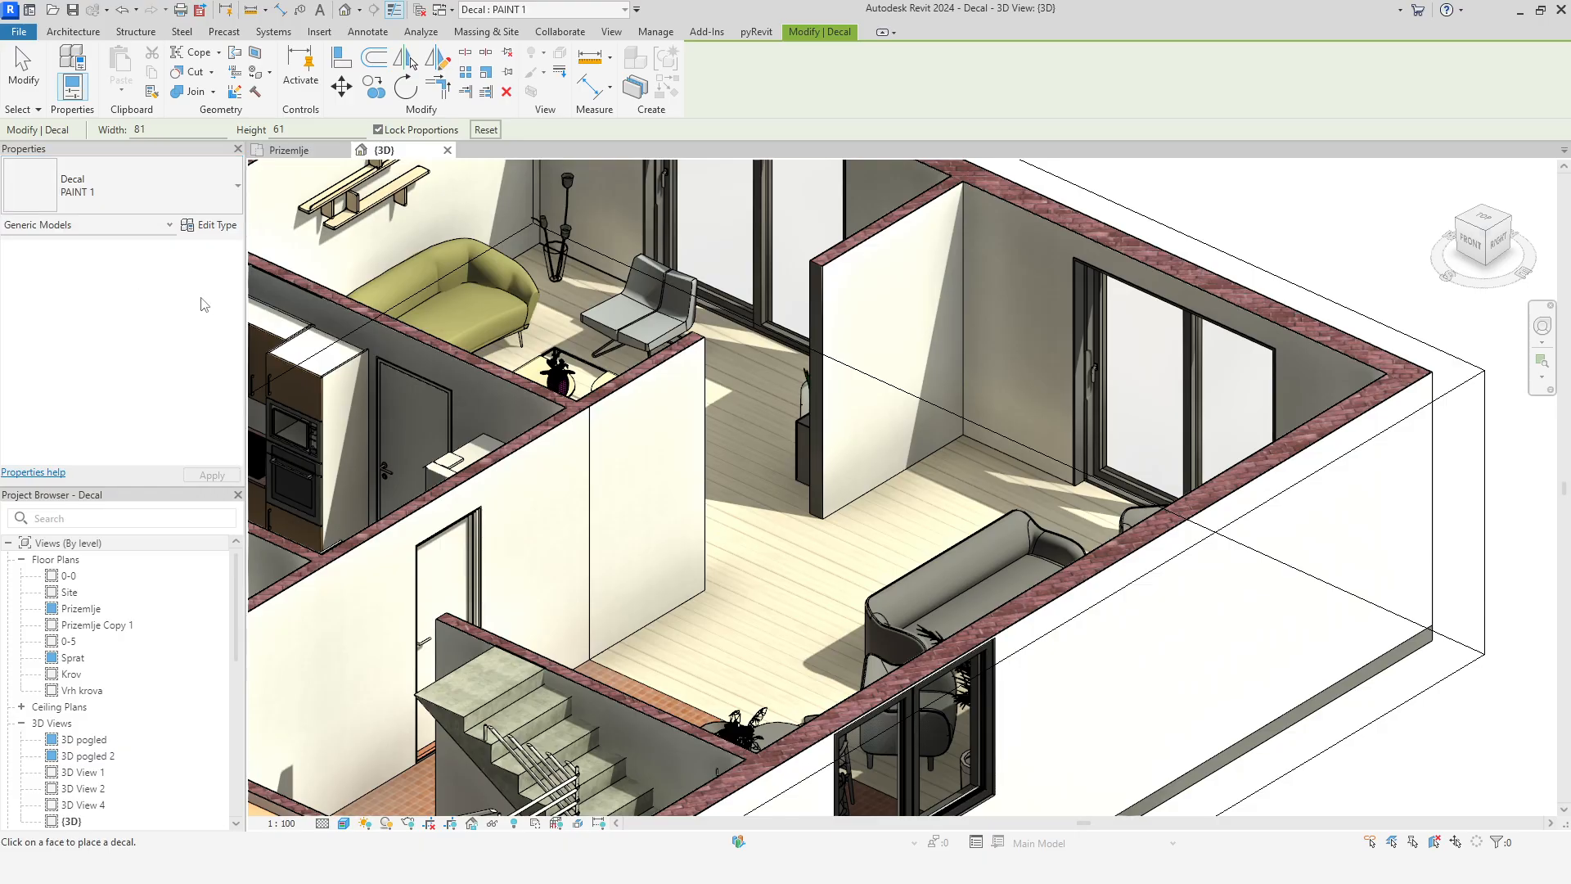
pyautogui.scroll(3, 703, 543)
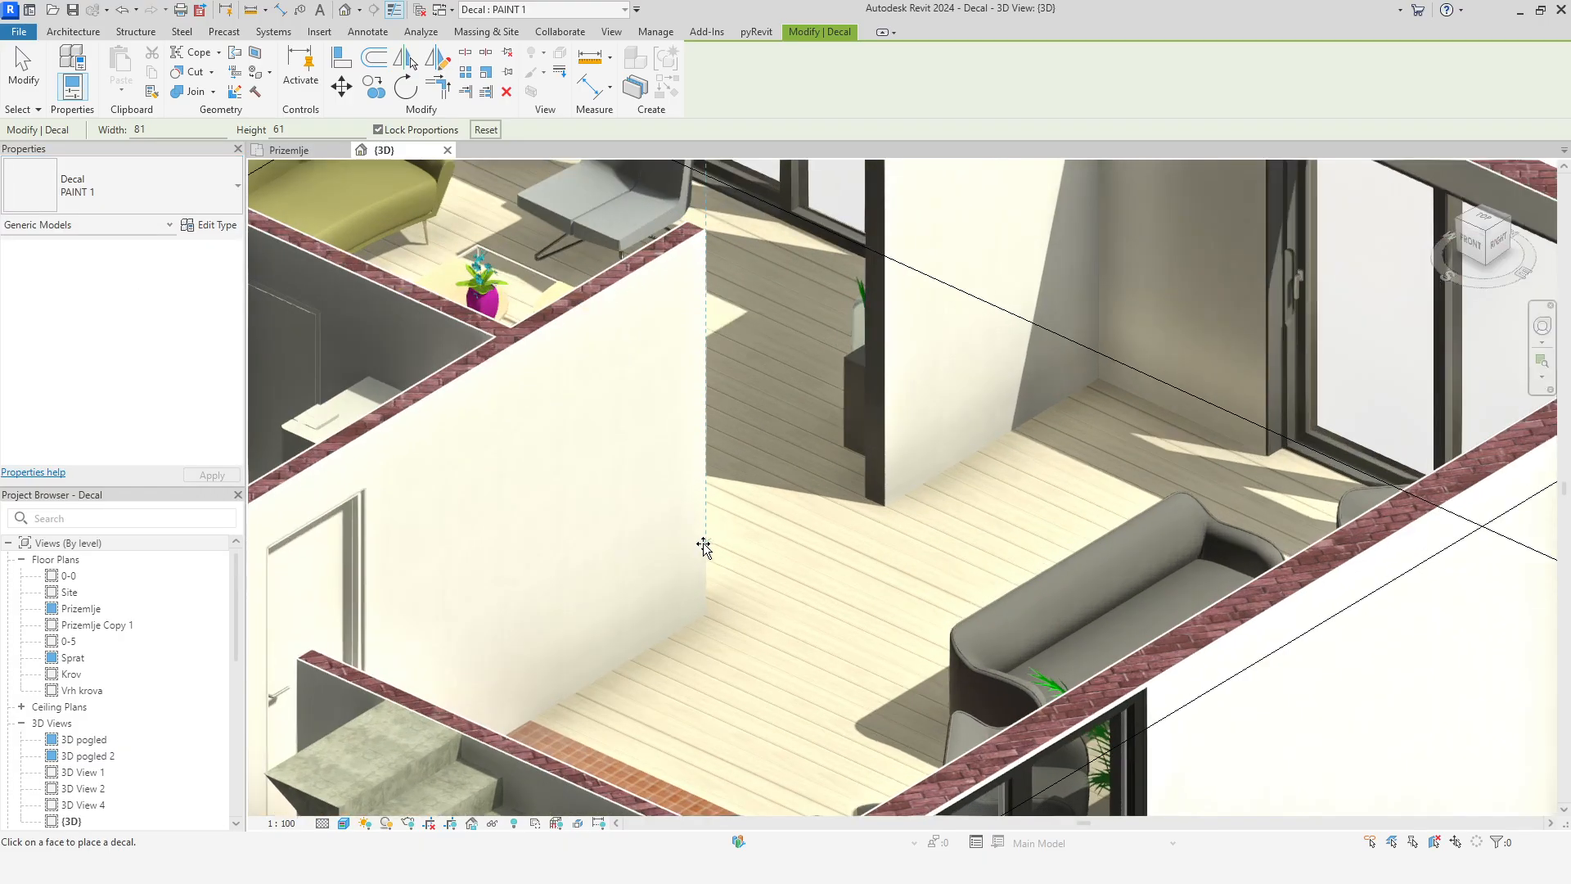
pyautogui.click(590, 500)
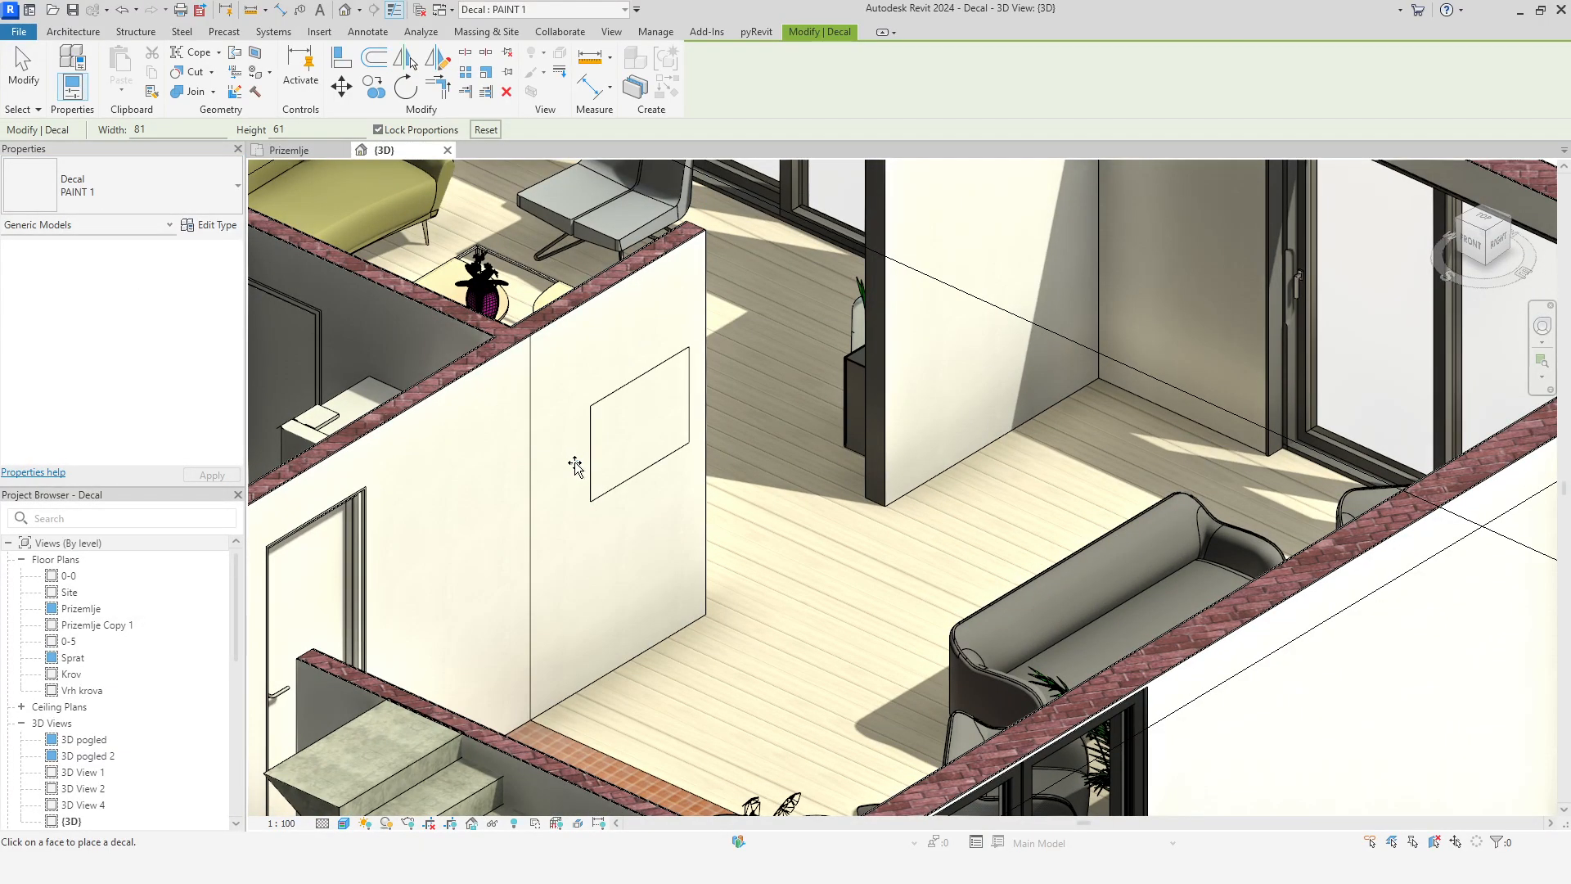
pyautogui.click(575, 462)
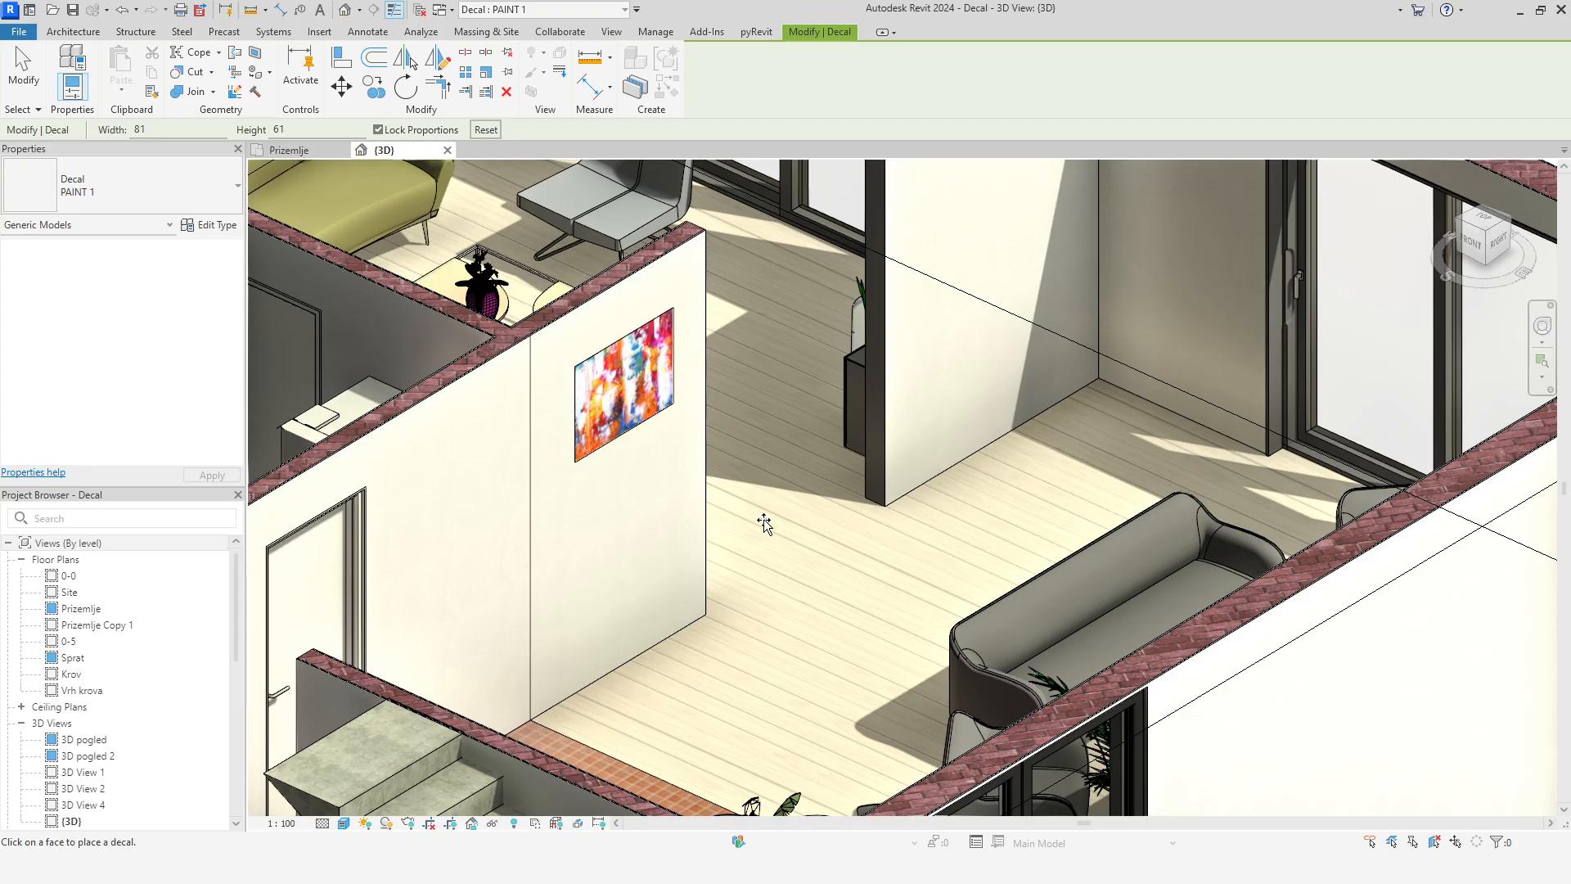
pyautogui.press('Escape')
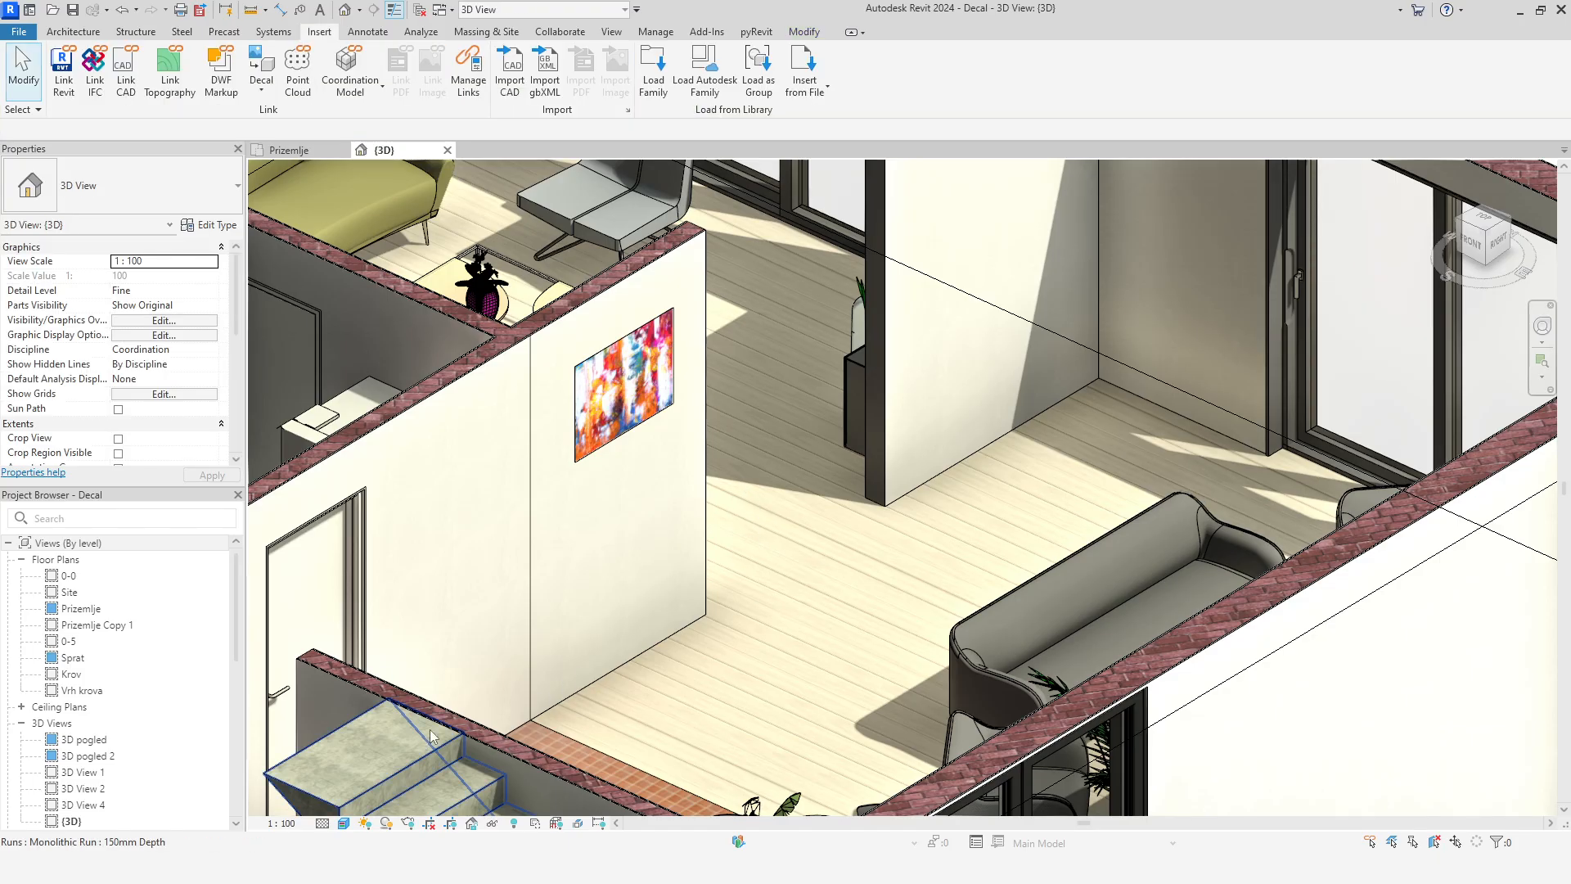
# Try the Textures visual style on the 3D view and restore the Realistic style
pyautogui.click(344, 823)
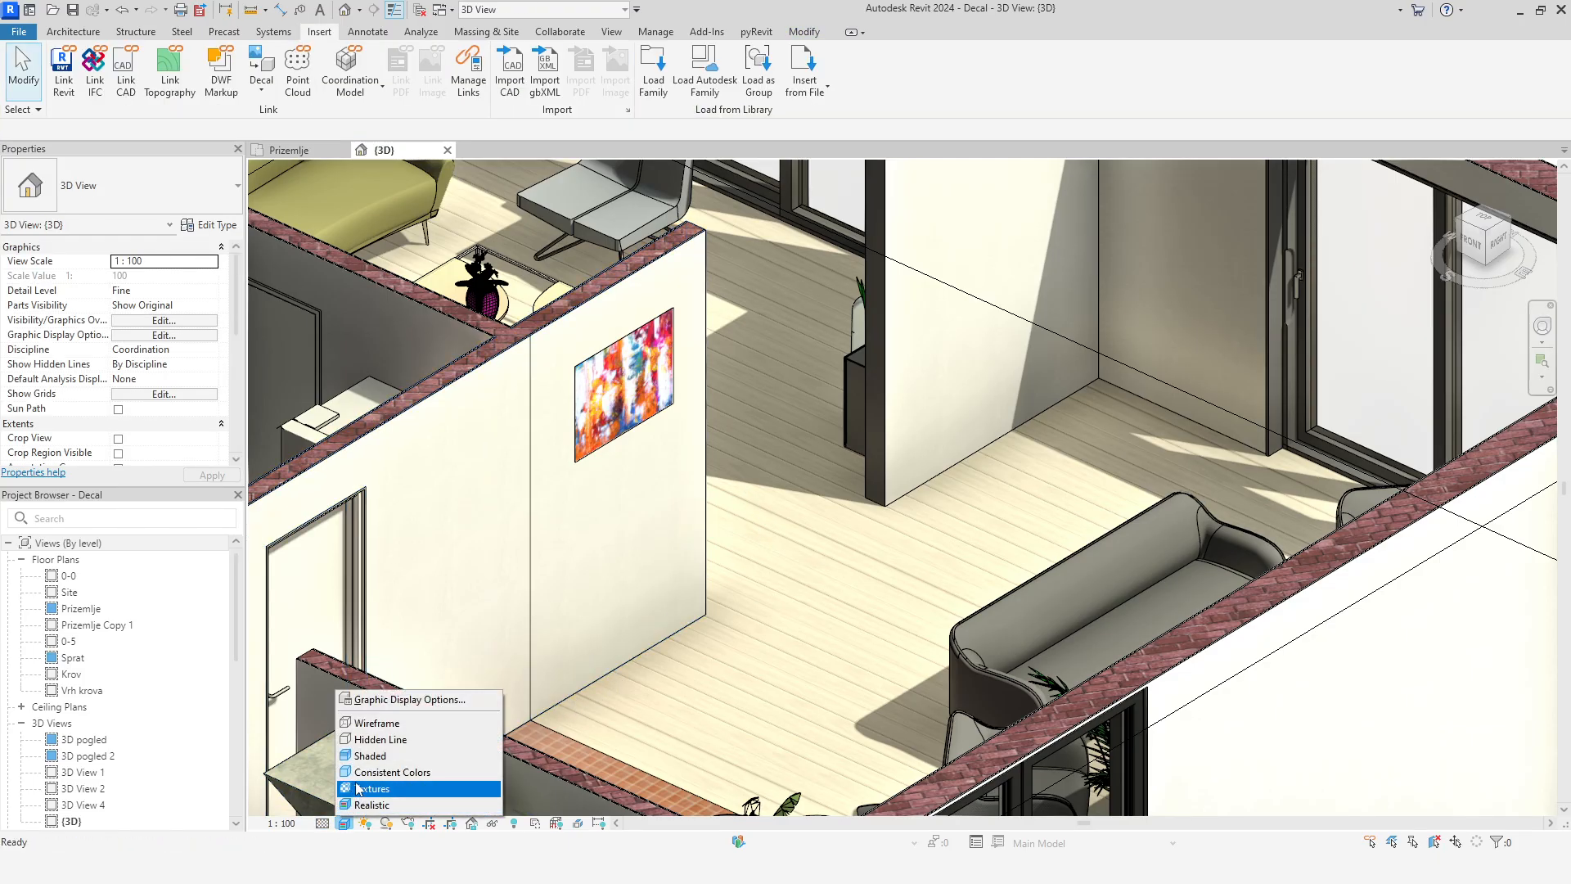
pyautogui.click(360, 788)
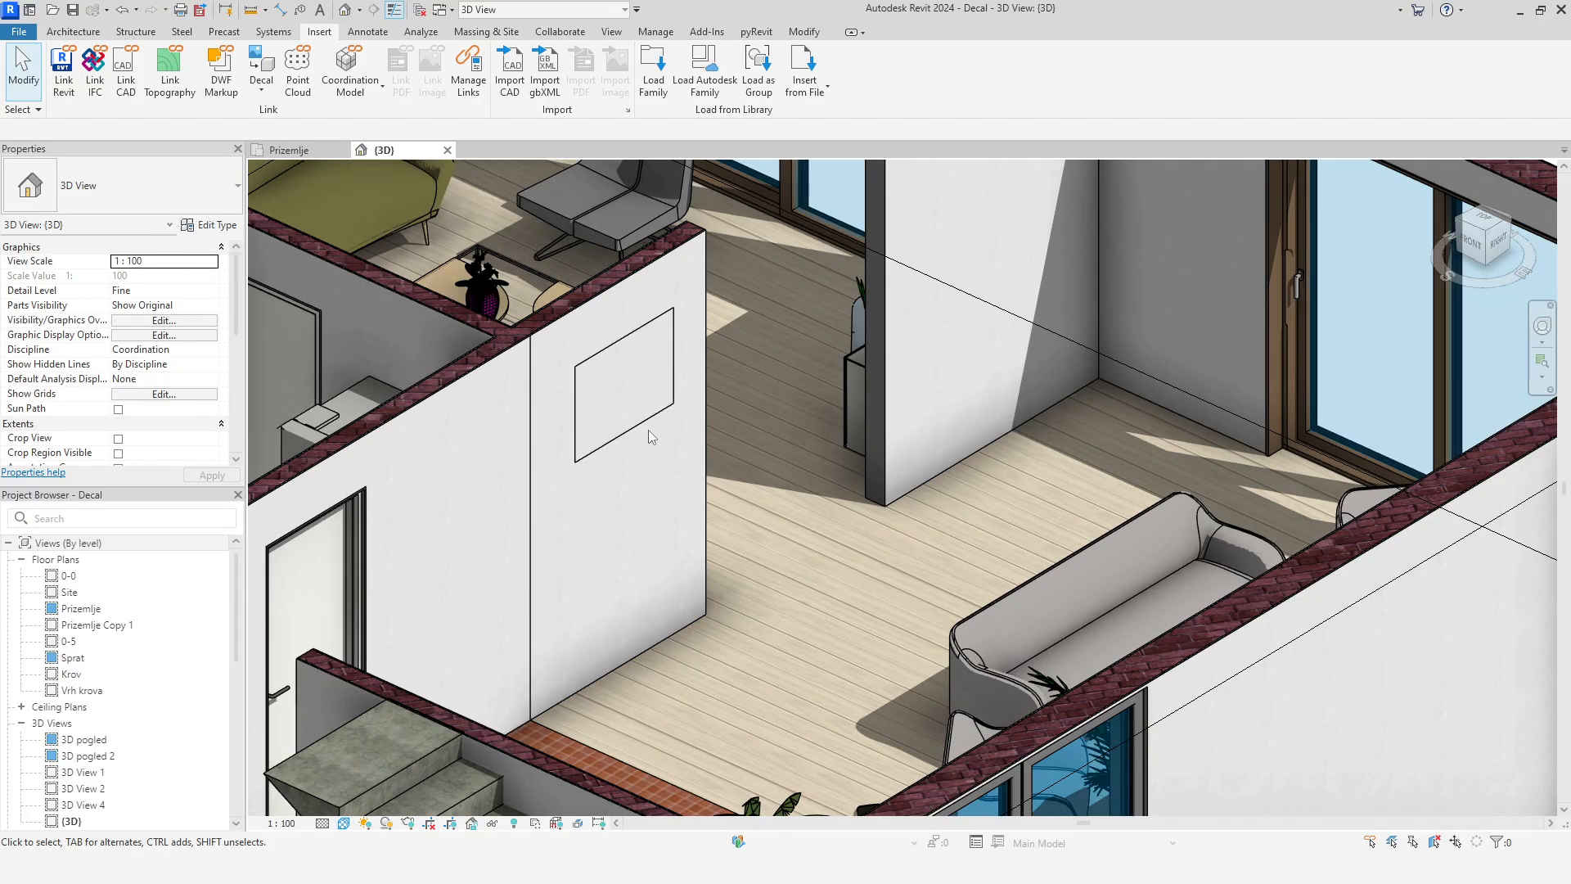
pyautogui.click(343, 823)
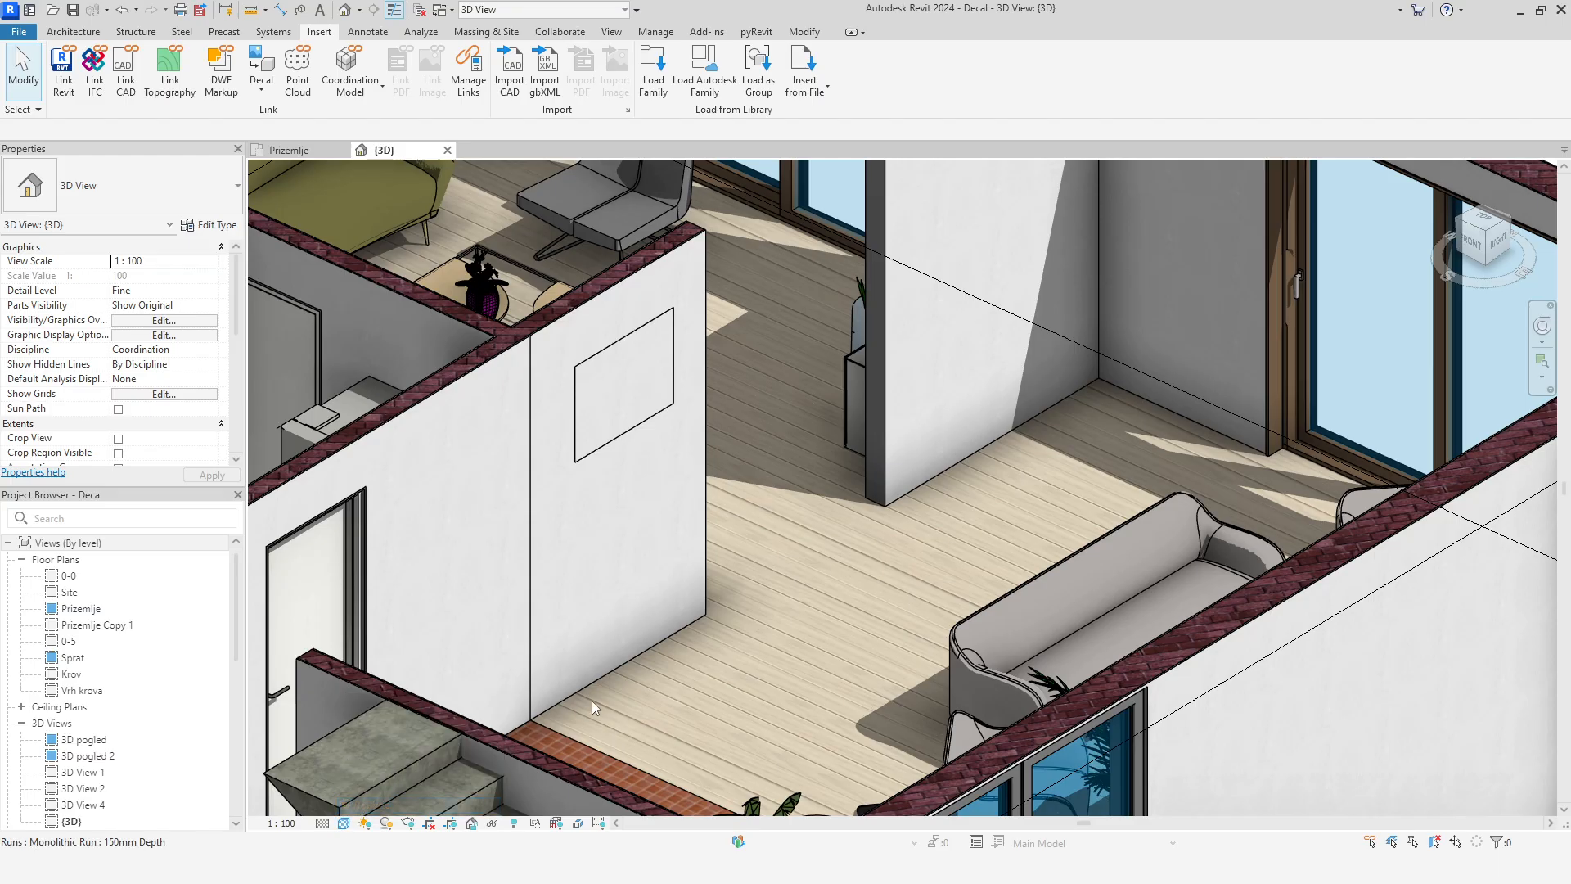
pyautogui.scroll(-4, 661, 661)
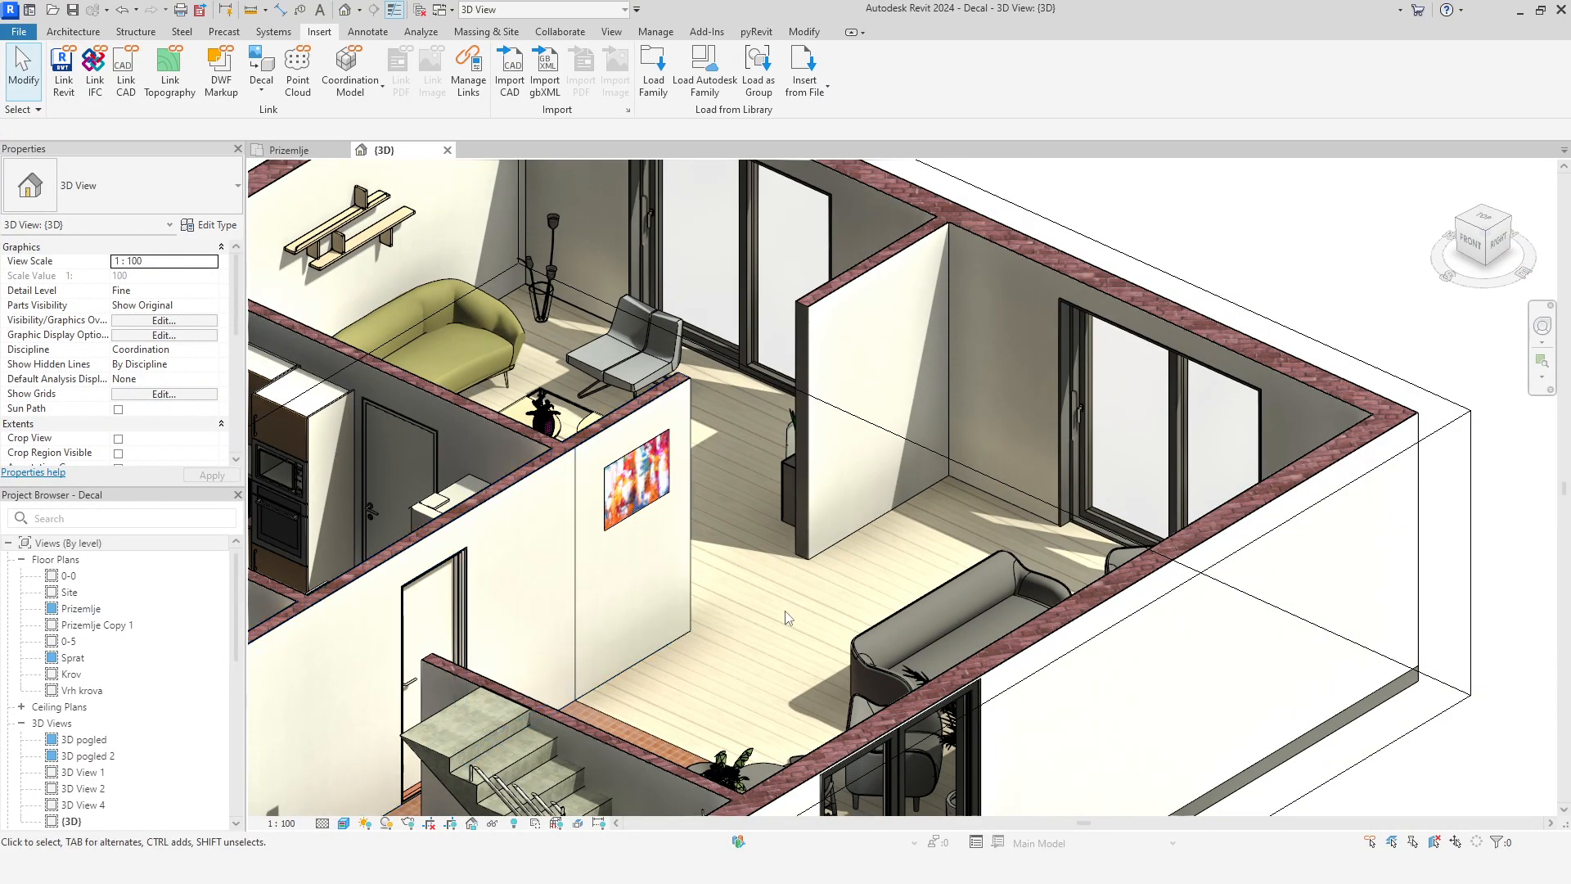
# Switch to the Prizemlje floor plan and open Section 2 from its section head above the living room
pyautogui.hotkey('ctrl', 'Tab')
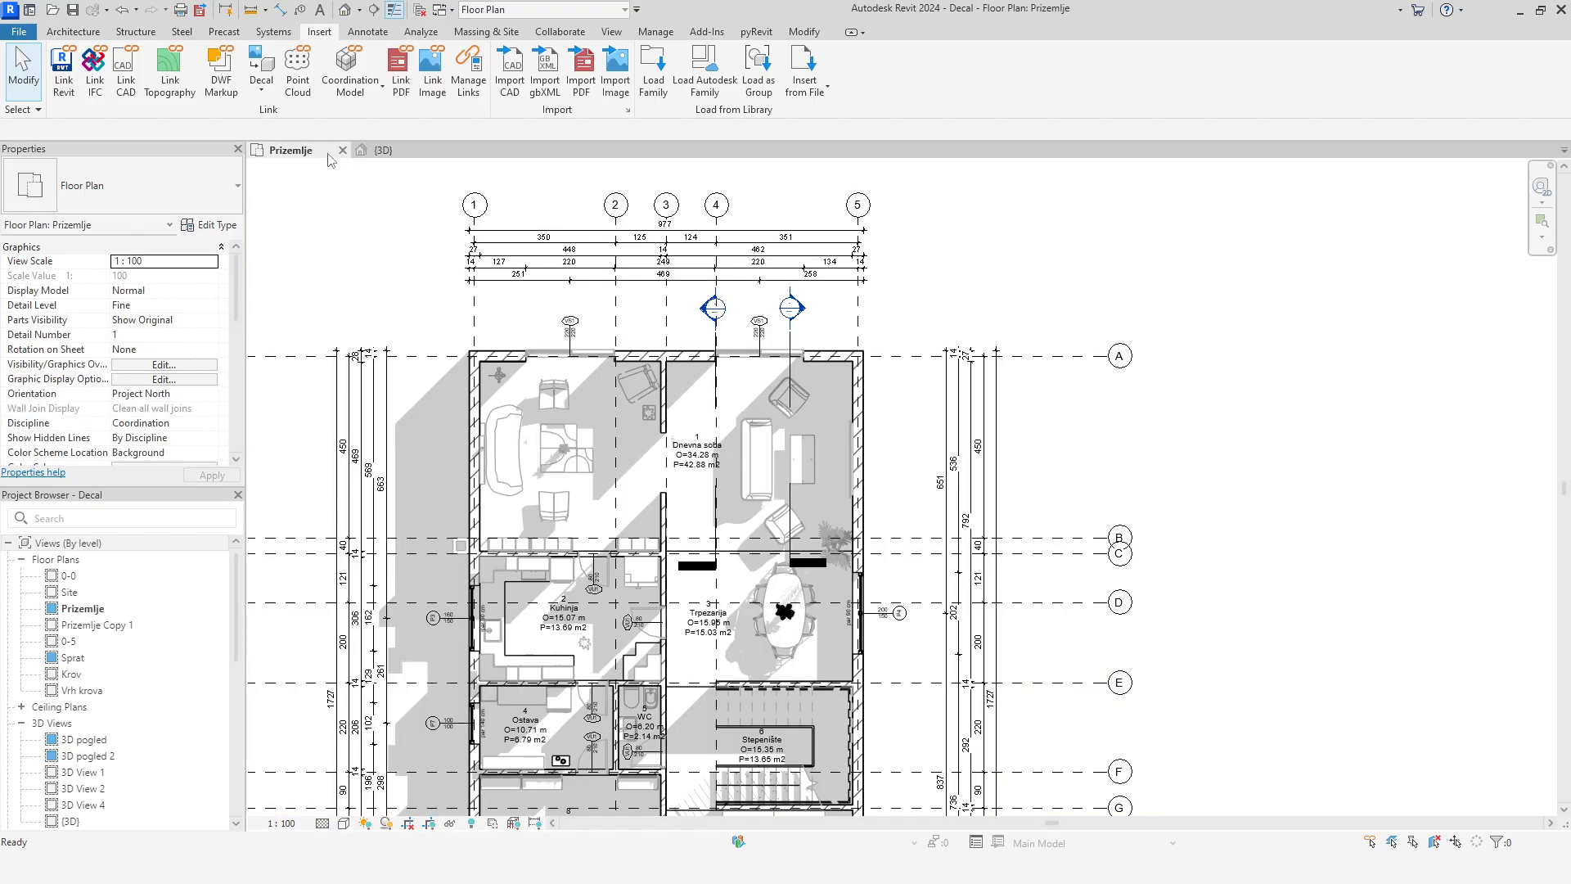
pyautogui.moveTo(859, 318); pyautogui.dragTo(793, 298, button='middle')
pyautogui.scroll(2, 793, 298)
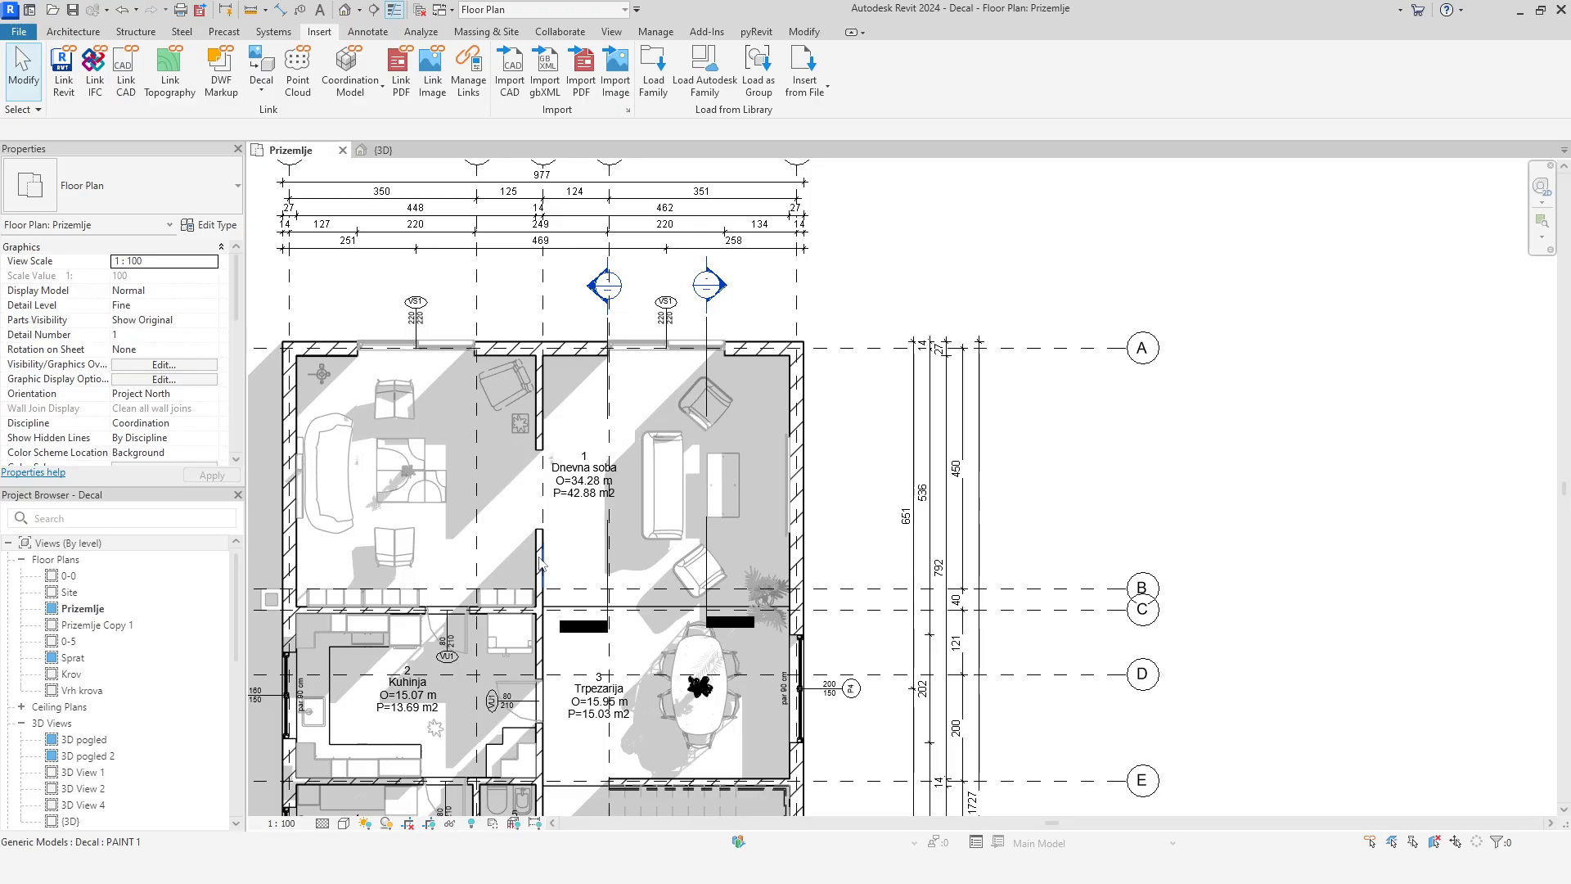
pyautogui.doubleClick(591, 294)
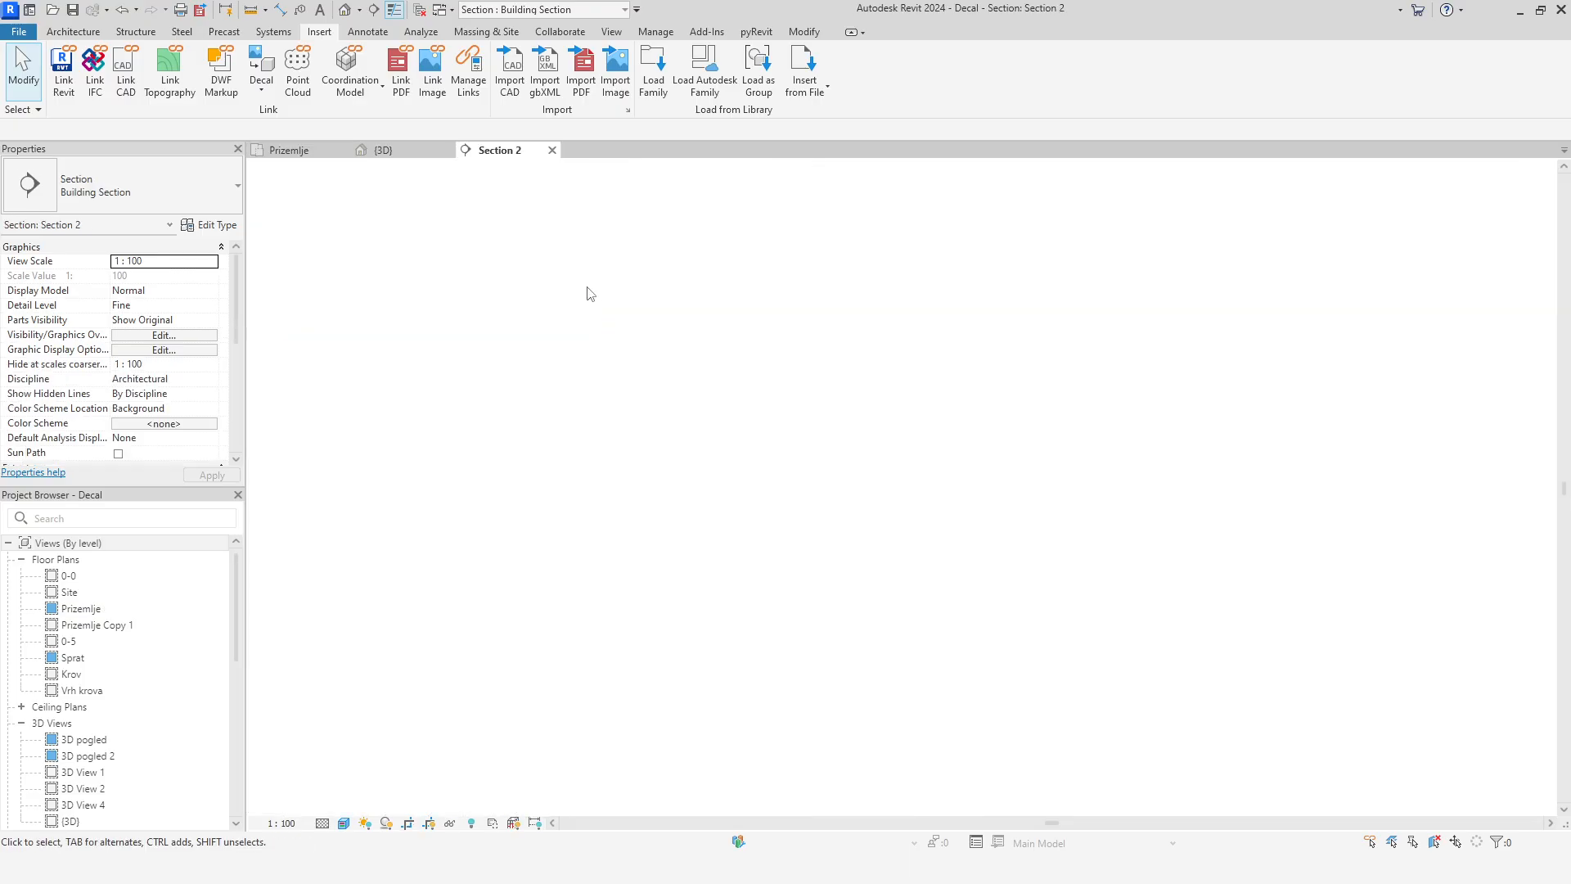
# Nudge the PAINT 1 decal slightly to the left on its wall in Section 2
pyautogui.moveTo(683, 520); pyautogui.dragTo(584, 514, button='middle')
pyautogui.click(538, 455)
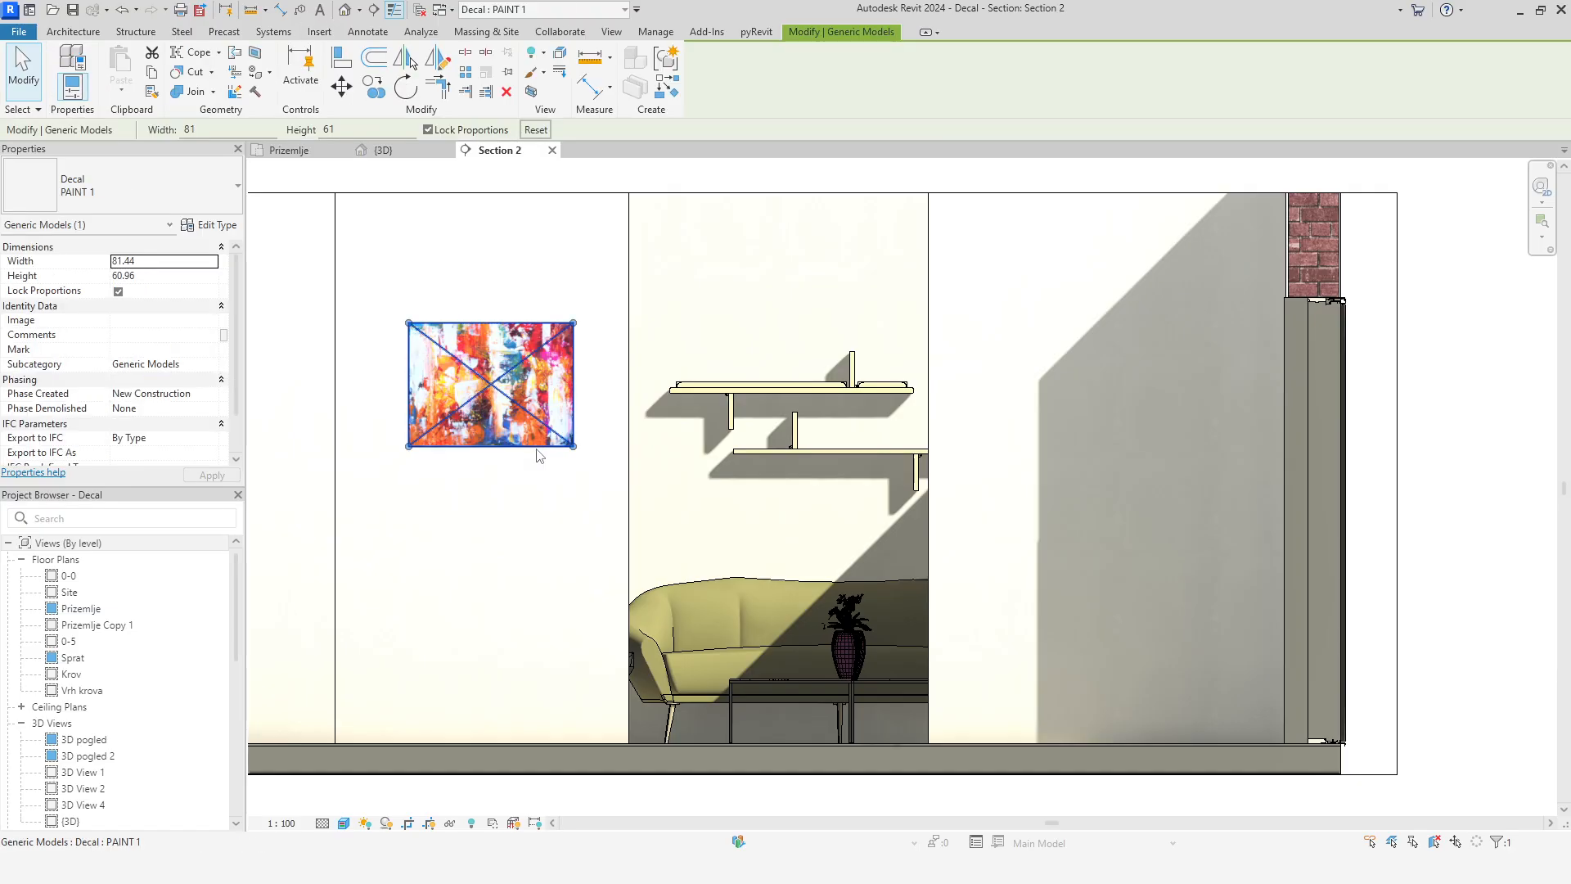
pyautogui.press('Left')
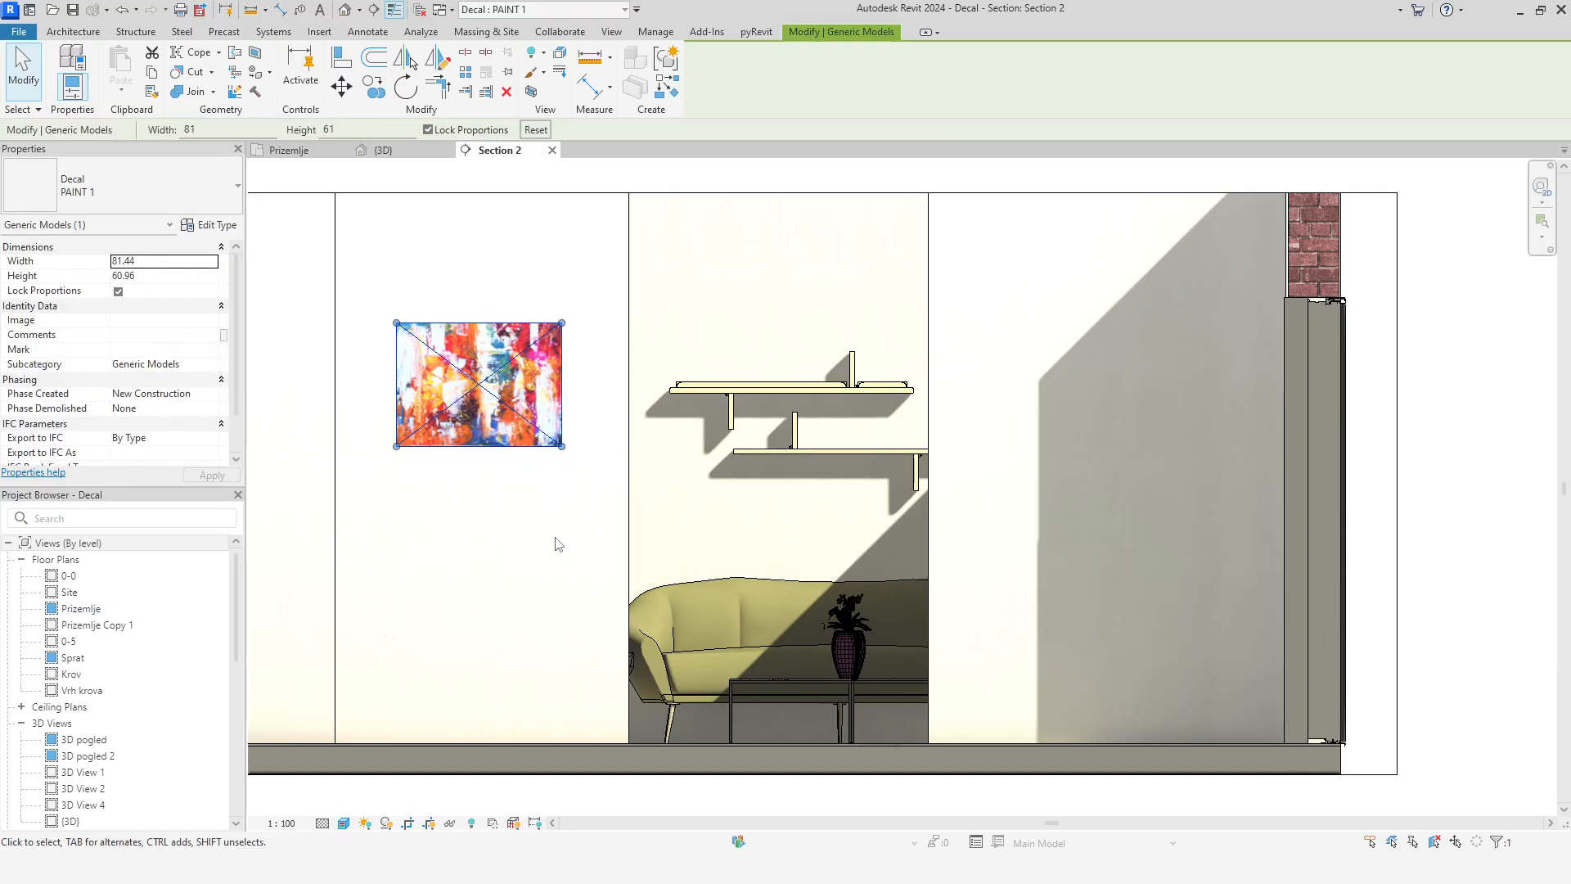
# Draw a horizontal detail line from PAINT 1's upper right corner across the shelves to the wall area beyond the opening
pyautogui.click(370, 31)
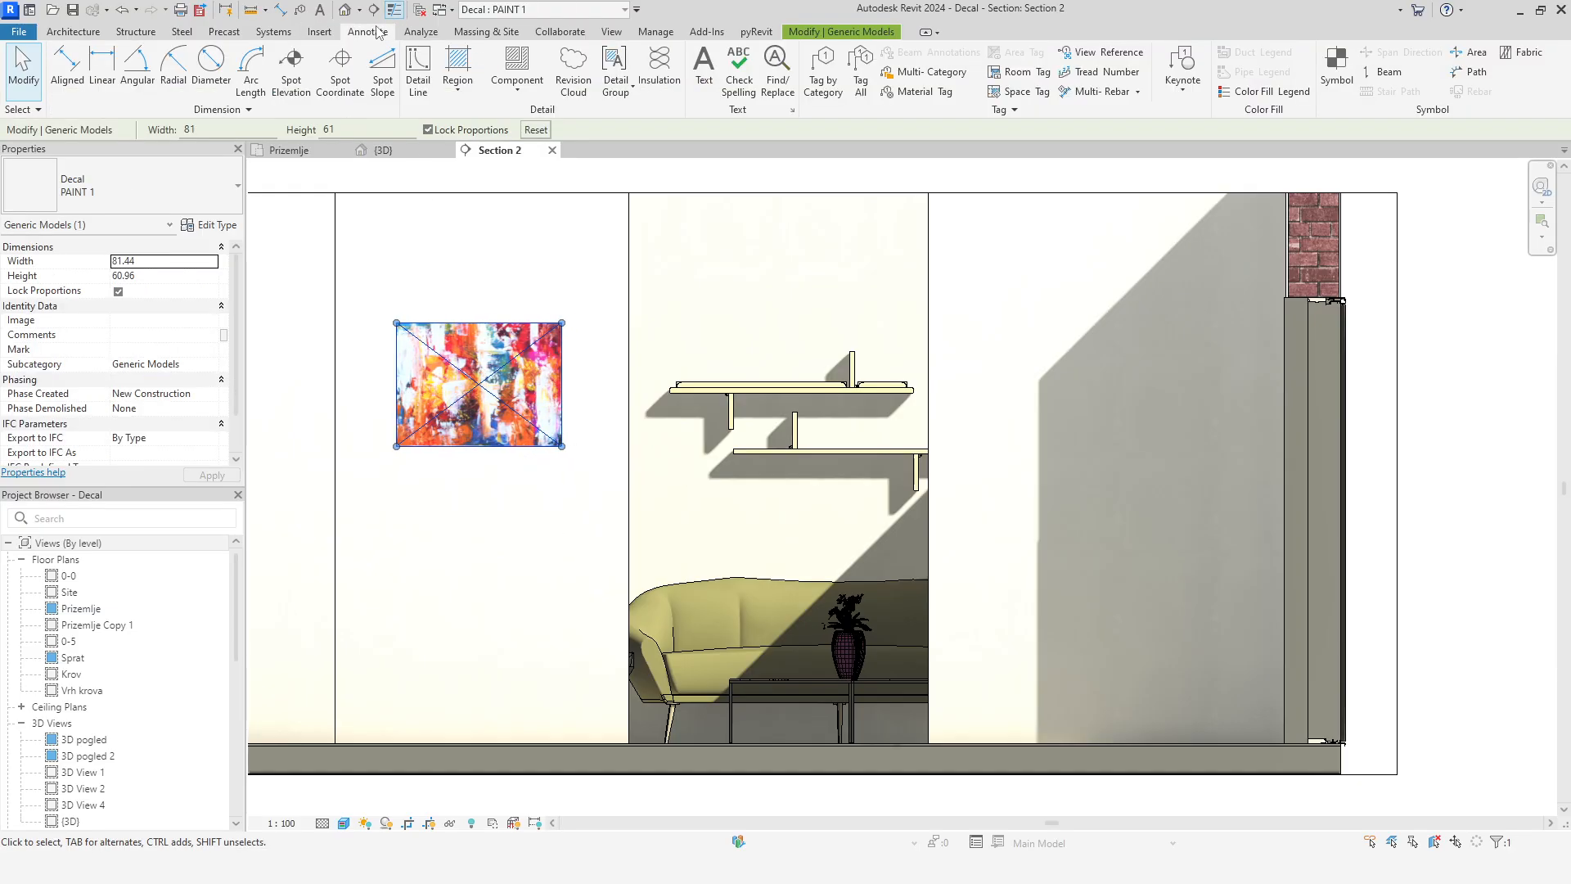
pyautogui.click(418, 74)
pyautogui.click(562, 322)
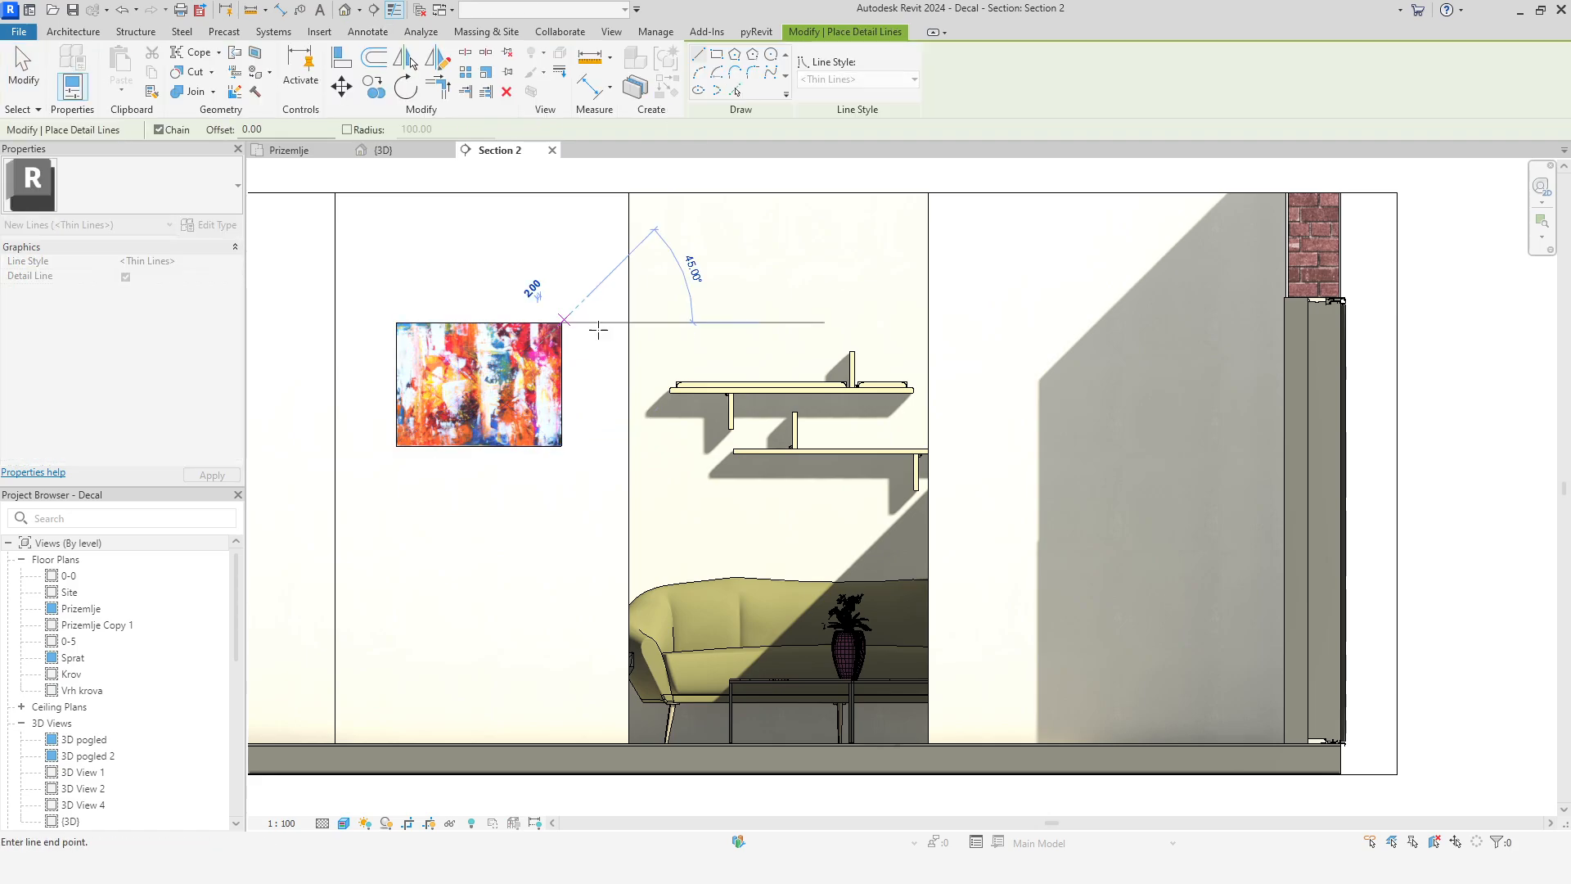
pyautogui.click(1077, 322)
pyautogui.press('Escape')
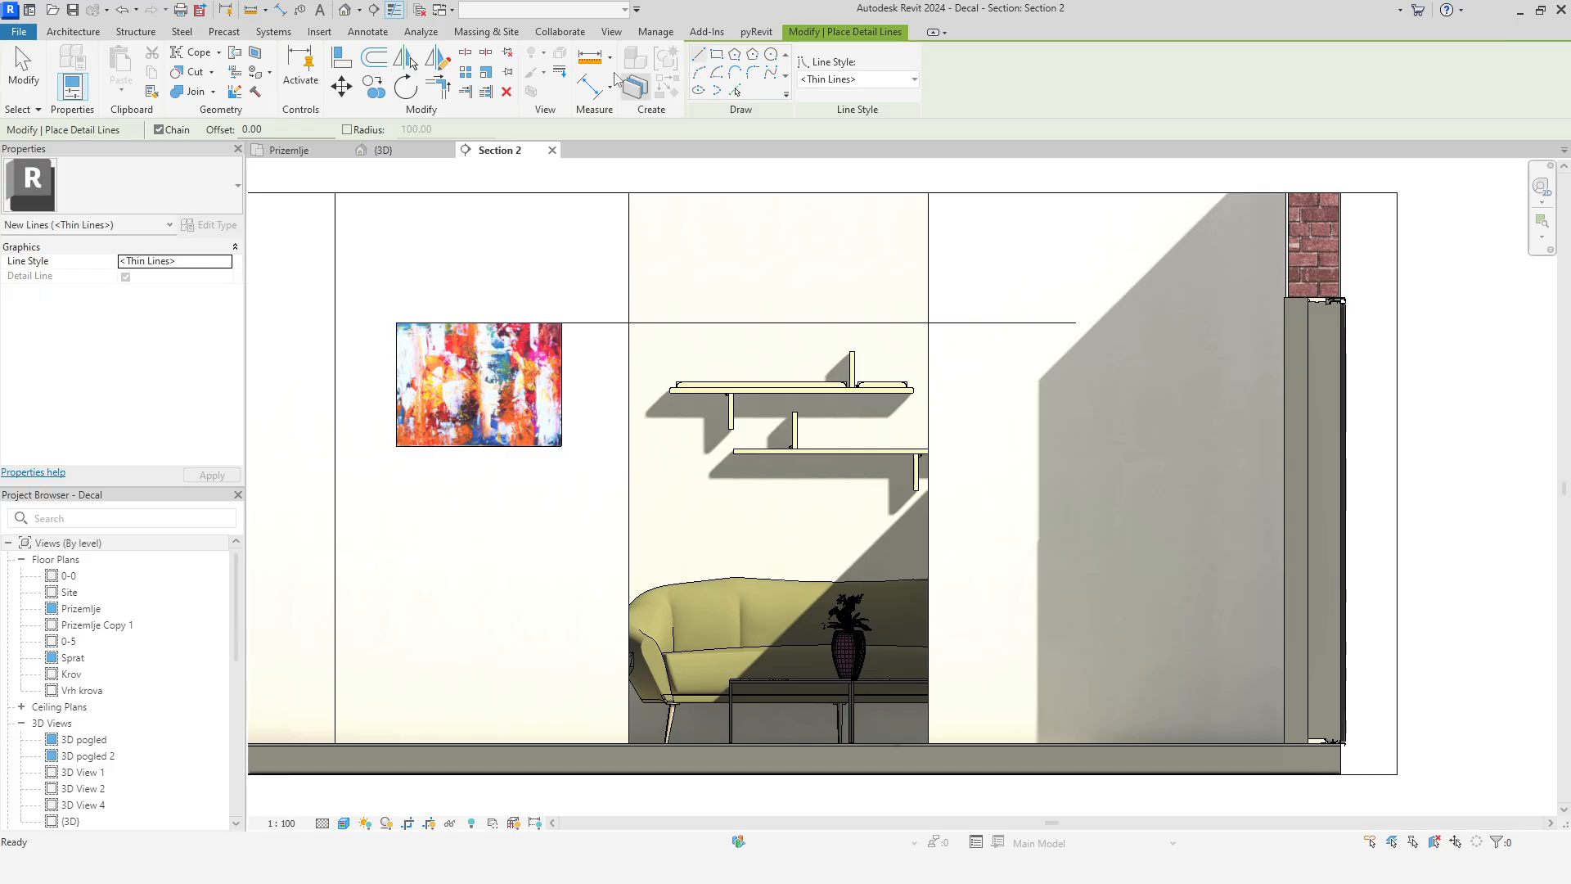
pyautogui.press('Escape')
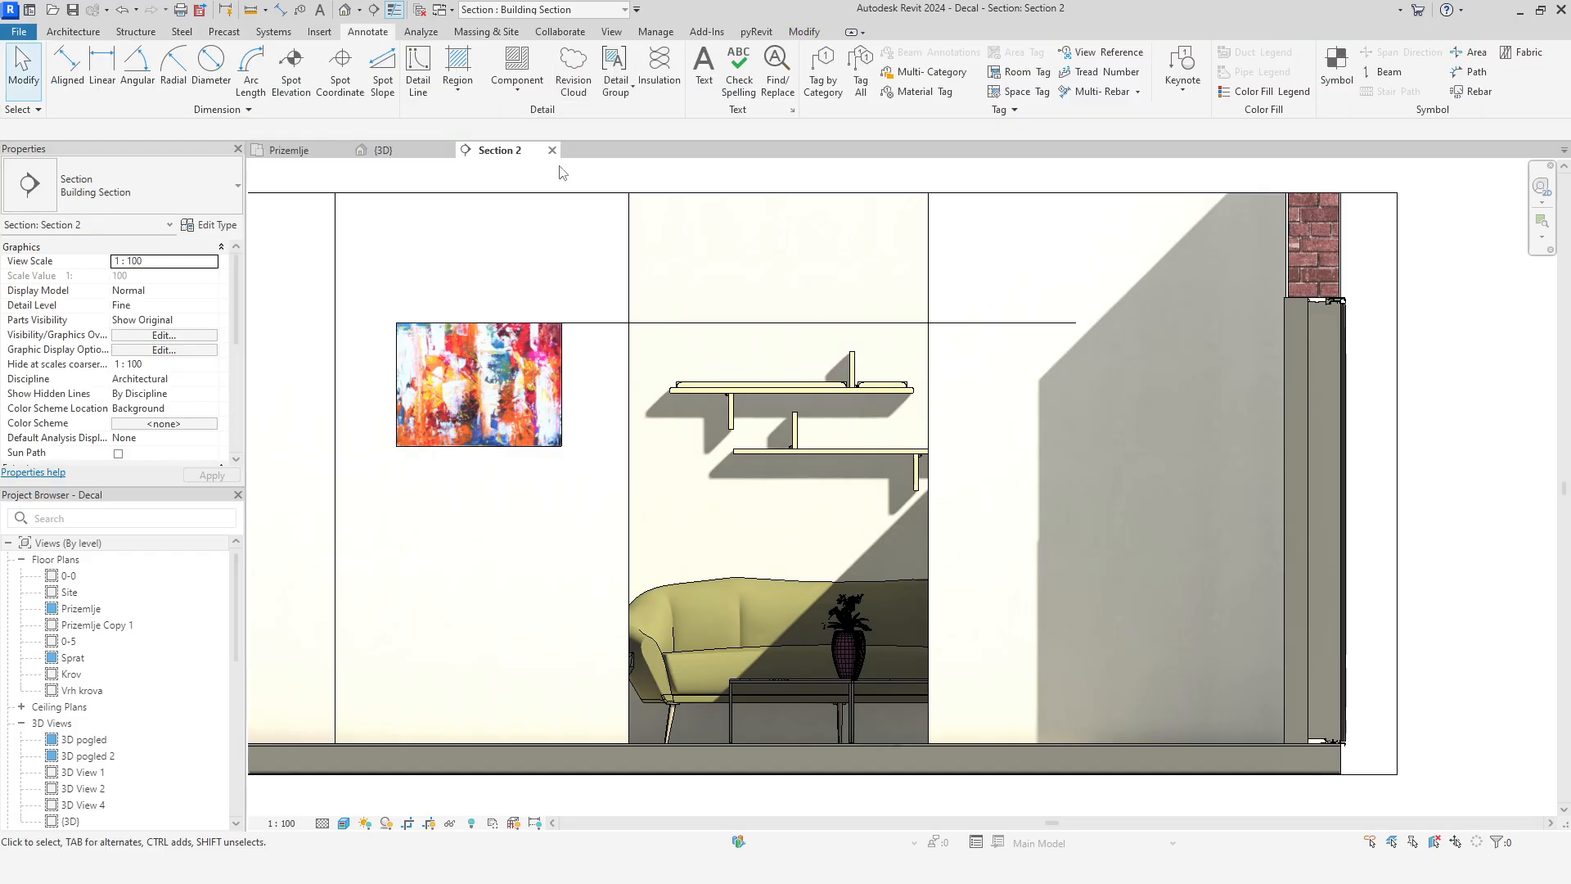
# Add an aligned dimension between PAINT 1's right edge and the adjacent wall edge, placed above the painting
pyautogui.click(283, 12)
pyautogui.click(562, 365)
pyautogui.click(623, 373)
pyautogui.click(606, 290)
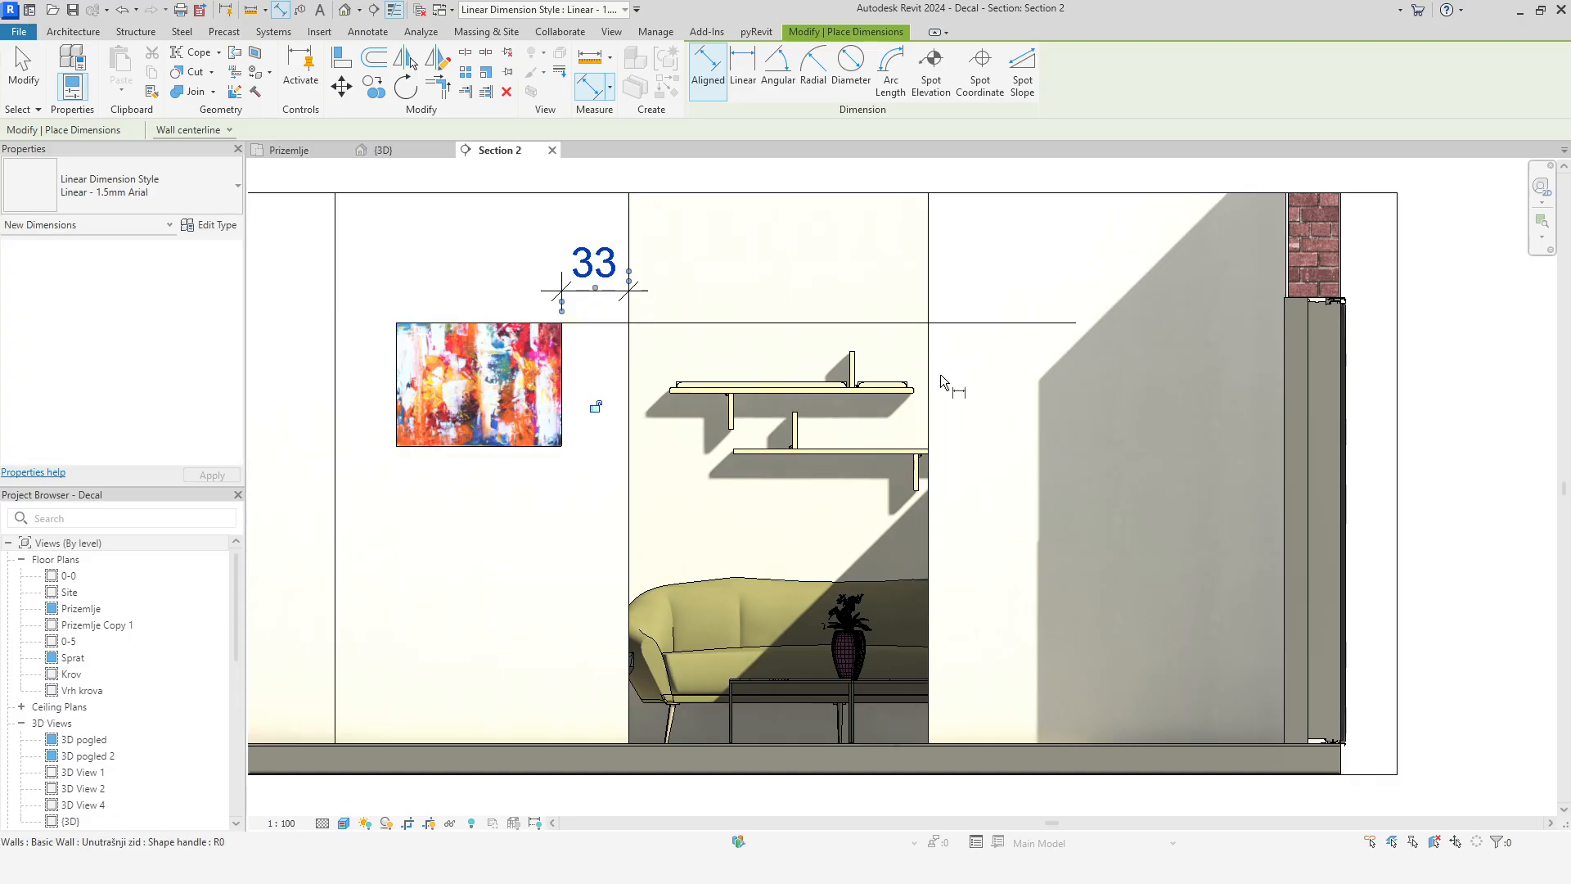
pyautogui.press('Escape')
pyautogui.press('Escape')
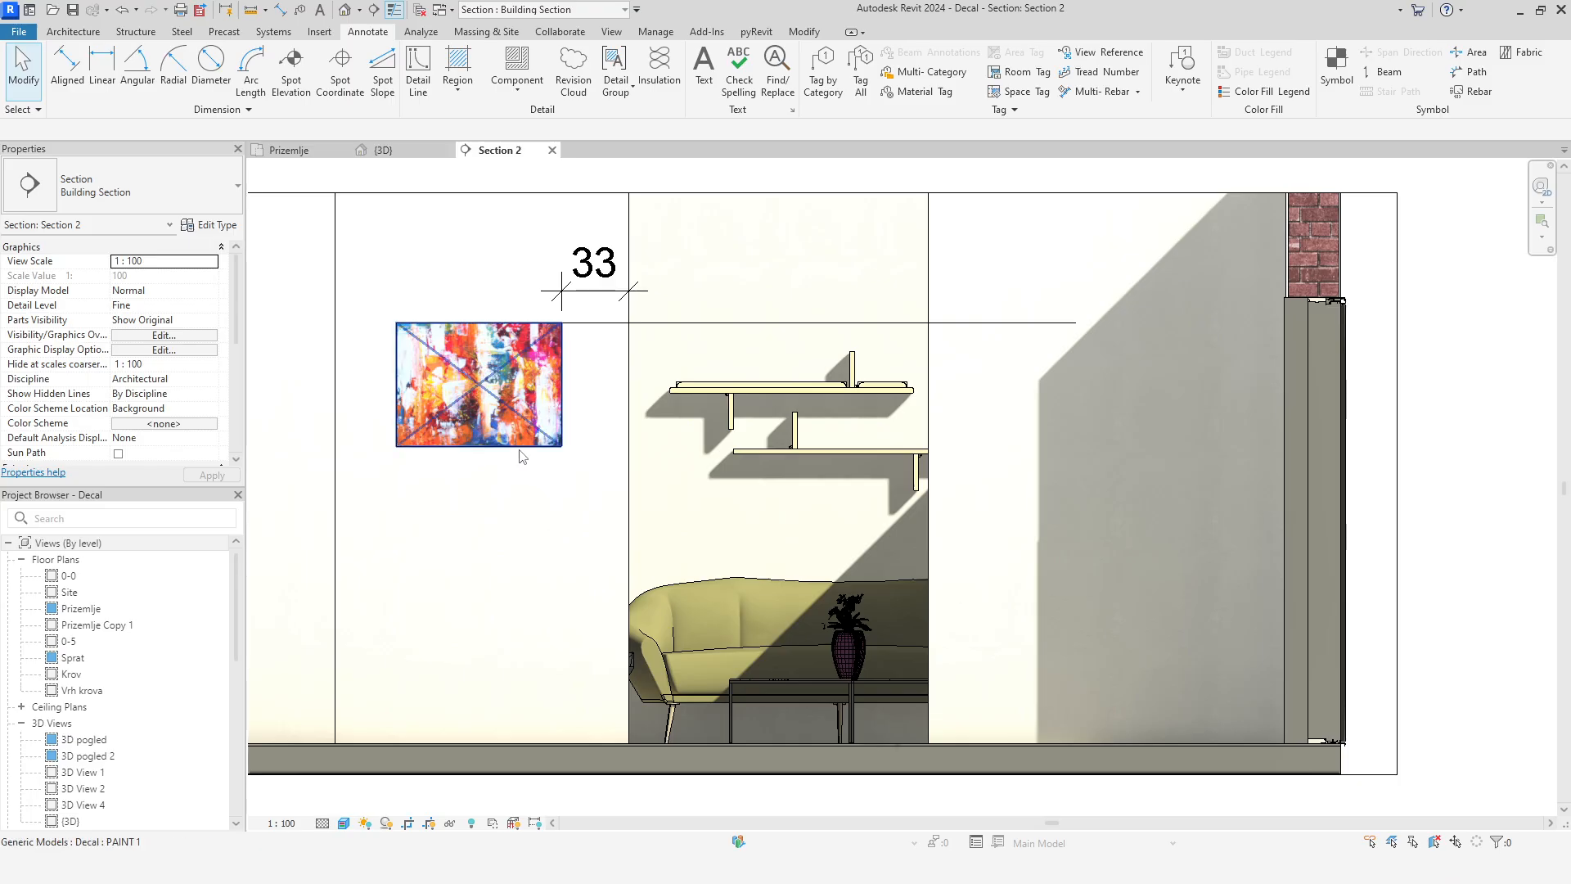
# Place a PAINT 2 decal on the wall to the right of the shelves and lower its top edge to about the detail line
pyautogui.click(323, 36)
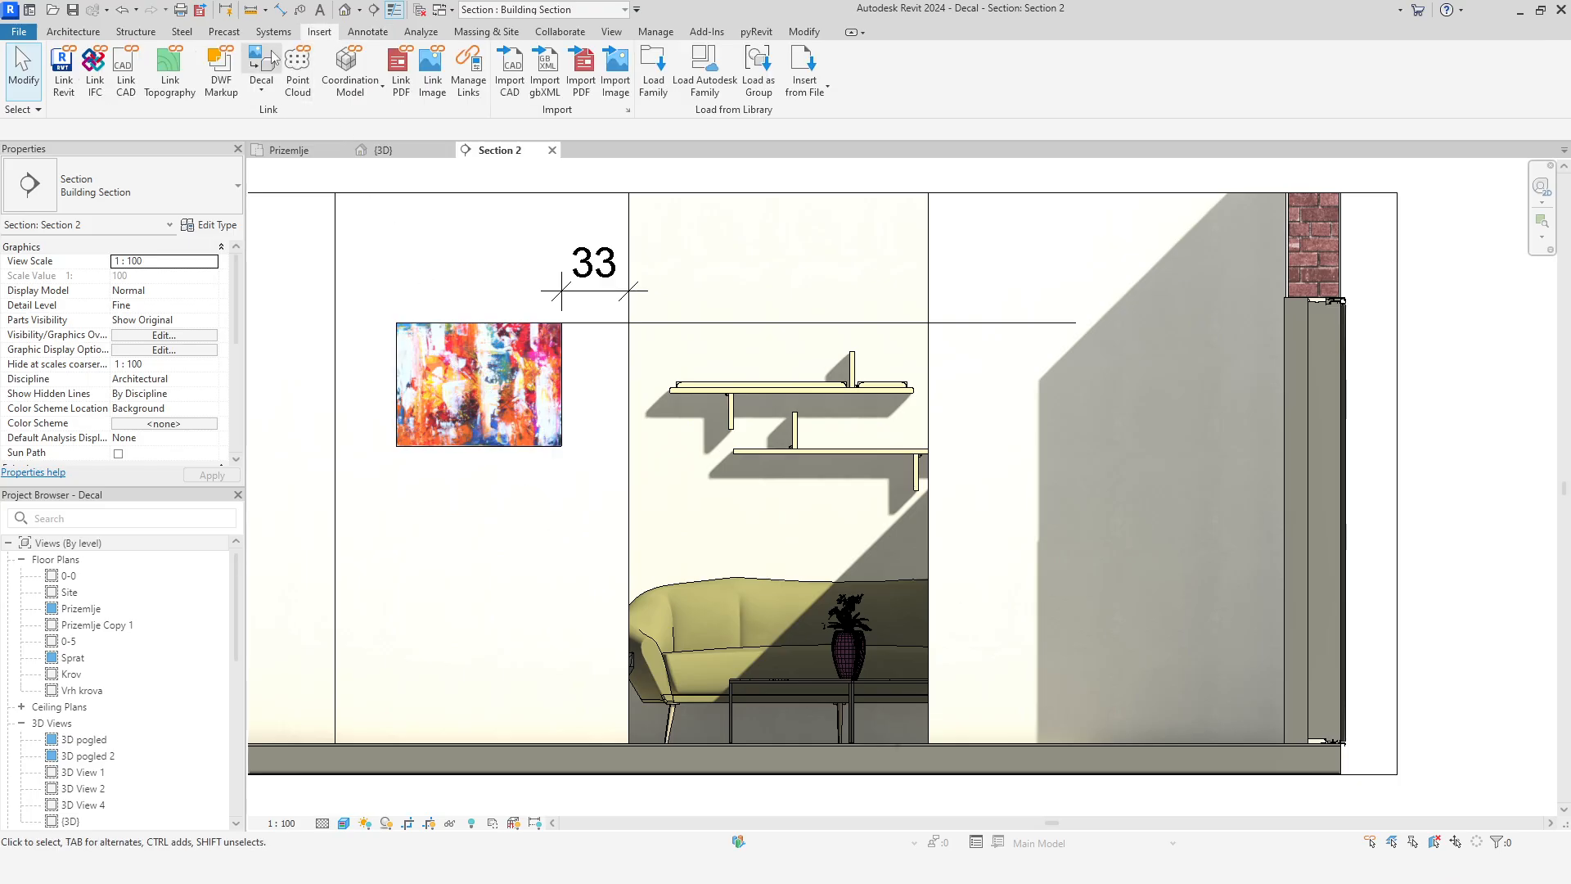
pyautogui.click(261, 65)
pyautogui.click(122, 187)
pyautogui.click(50, 288)
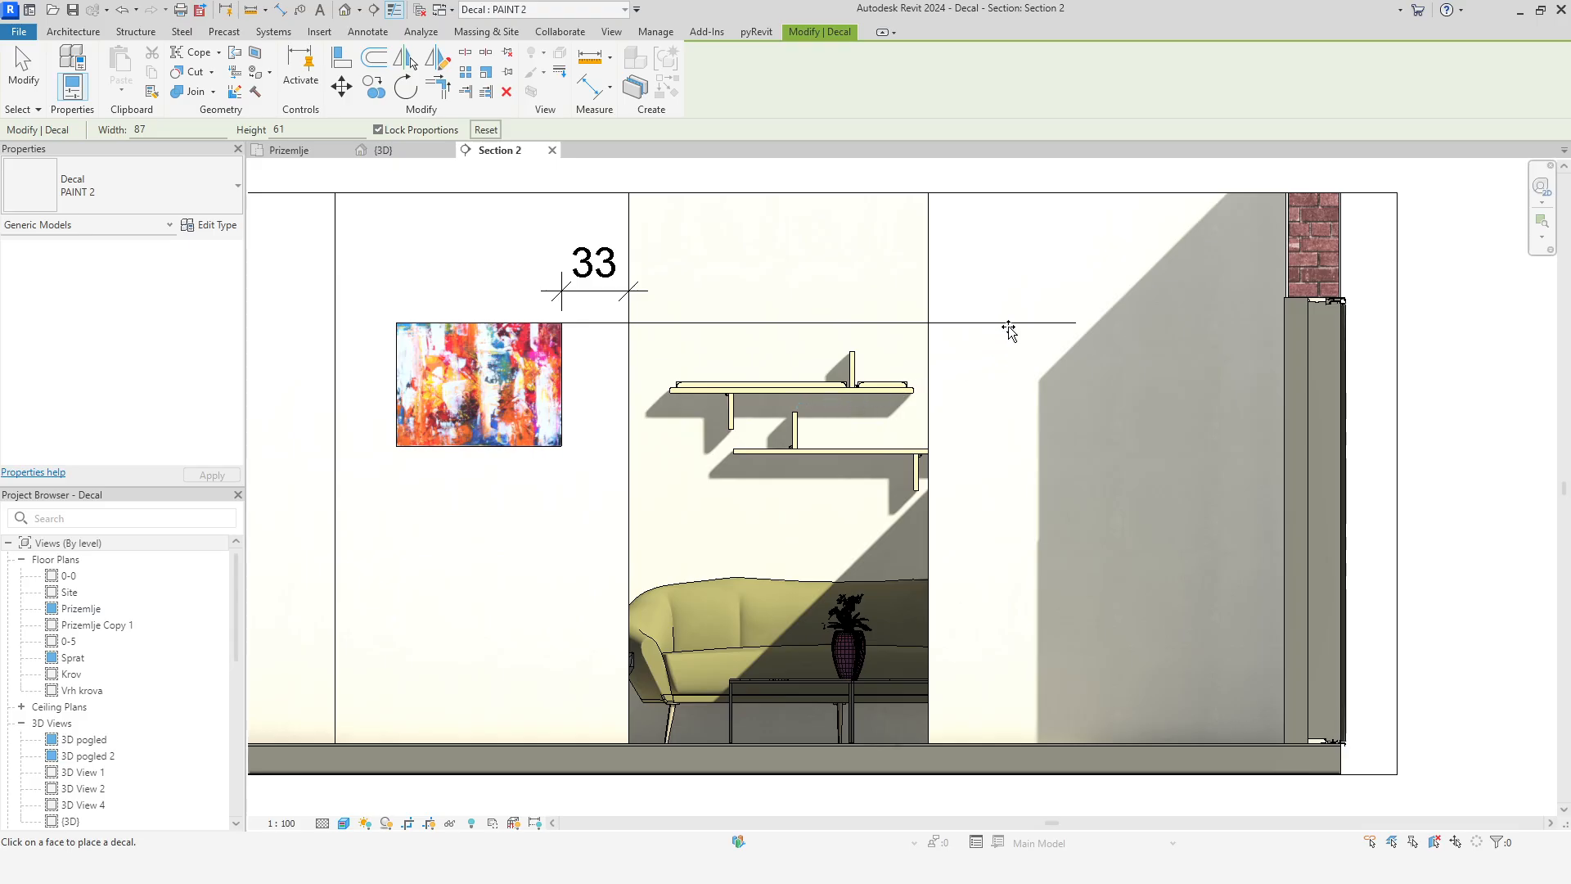
pyautogui.click(1078, 419)
pyautogui.press('Escape')
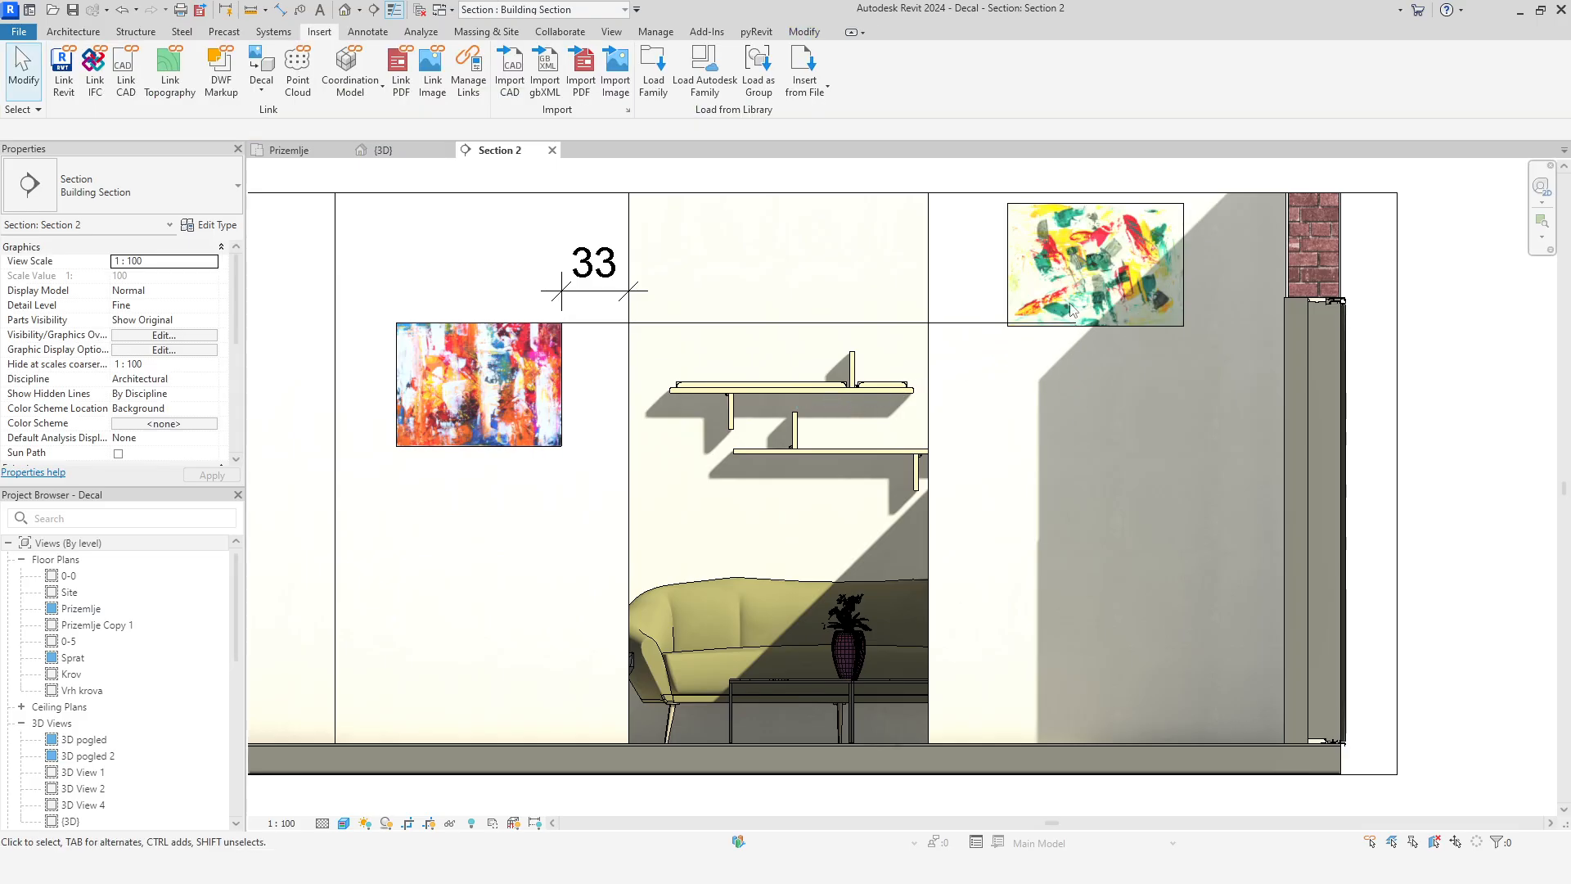
pyautogui.moveTo(1068, 288); pyautogui.dragTo(1051, 410)
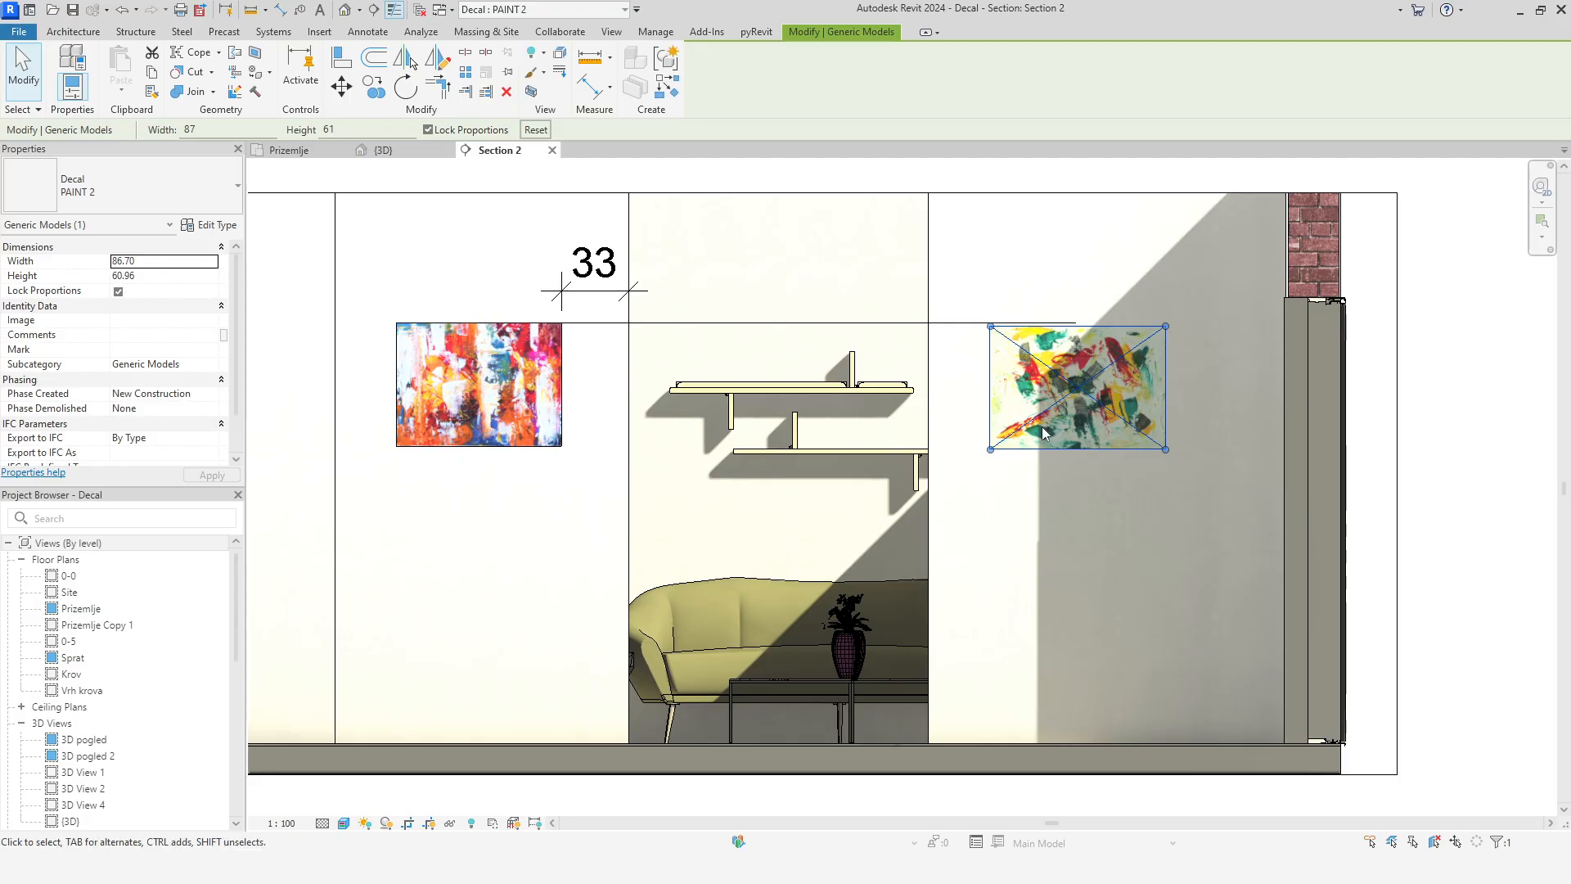
pyautogui.press('Escape')
# Set the PAINT 1 decal's width to 100 with its proportions locked
pyautogui.click(560, 426)
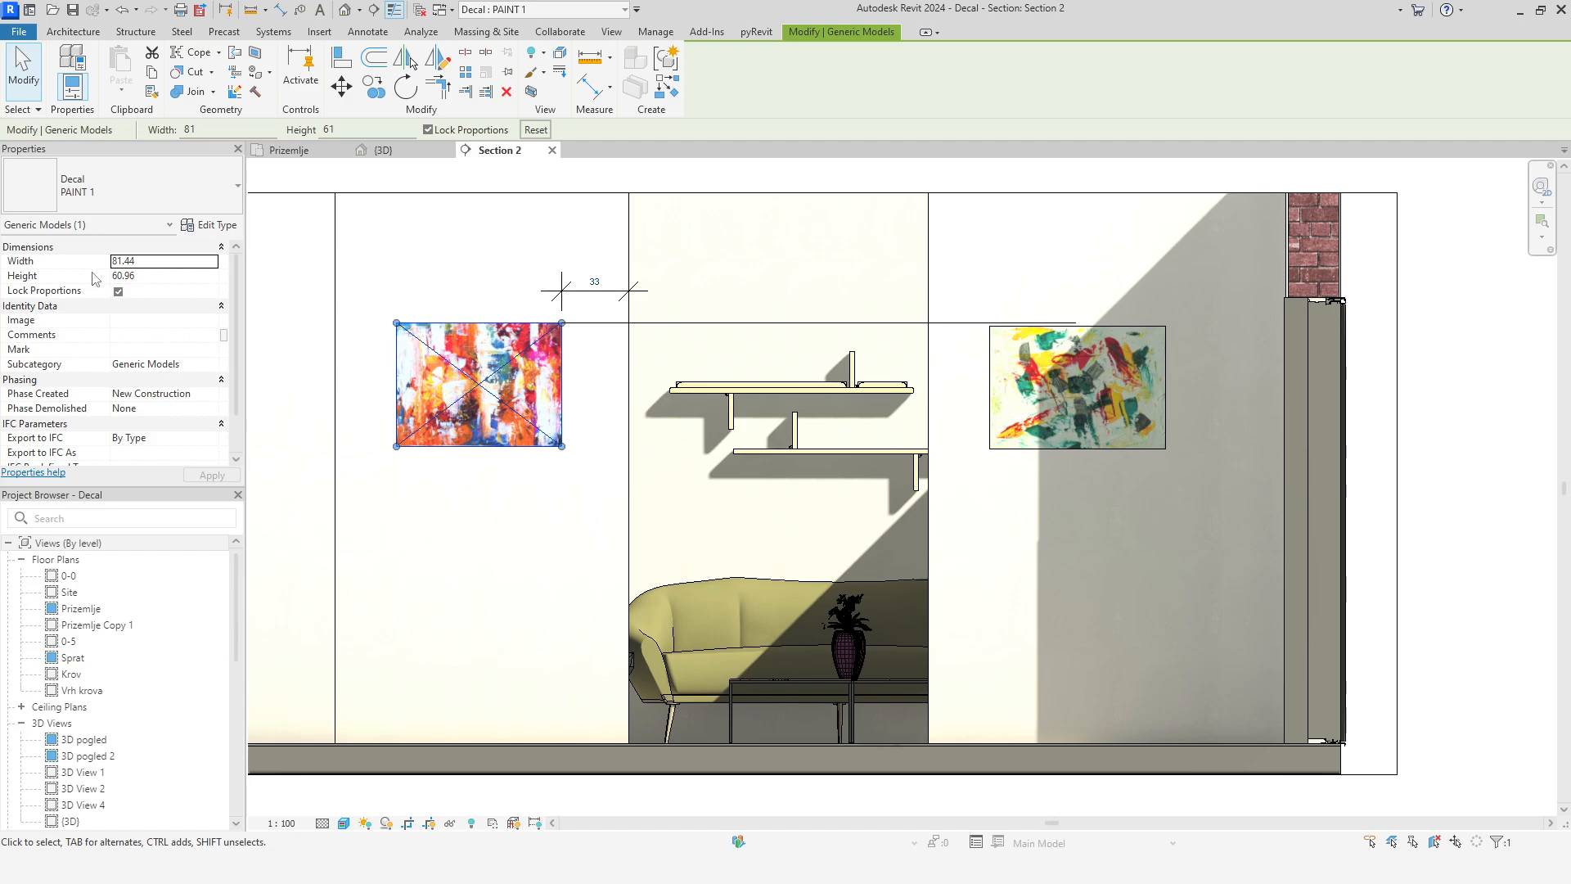
pyautogui.scroll(-1, 184, 332)
pyautogui.scroll(1, 185, 332)
pyautogui.click(188, 263)
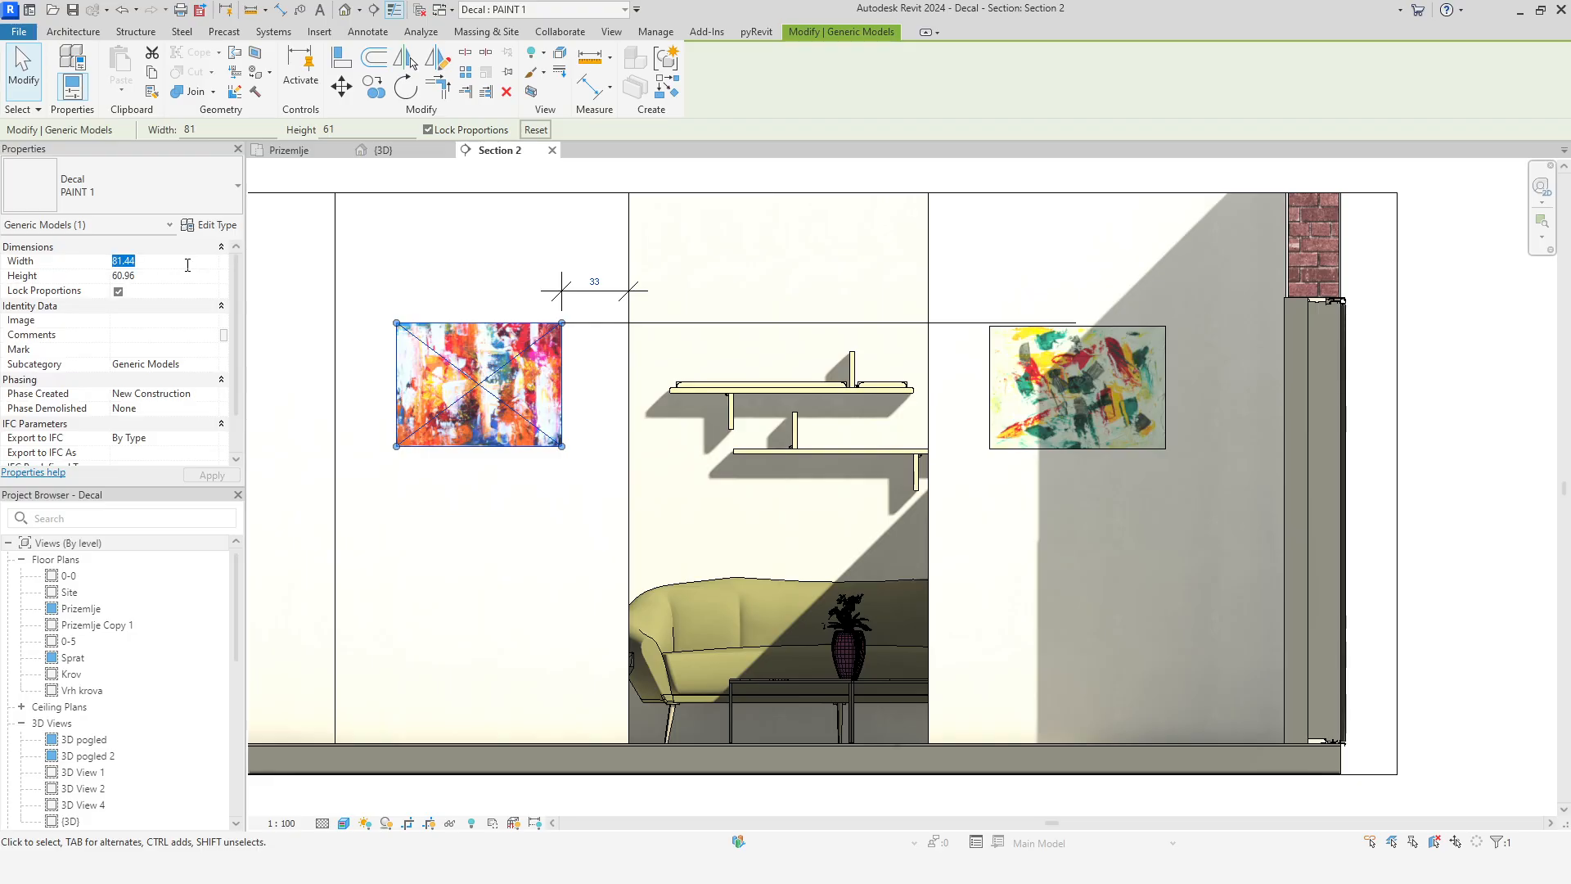
pyautogui.write('100')
pyautogui.click(212, 475)
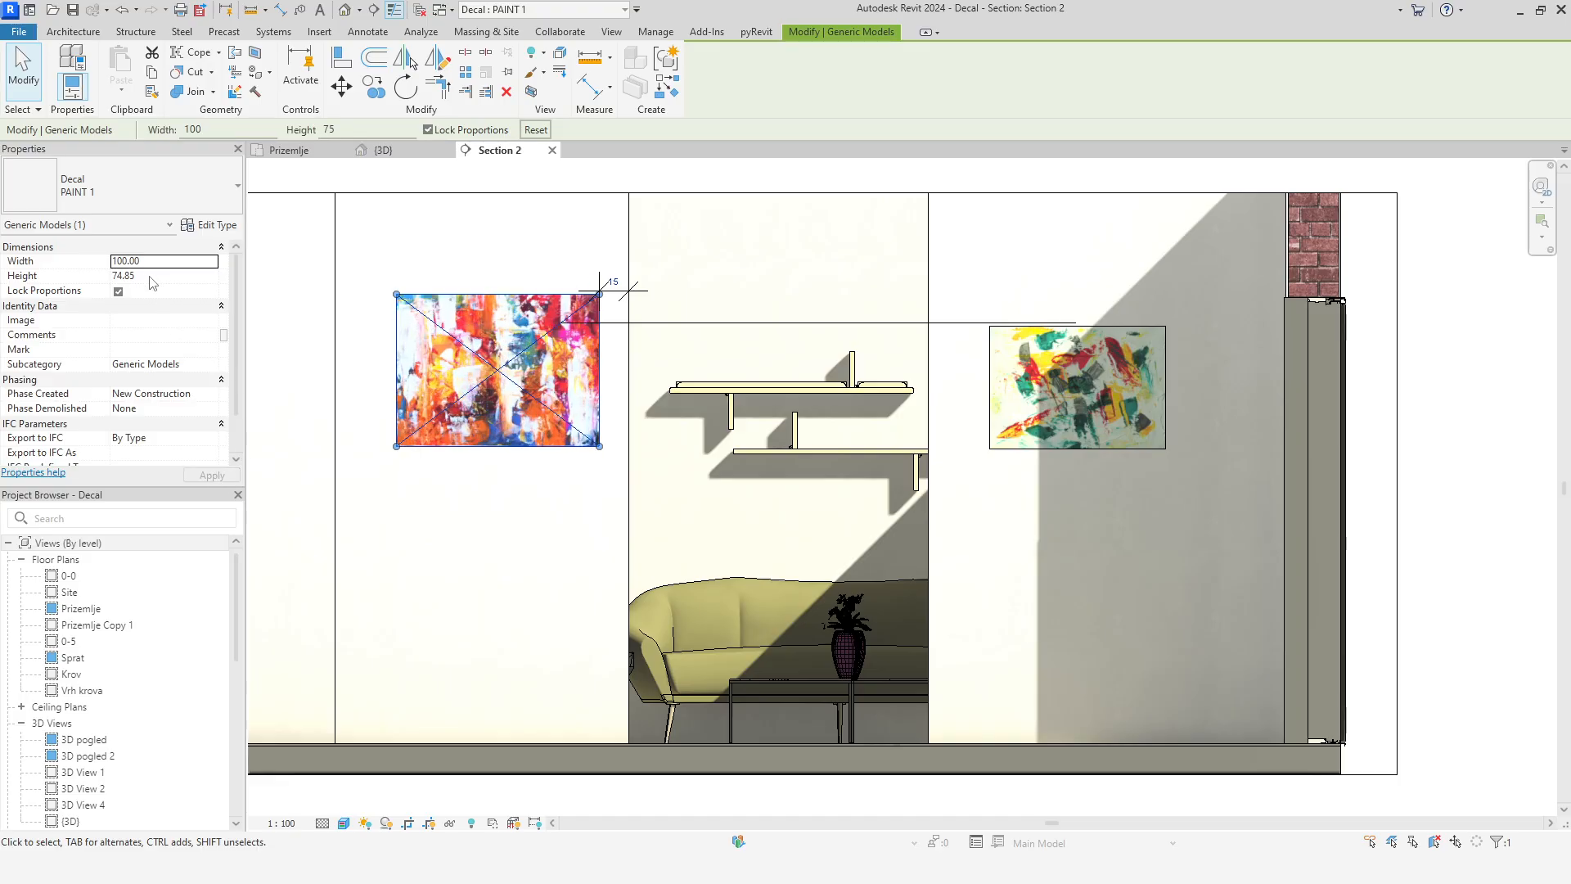
# Enlarge PAINT 1 from its lower left corner to a width of about 119, and set its width to 120
pyautogui.moveTo(397, 446); pyautogui.dragTo(361, 477)
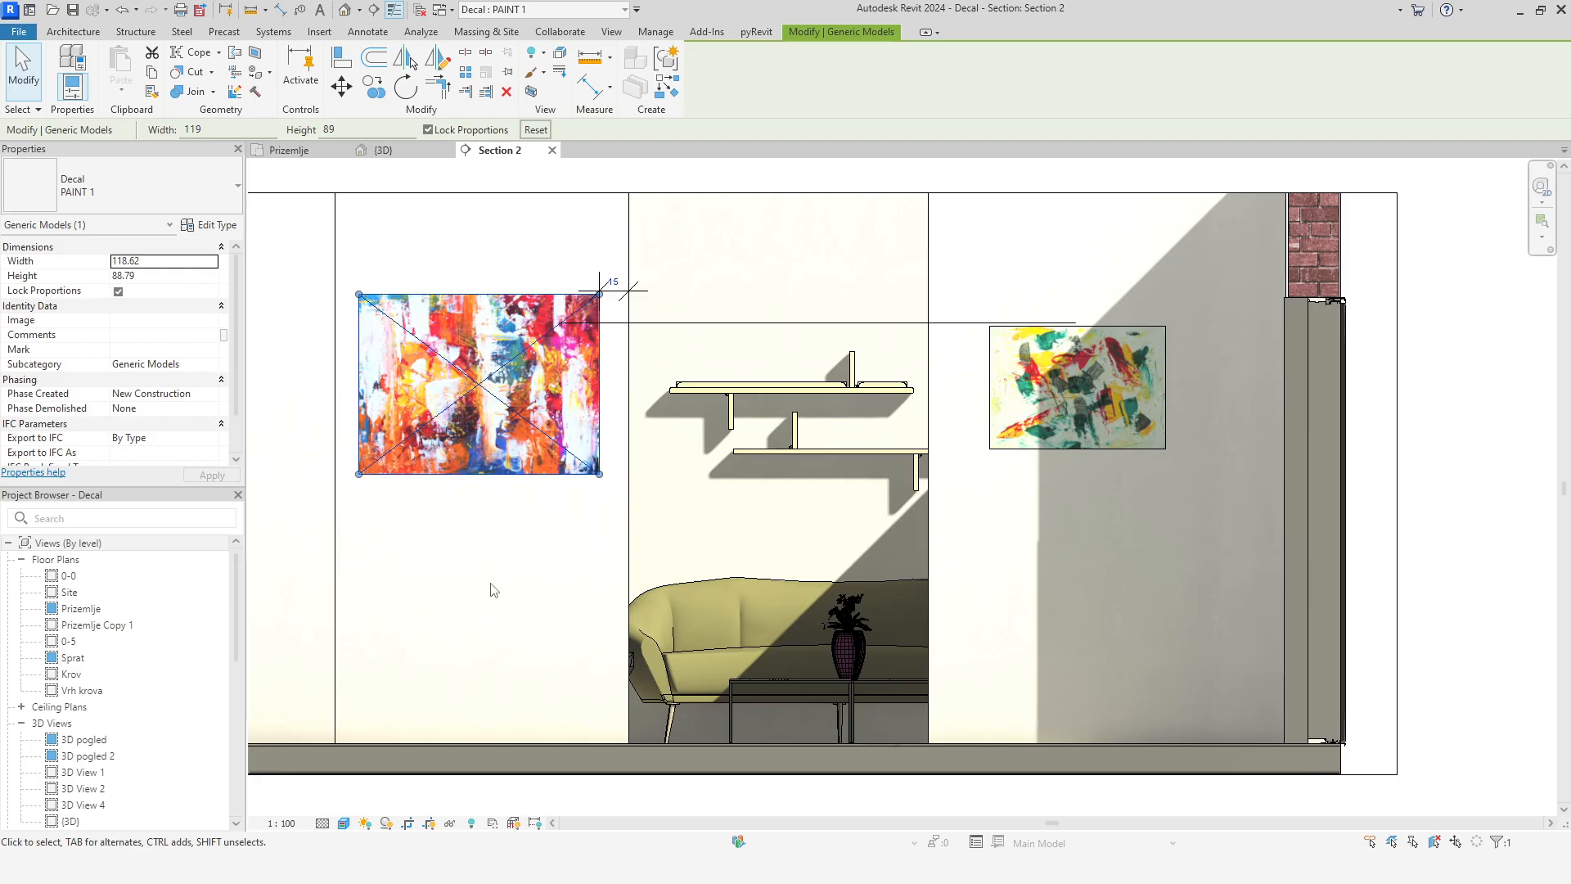
pyautogui.click(163, 261)
pyautogui.write('120')
pyautogui.press('Return')
pyautogui.click(212, 475)
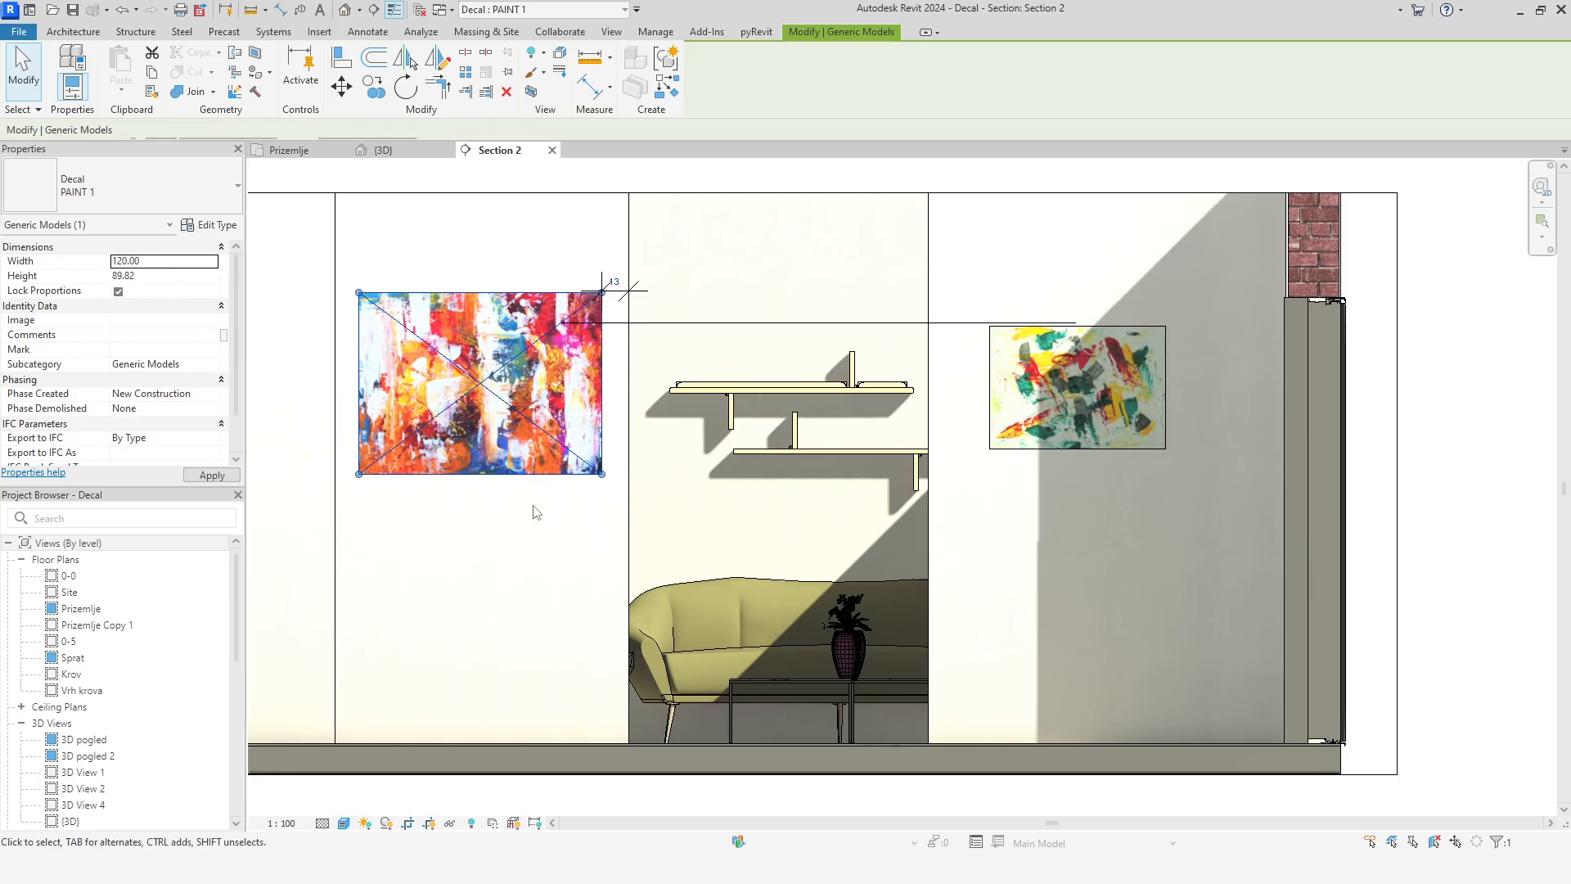
# Try a gap of 10 between PAINT 1's right edge and the adjacent wall edge, and undo it
pyautogui.click(614, 282)
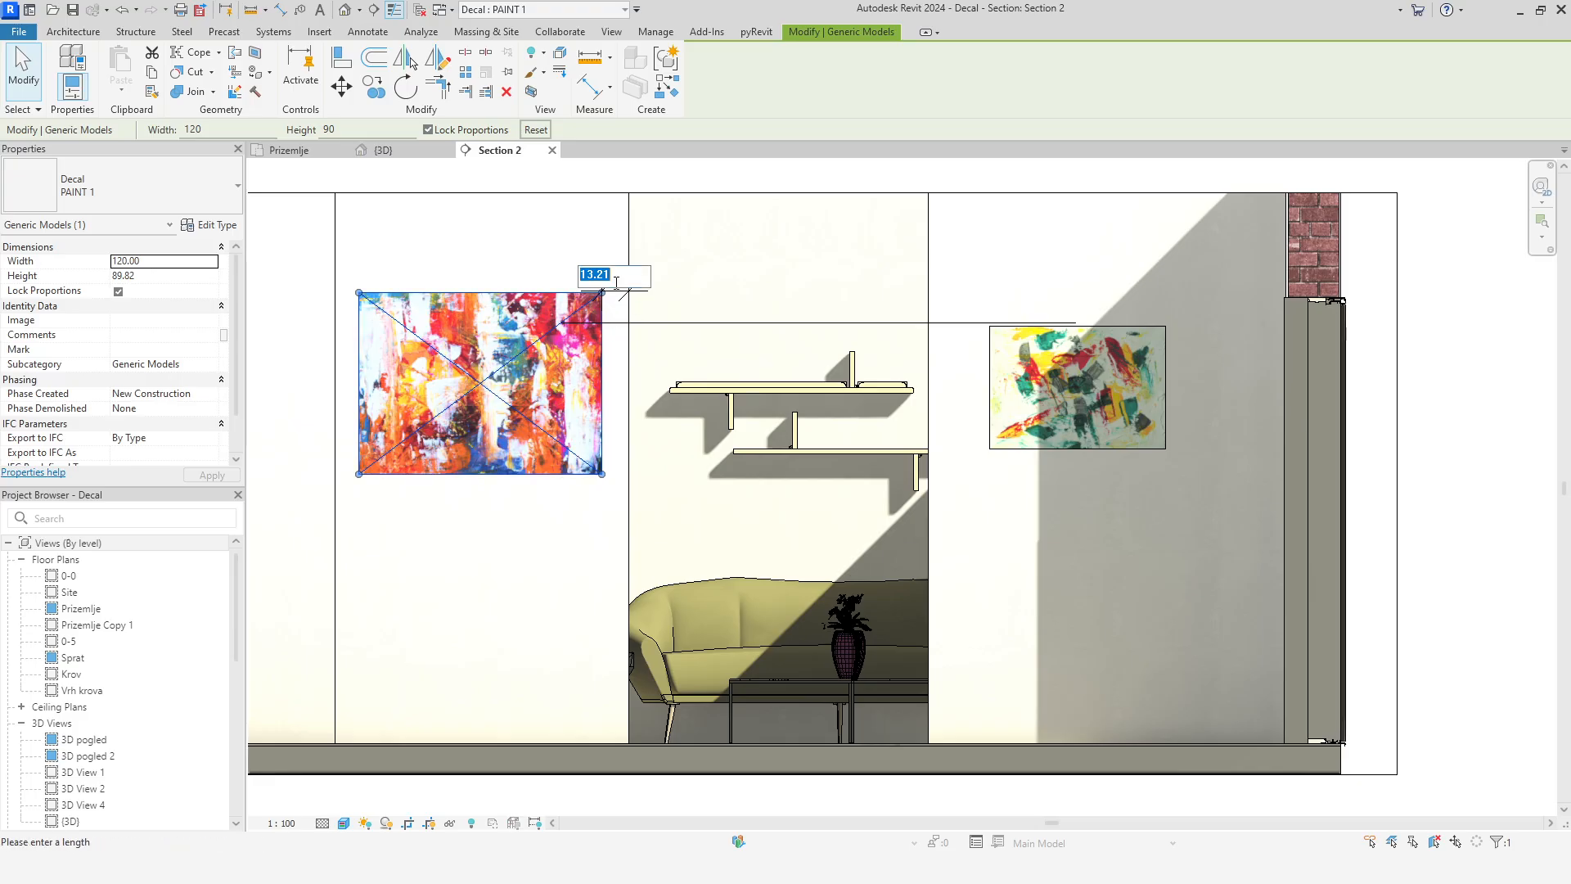
pyautogui.write('1')
pyautogui.press('Return')
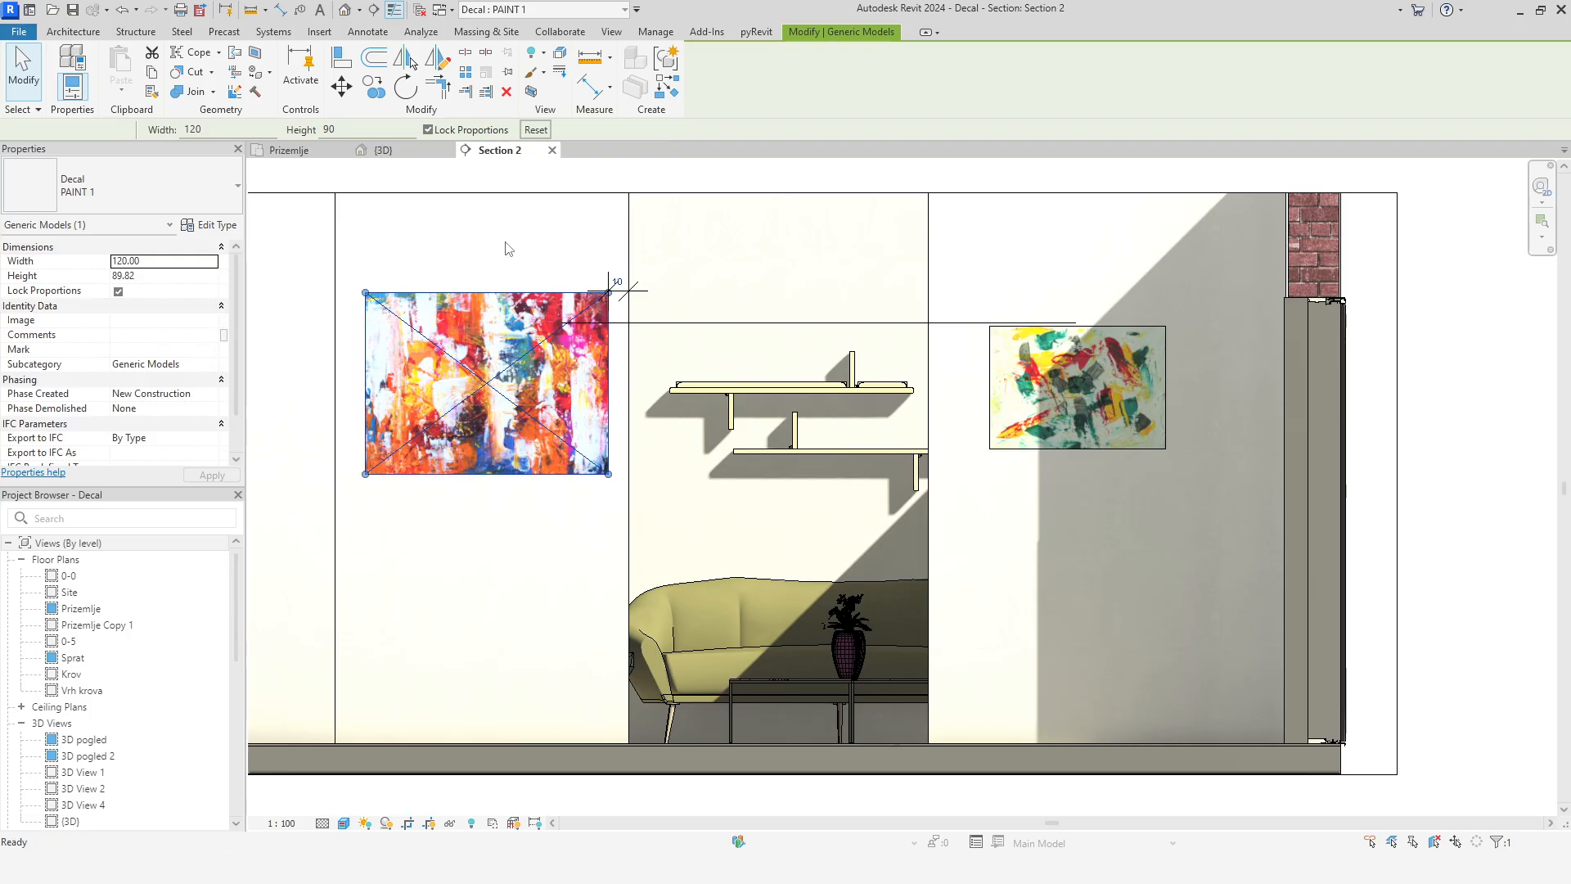
pyautogui.hotkey('ctrl', 'z')
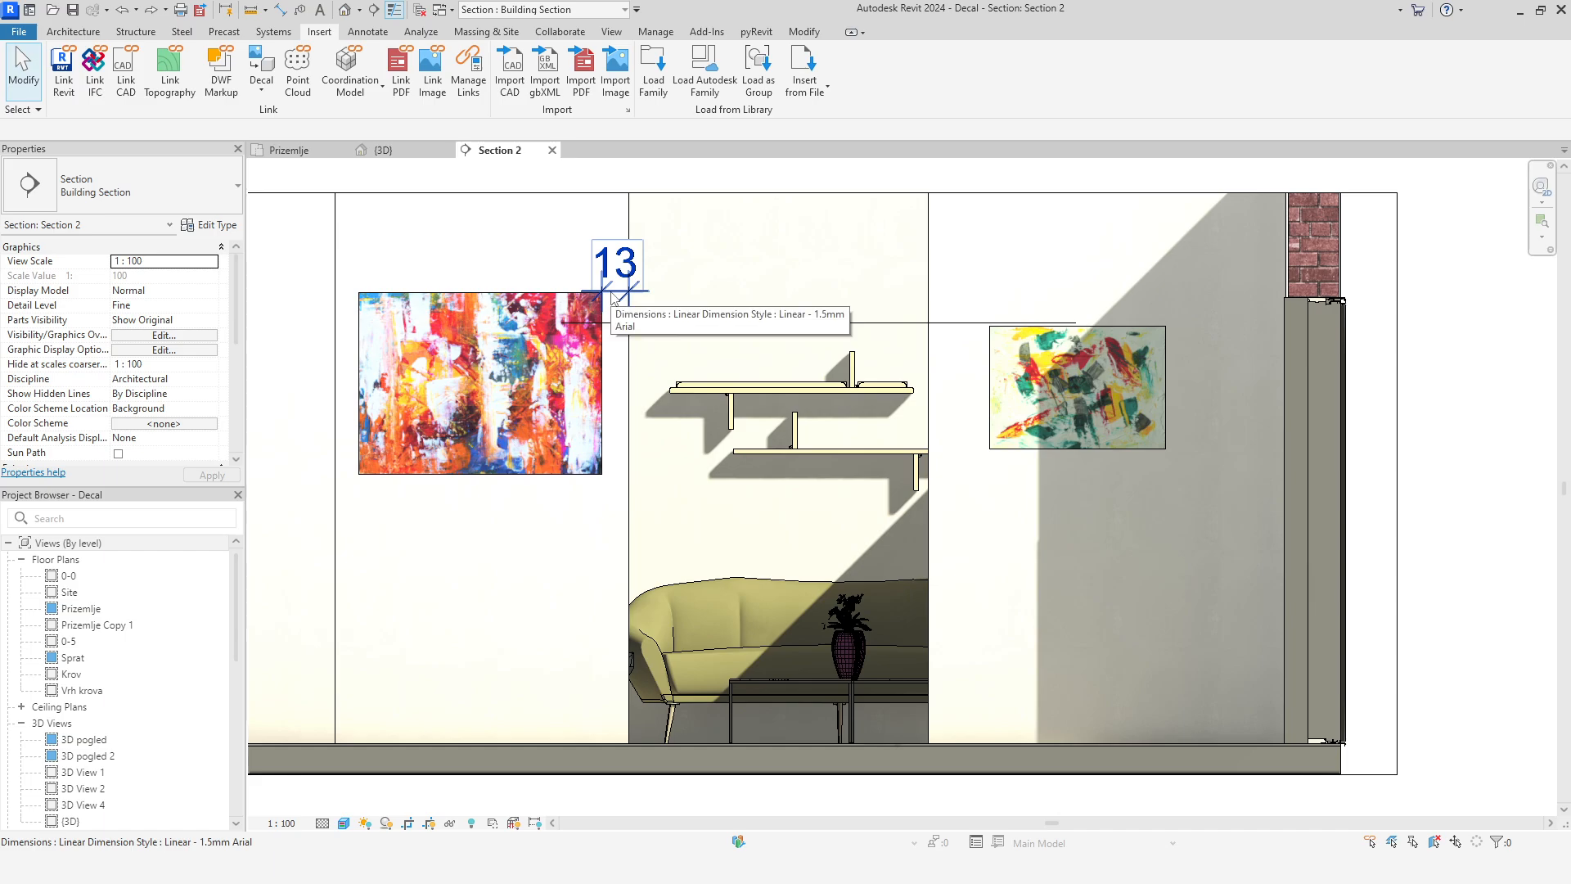
# Add an aligned dimension between the wall's left edge and PAINT 1's left edge, placed above the painting
pyautogui.press('d')
pyautogui.press('i')
pyautogui.click(336, 294)
pyautogui.click(359, 299)
pyautogui.click(348, 254)
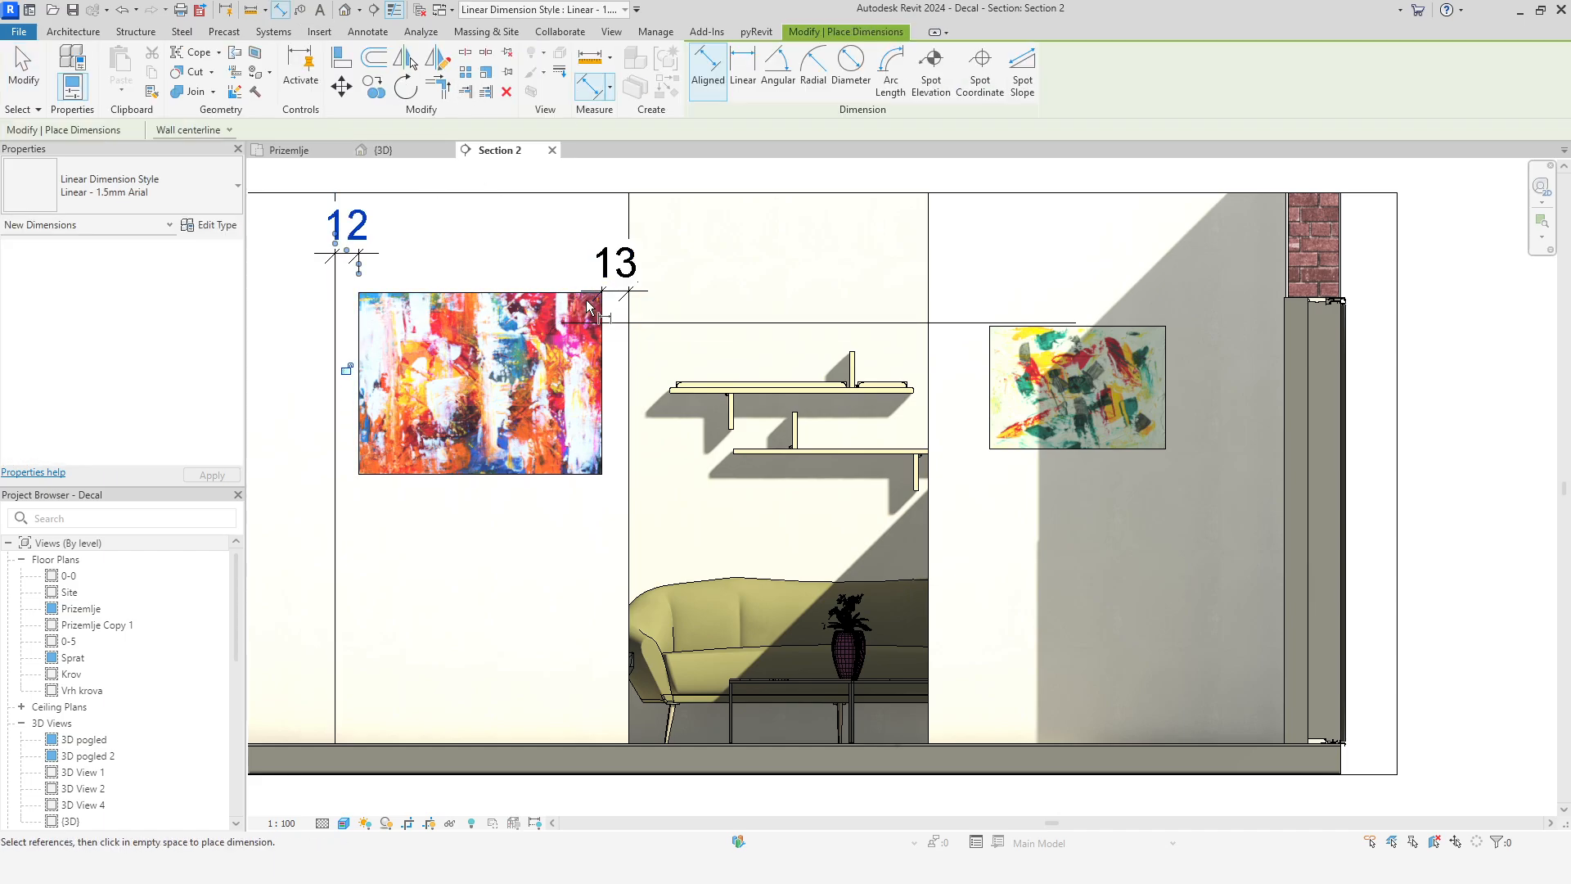
pyautogui.click(627, 346)
pyautogui.click(604, 355)
pyautogui.press('Escape')
pyautogui.press('Escape')
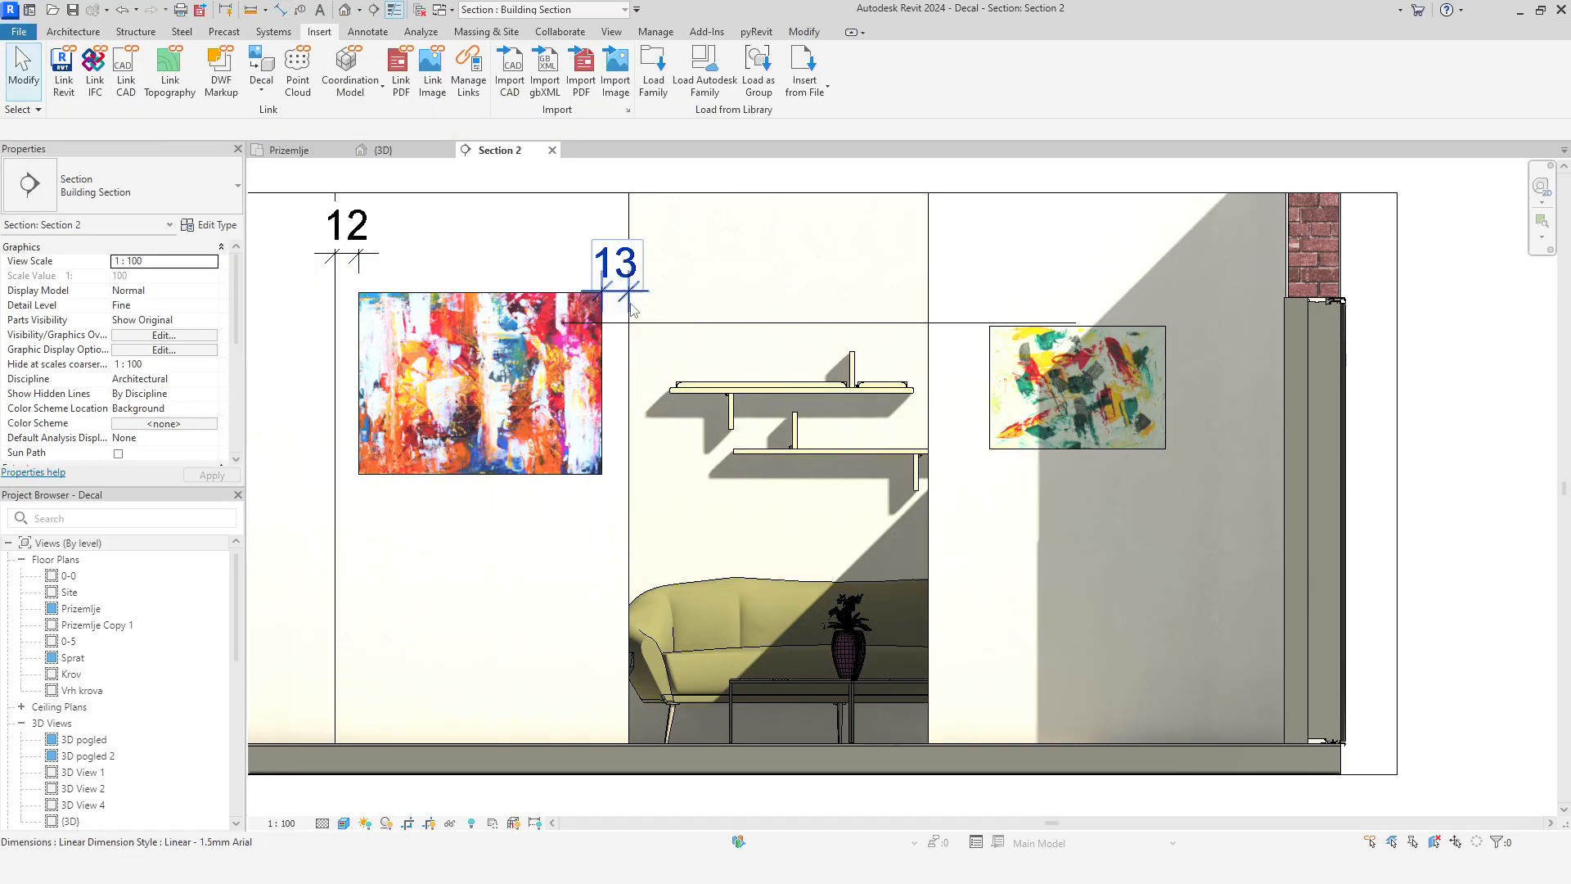
# Center PAINT 1 on its wall with a gap of 13 to the wall edge on each side
pyautogui.click(601, 353)
pyautogui.click(613, 284)
pyautogui.write('12')
pyautogui.press('Return')
pyautogui.click(352, 246)
pyautogui.write('13')
pyautogui.press('Return')
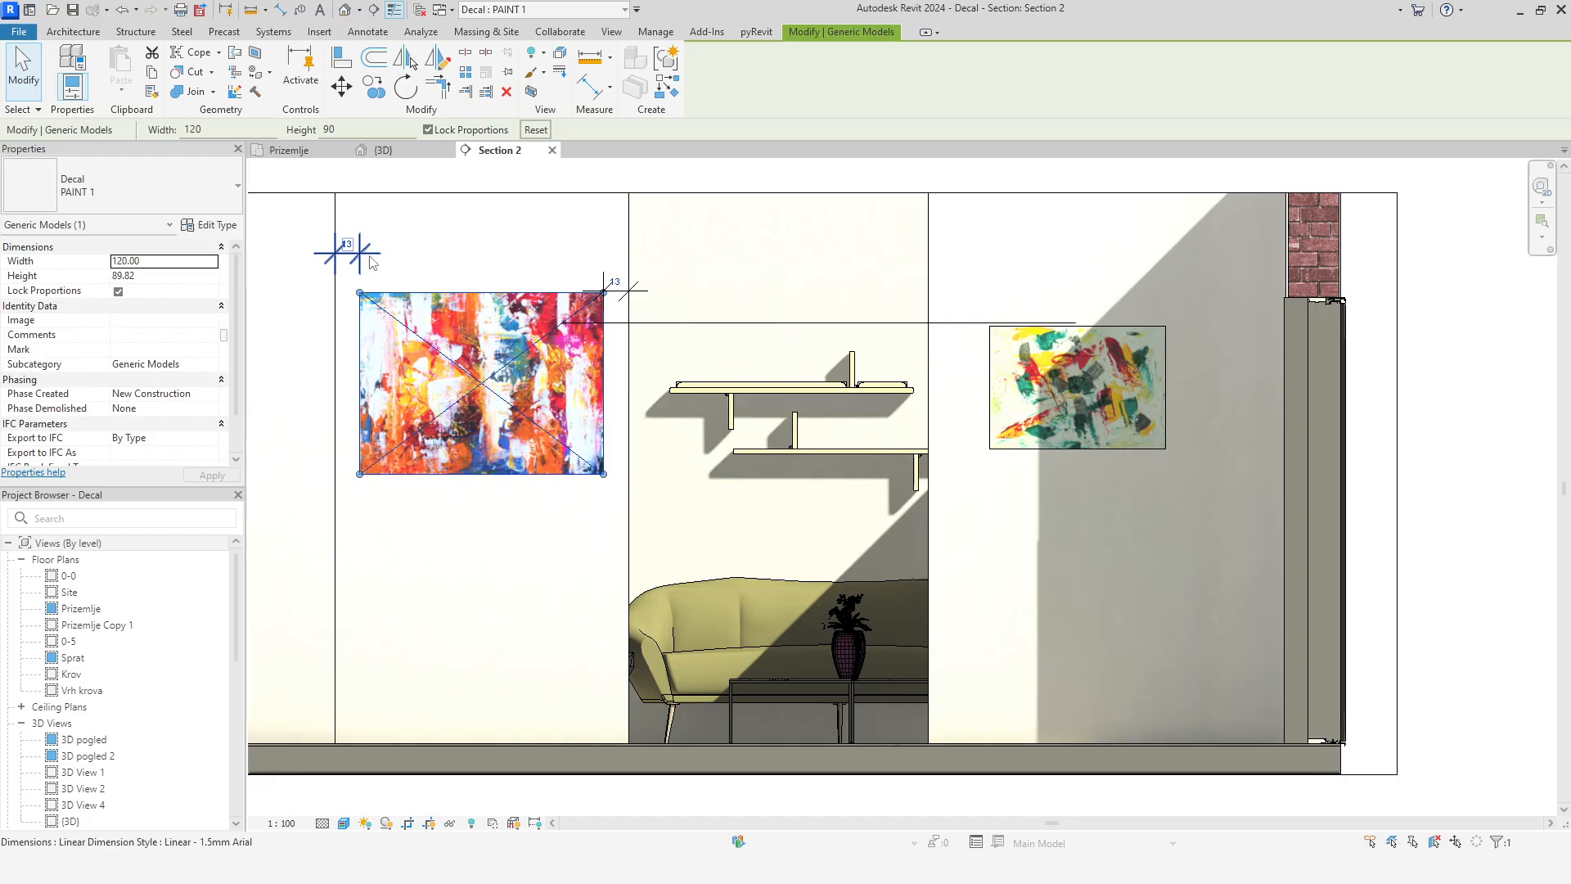
pyautogui.click(504, 496)
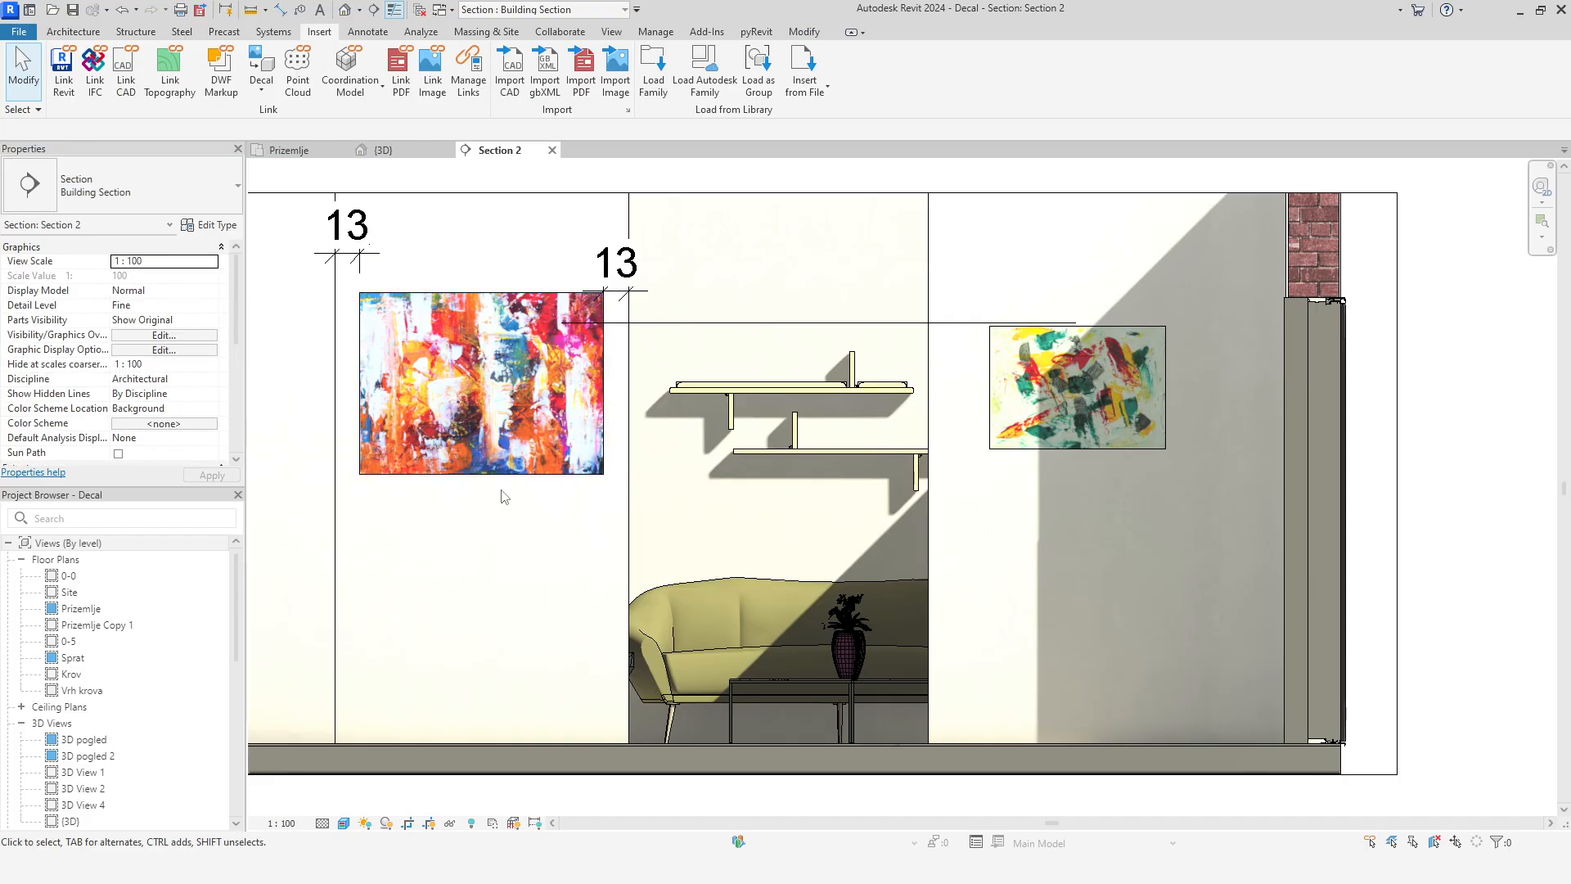
# Delete the dimension at PAINT 1's left edge and raise the horizontal detail line to the painting's top edge
pyautogui.click(377, 256)
pyautogui.press('Delete')
pyautogui.click(646, 324)
pyautogui.moveTo(646, 324)
pyautogui.mouseDown()
pyautogui.moveTo(562, 325)
pyautogui.moveTo(561, 292)
pyautogui.mouseUp()
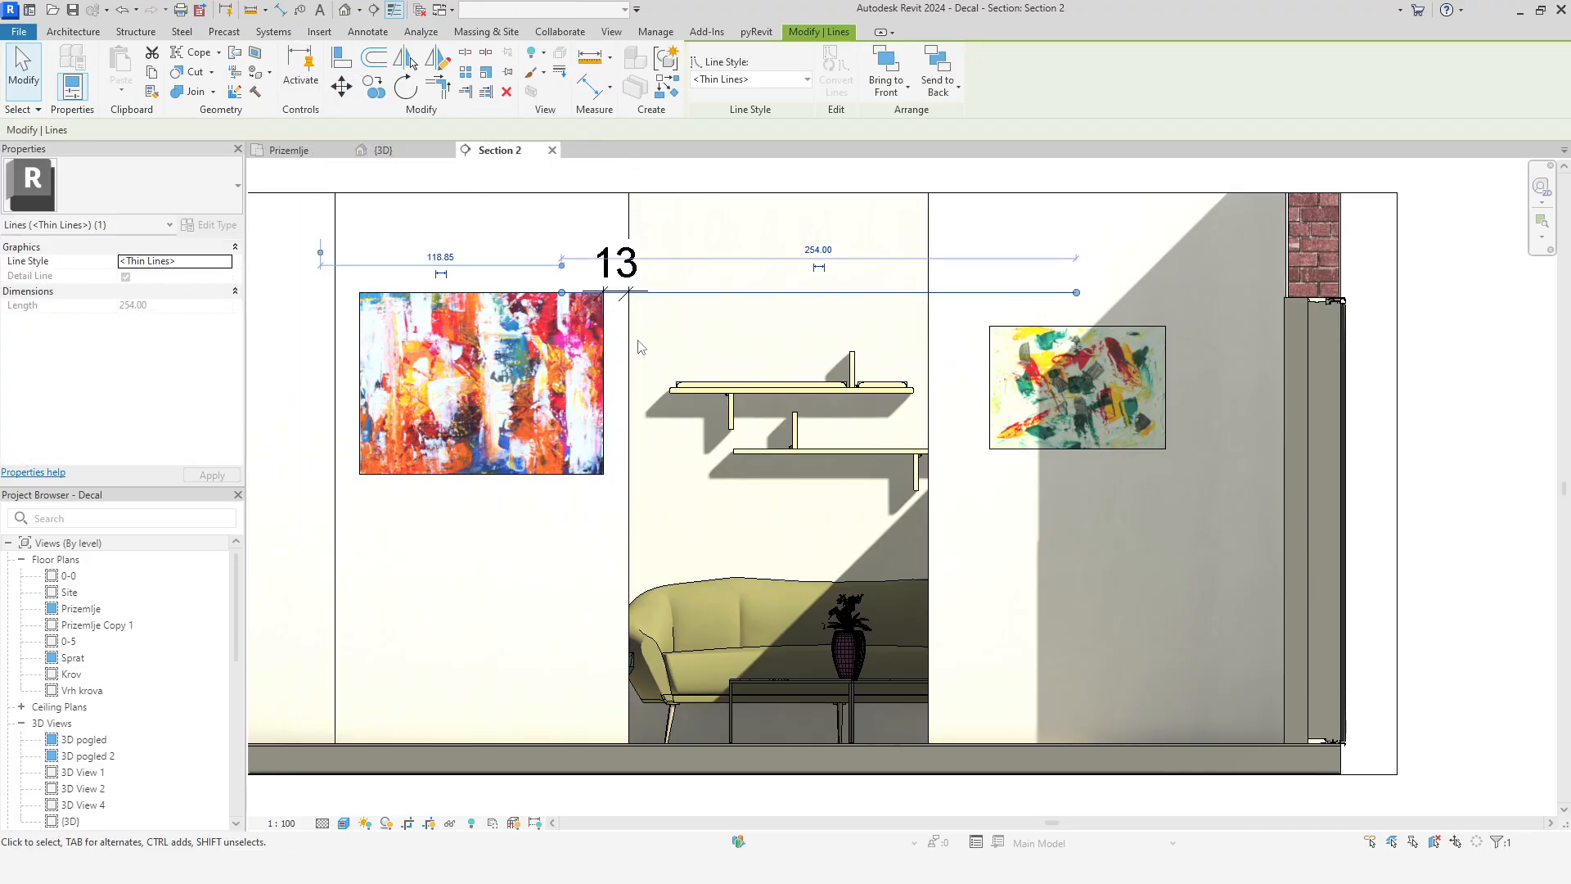
# Set the PAINT 2 decal's width to 120 with its proportions locked
pyautogui.click(992, 355)
pyautogui.click(175, 260)
pyautogui.write('120')
pyautogui.press('Return')
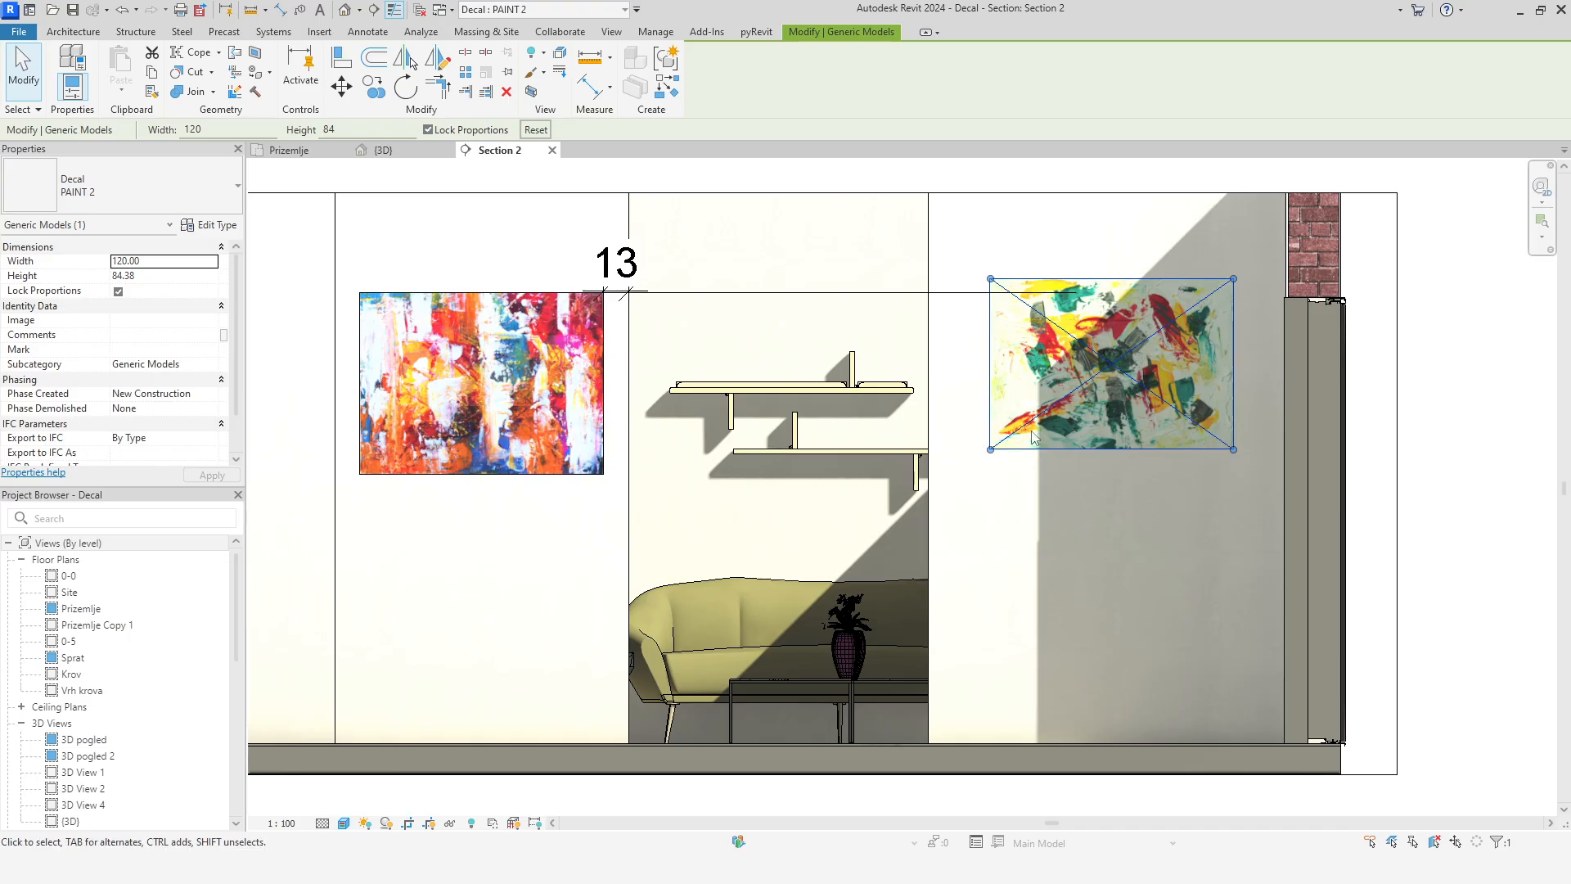
# Copy PAINT 1's height of 89.82 to PAINT 2, with PAINT 2's proportions unlocked
pyautogui.click(454, 434)
pyautogui.doubleClick(158, 275)
pyautogui.hotkey('ctrl', 'c')
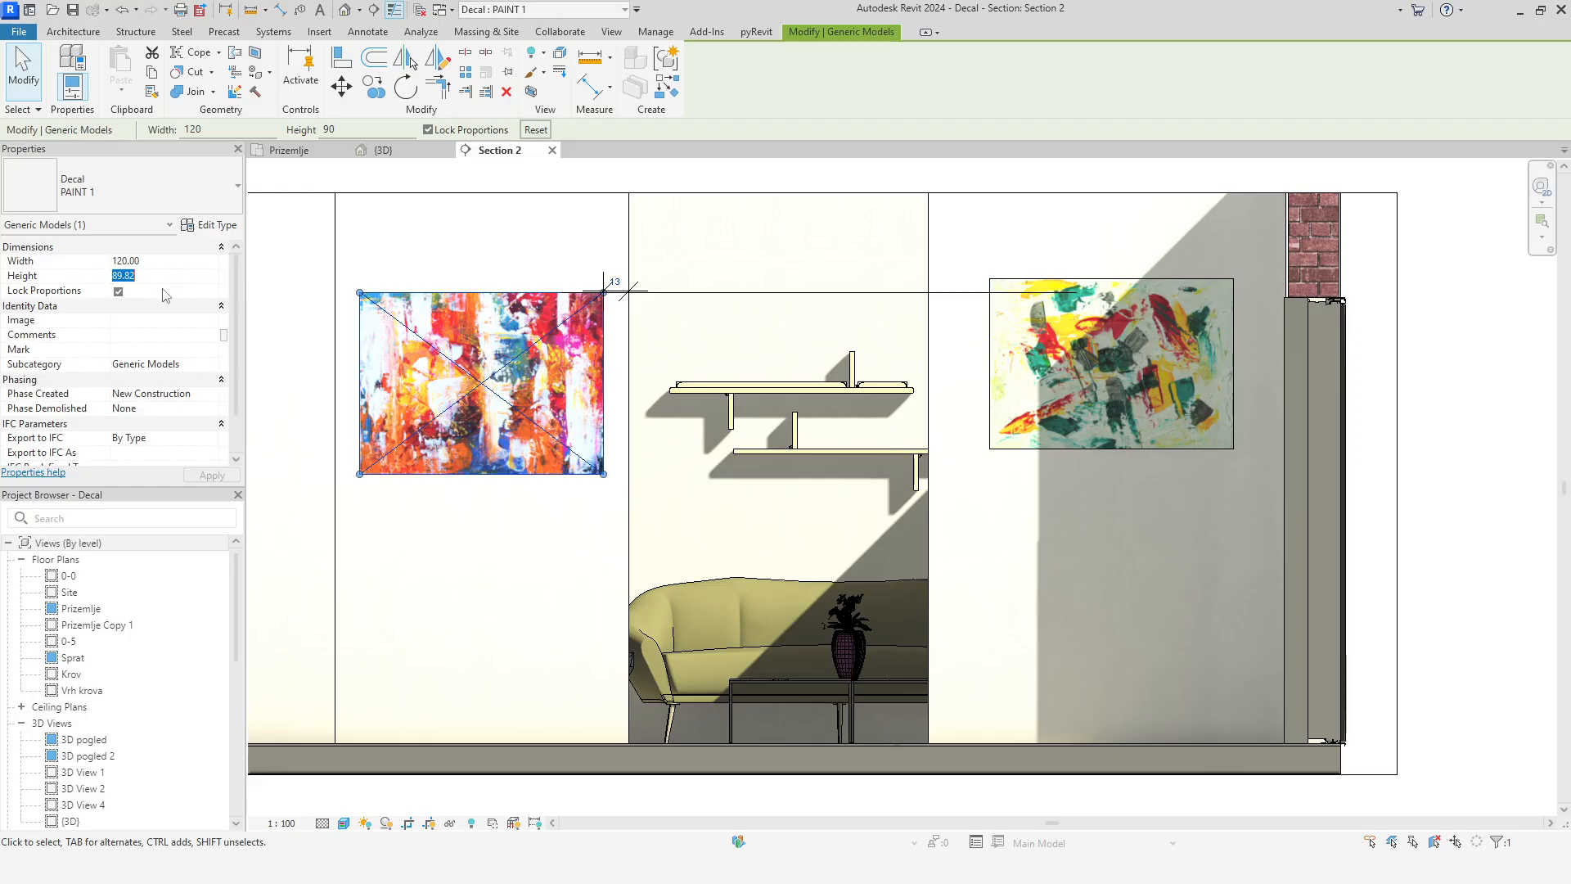
pyautogui.click(1023, 450)
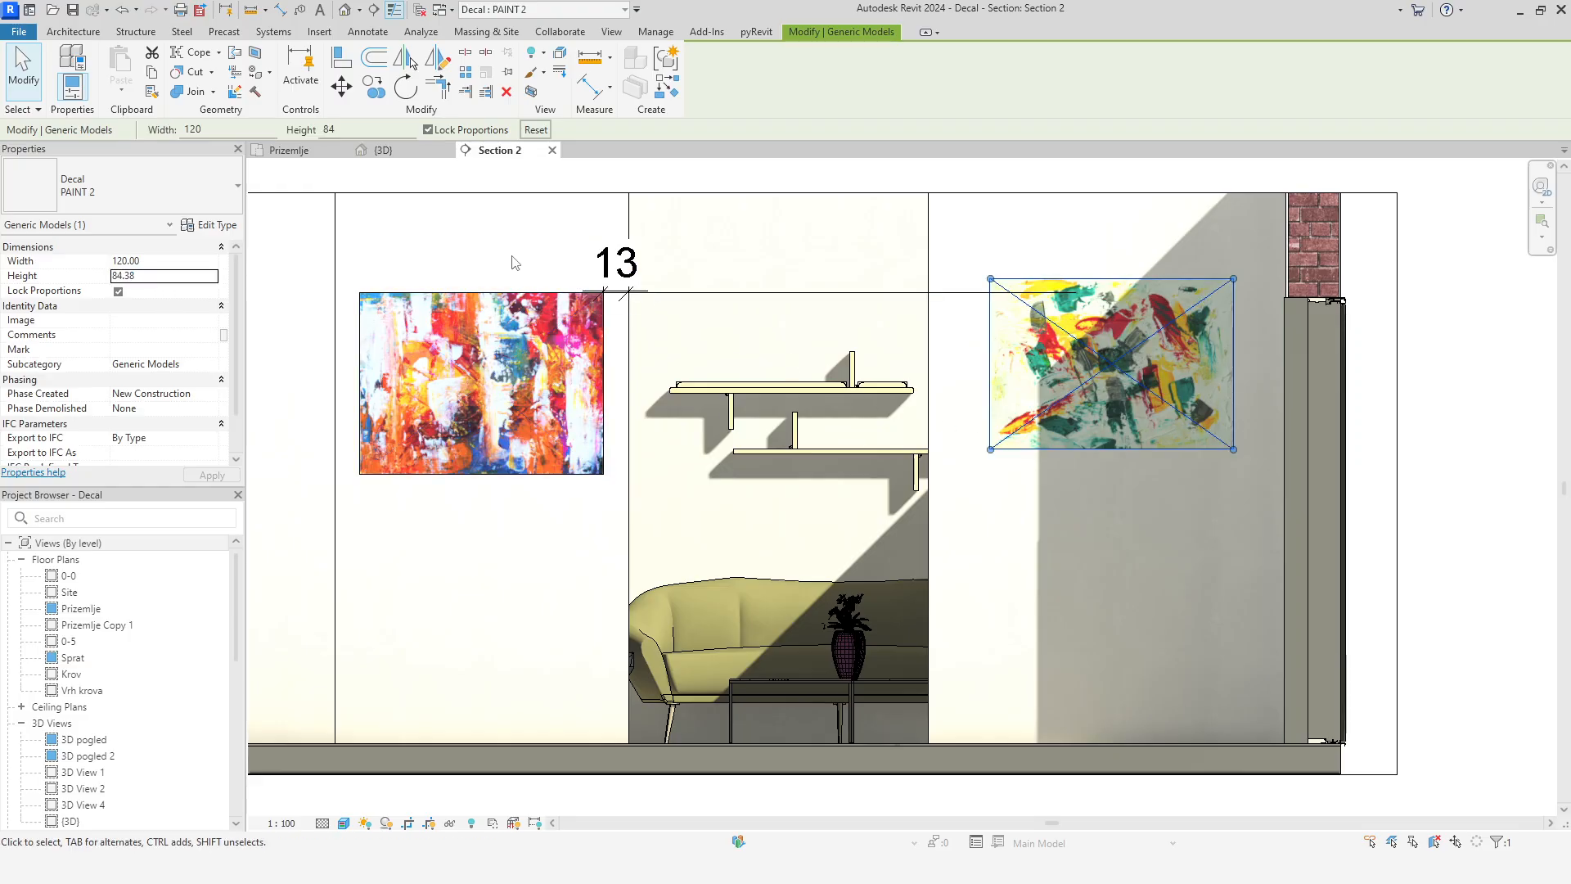
pyautogui.click(118, 292)
pyautogui.doubleClick(175, 276)
pyautogui.hotkey('ctrl', 'v')
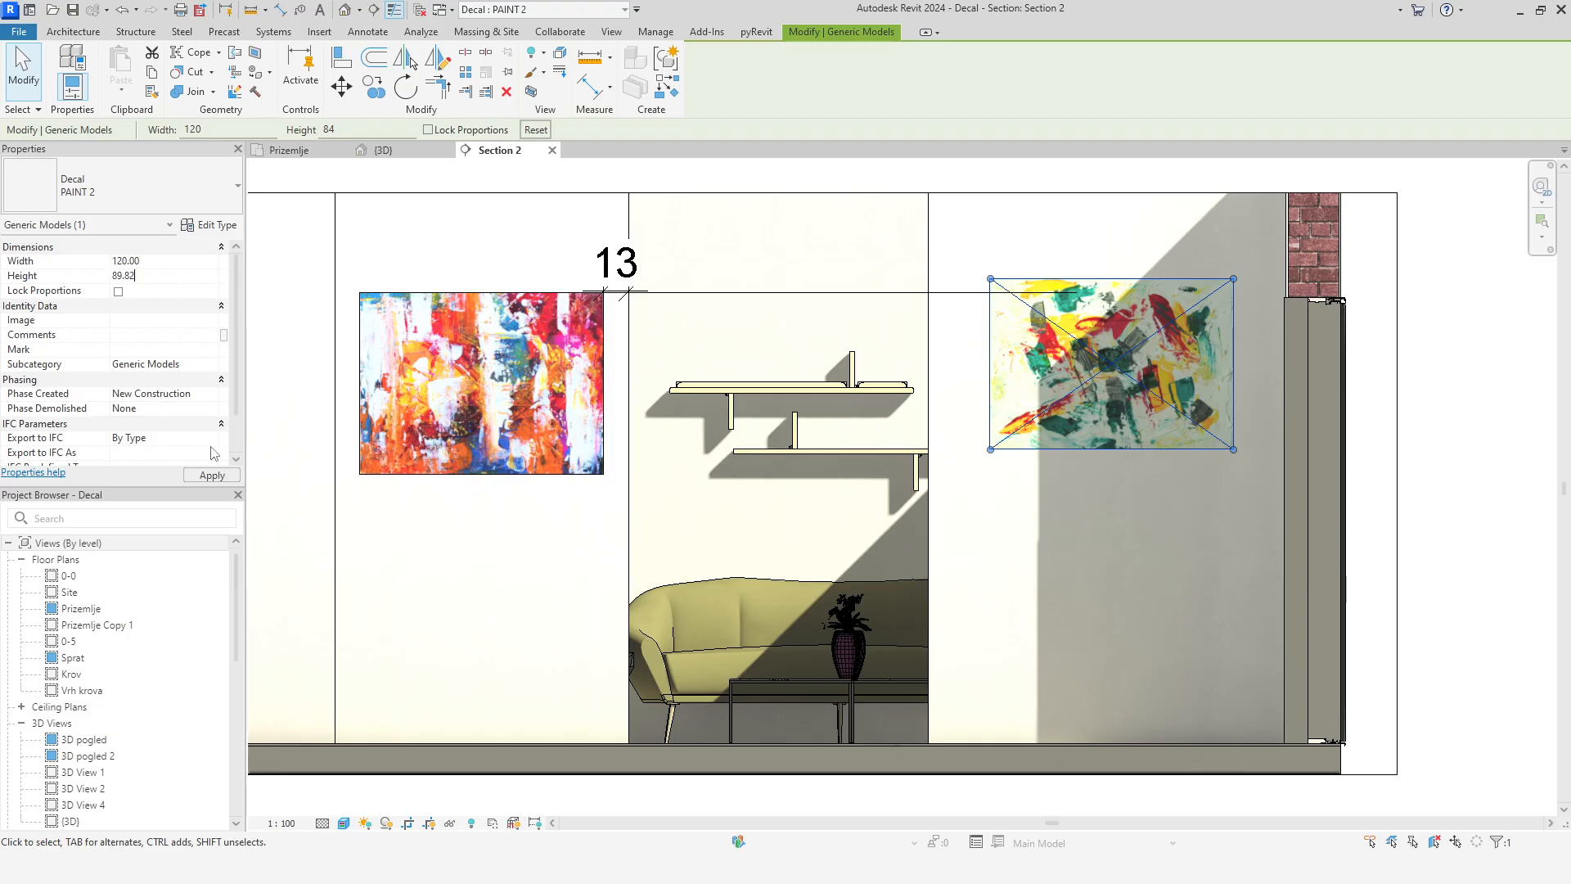
pyautogui.click(212, 475)
# Move PAINT 2 straight down from its upper left corner so its top edge lies on the detail line
pyautogui.click(491, 475)
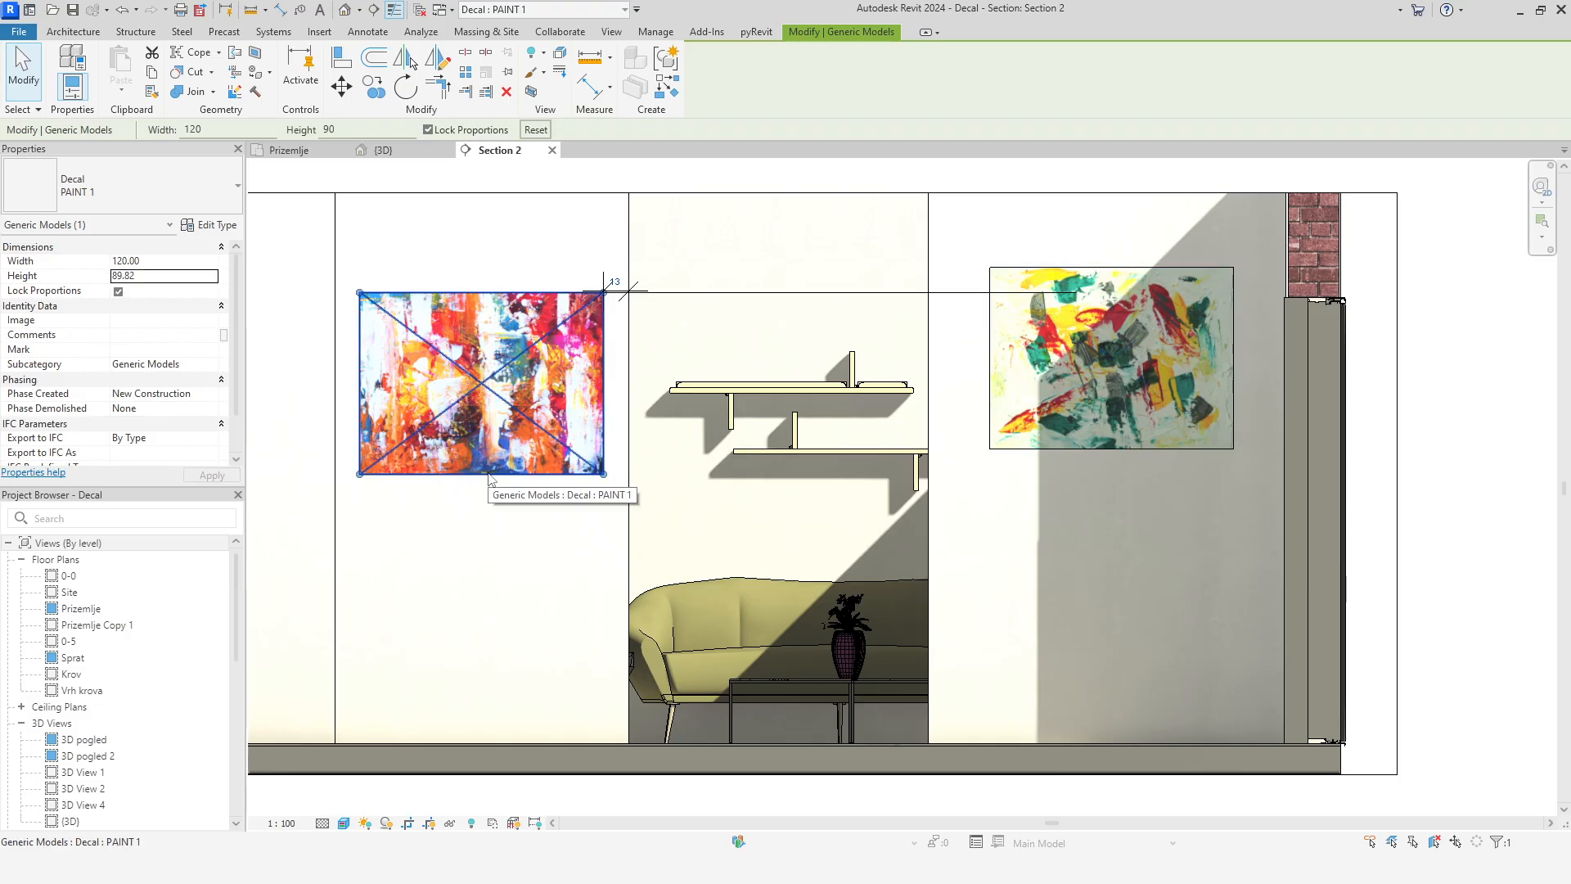
pyautogui.click(994, 450)
pyautogui.click(341, 86)
pyautogui.click(991, 267)
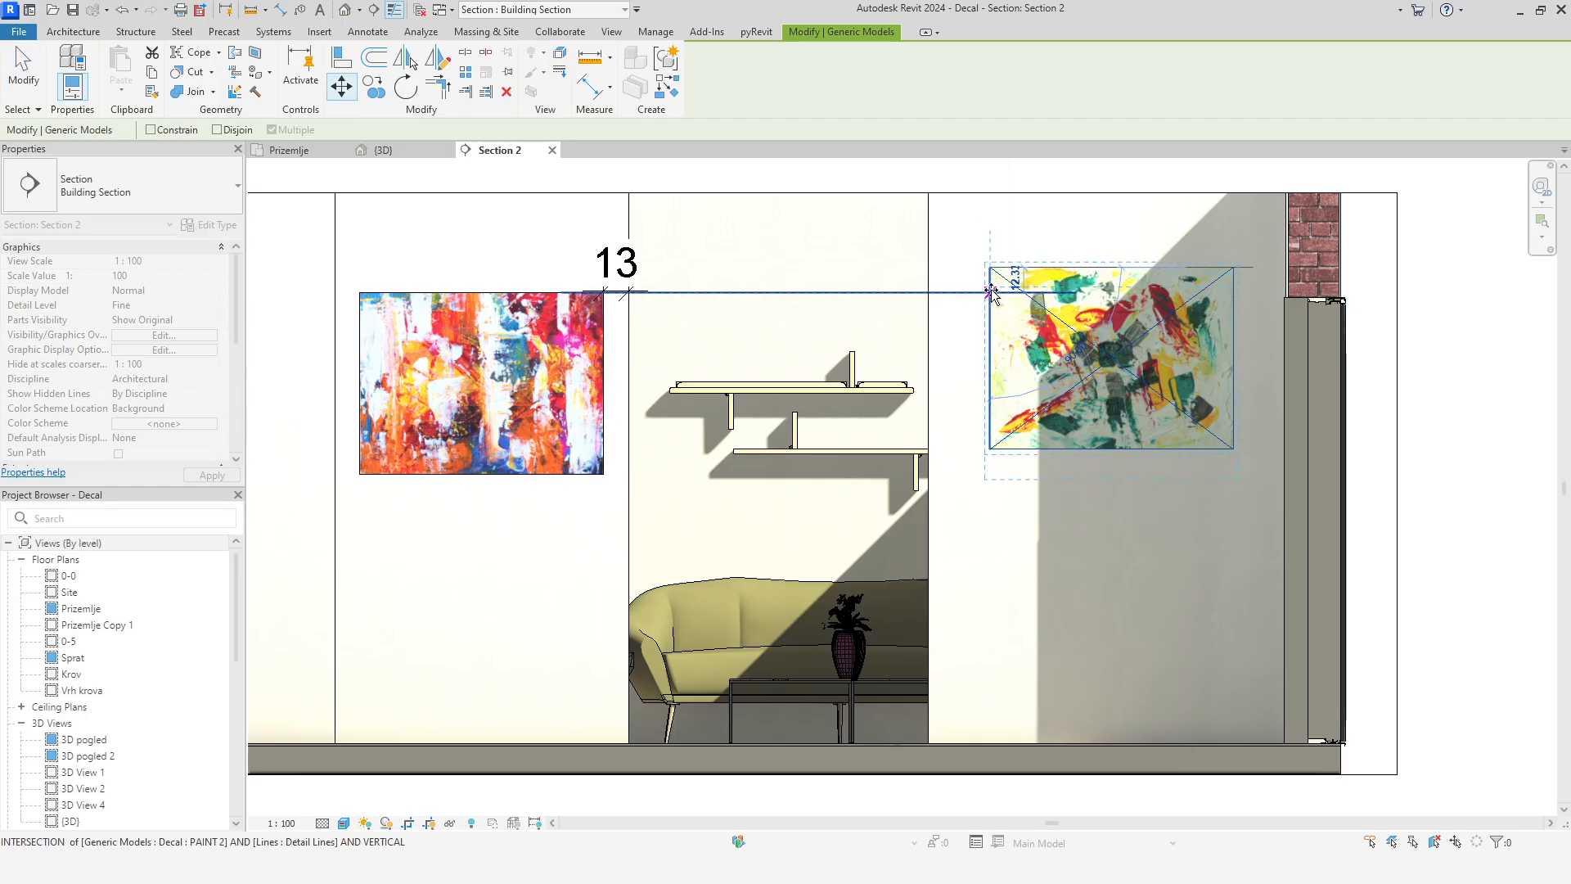
pyautogui.click(991, 292)
# Add an aligned dimension between the wall edge and PAINT 2's left edge, placed above the painting
pyautogui.moveTo(1150, 563); pyautogui.dragTo(1054, 565, button='middle')
pyautogui.click(589, 85)
pyautogui.click(830, 323)
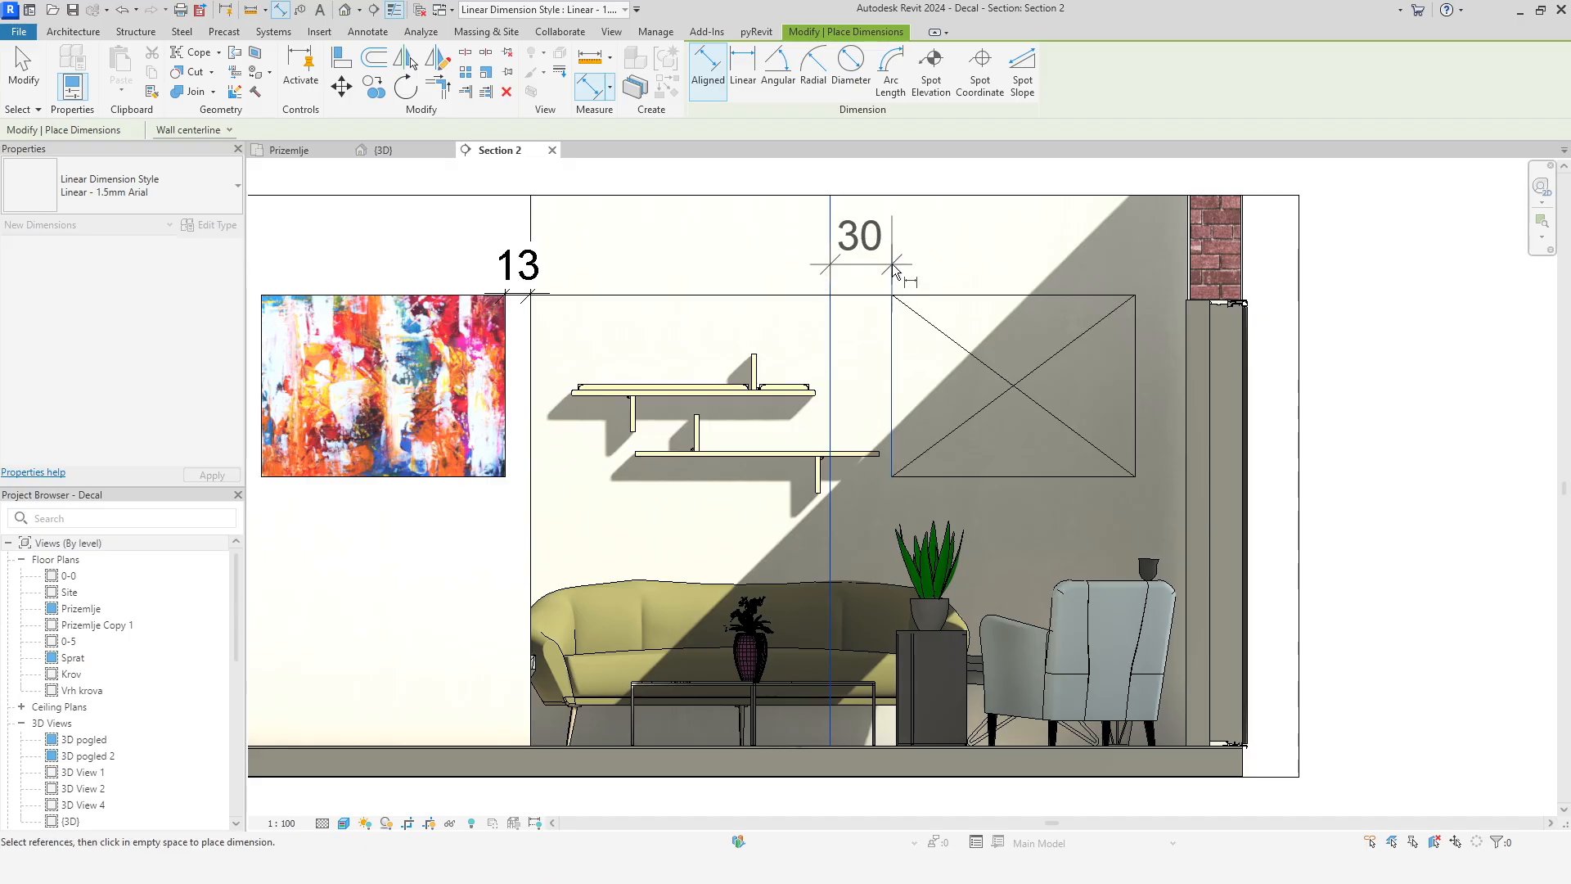
pyautogui.click(894, 270)
pyautogui.click(893, 263)
pyautogui.press('Escape')
pyautogui.press('Escape')
# Set the gap between the wall edge and PAINT 2's left edge to 13
pyautogui.click(903, 331)
pyautogui.click(871, 251)
pyautogui.write('13')
pyautogui.press('Return')
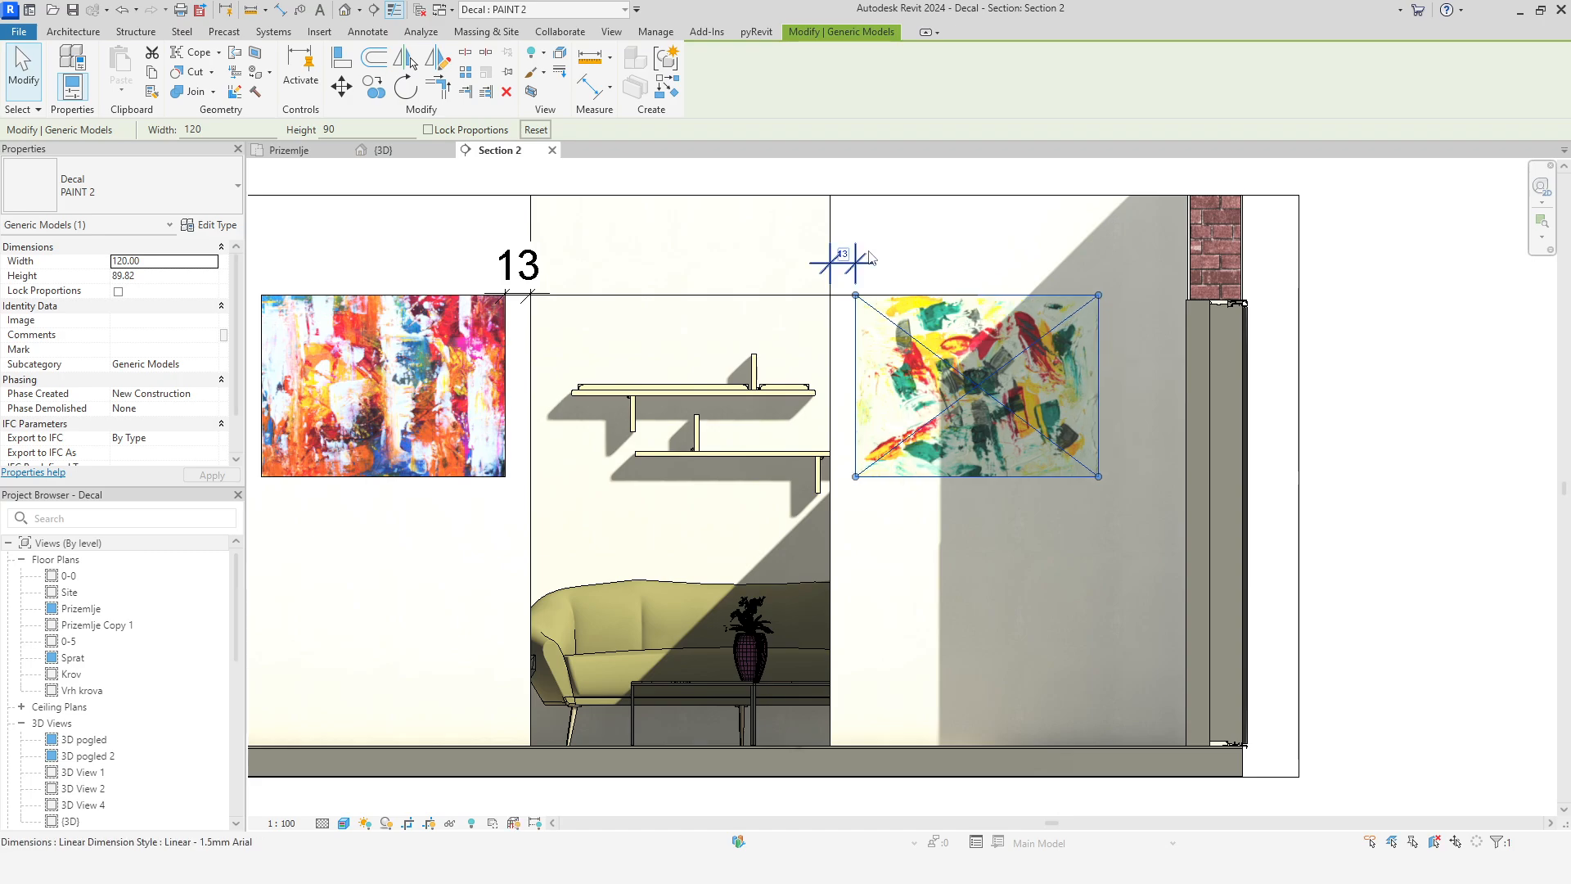
pyautogui.click(1018, 537)
# Delete the two remaining gap dimensions beside PAINT 1 and PAINT 2
pyautogui.click(851, 266)
pyautogui.press('Delete')
pyautogui.click(526, 293)
pyautogui.press('Delete')
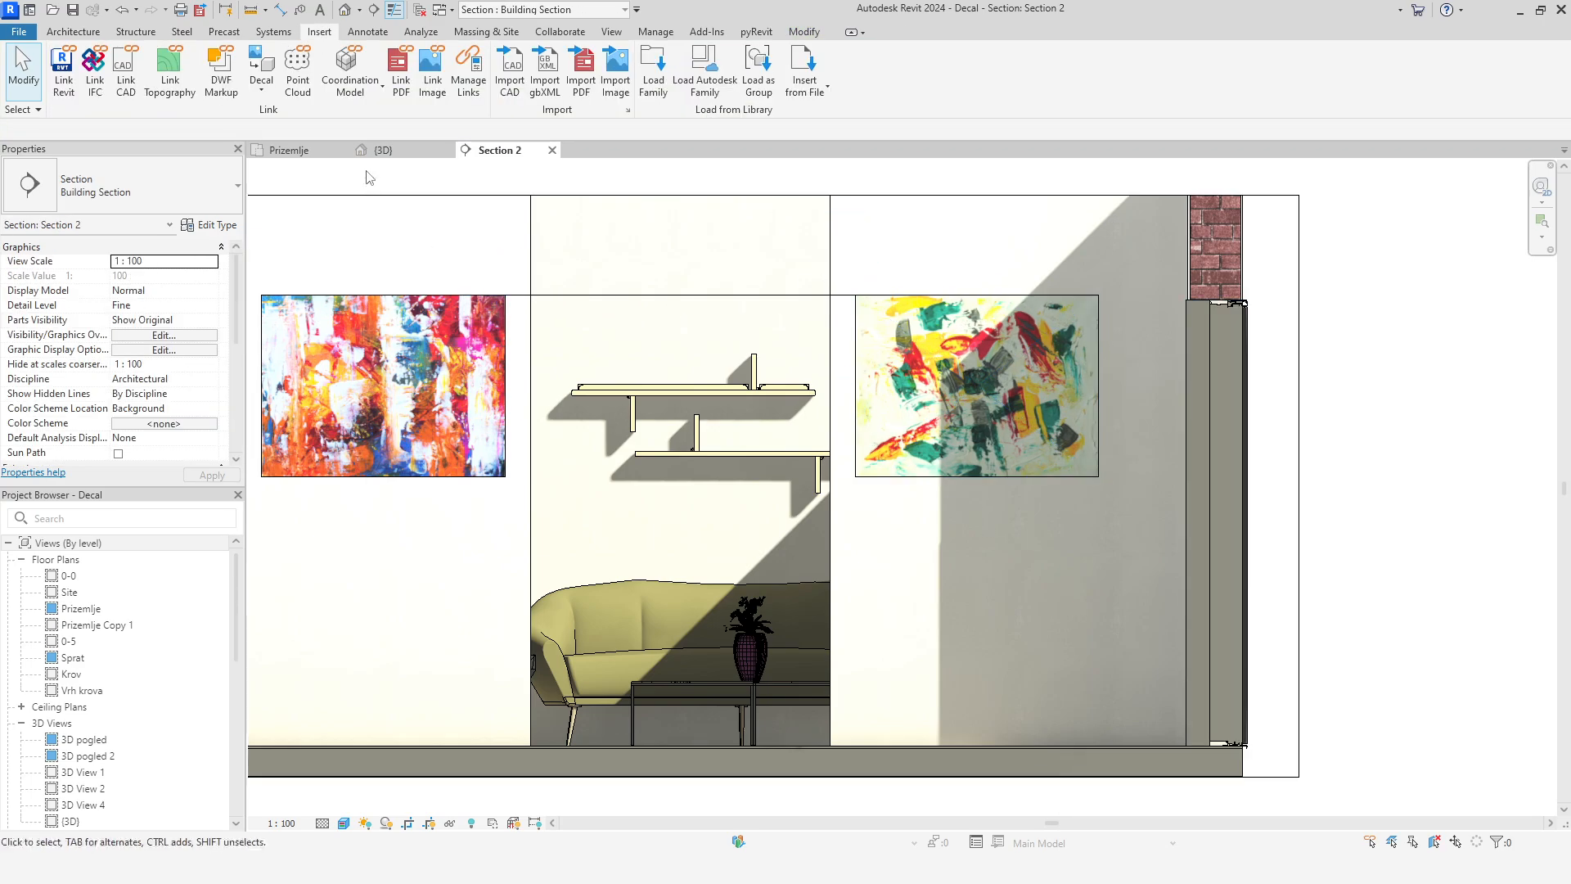
# Examine both paintings on their walls in the 3D view
pyautogui.click(384, 151)
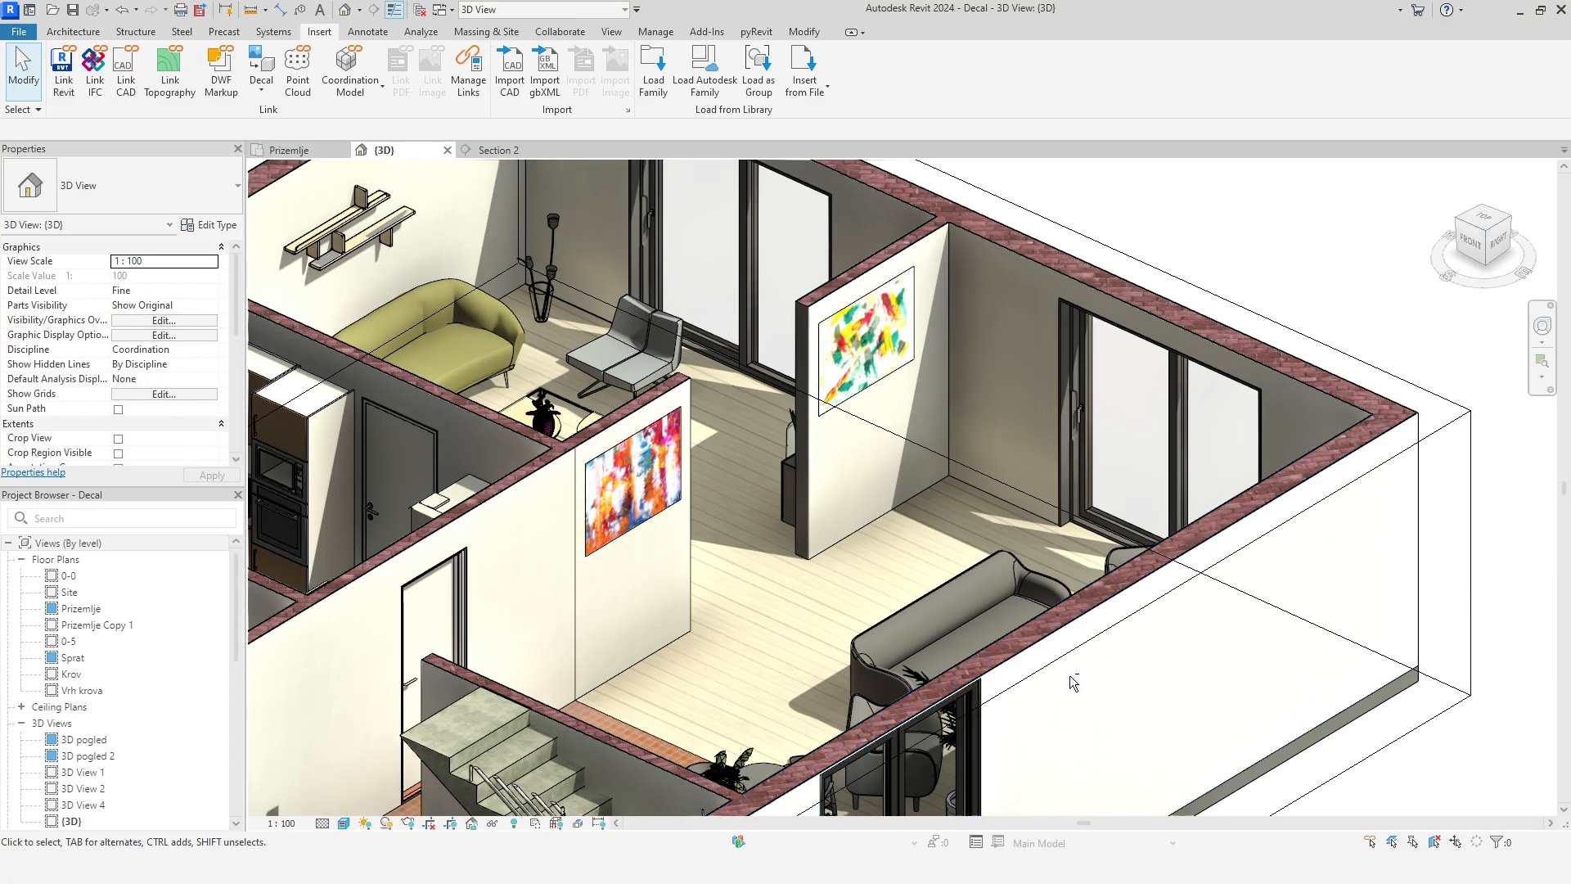
pyautogui.keyDown('shift'); pyautogui.moveTo(1073, 684); pyautogui.dragTo(732, 577, button='middle'); pyautogui.keyUp('shift')
pyautogui.keyDown('shift'); pyautogui.moveTo(885, 717); pyautogui.dragTo(826, 653, button='middle'); pyautogui.keyUp('shift')
pyautogui.keyDown('shift'); pyautogui.moveTo(782, 709); pyautogui.dragTo(888, 707, button='middle'); pyautogui.keyUp('shift')
pyautogui.scroll(-2, 889, 707)
pyautogui.scroll(2, 765, 645)
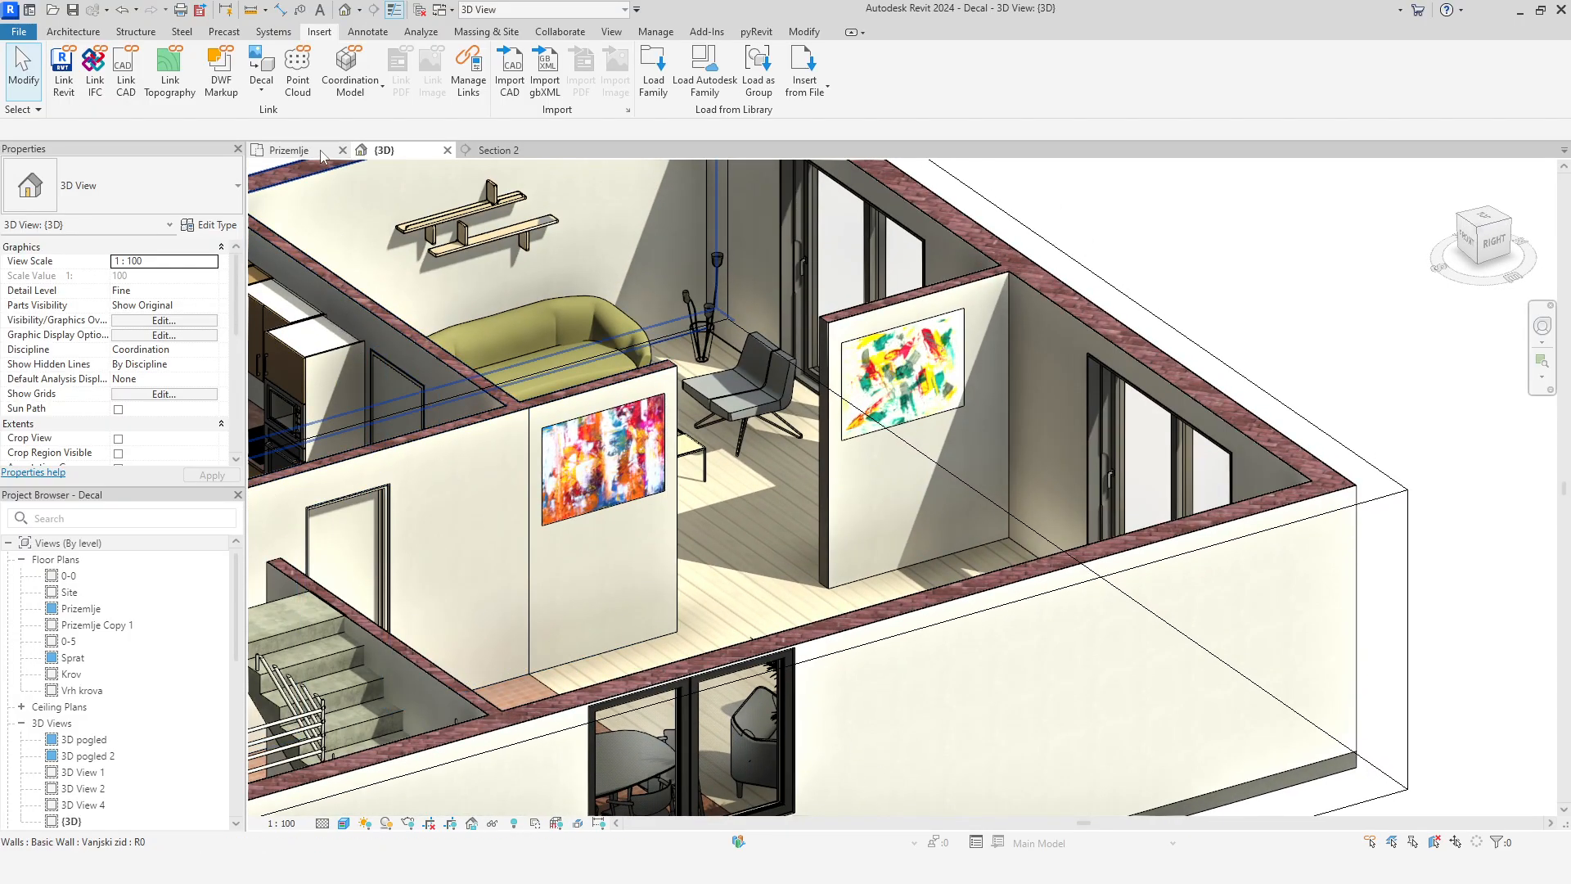
# Delete the horizontal detail line along the tops of the paintings in Section 2
pyautogui.click(498, 150)
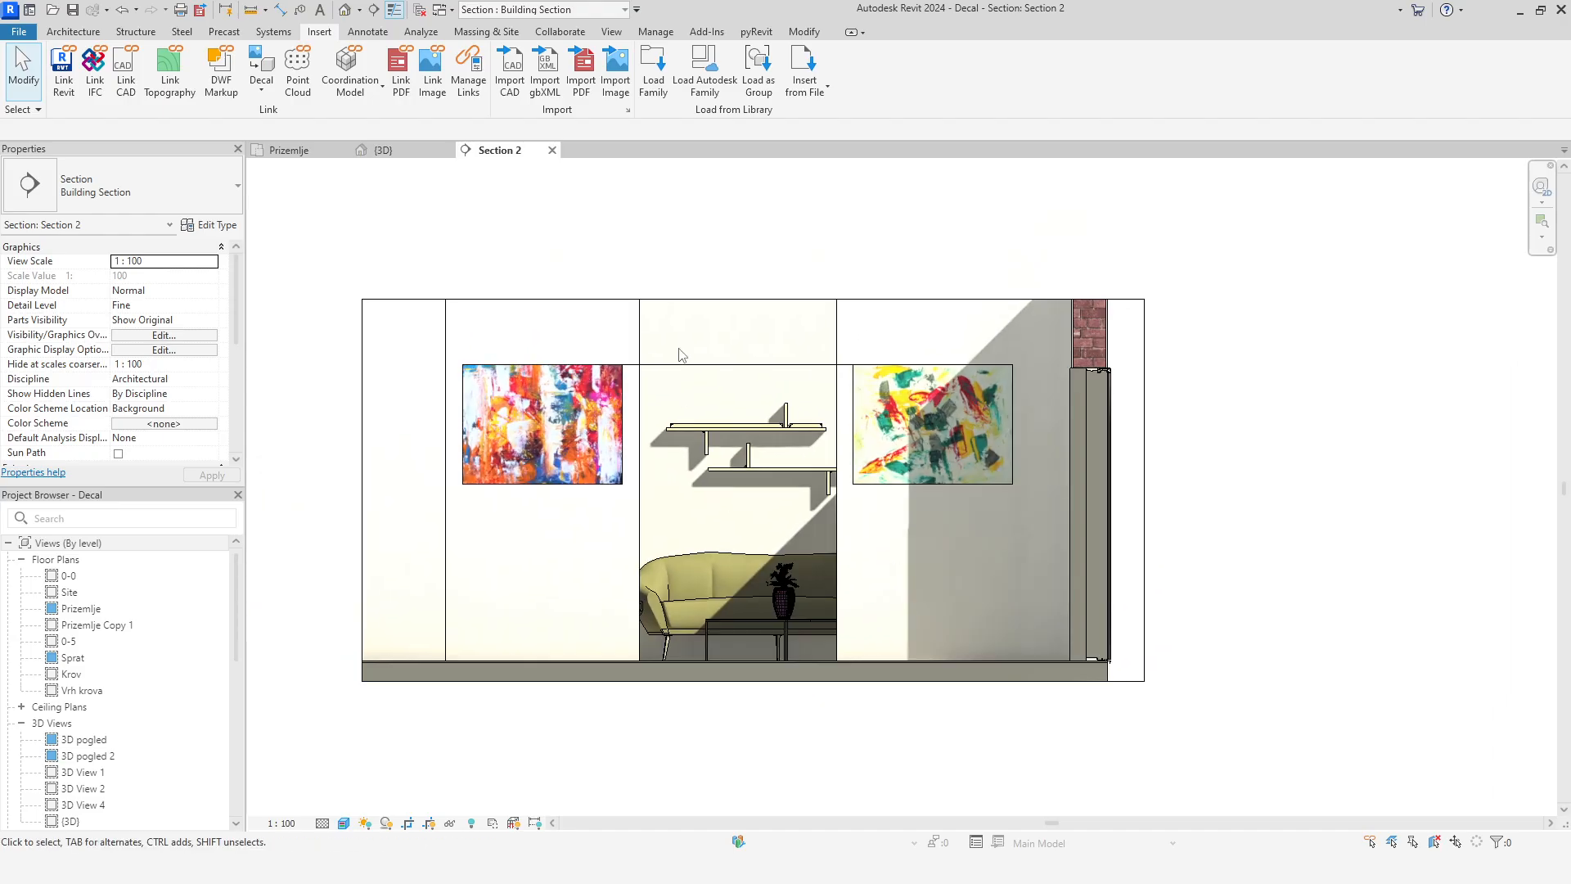
pyautogui.click(706, 363)
pyautogui.press('Escape')
pyautogui.moveTo(747, 743); pyautogui.dragTo(810, 719, button='middle')
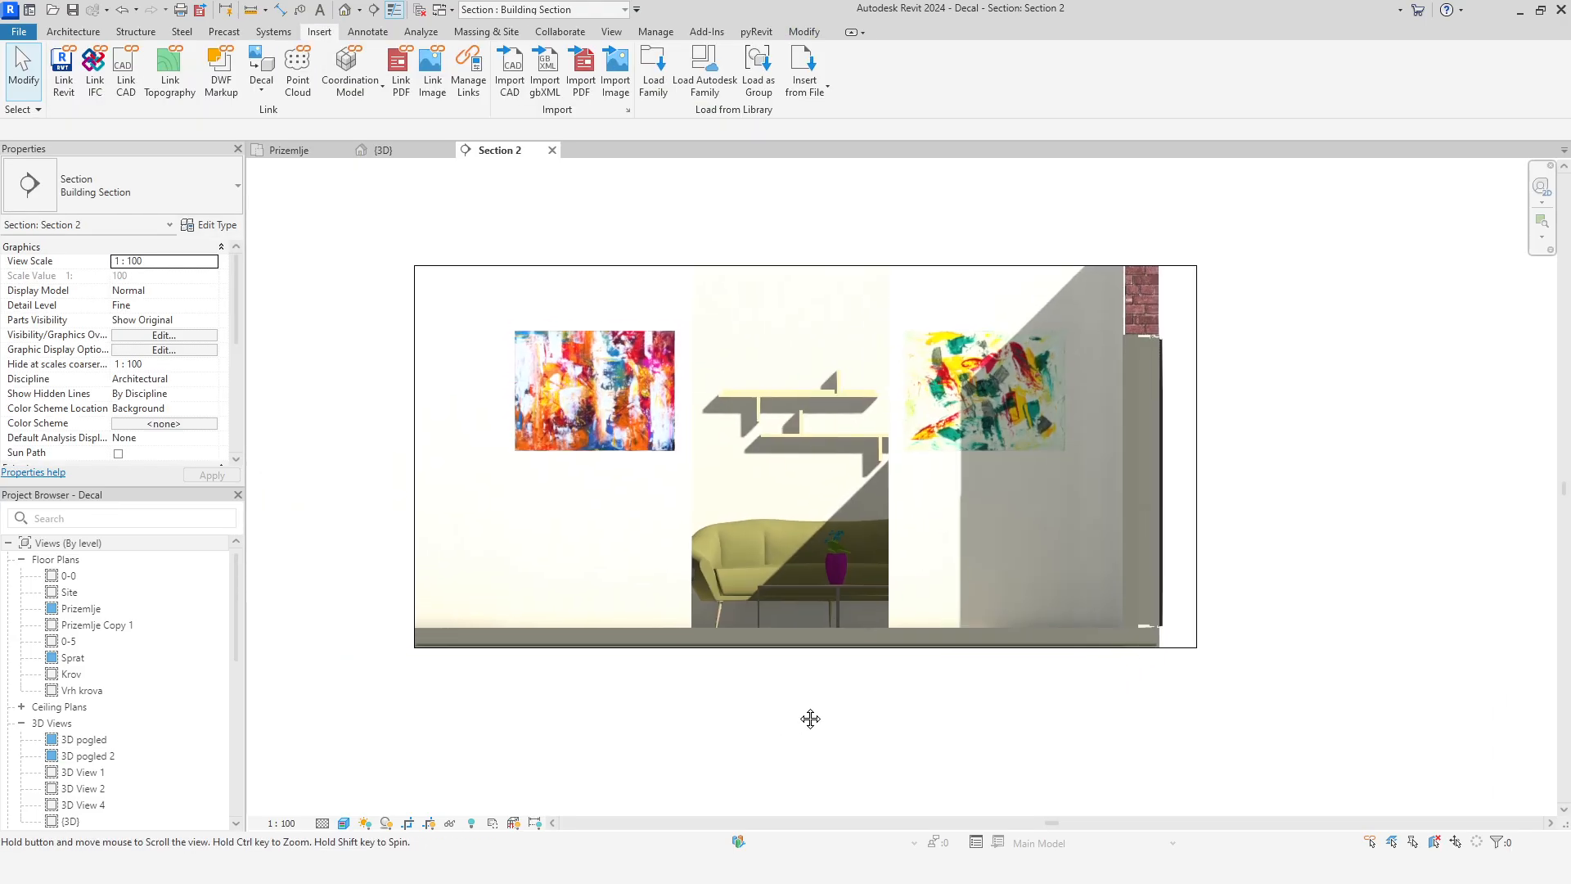
# Locate the wall-mounted TV in the 3D view and open Section 1, which faces it, from the Prizemlje floor plan
pyautogui.click(388, 153)
pyautogui.keyDown('shift'); pyautogui.moveTo(974, 630); pyautogui.dragTo(1080, 586, button='middle'); pyautogui.keyUp('shift')
pyautogui.moveTo(411, 489); pyautogui.dragTo(1376, 704, button='middle')
pyautogui.keyDown('shift'); pyautogui.moveTo(921, 659); pyautogui.dragTo(762, 780, button='middle'); pyautogui.keyUp('shift')
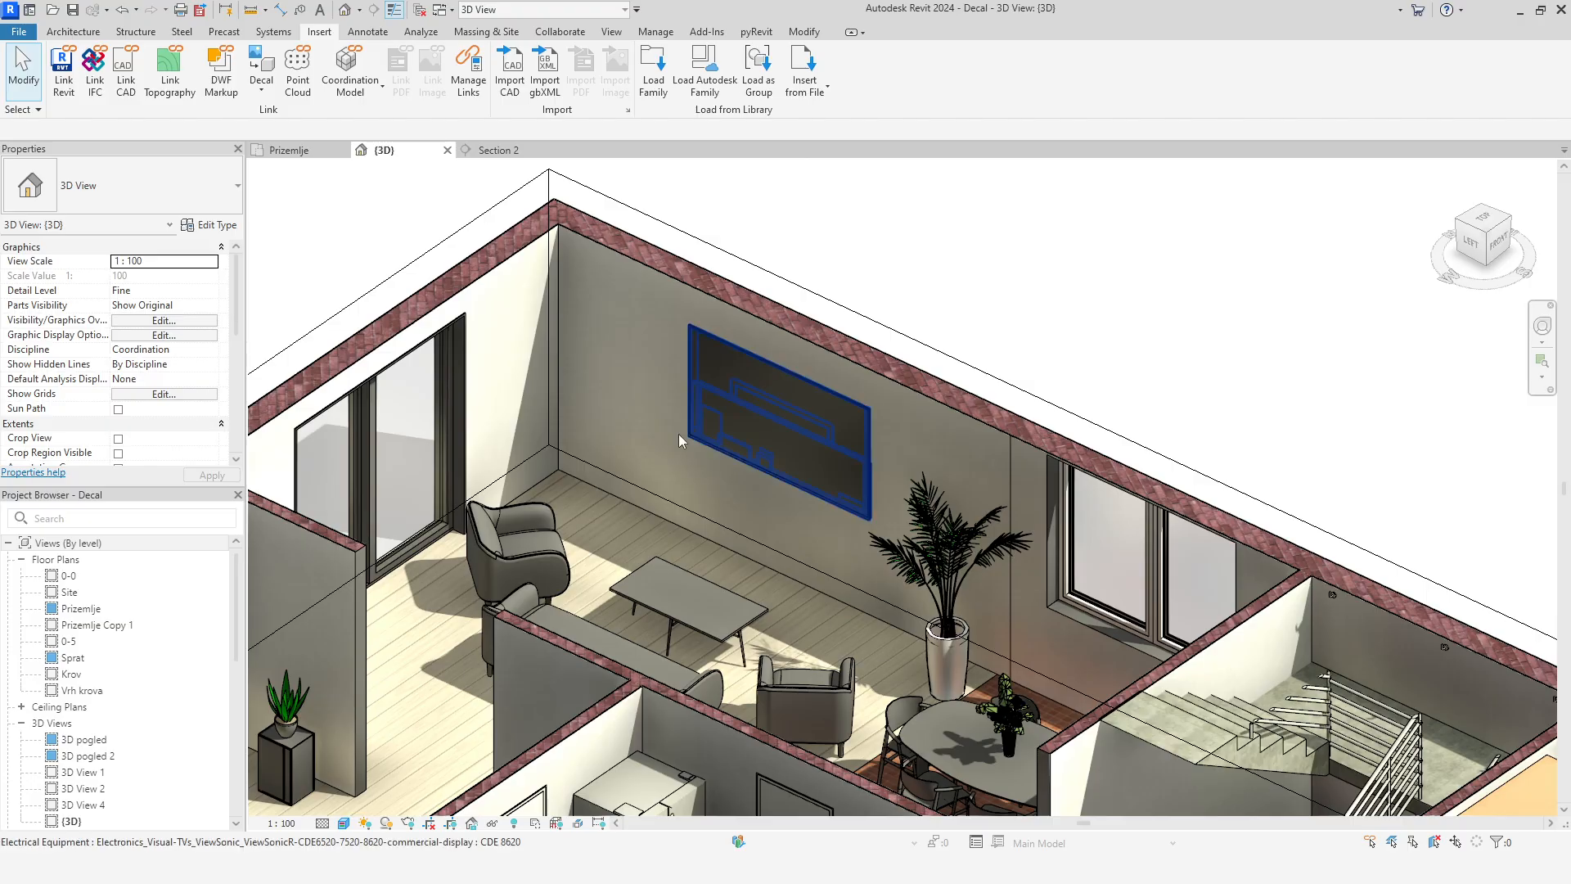
pyautogui.click(289, 149)
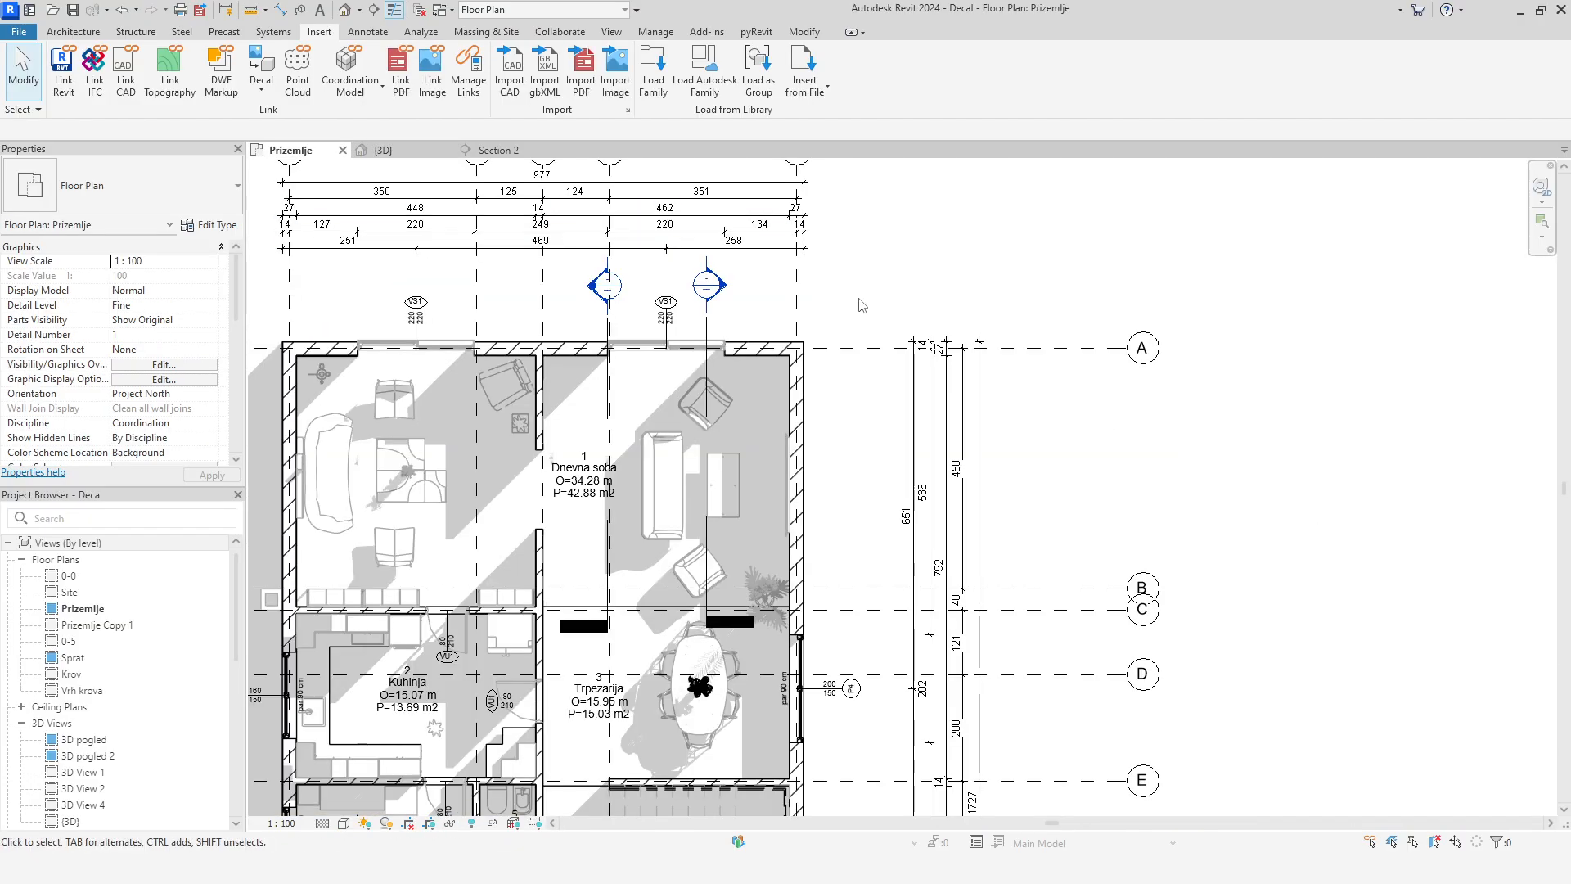
pyautogui.doubleClick(723, 288)
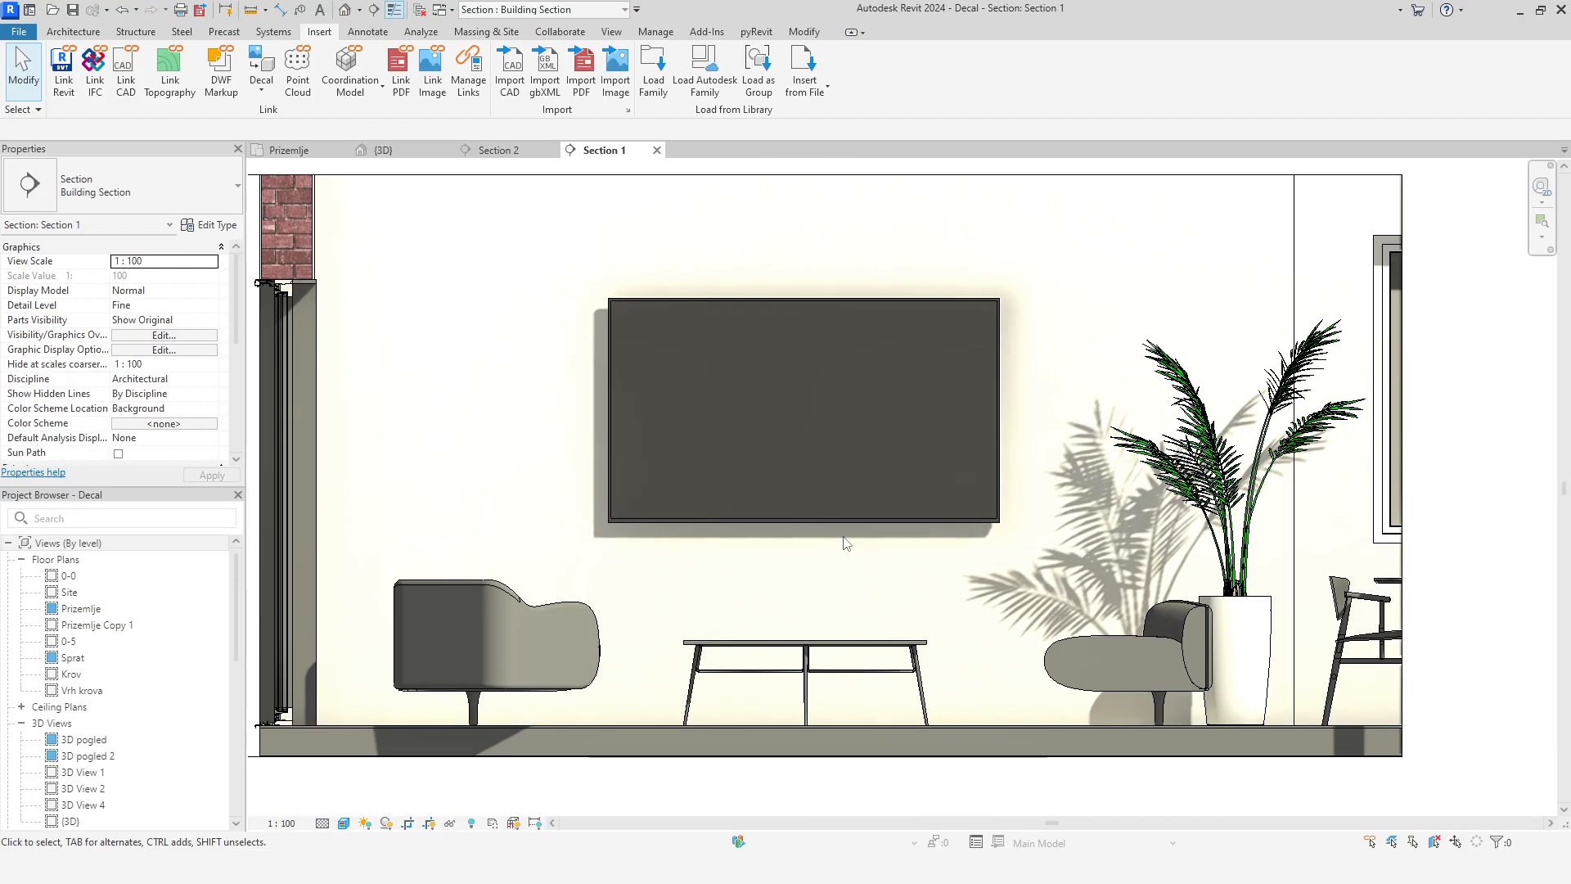
# Place a decal of type TV on the television's screen in Section 1
pyautogui.click(260, 64)
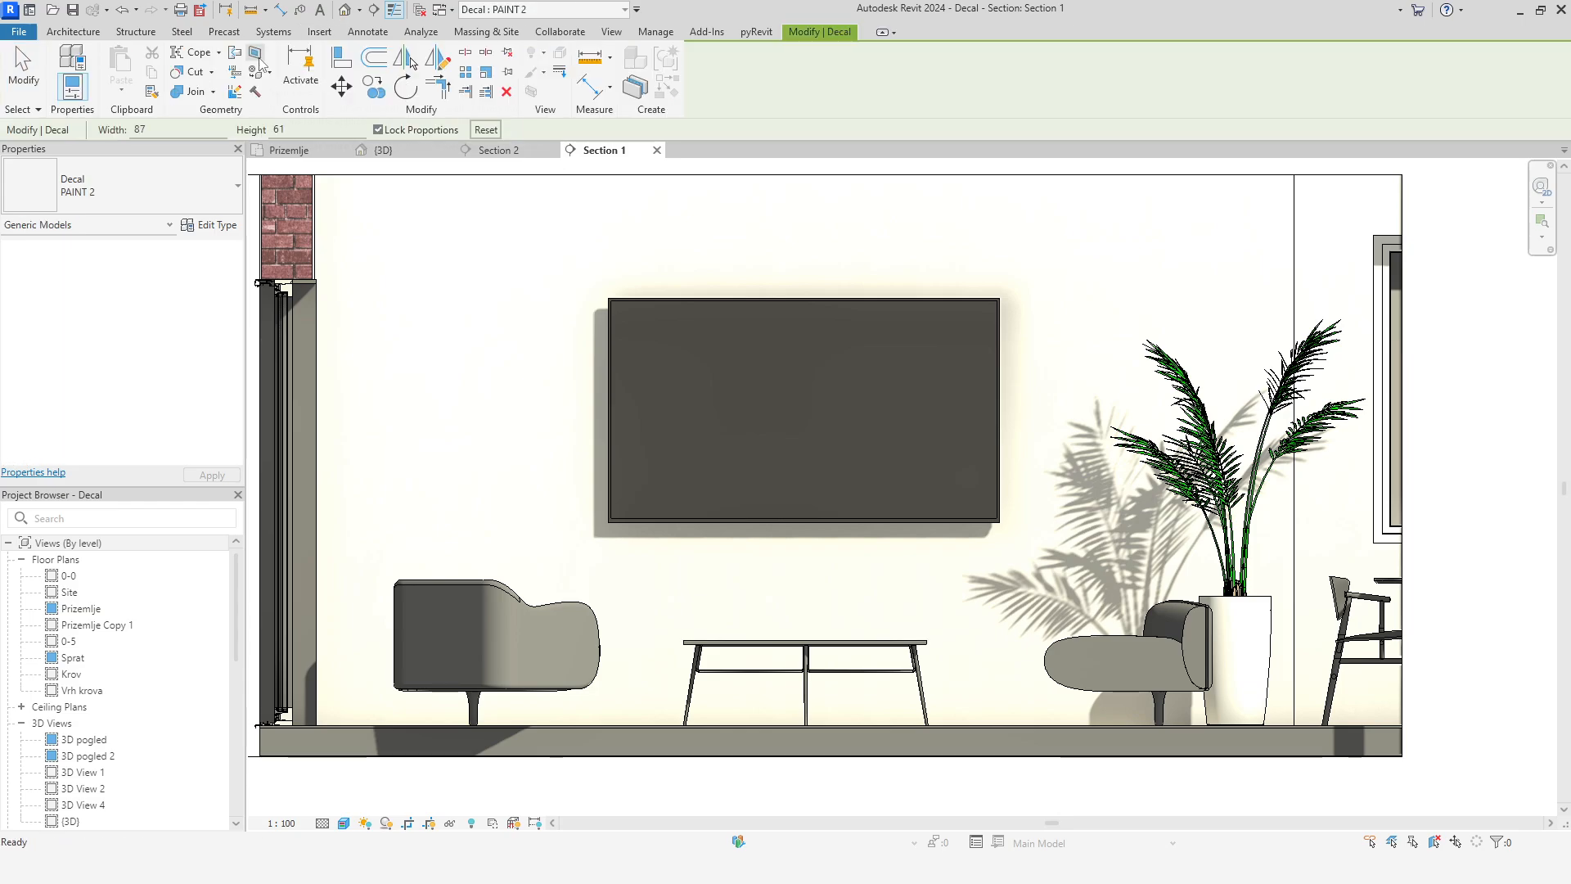
pyautogui.click(123, 185)
pyautogui.click(63, 315)
pyautogui.scroll(3, 687, 491)
pyautogui.click(669, 419)
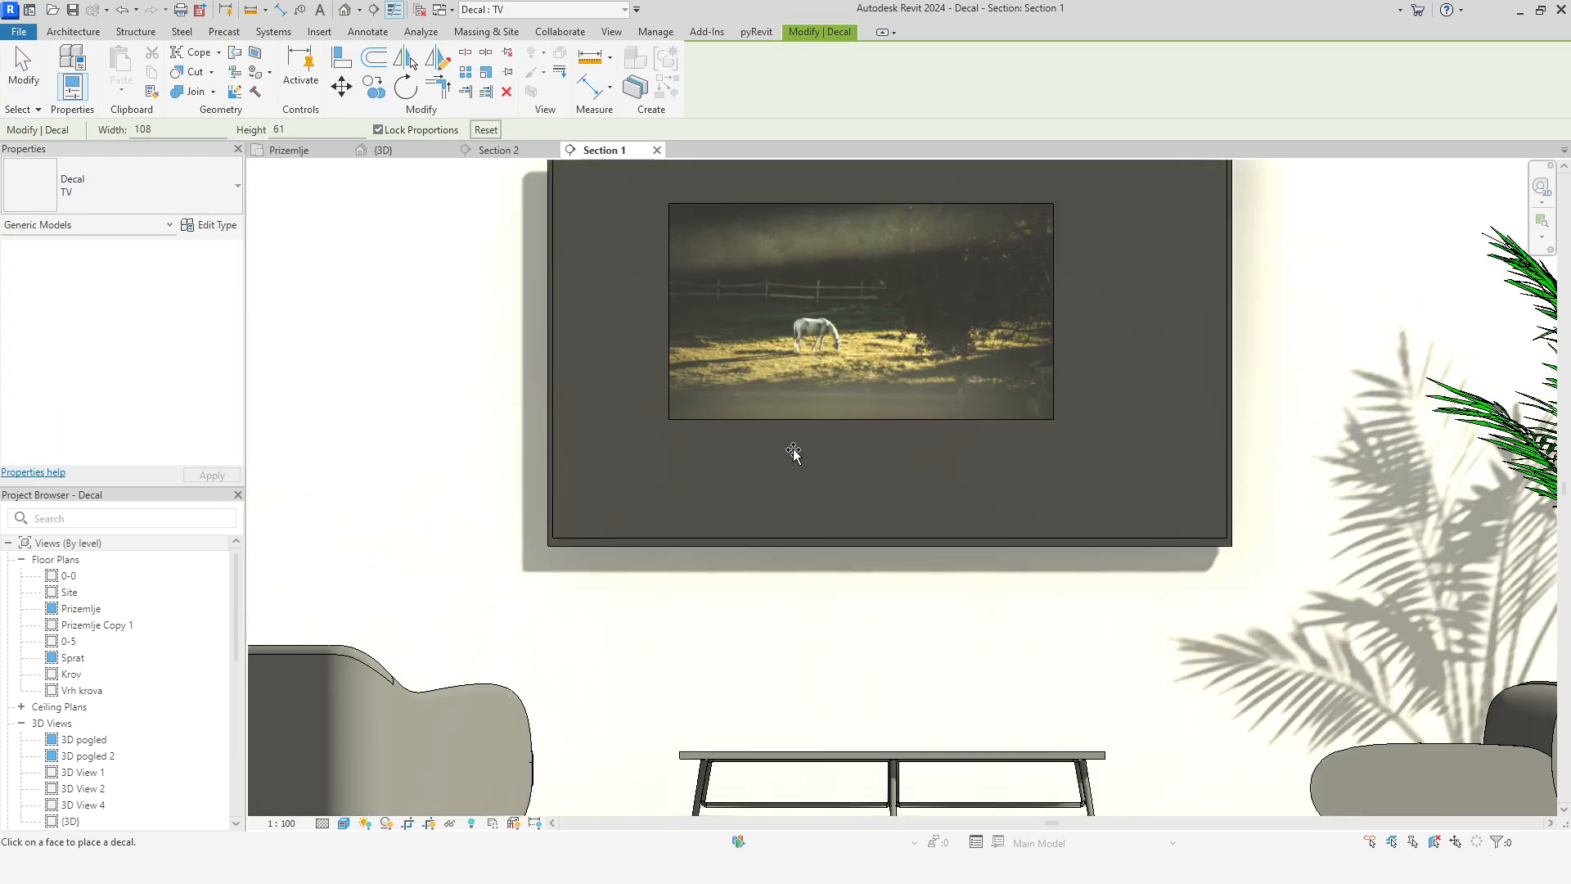
pyautogui.scroll(-2, 810, 495)
pyautogui.press('Escape')
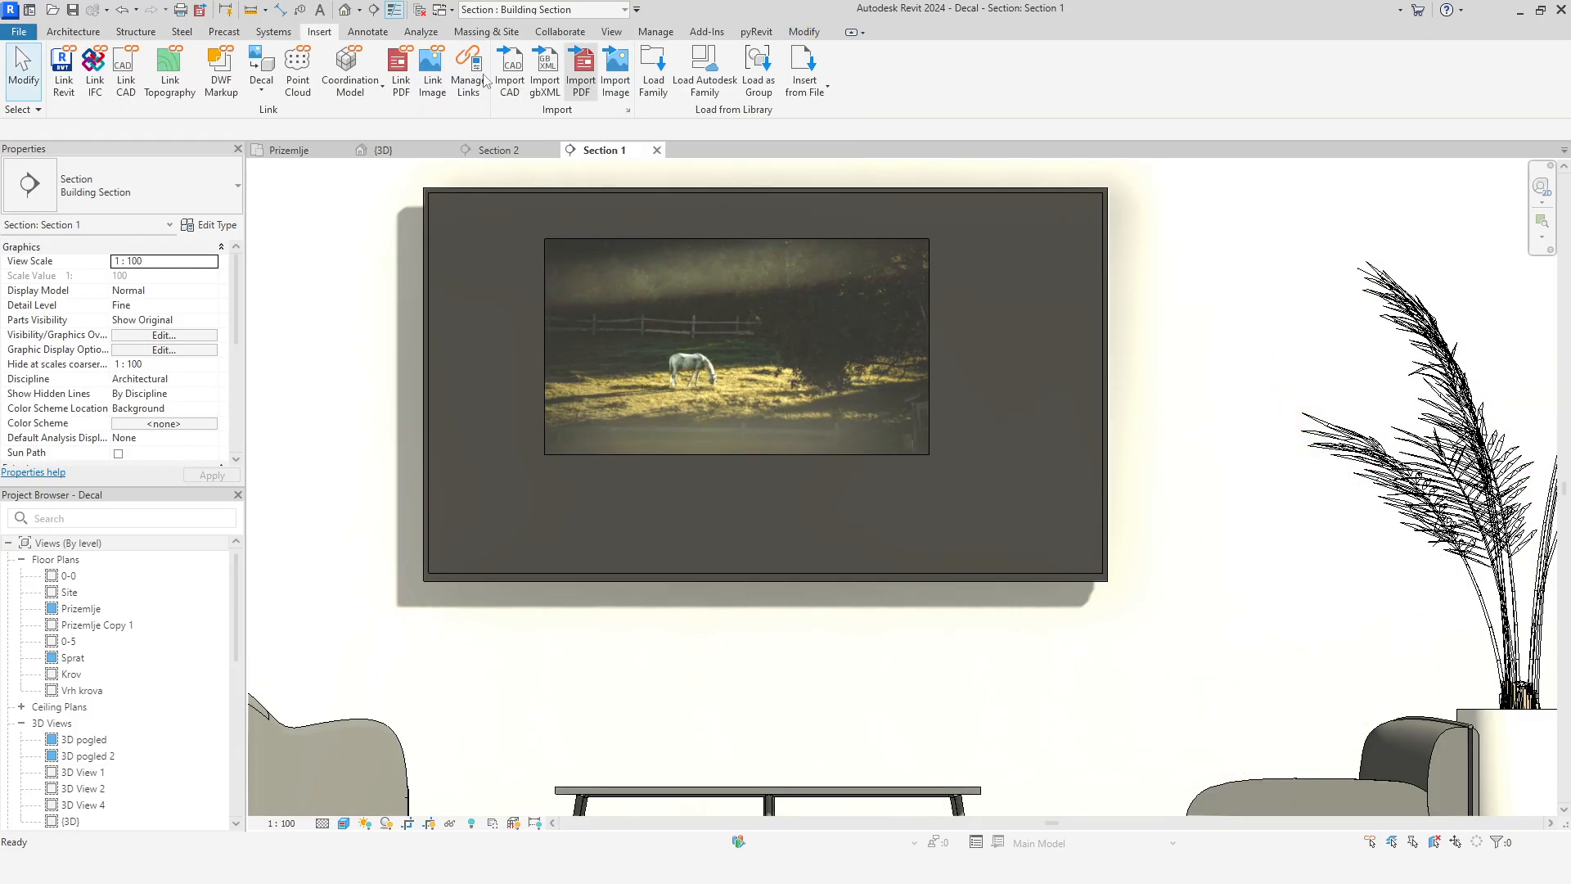
# Dimension the inner width and height of the television's screen, placing the dimensions below and to the left of it
pyautogui.click(279, 9)
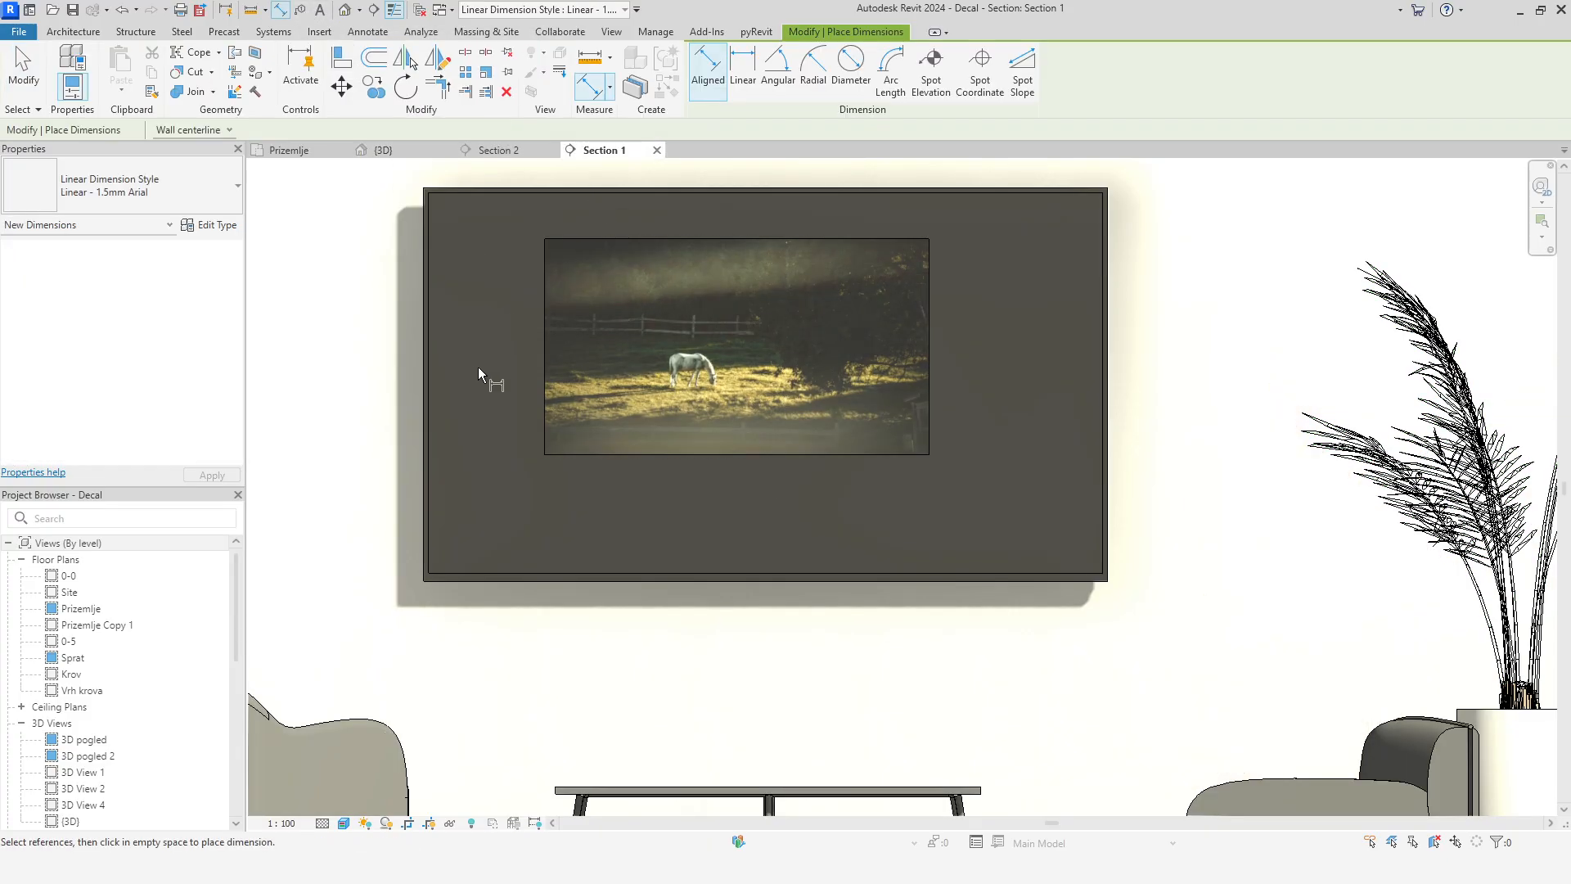
pyautogui.click(430, 364)
pyautogui.click(1101, 352)
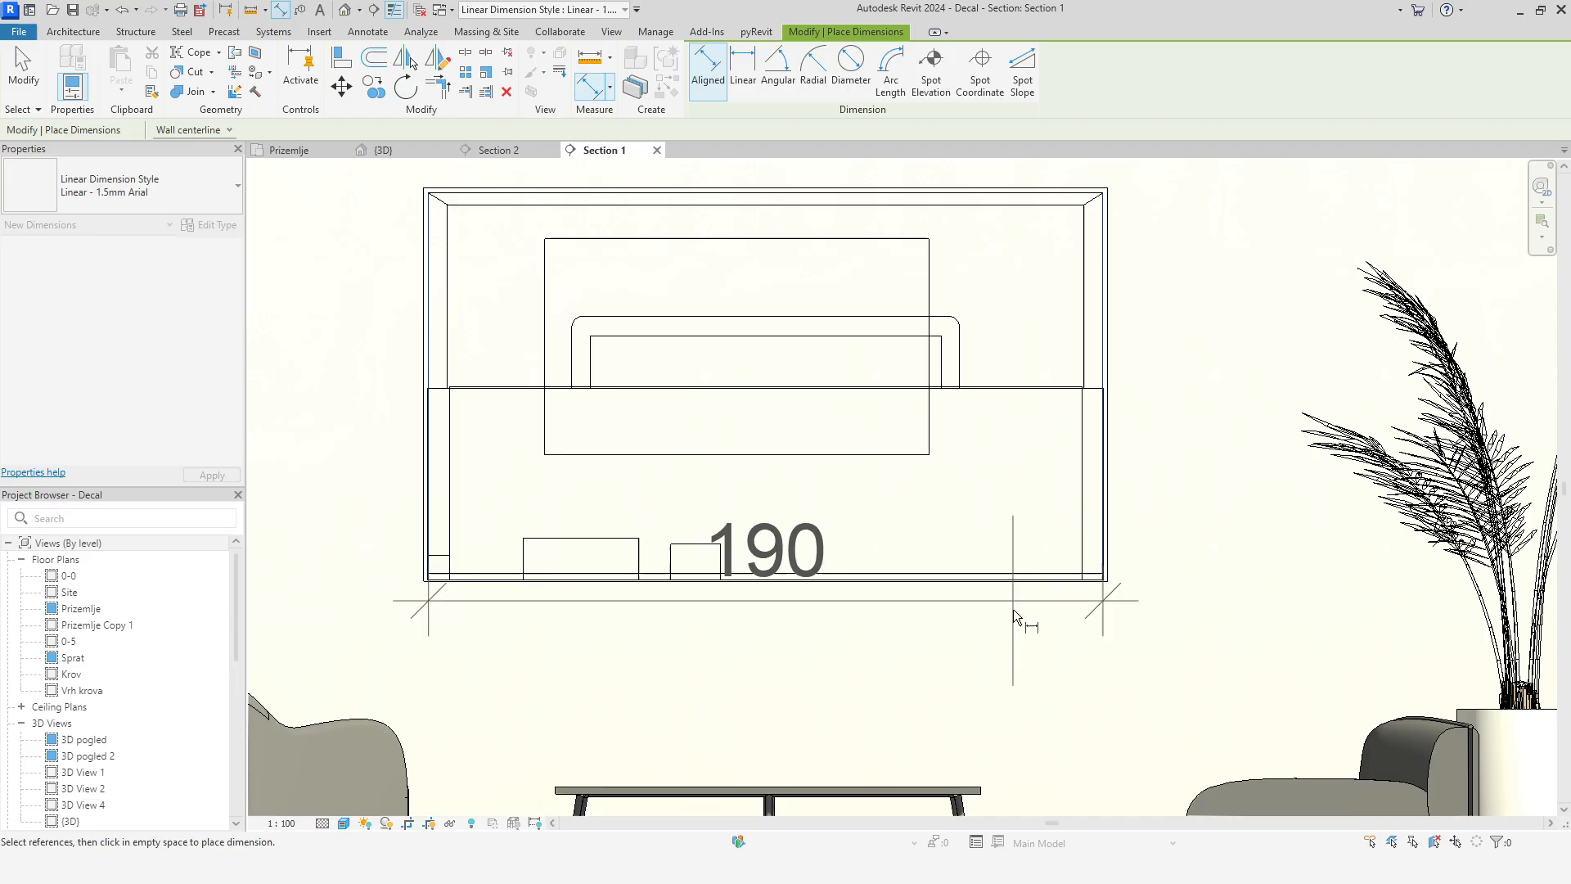
pyautogui.click(1006, 679)
pyautogui.click(467, 568)
pyautogui.click(480, 192)
pyautogui.click(350, 297)
pyautogui.press('Escape')
pyautogui.press('Escape')
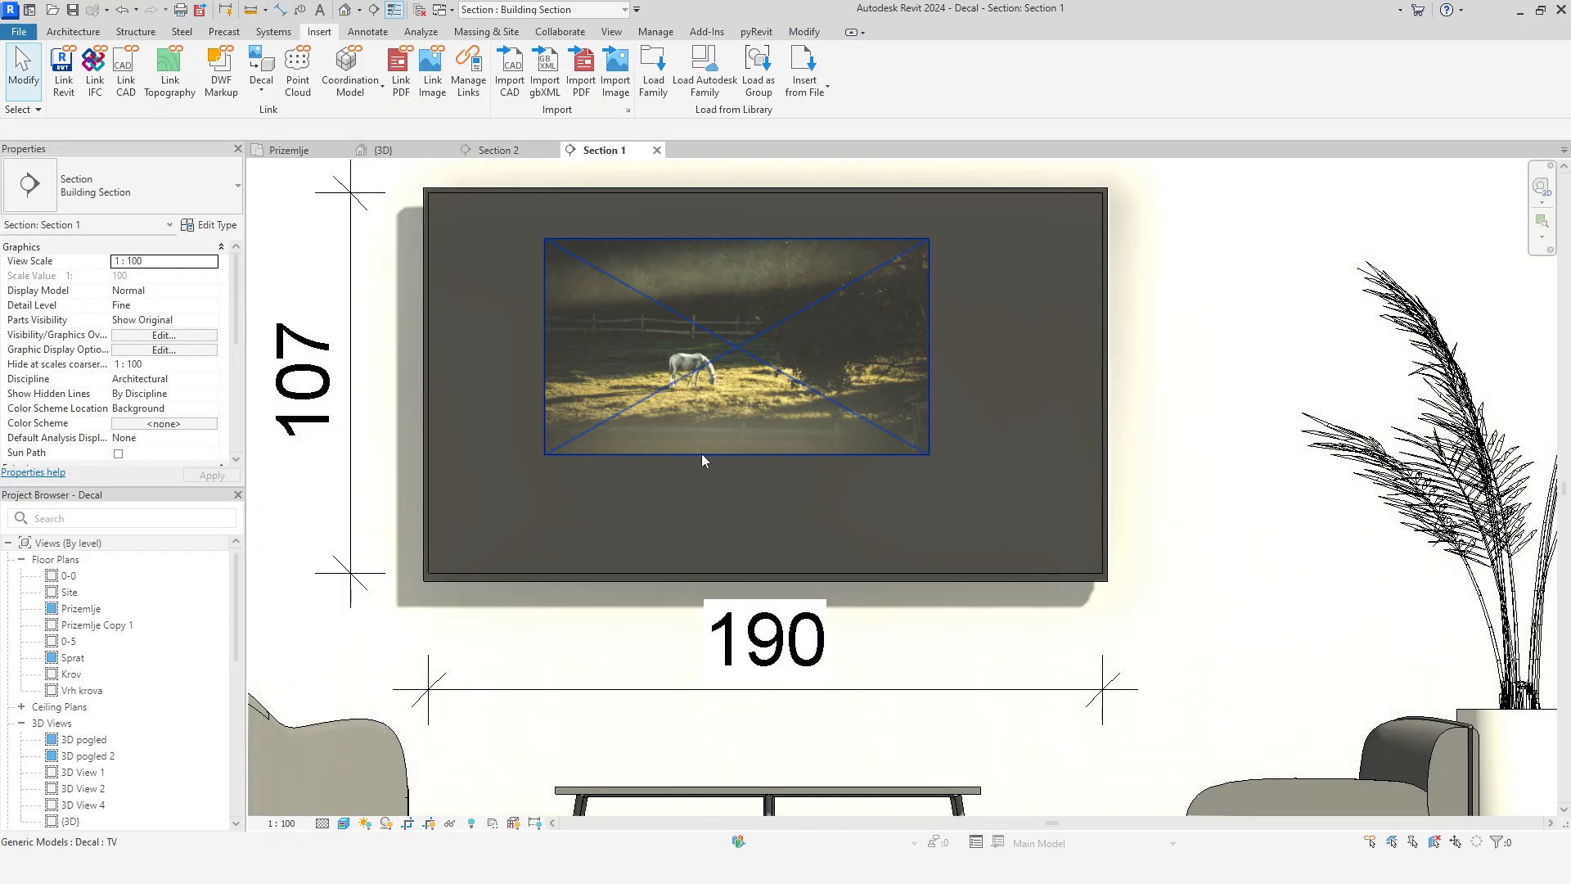
# Set the TV decal's width to 190 with its proportions locked
pyautogui.click(700, 454)
pyautogui.moveTo(501, 353); pyautogui.dragTo(566, 363, button='middle')
pyautogui.click(171, 264)
pyautogui.write('1')
pyautogui.press('Return')
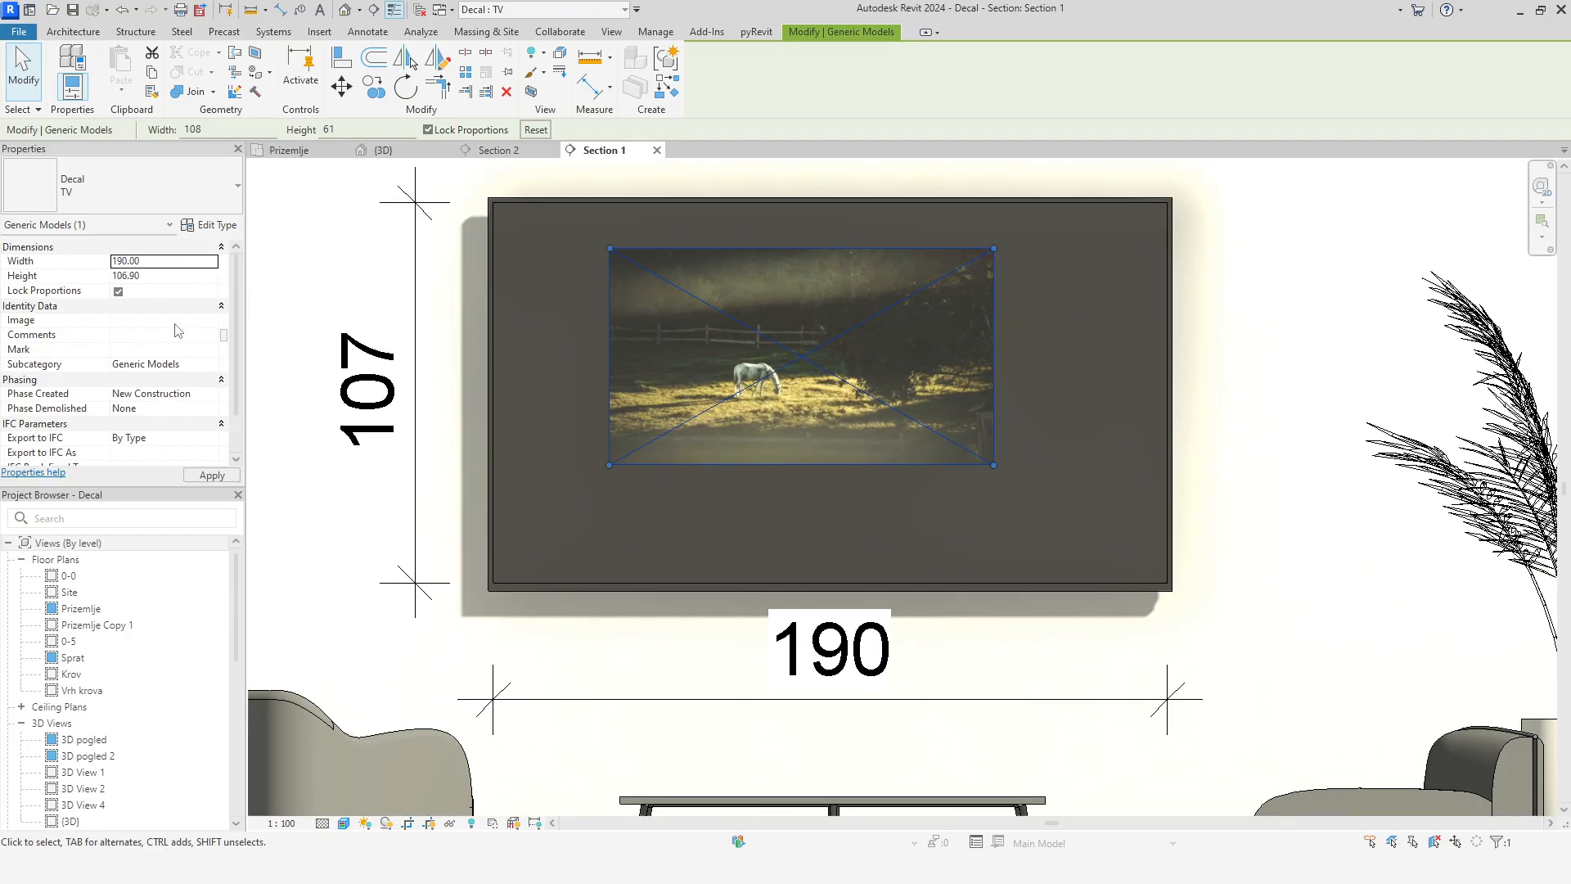
# Move the TV decal from its lower left corner to the inner lower left corner of the television's screen
pyautogui.click(341, 87)
pyautogui.click(609, 464)
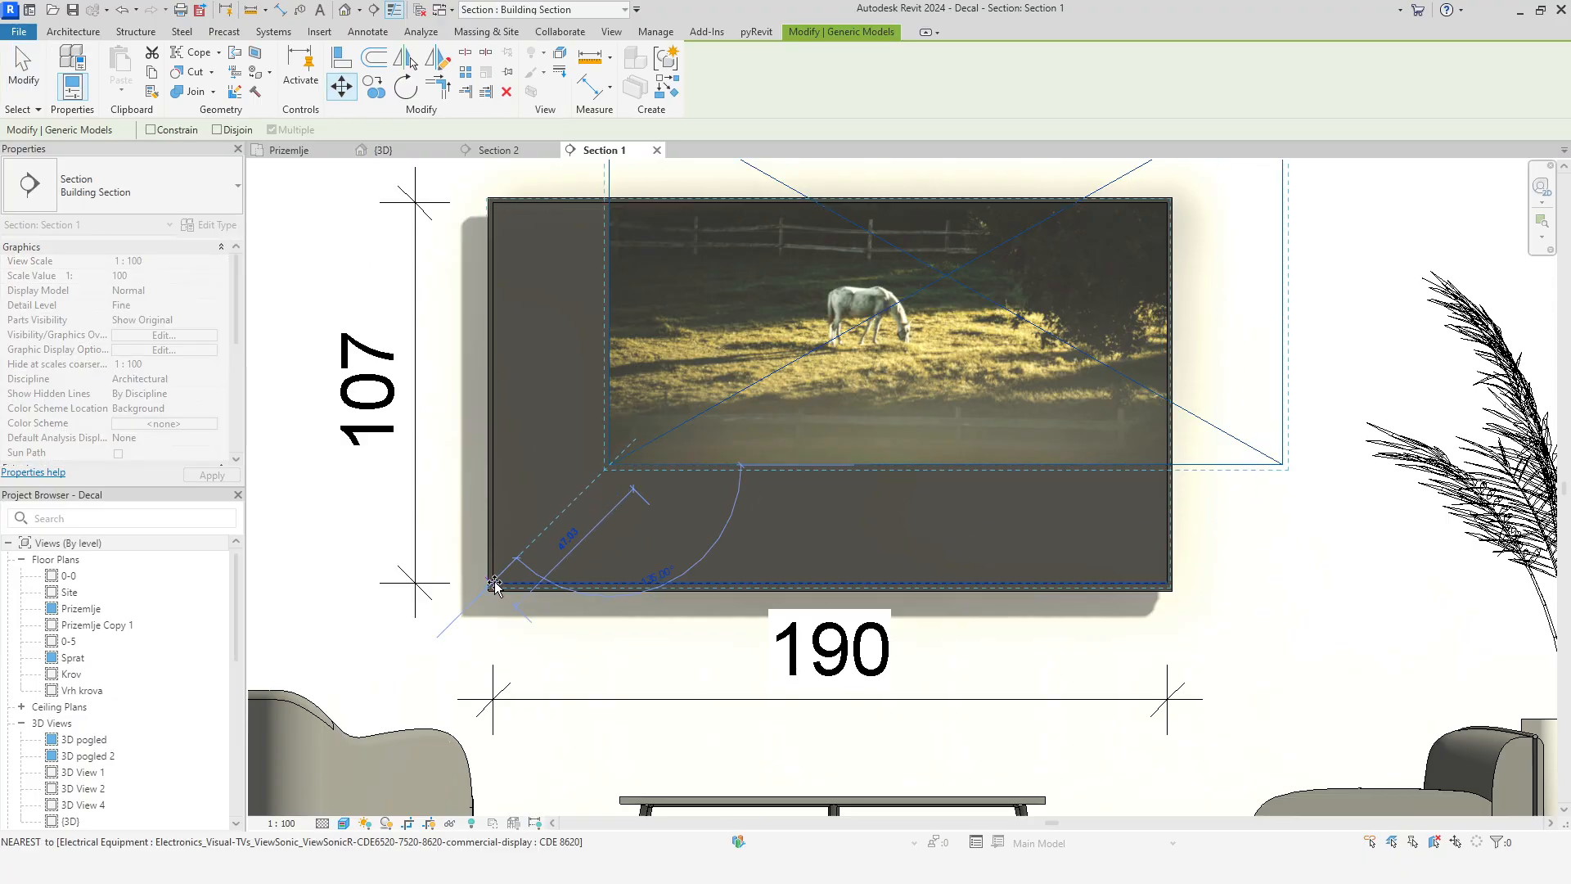
pyautogui.scroll(3, 494, 584)
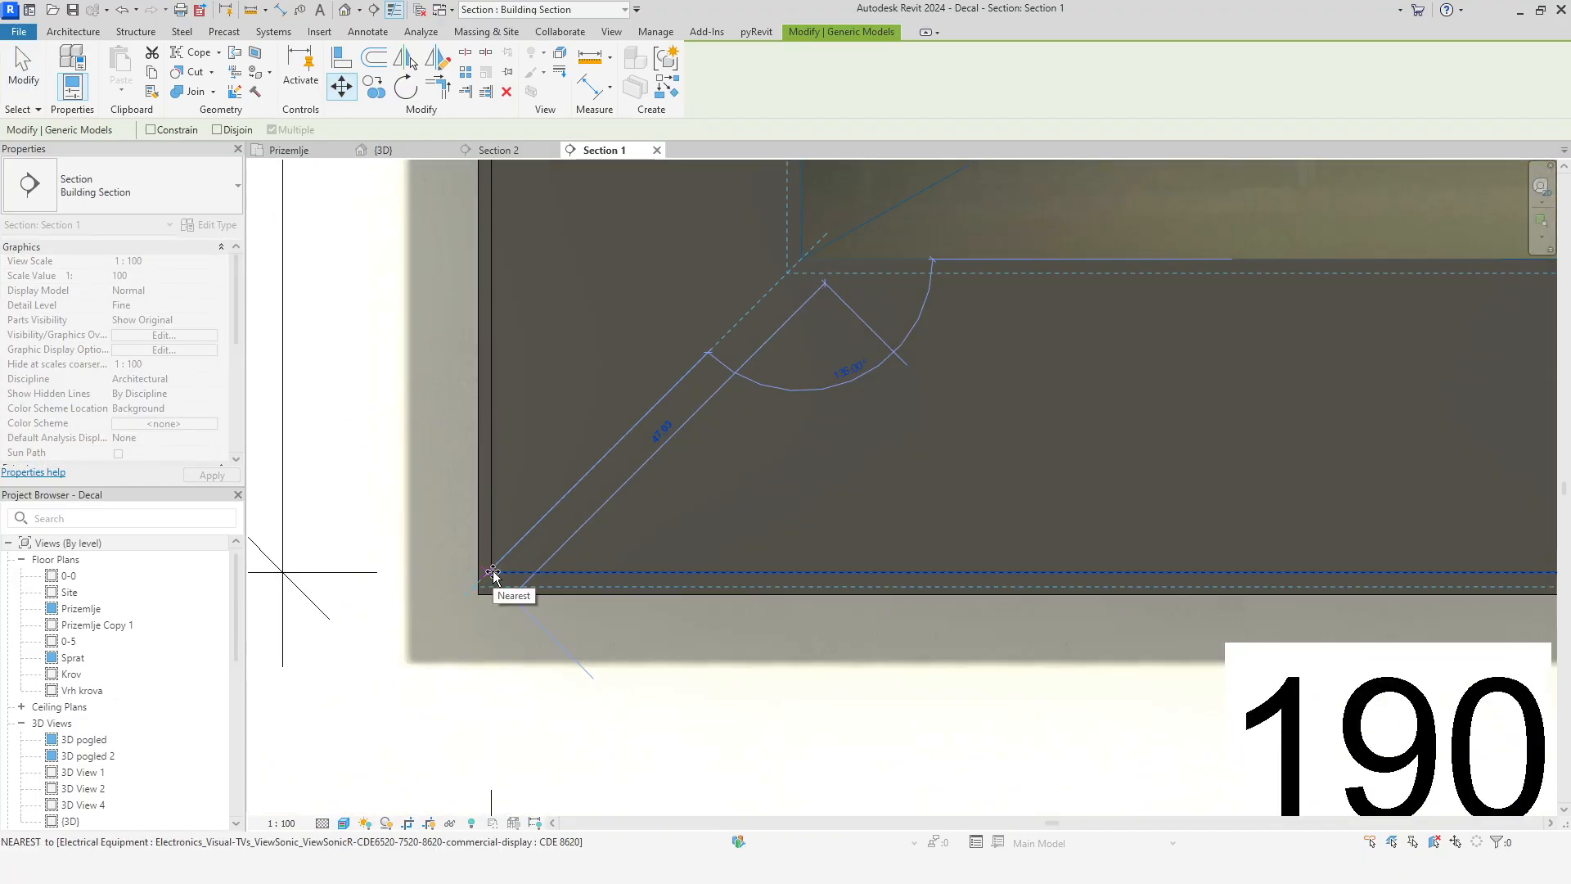
pyautogui.click(493, 573)
pyautogui.scroll(-2, 573, 638)
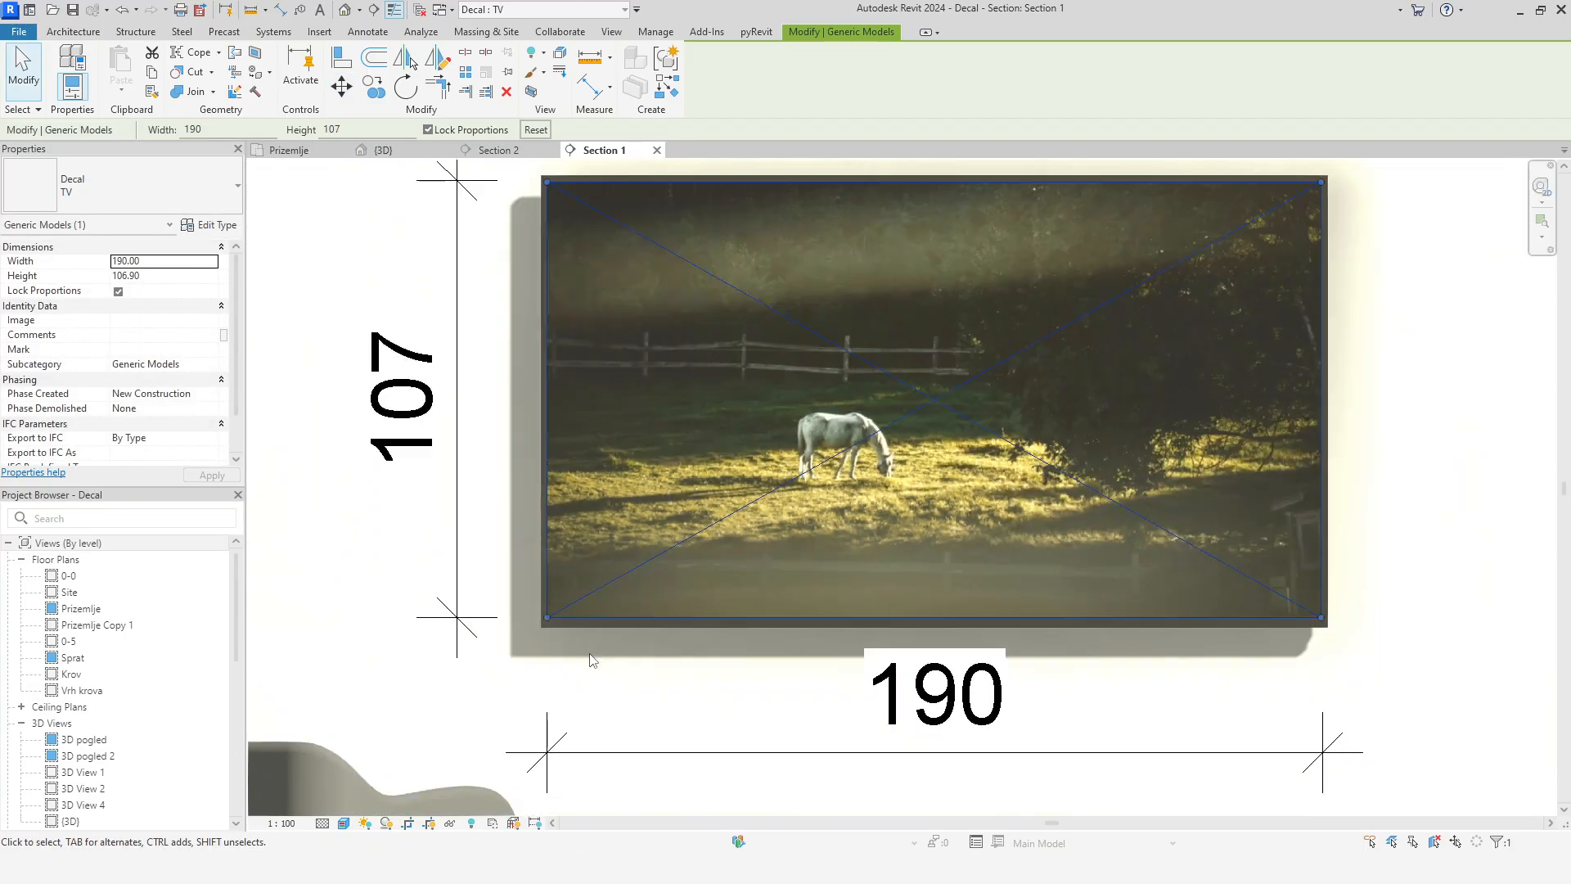
pyautogui.scroll(-2, 592, 659)
pyautogui.scroll(3, 743, 596)
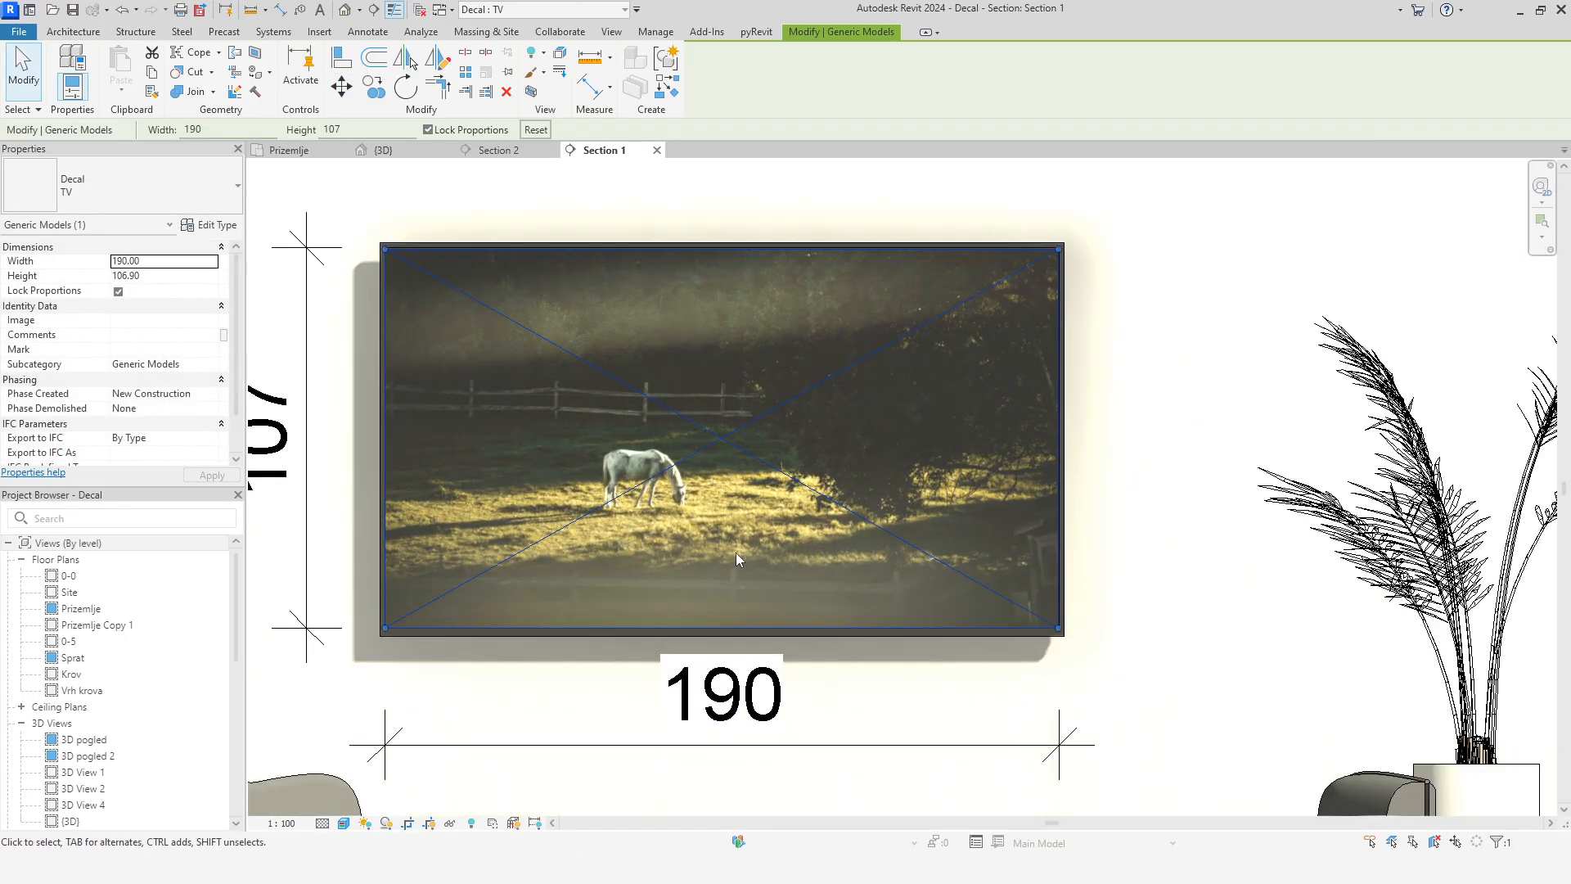
# Unlock the TV decal's proportions and set its height to 107
pyautogui.moveTo(734, 552); pyautogui.dragTo(851, 556, button='middle')
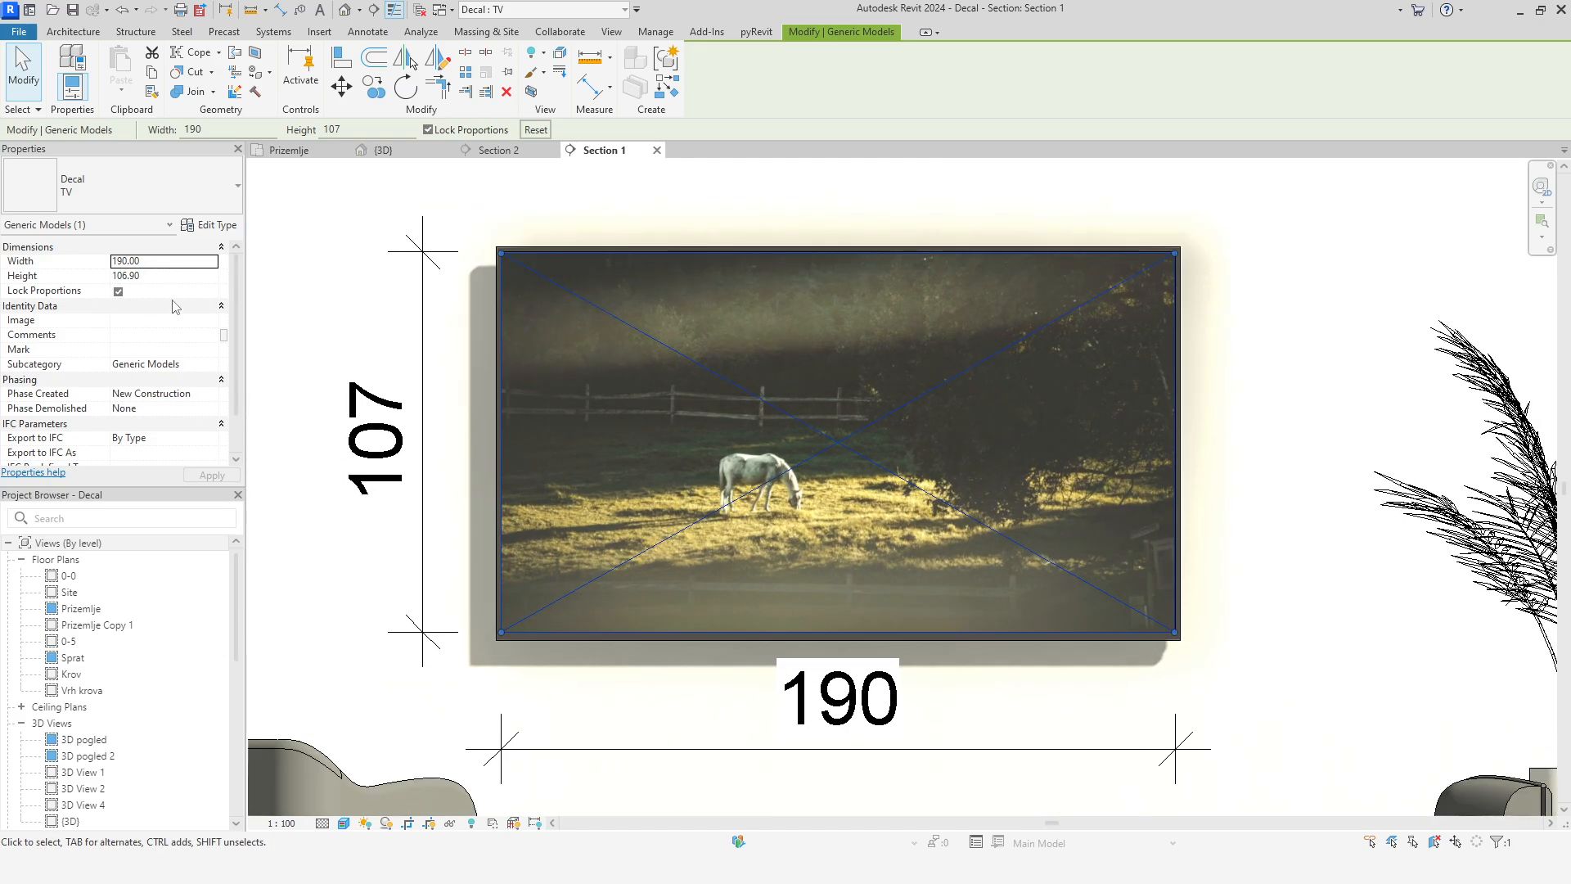
pyautogui.moveTo(1204, 398); pyautogui.dragTo(1111, 385, button='middle')
pyautogui.click(1244, 336)
pyautogui.scroll(-1, 1243, 337)
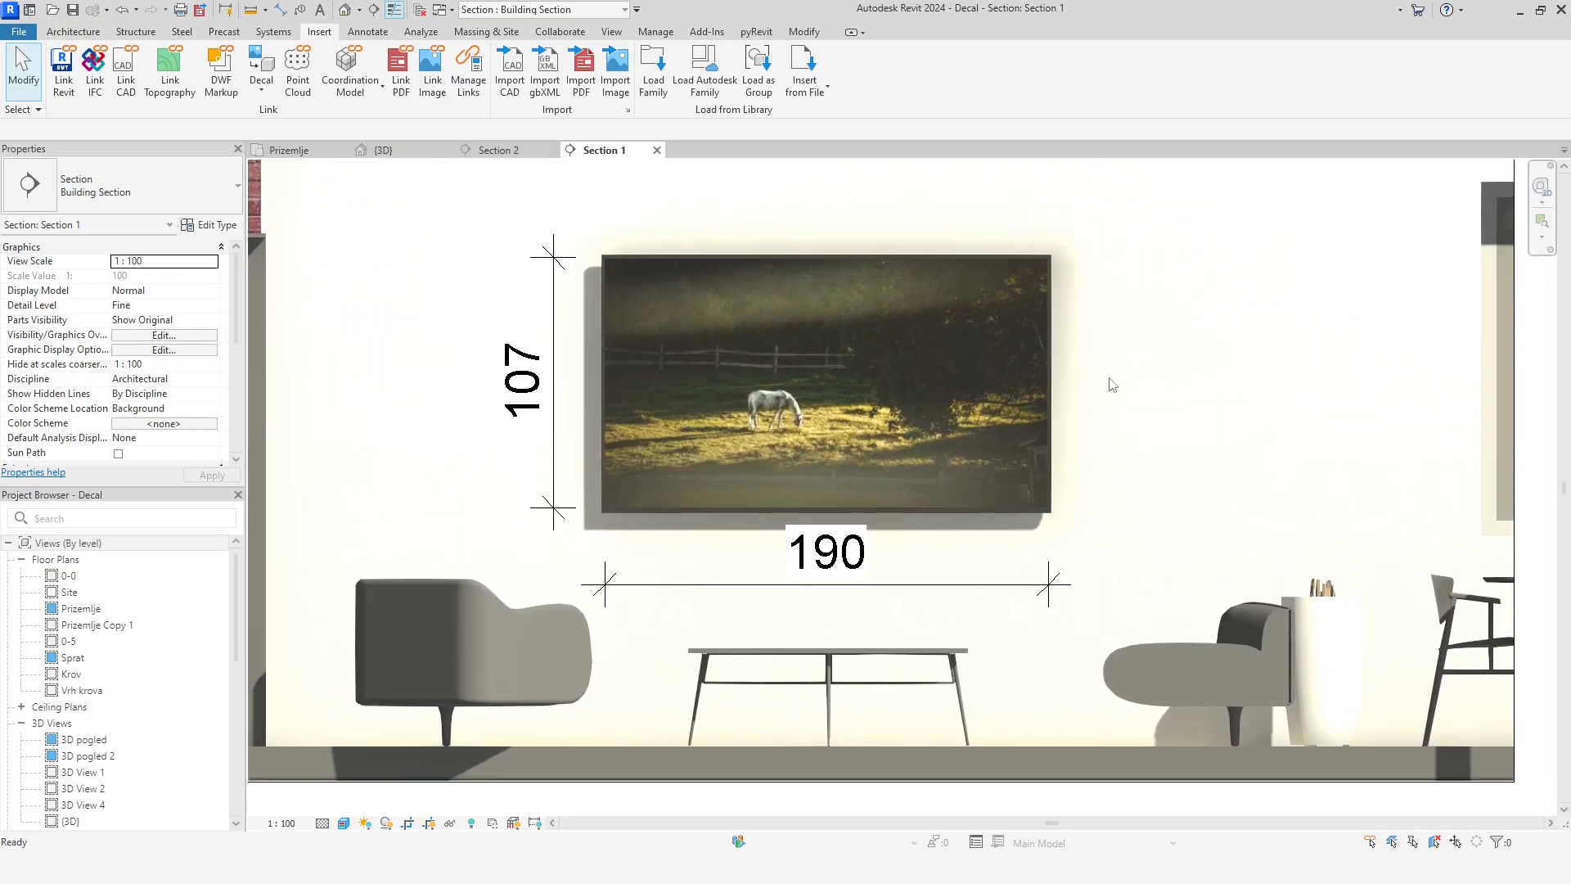
pyautogui.scroll(4, 990, 282)
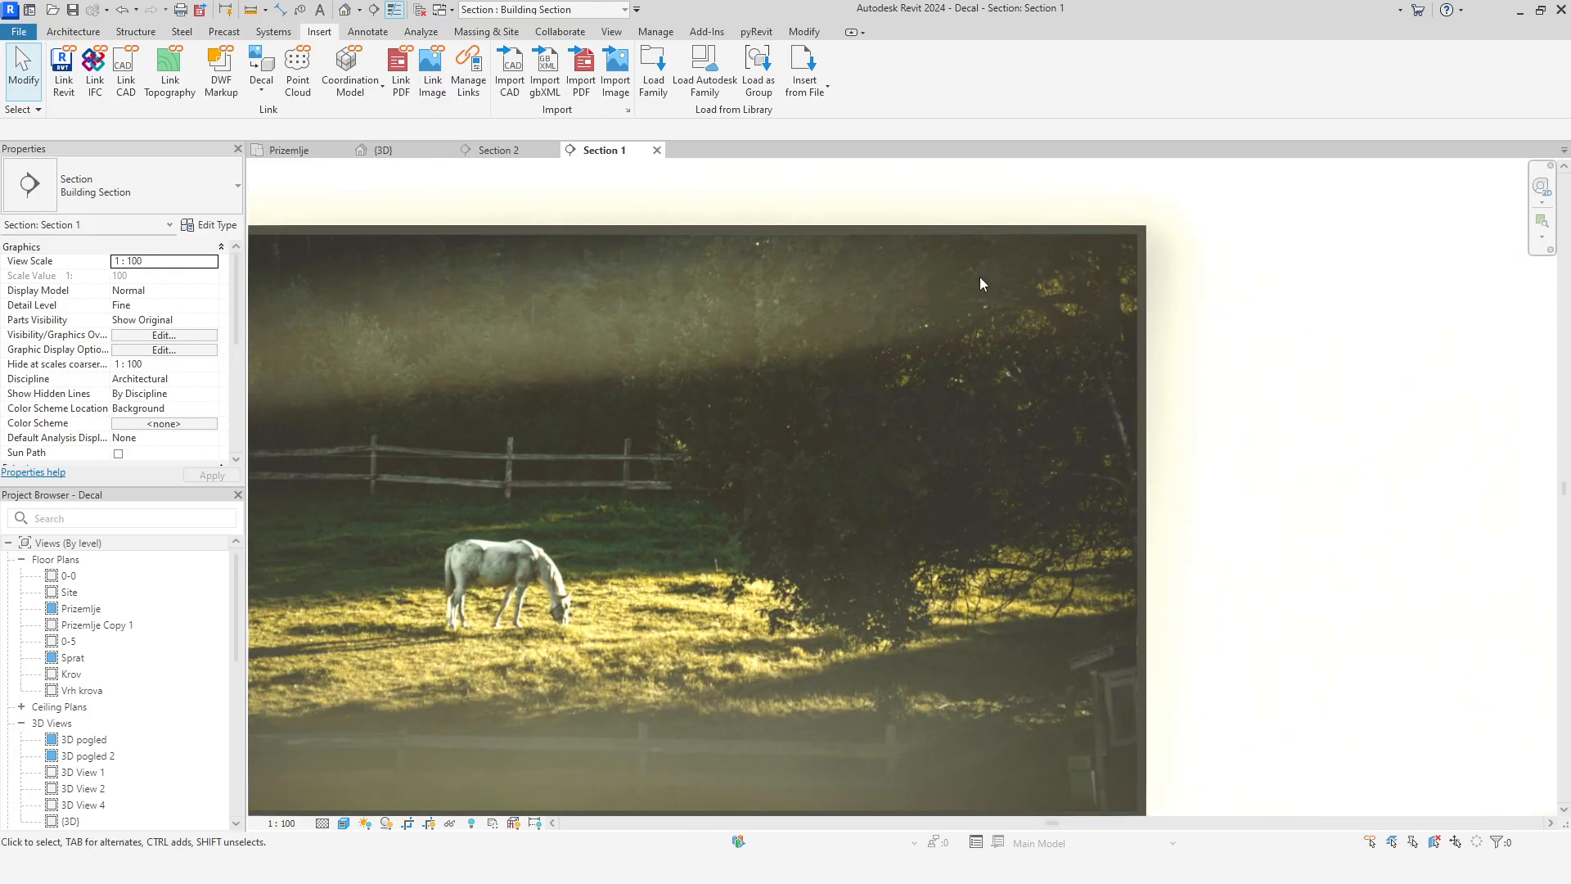
pyautogui.scroll(2, 974, 250)
pyautogui.click(973, 237)
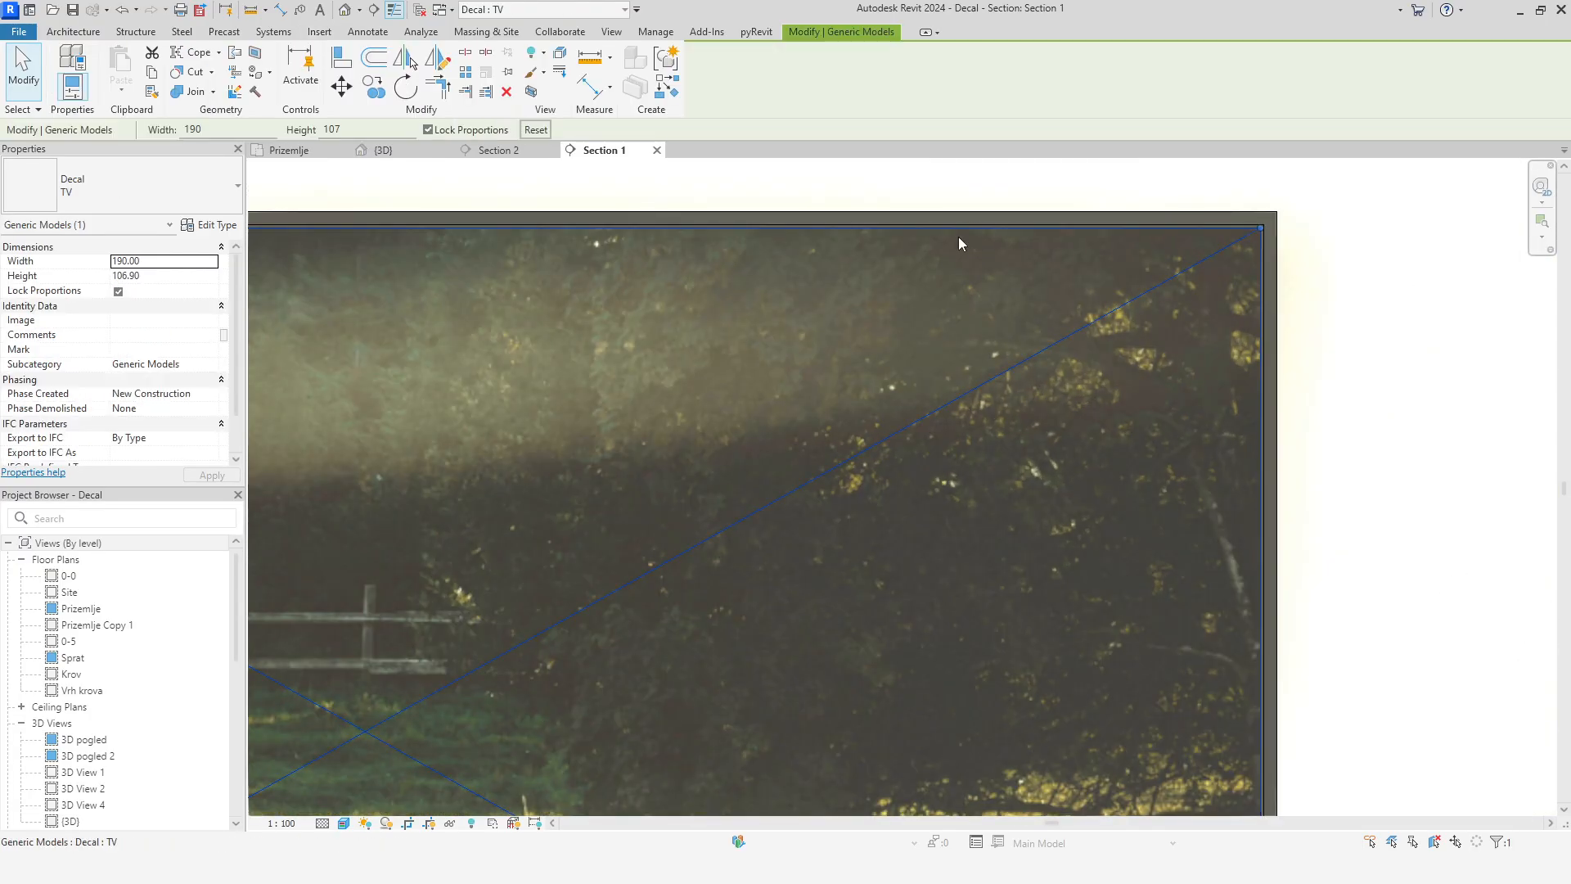
pyautogui.click(119, 291)
pyautogui.click(157, 275)
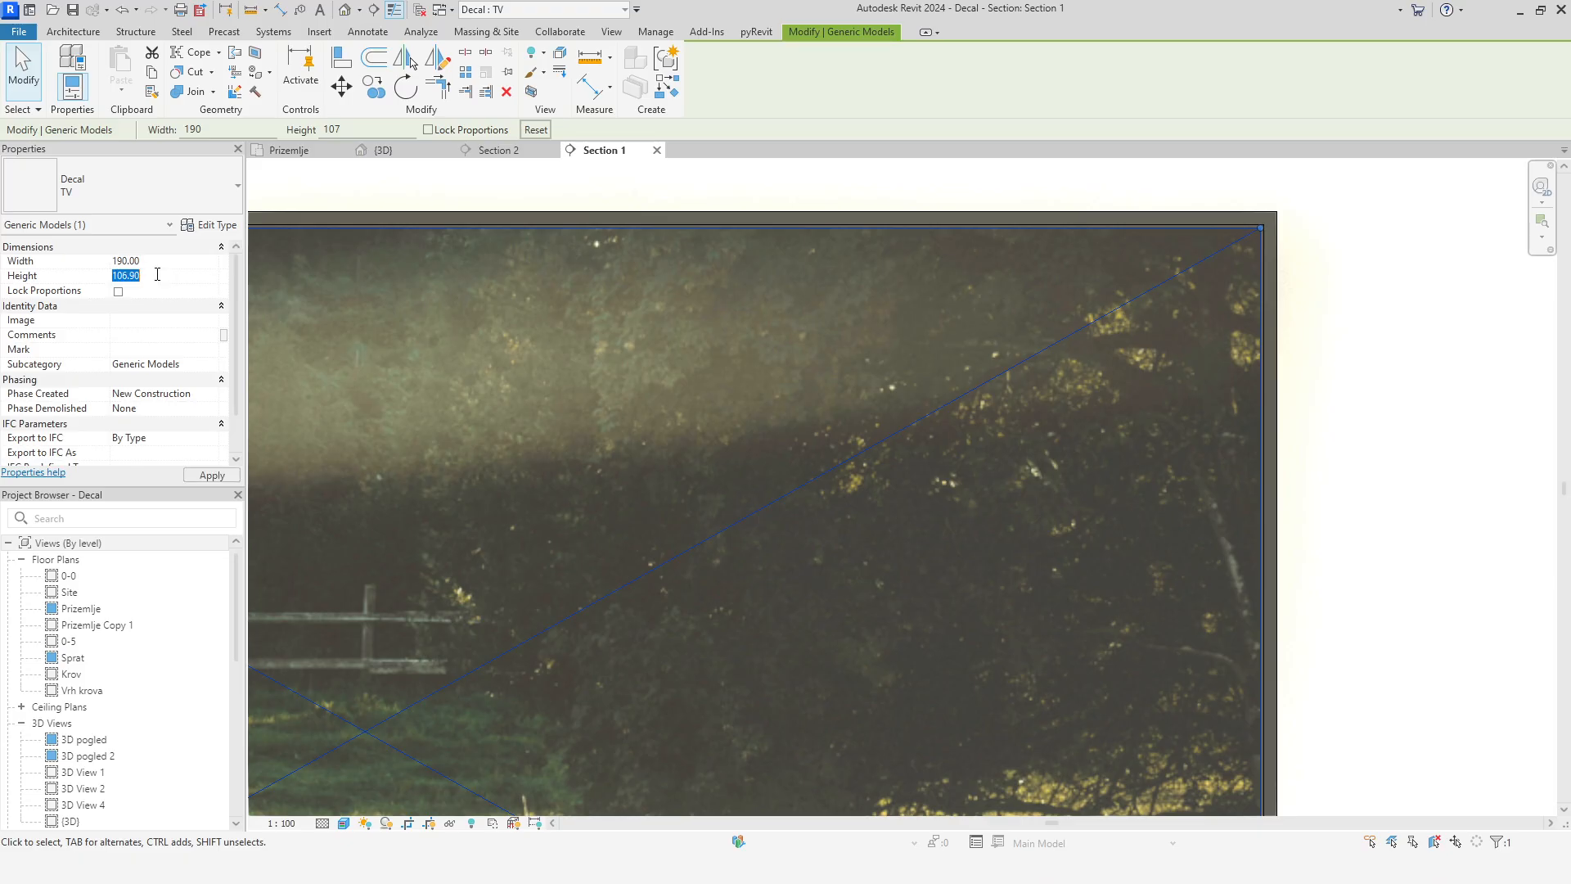
pyautogui.press('Return')
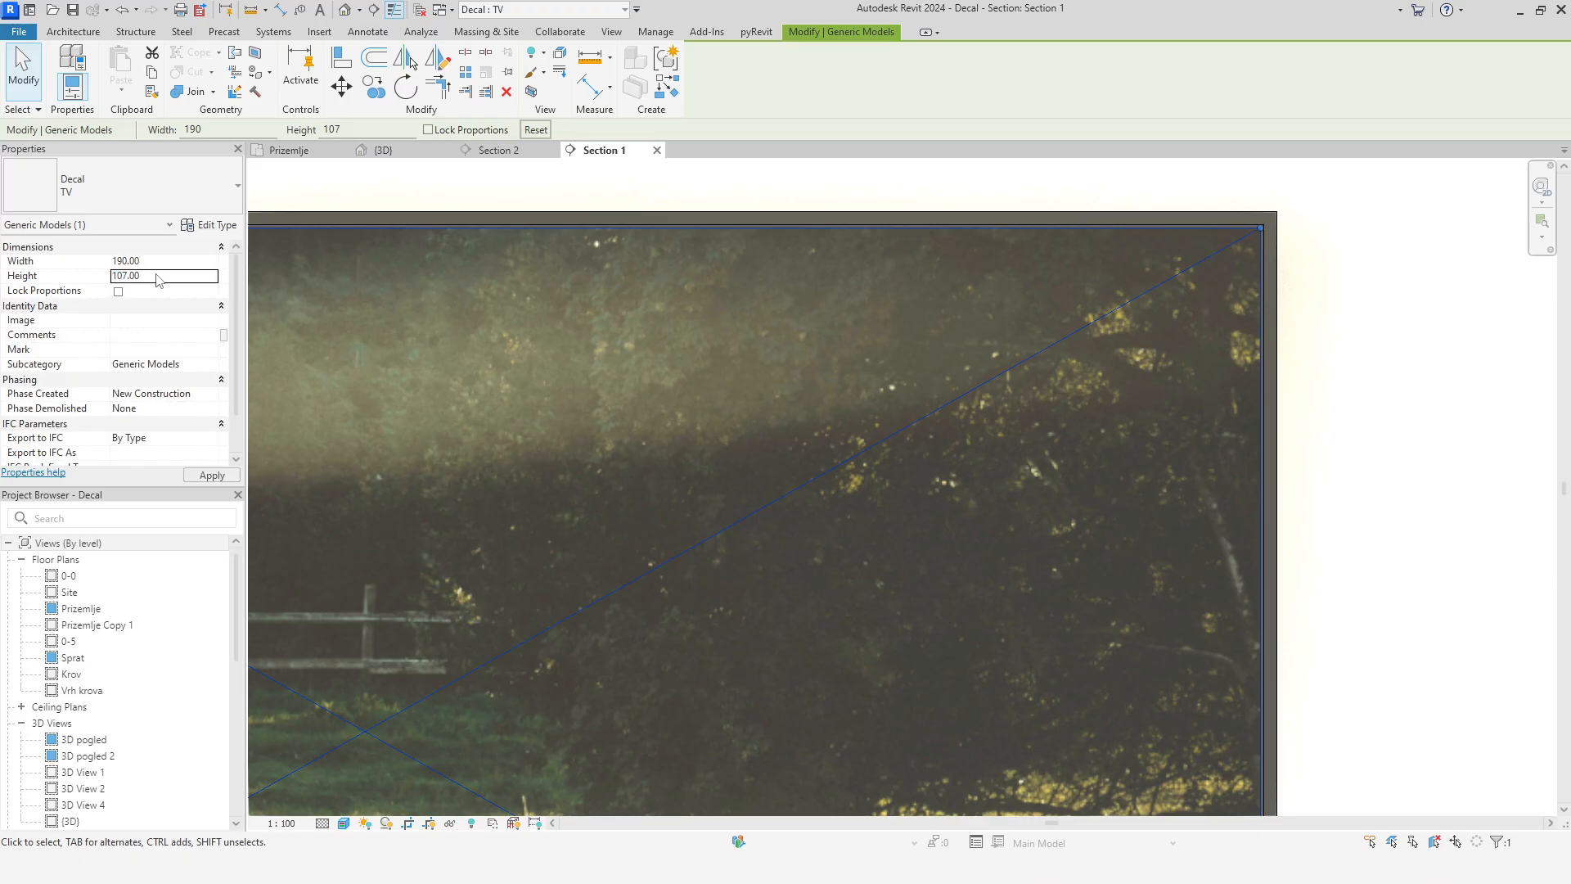
pyautogui.click(1391, 424)
pyautogui.scroll(-4, 1347, 463)
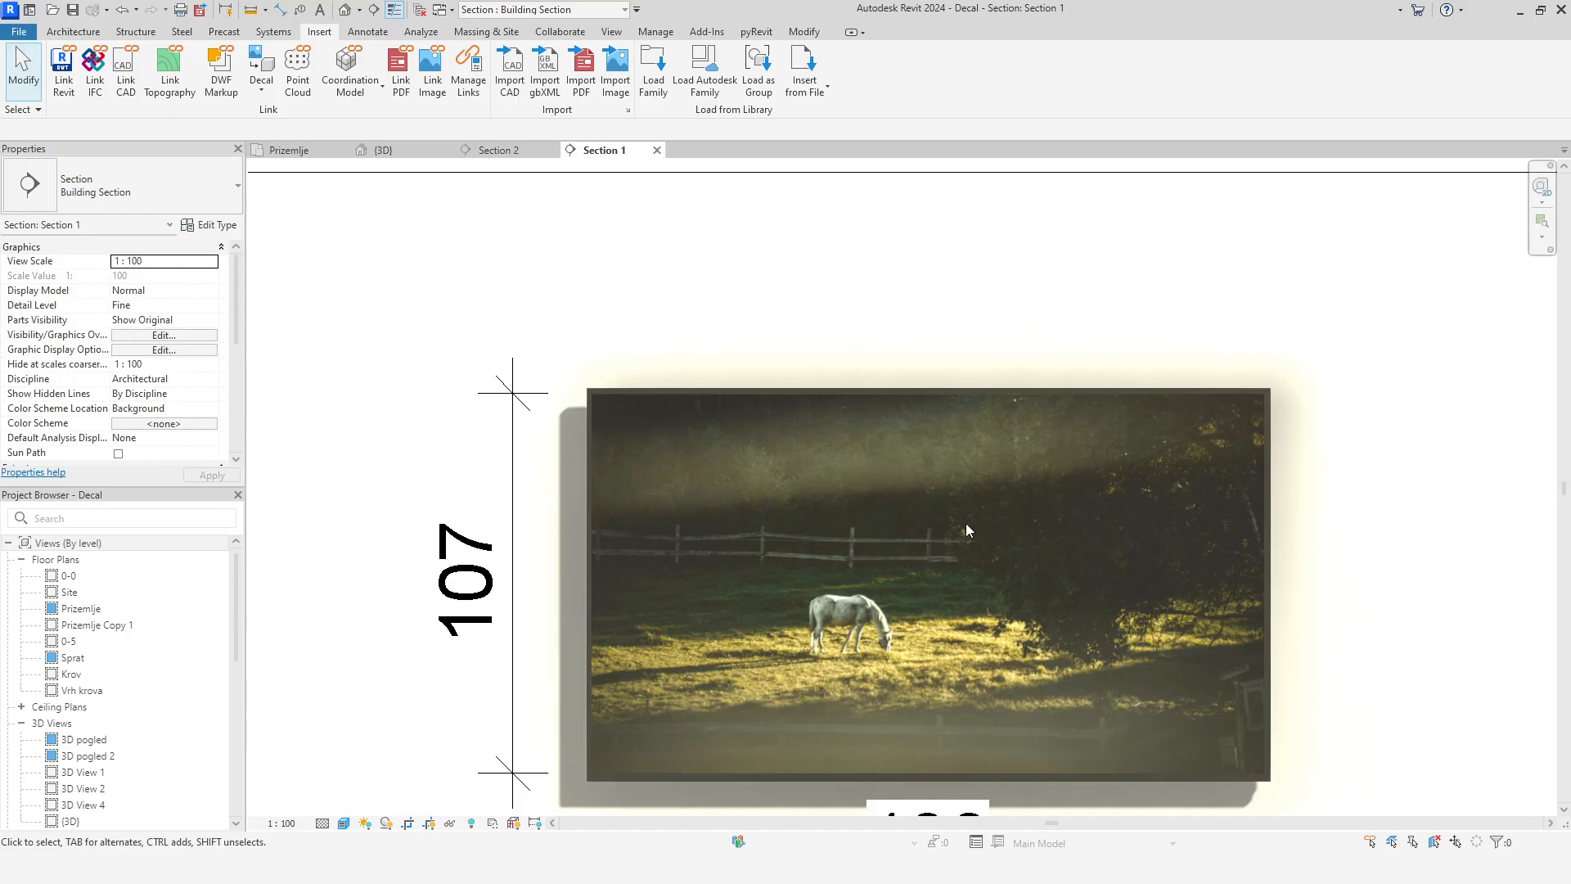
# Delete the width and height dimensions around the television in Section 1
pyautogui.scroll(3, 655, 409)
pyautogui.scroll(1, 667, 426)
pyautogui.scroll(-3, 758, 444)
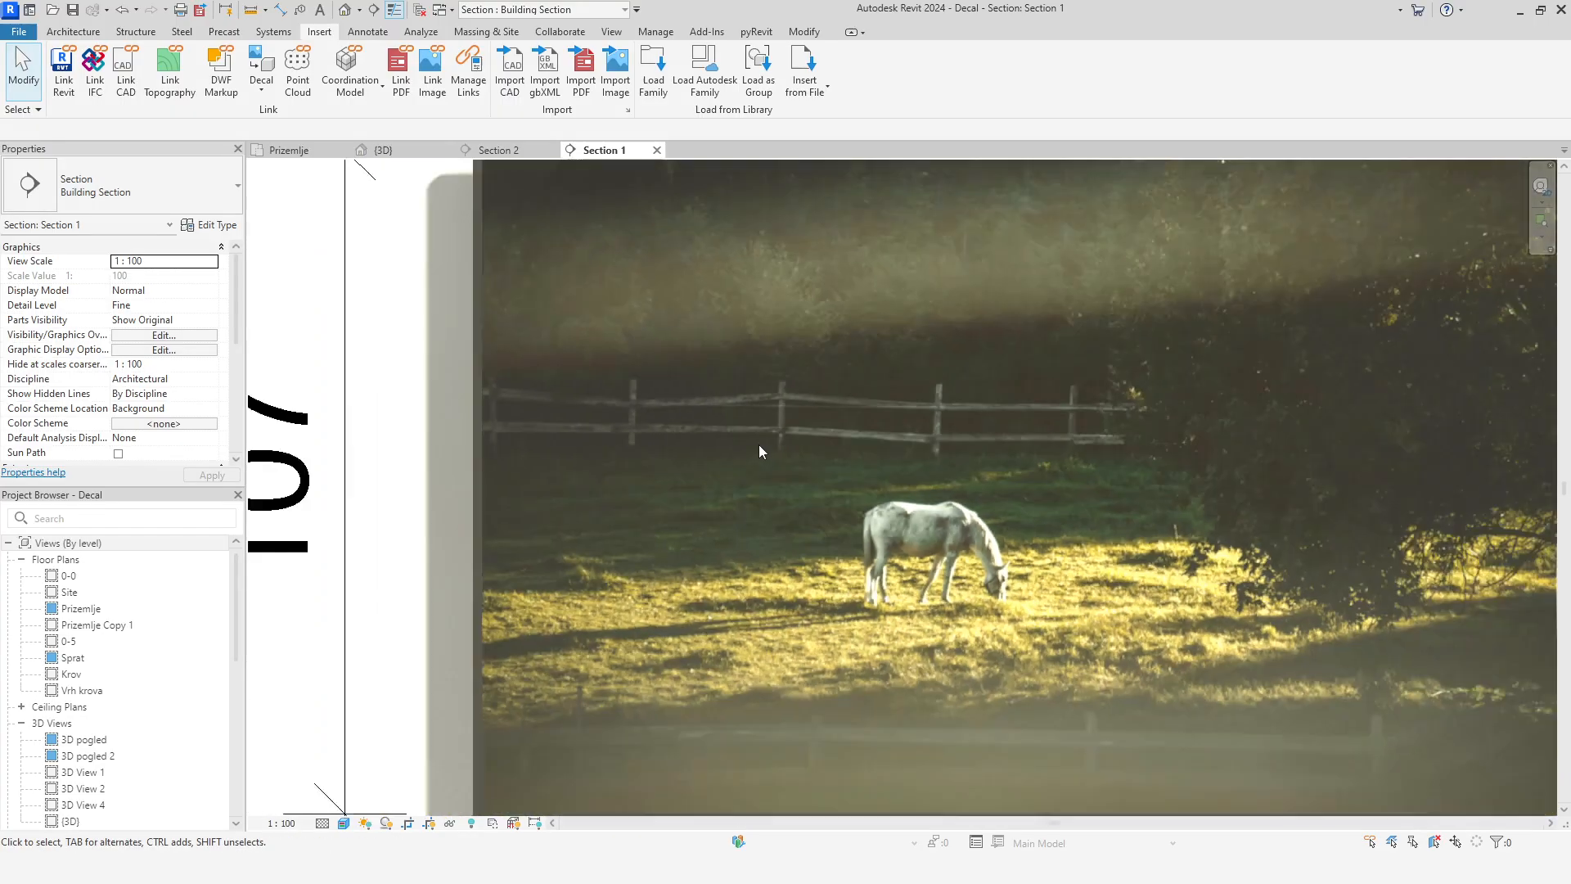
pyautogui.moveTo(1086, 647); pyautogui.dragTo(957, 433, button='middle')
pyautogui.click(944, 490)
pyautogui.press('Delete')
pyautogui.moveTo(841, 463); pyautogui.dragTo(897, 651, button='middle')
pyautogui.click(523, 474)
pyautogui.press('Delete')
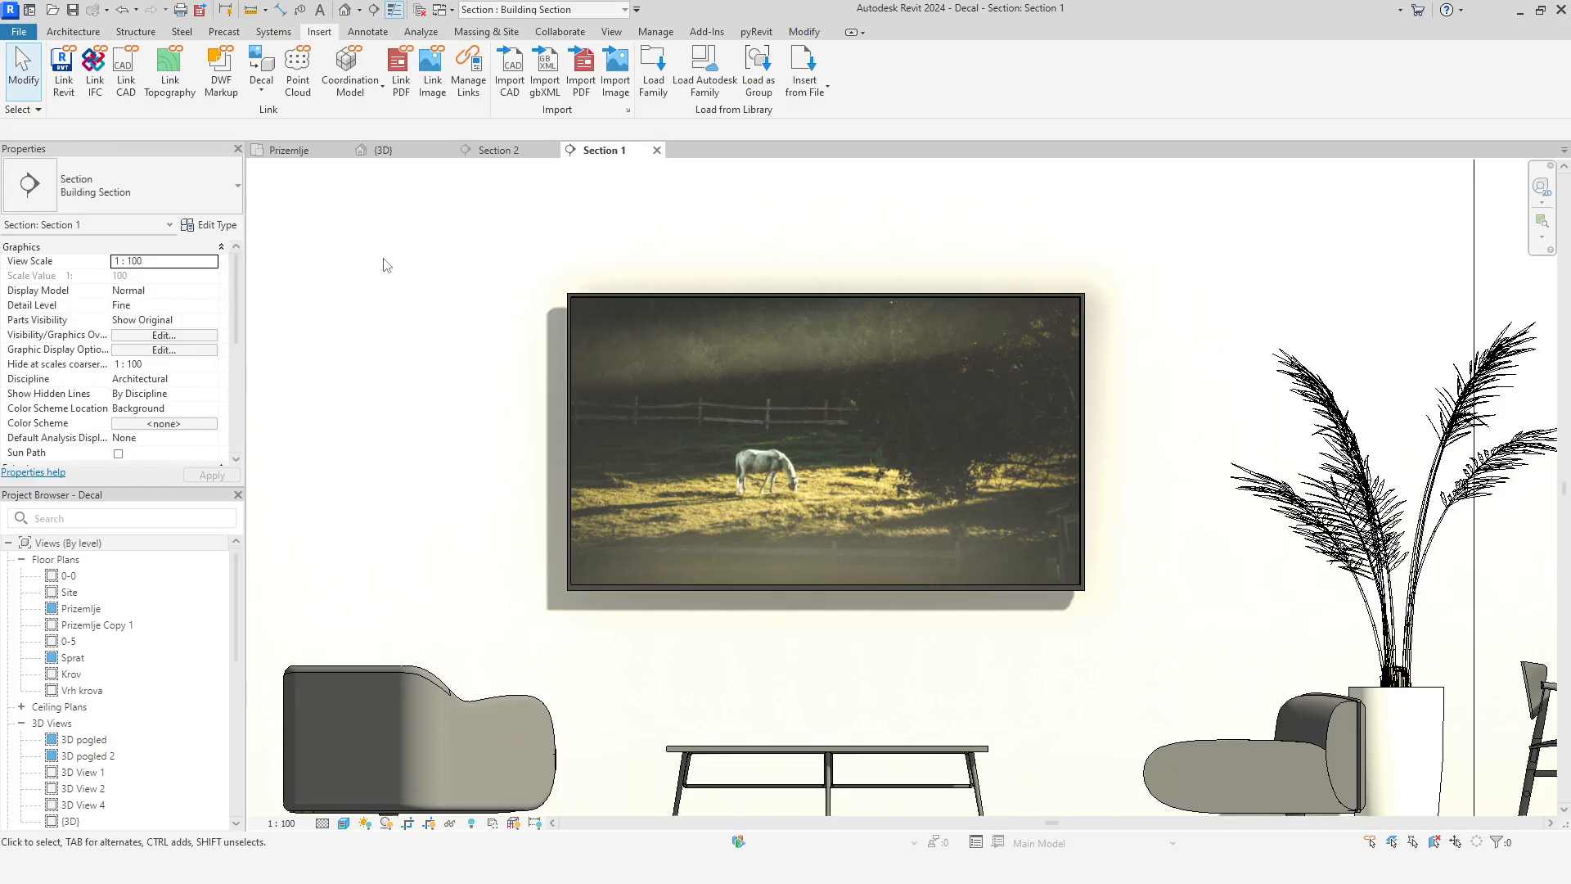
# Examine the TV and painting decals in the {3D} view, orbiting around to the wall behind the green sofa
pyautogui.click(383, 150)
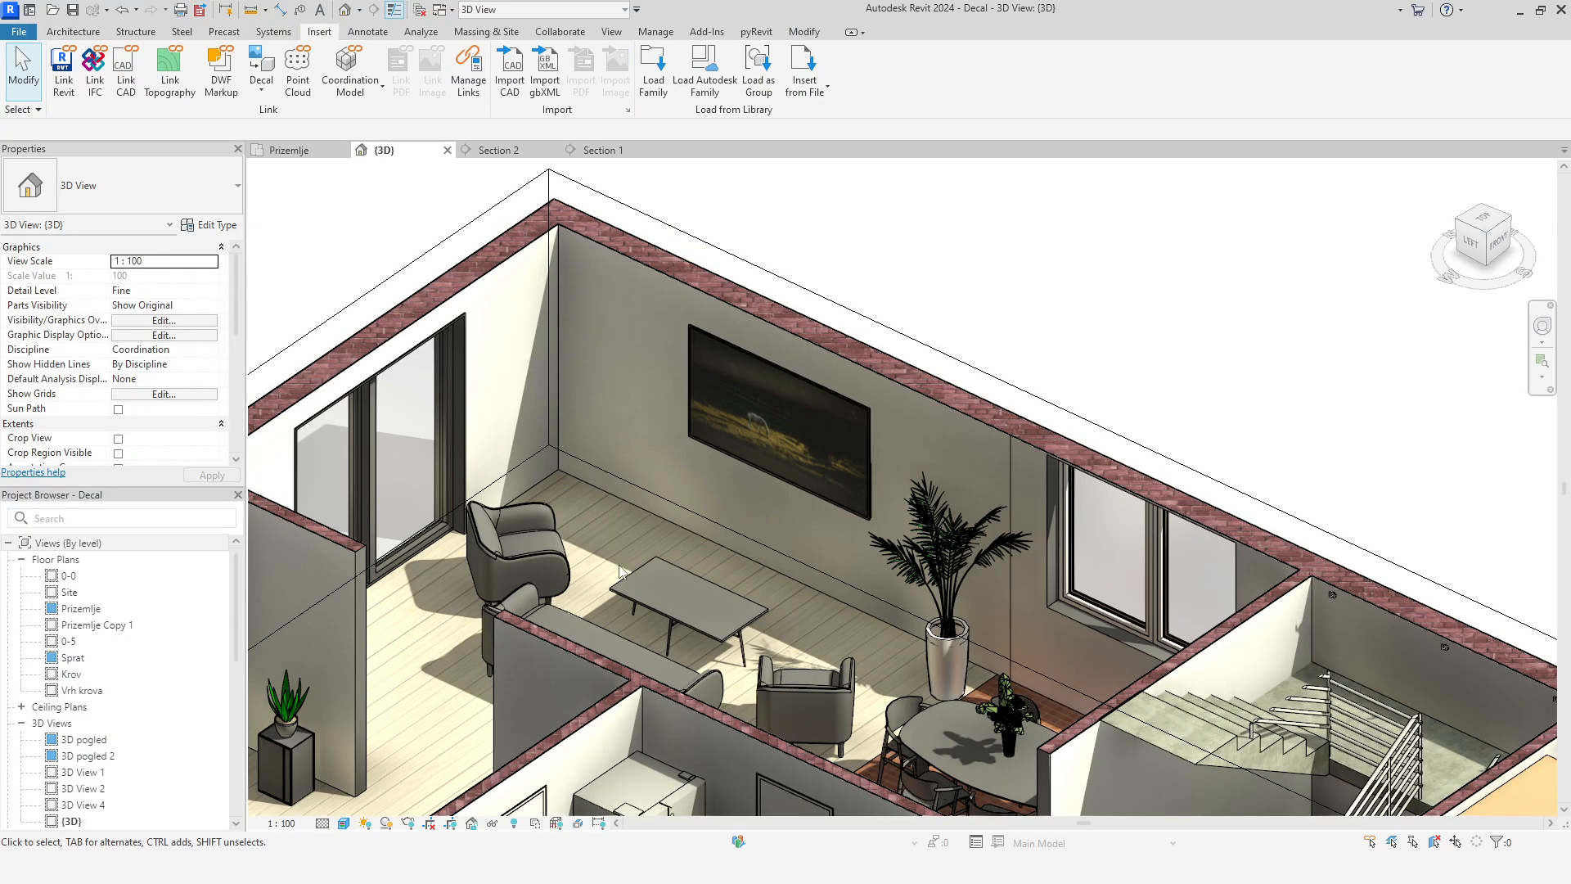
pyautogui.moveTo(802, 646)
pyautogui.keyDown('shift'); pyautogui.mouseDown(button='middle')
pyautogui.moveTo(747, 696)
pyautogui.moveTo(841, 743)
pyautogui.moveTo(645, 634)
pyautogui.moveTo(993, 668)
pyautogui.moveTo(803, 597)
pyautogui.moveTo(887, 644)
pyautogui.moveTo(906, 682)
pyautogui.moveTo(1178, 477)
pyautogui.moveTo(817, 637)
pyautogui.mouseUp(button='middle'); pyautogui.keyUp('shift')
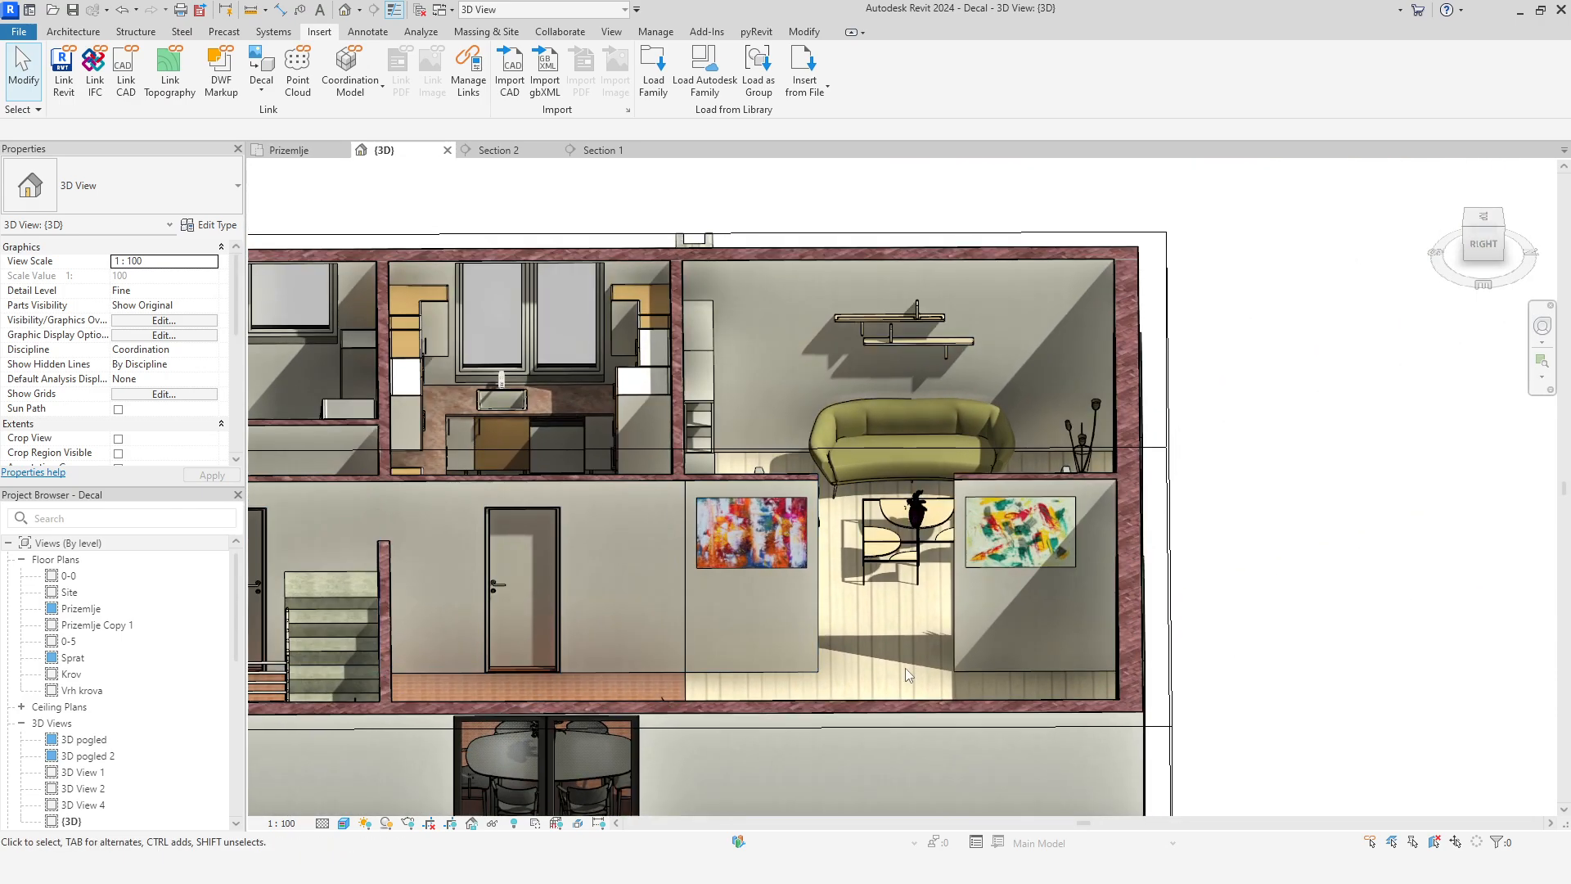
pyautogui.scroll(5, 905, 668)
pyautogui.keyDown('shift'); pyautogui.moveTo(905, 730); pyautogui.dragTo(886, 617, button='middle'); pyautogui.keyUp('shift')
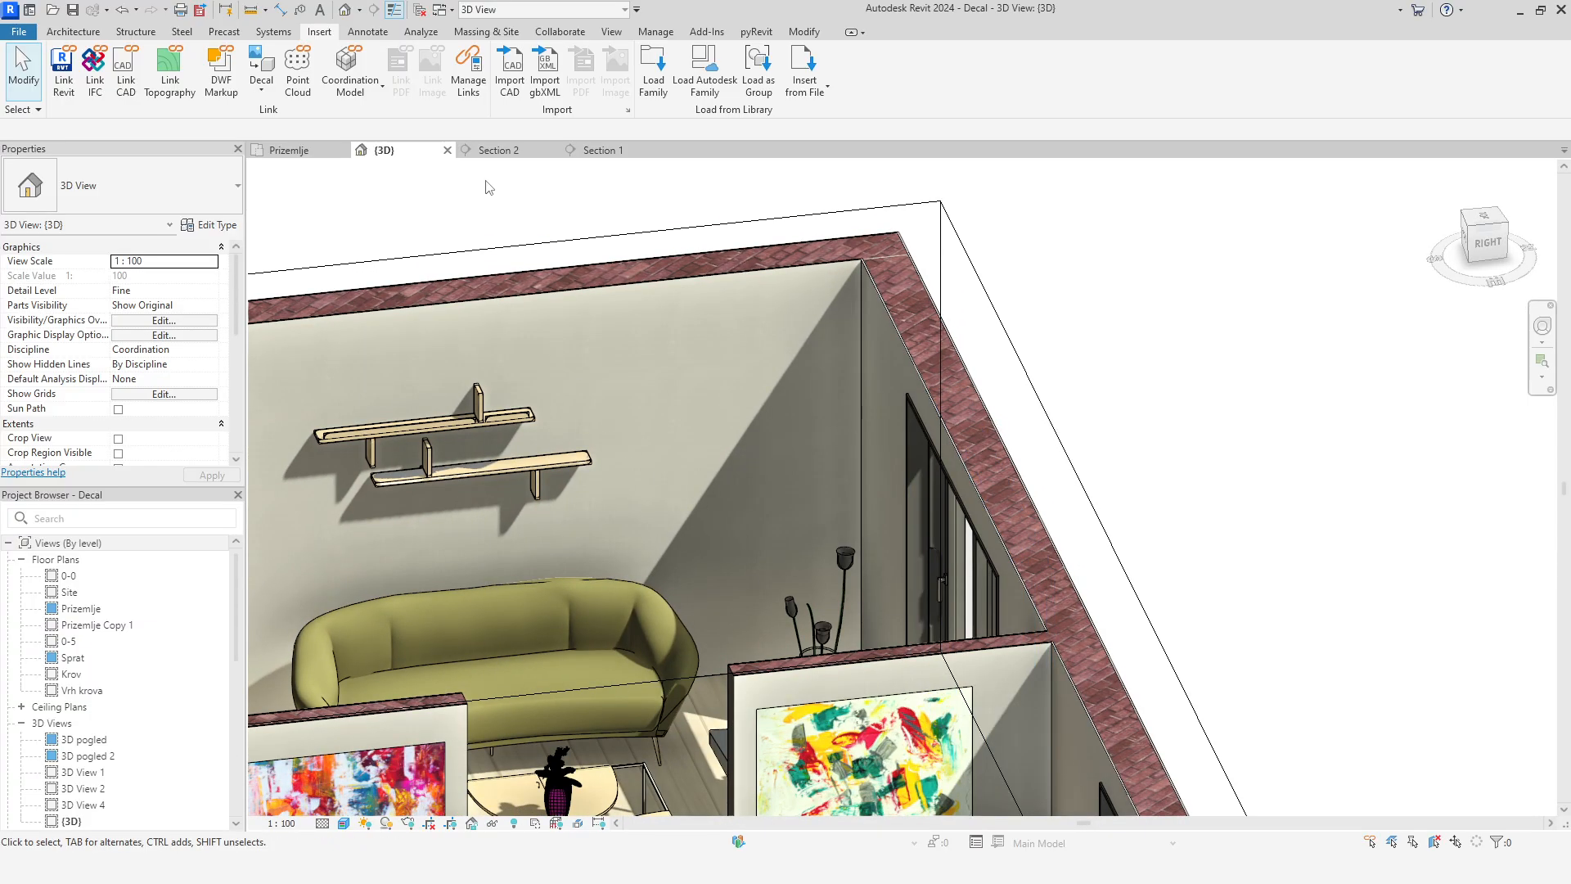
# In the Prizemlje floor plan, move the section line from grid 4 to between grids 1 and 2, and open Section 2
pyautogui.click(289, 150)
pyautogui.scroll(-4, 857, 516)
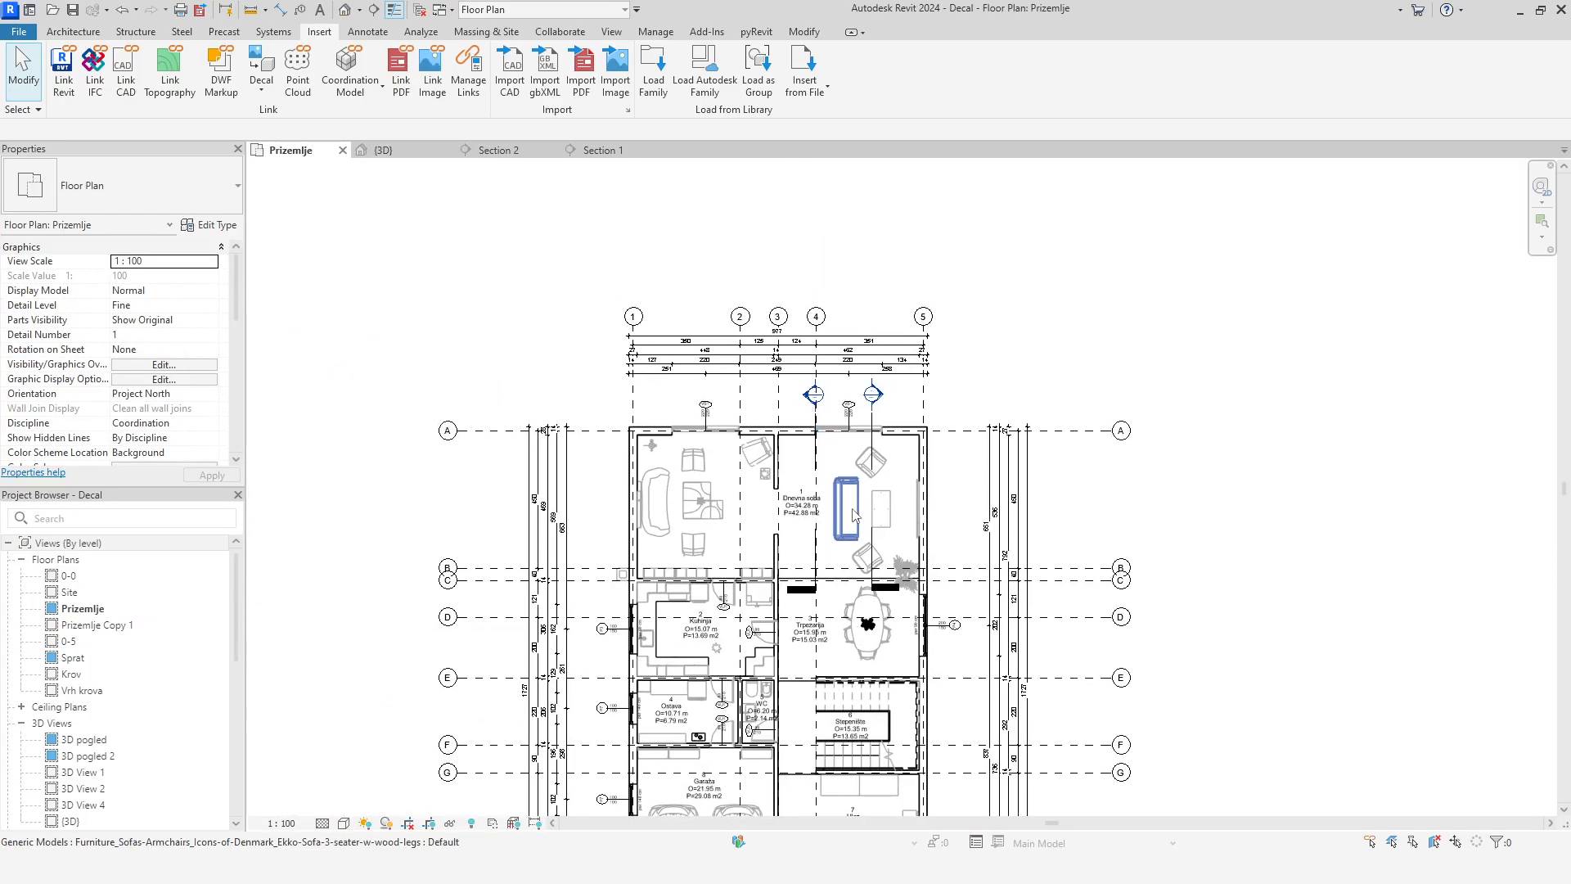
pyautogui.scroll(3, 856, 515)
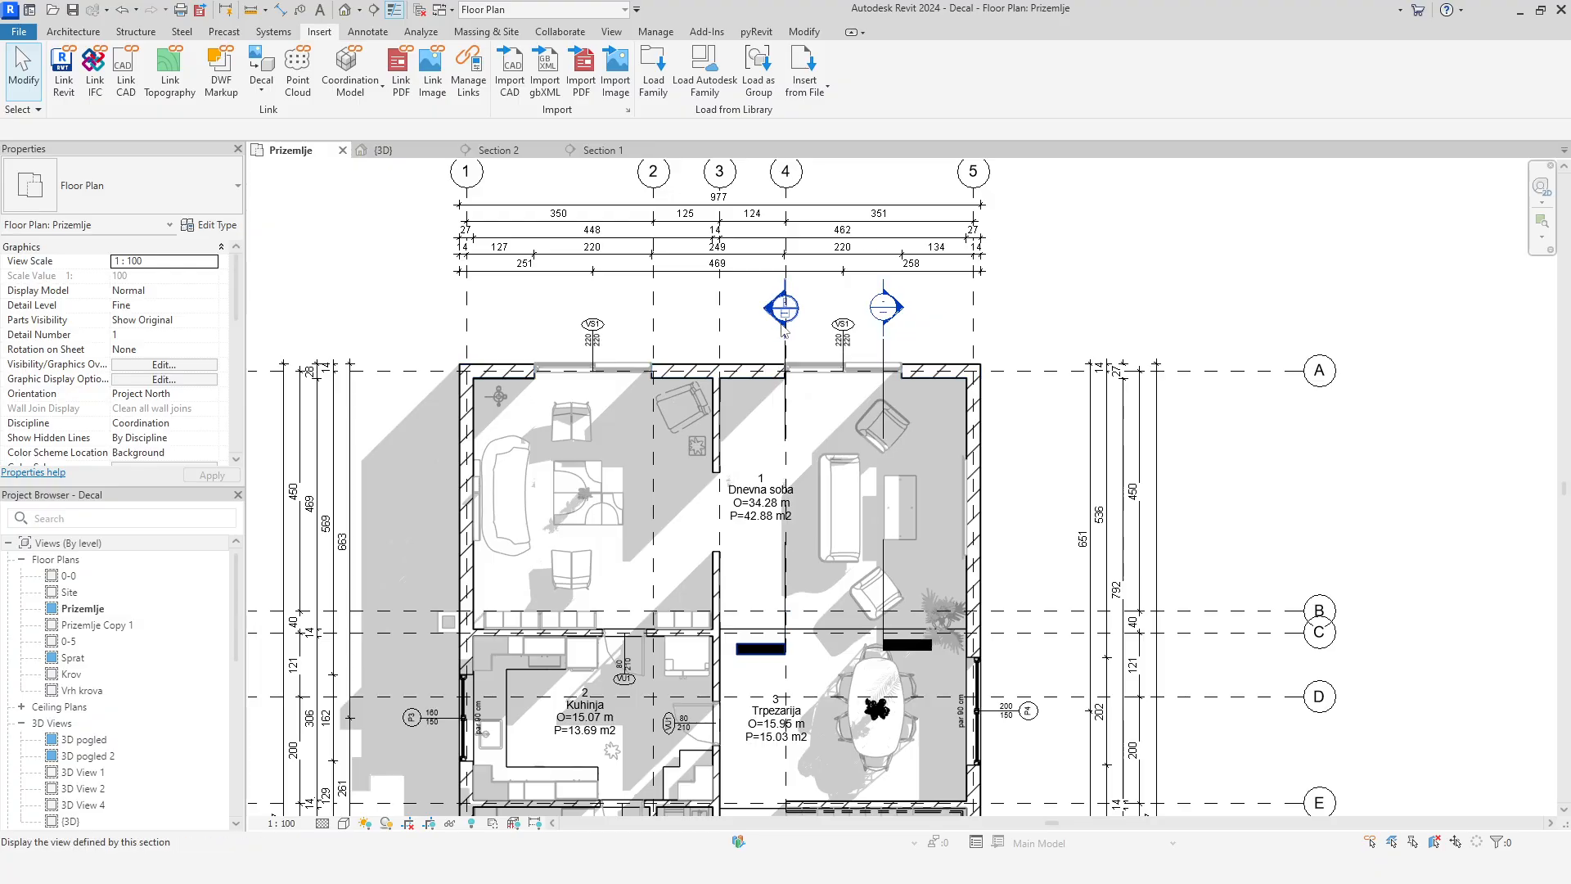
pyautogui.moveTo(785, 405); pyautogui.dragTo(510, 319)
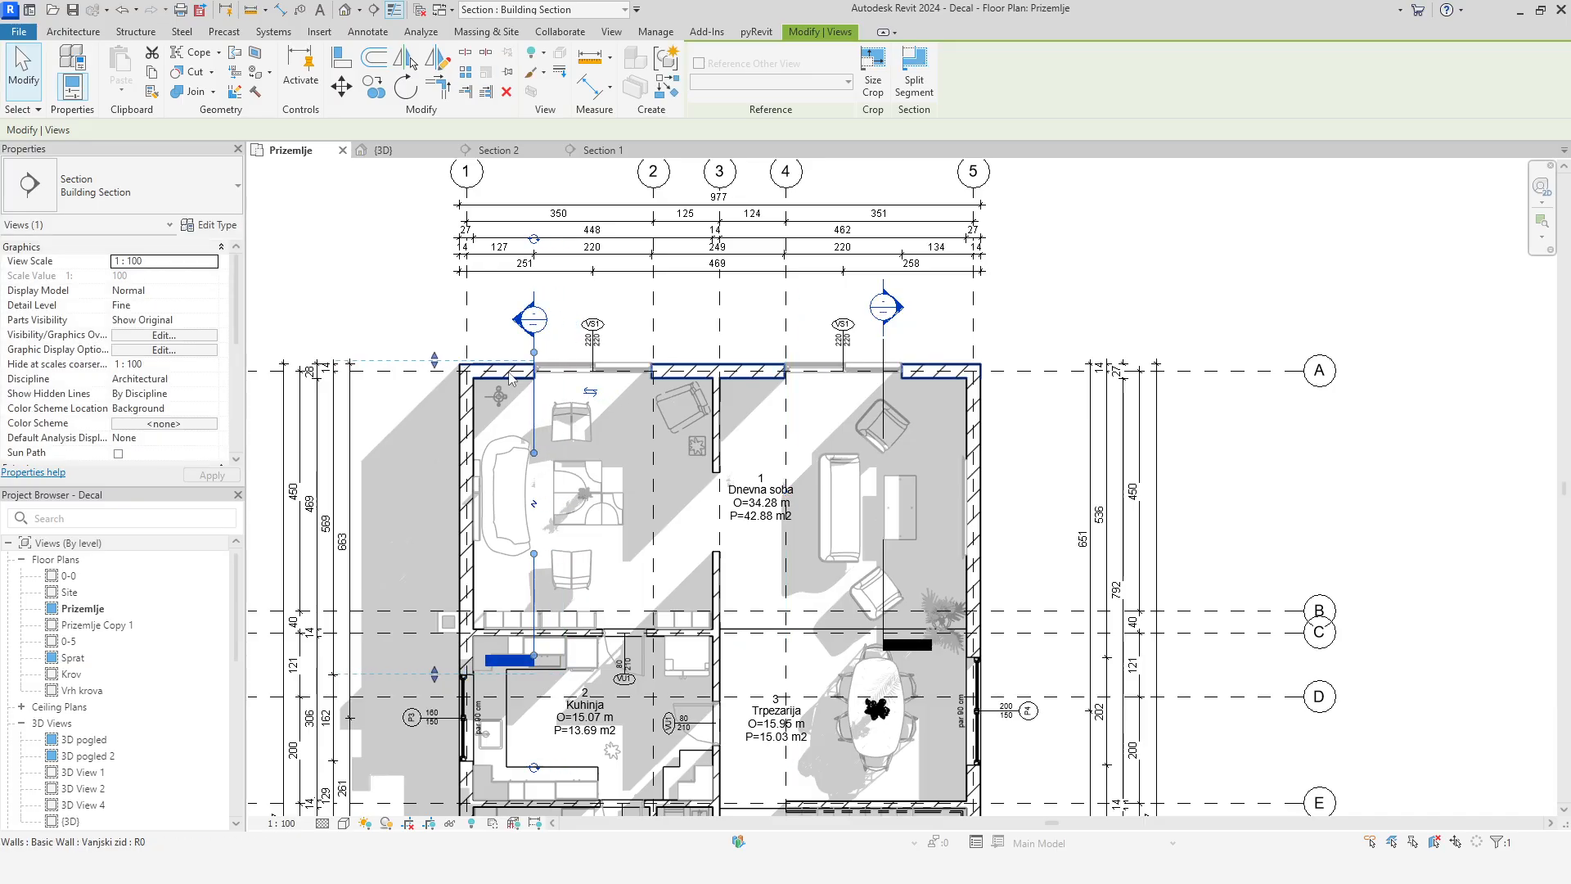
pyautogui.doubleClick(512, 319)
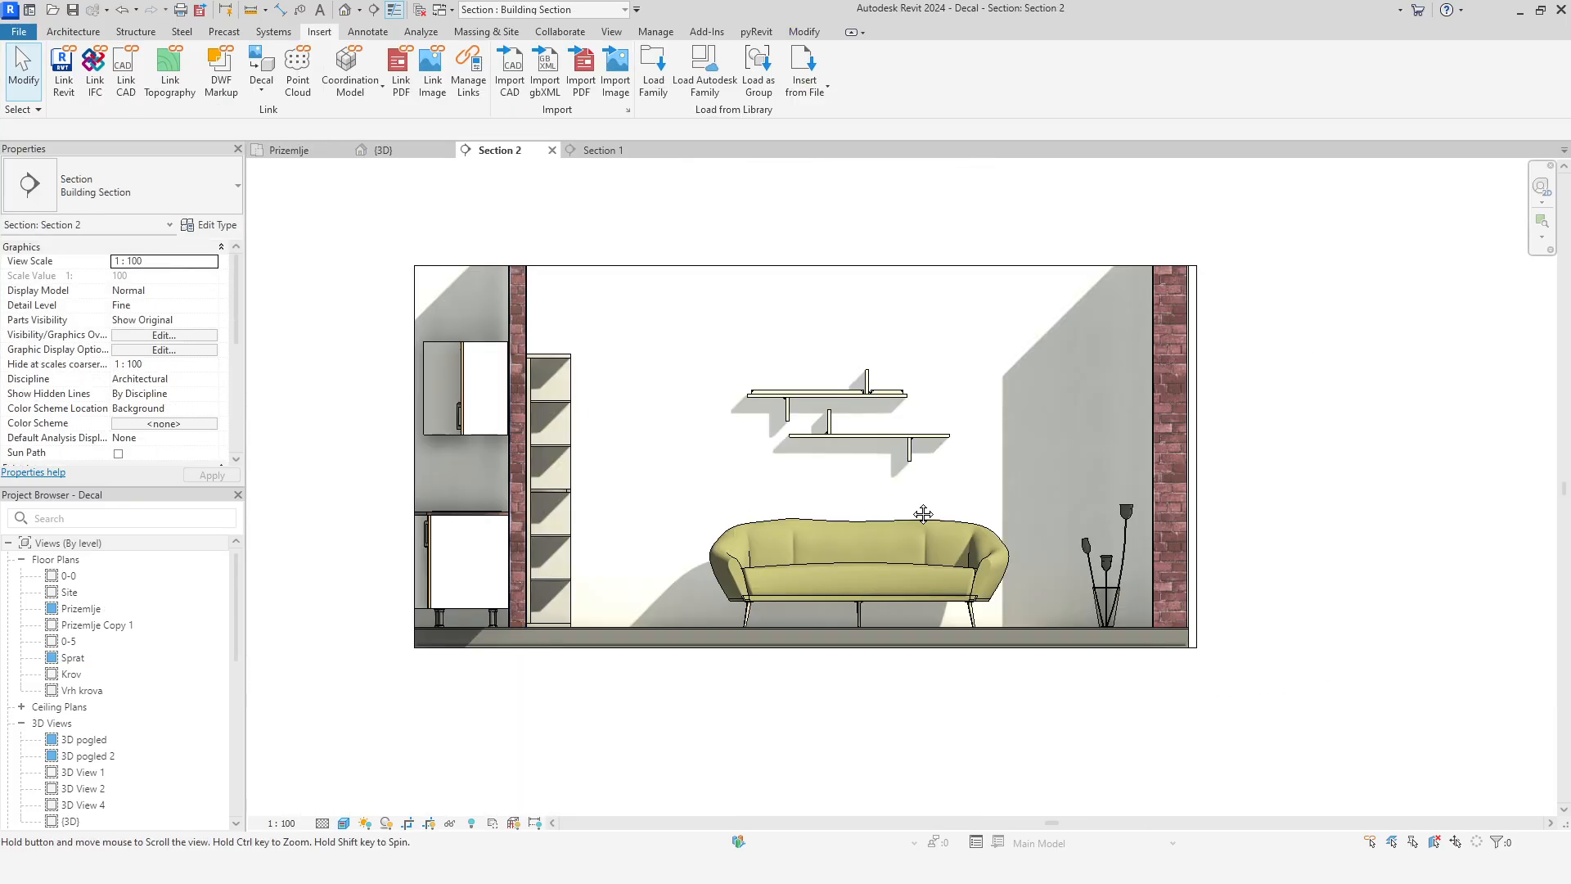
pyautogui.moveTo(923, 513); pyautogui.dragTo(766, 553, button='middle')
pyautogui.scroll(1, 883, 440)
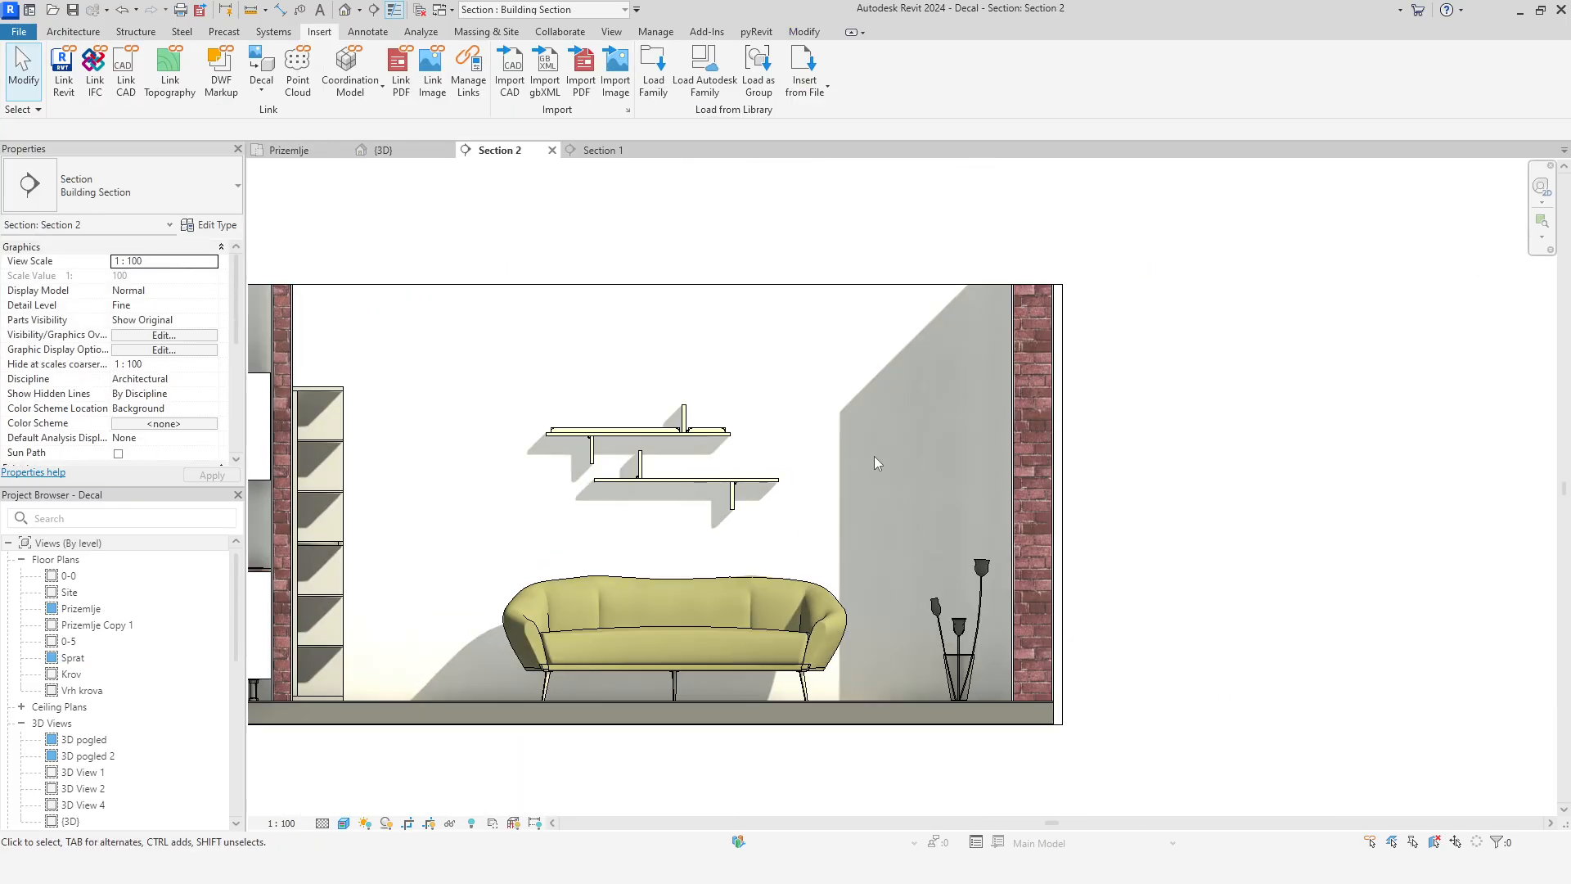
# Create a new decal type named LOGO with the image file "How to .png" as its source
pyautogui.click(263, 93)
pyautogui.click(282, 127)
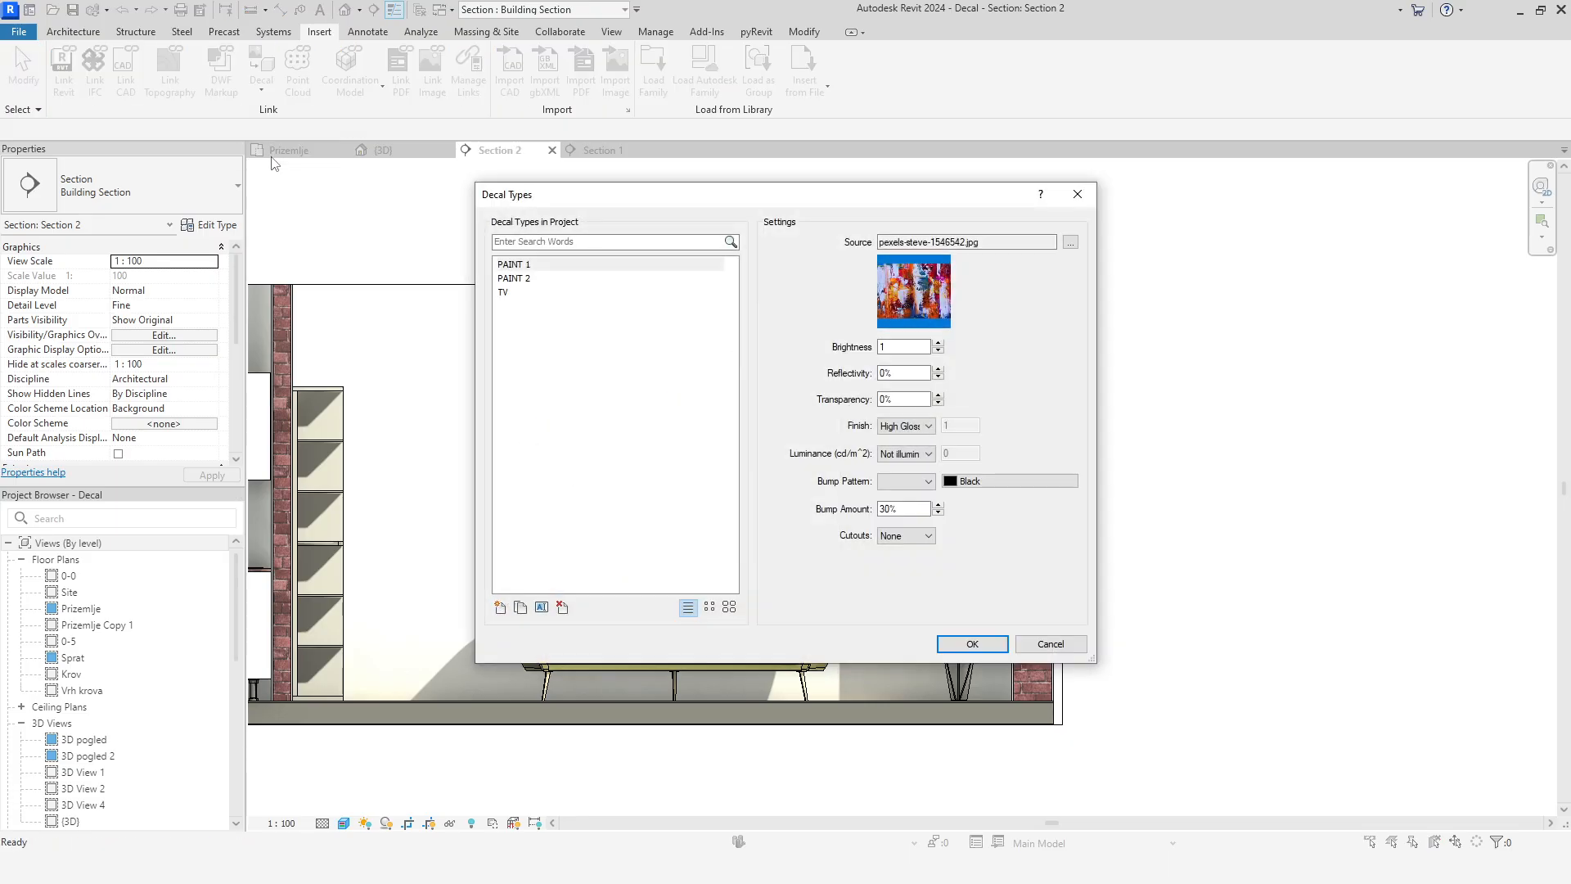
pyautogui.click(499, 608)
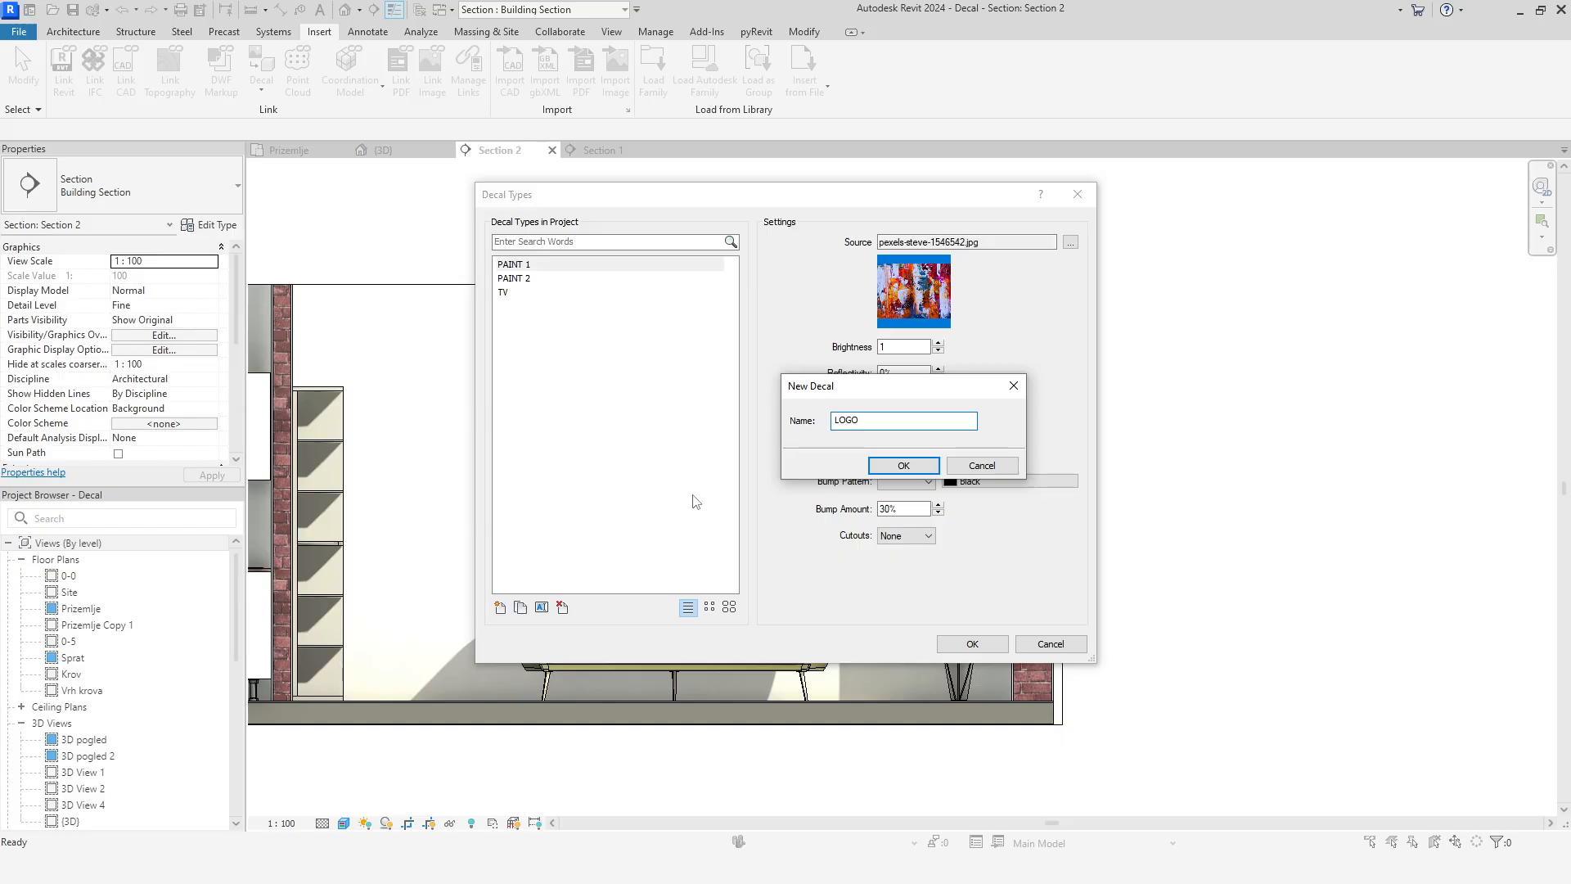
pyautogui.write('LOGO')
pyautogui.click(904, 466)
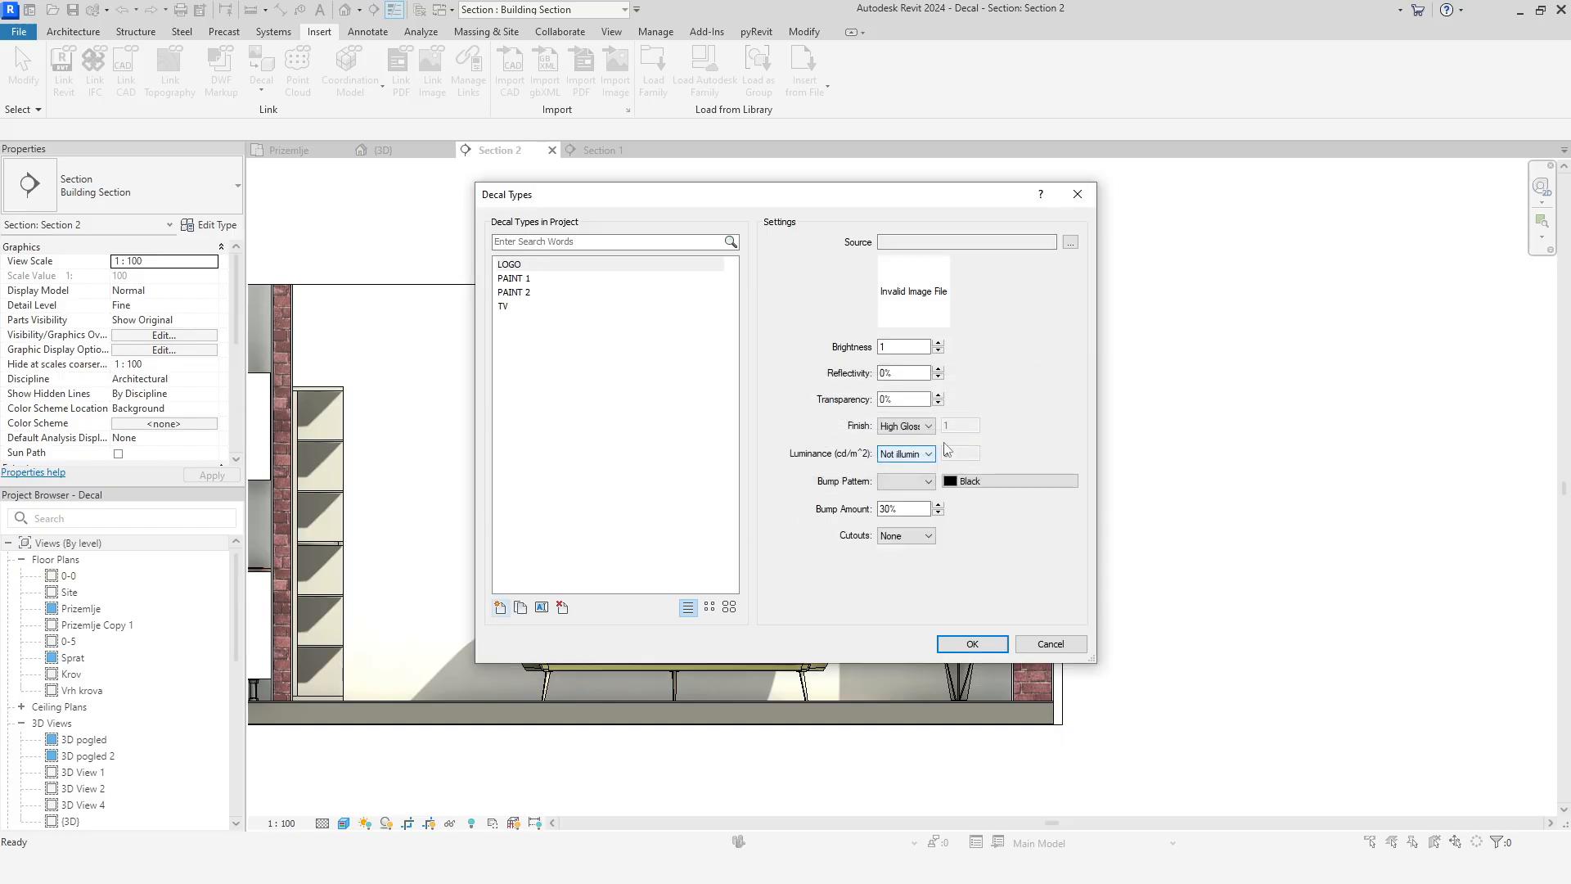
pyautogui.click(1069, 242)
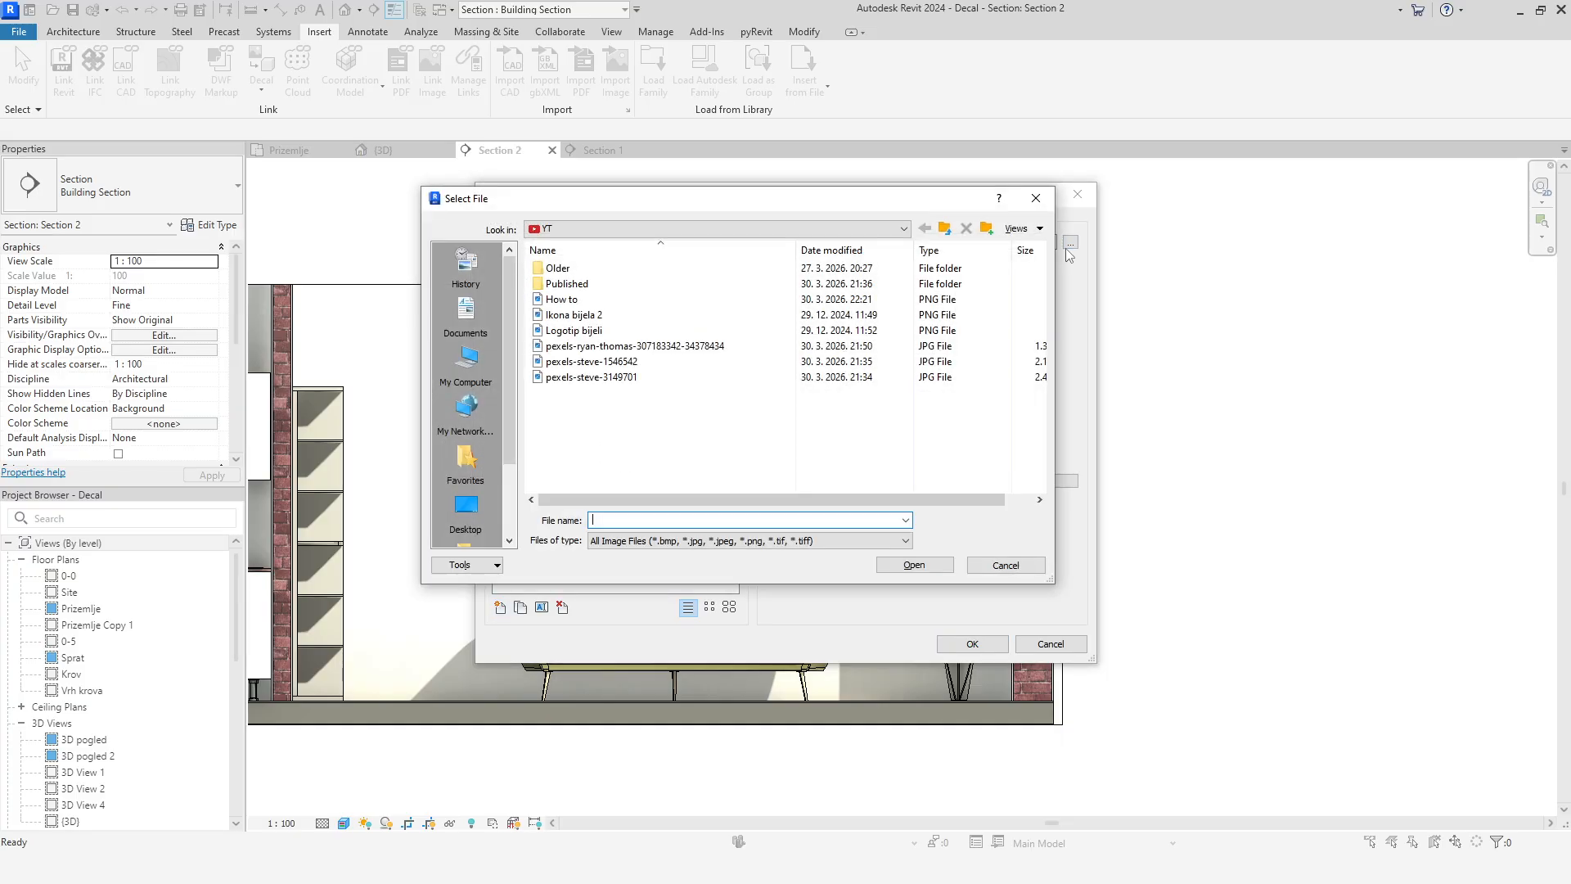
pyautogui.click(564, 299)
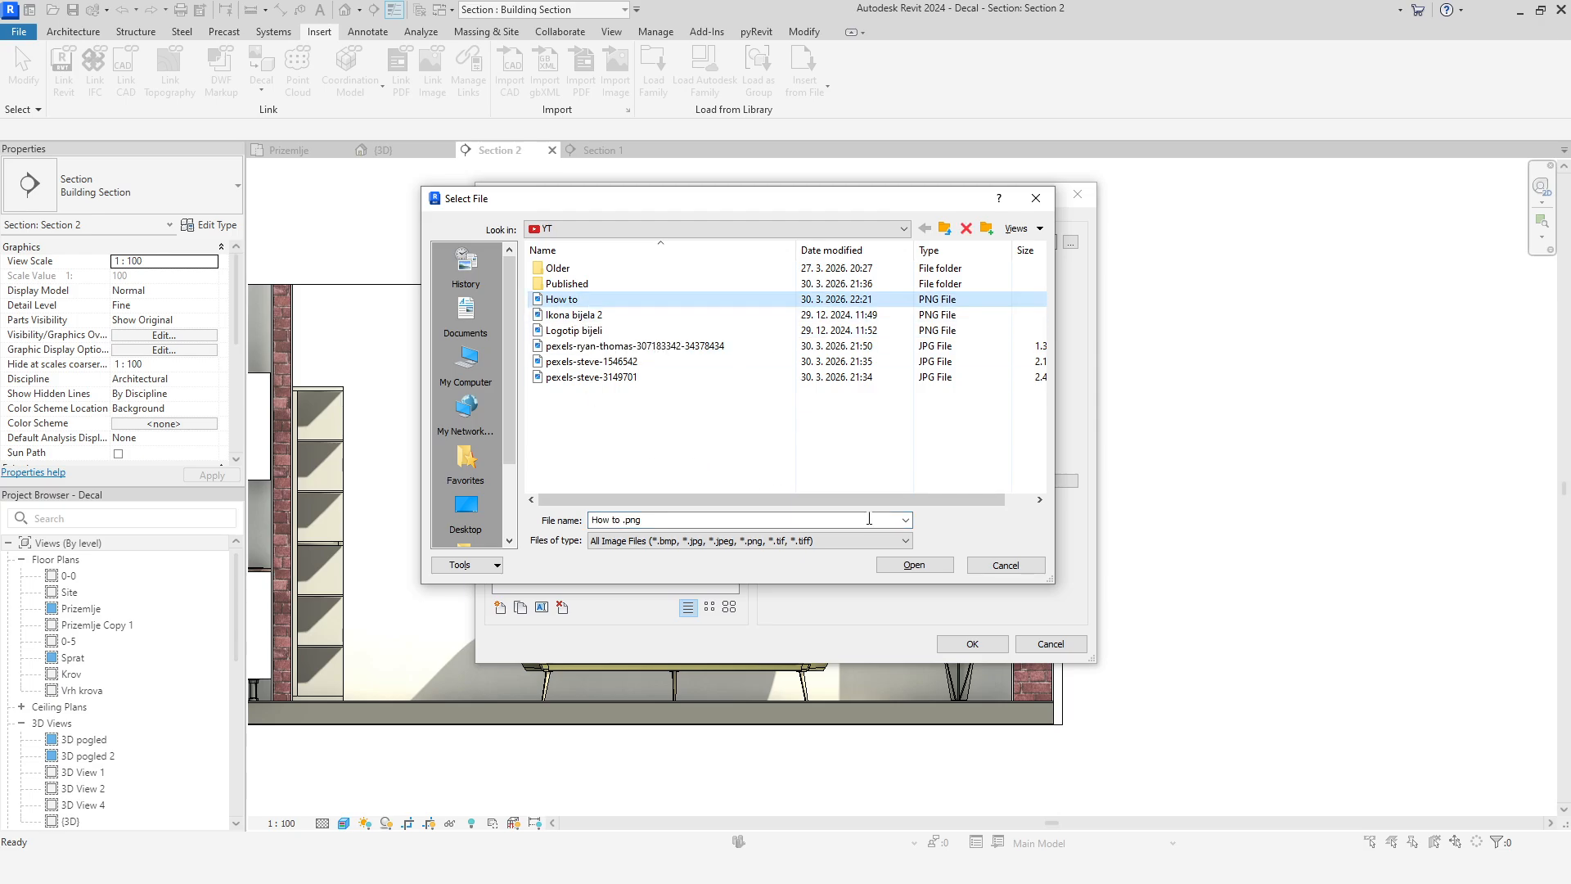
pyautogui.click(908, 565)
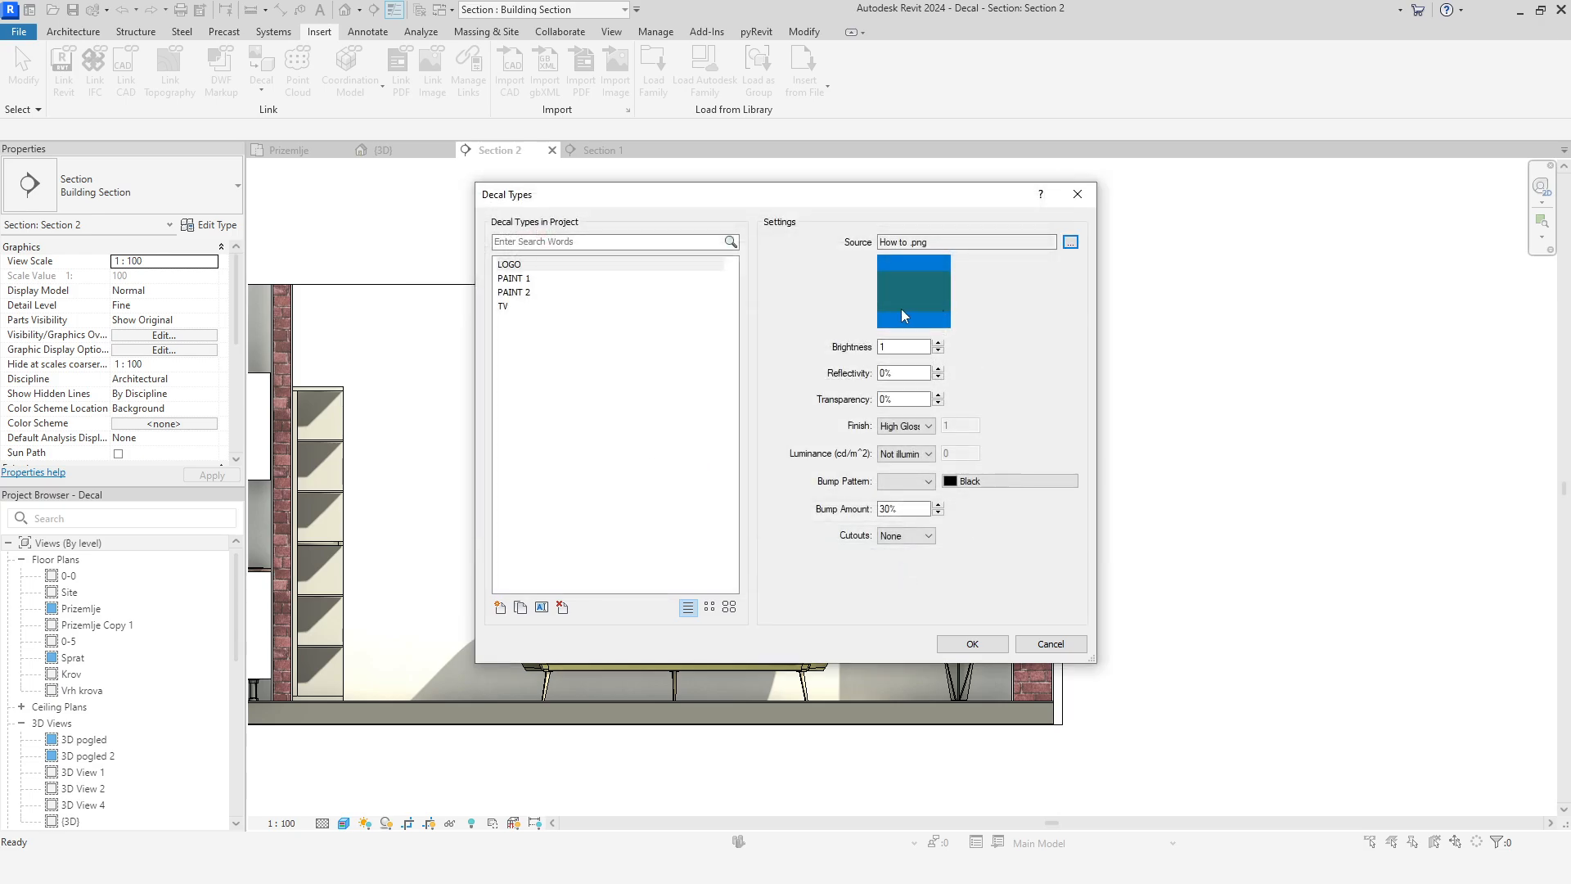
pyautogui.click(969, 644)
# Place a LOGO decal about 108 wide and 61 high on the wall beside the wall shelves in Section 2
pyautogui.scroll(2, 845, 422)
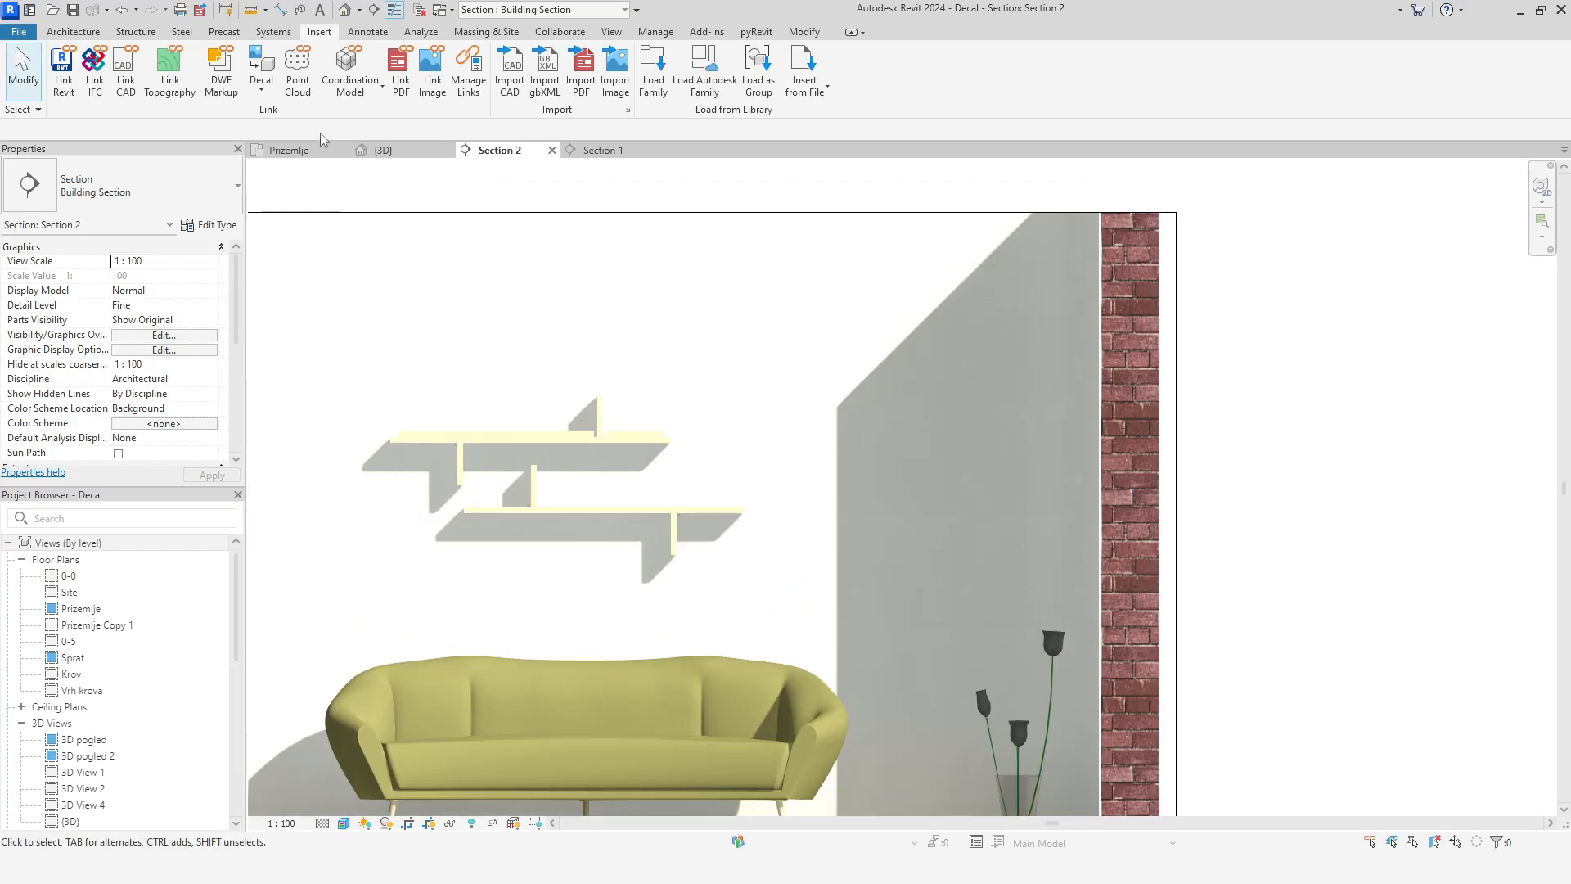
pyautogui.click(261, 61)
pyautogui.scroll(2, 824, 445)
pyautogui.click(794, 406)
pyautogui.moveTo(914, 580); pyautogui.dragTo(950, 615, button='middle')
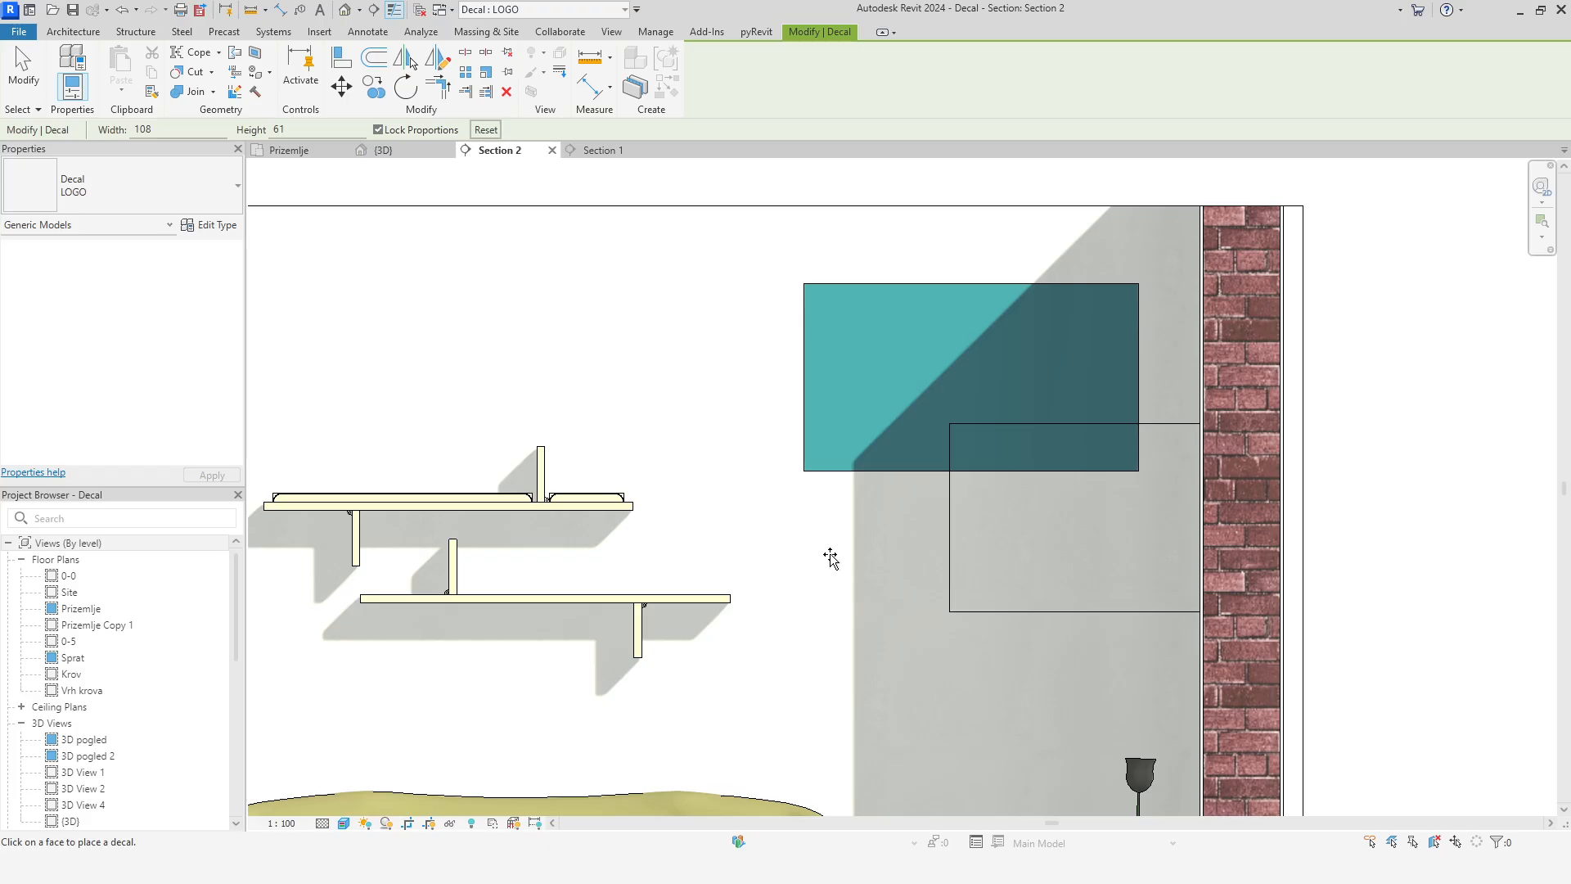
pyautogui.press('Escape')
# Move the LOGO decal onto the empty wall area between the tall shelving unit and the wall shelves
pyautogui.moveTo(831, 558); pyautogui.dragTo(1017, 606, button='middle')
pyautogui.click(1029, 529)
pyautogui.moveTo(1028, 528); pyautogui.dragTo(510, 486)
pyautogui.moveTo(572, 614); pyautogui.dragTo(931, 601, button='middle')
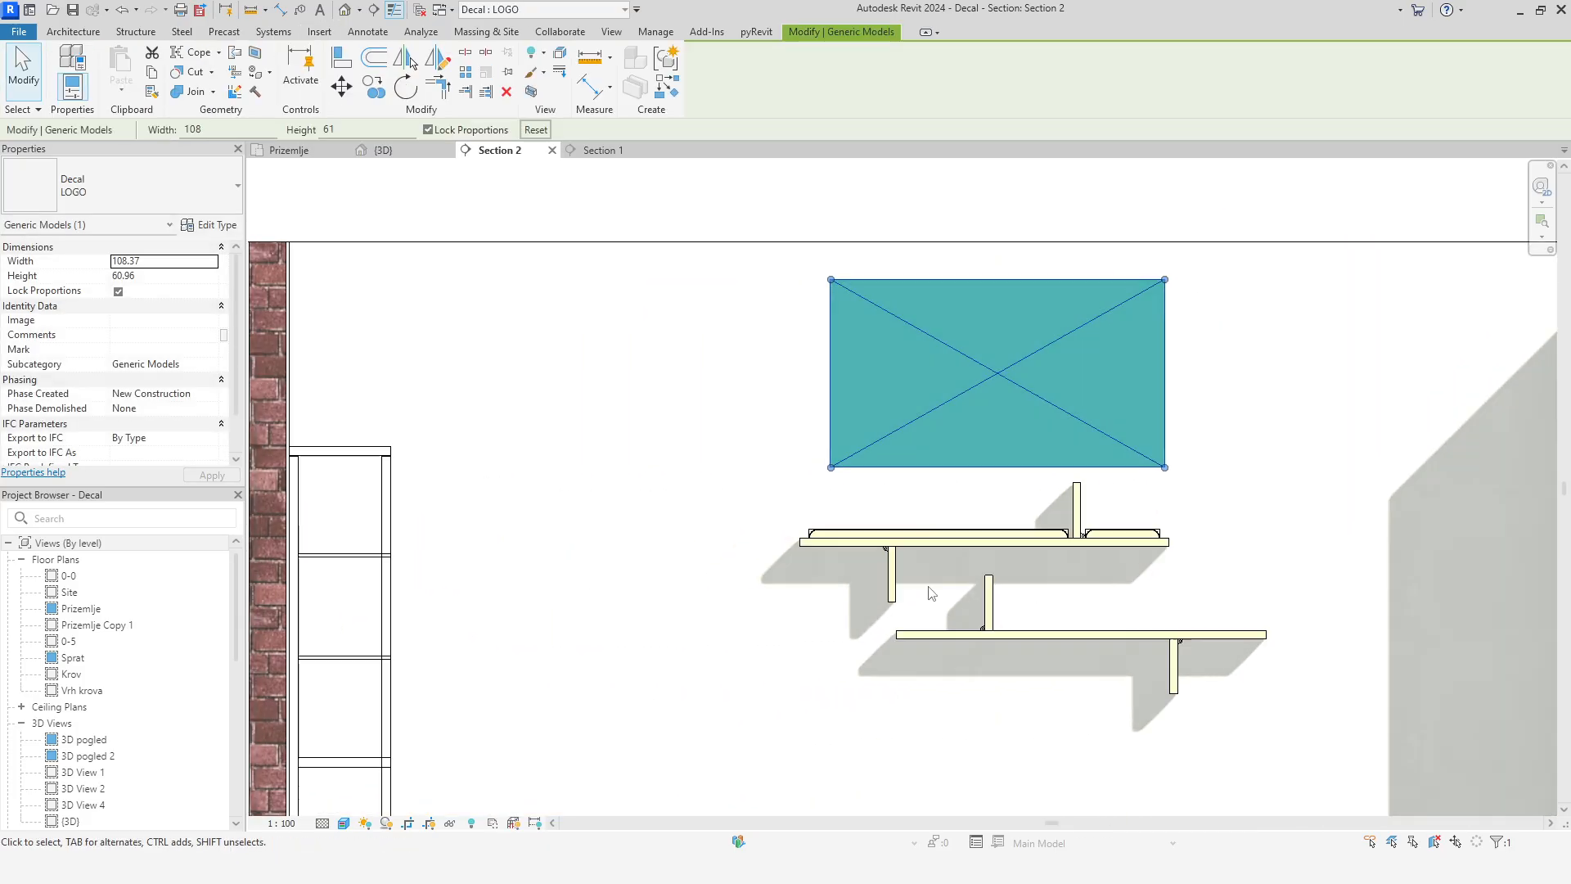
pyautogui.moveTo(891, 467); pyautogui.dragTo(505, 493)
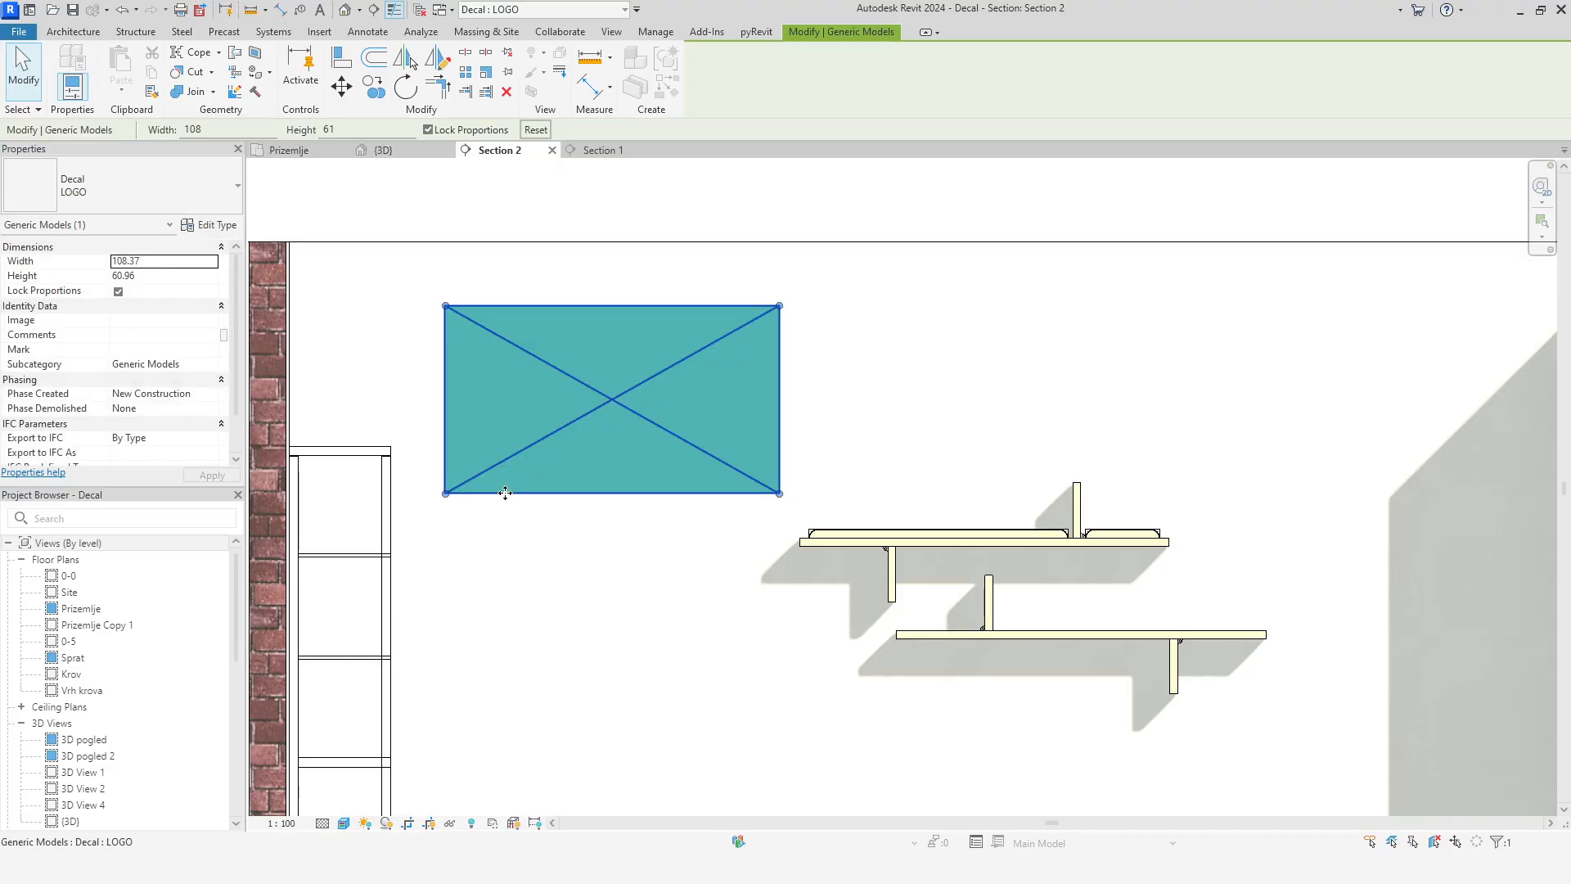
pyautogui.moveTo(702, 693); pyautogui.dragTo(761, 701, button='middle')
pyautogui.click(661, 547)
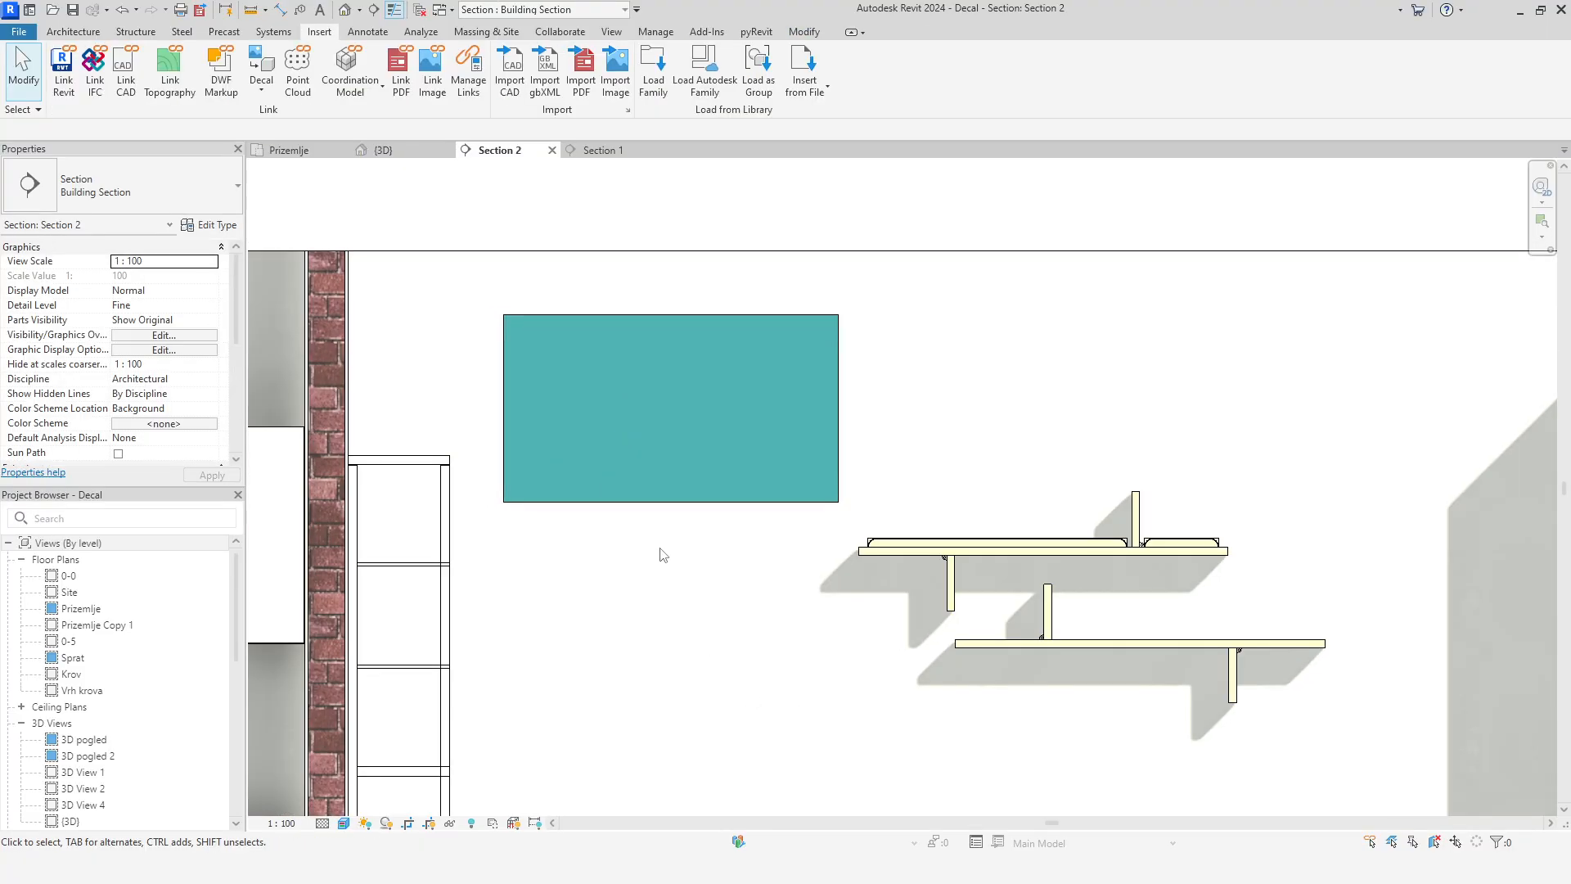
# Inspect the placed LOGO decal's attributes in its type properties without changing them
pyautogui.click(647, 500)
pyautogui.click(213, 225)
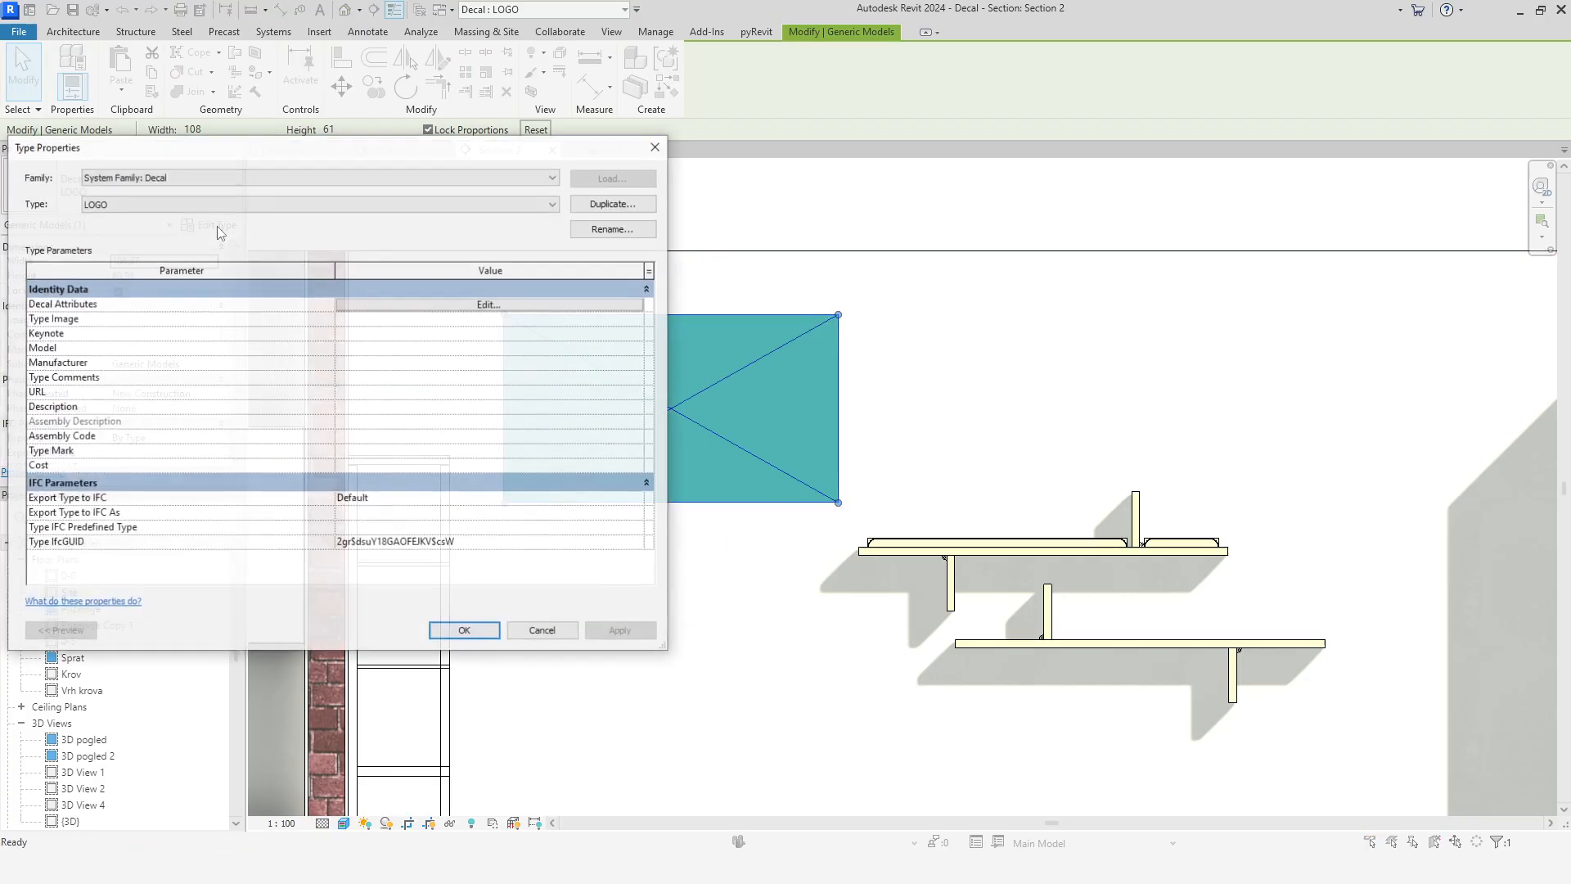
pyautogui.click(399, 304)
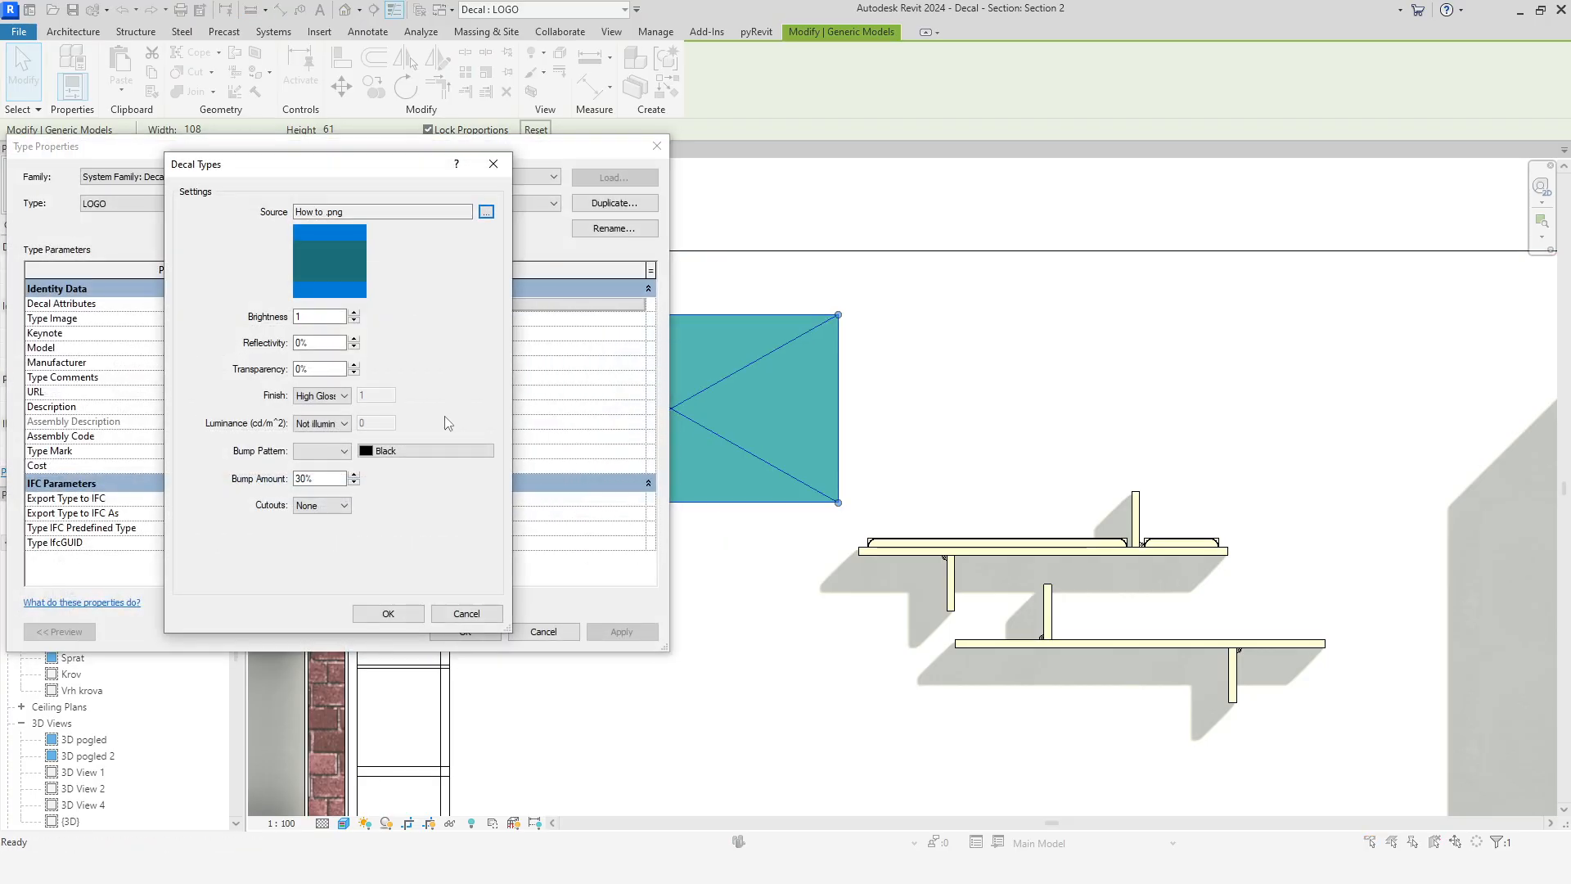
pyautogui.click(466, 613)
pyautogui.click(543, 630)
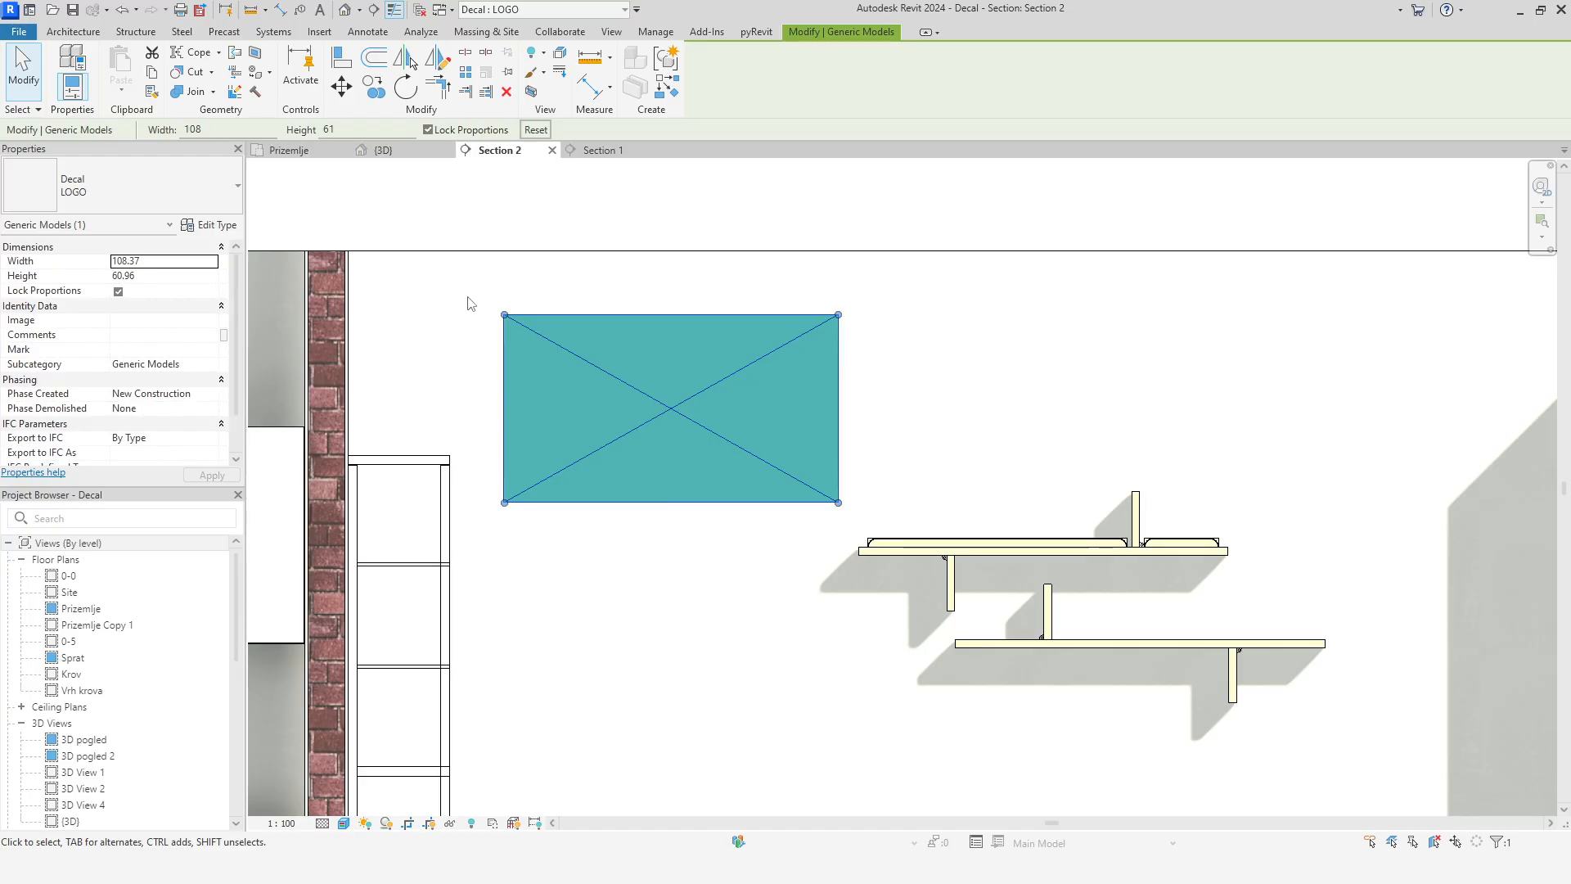
# Open the project's decal types and display the settings of the LOGO type
pyautogui.press('Escape')
pyautogui.click(319, 31)
pyautogui.click(261, 90)
pyautogui.click(277, 151)
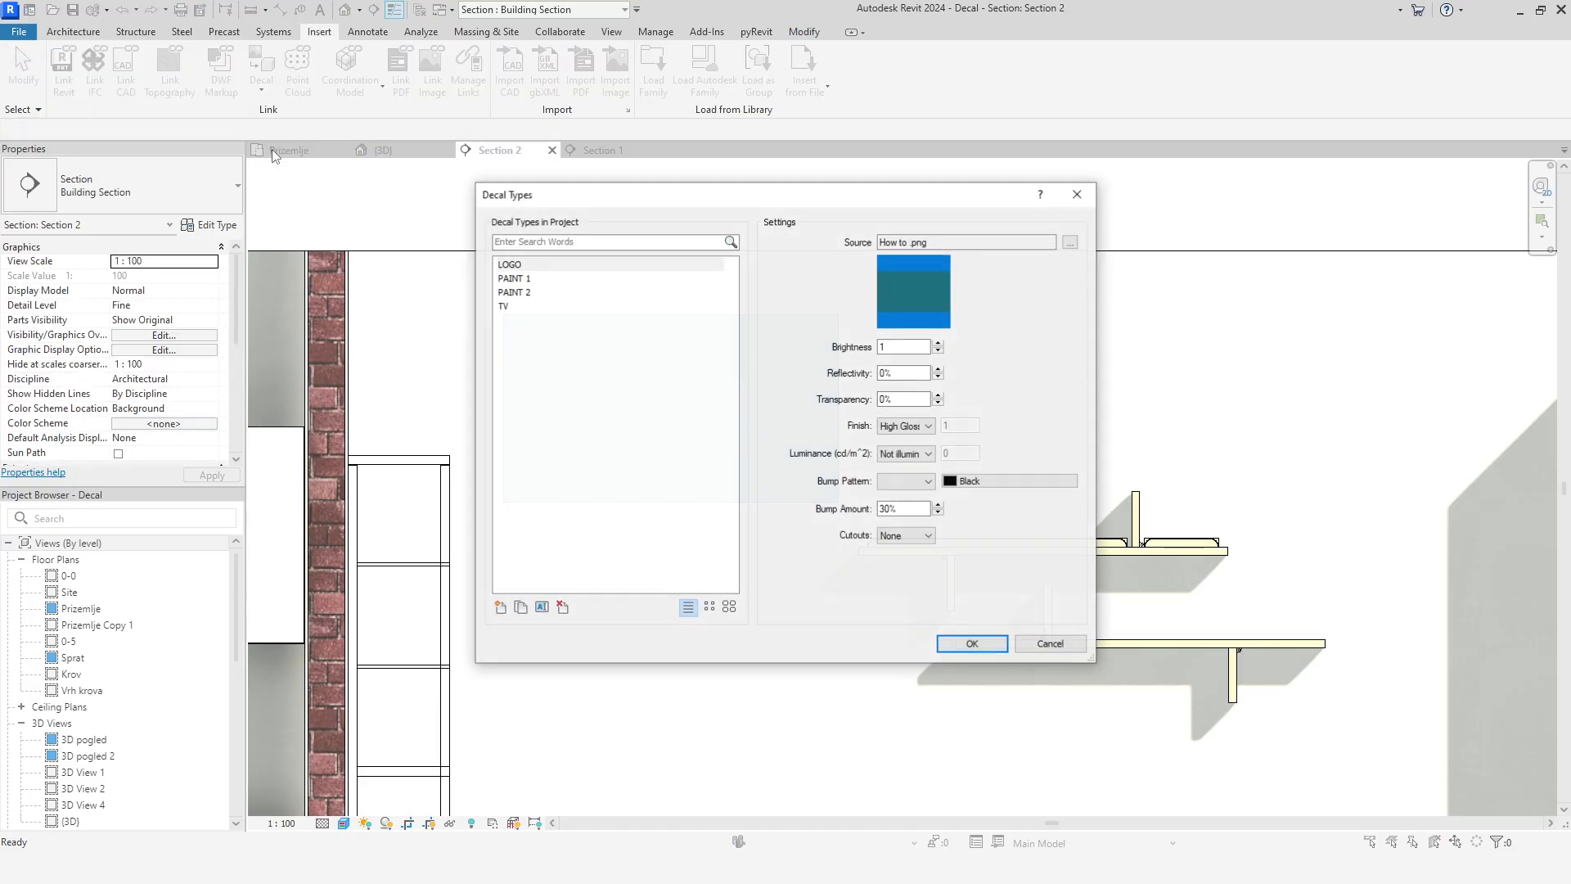
pyautogui.click(540, 265)
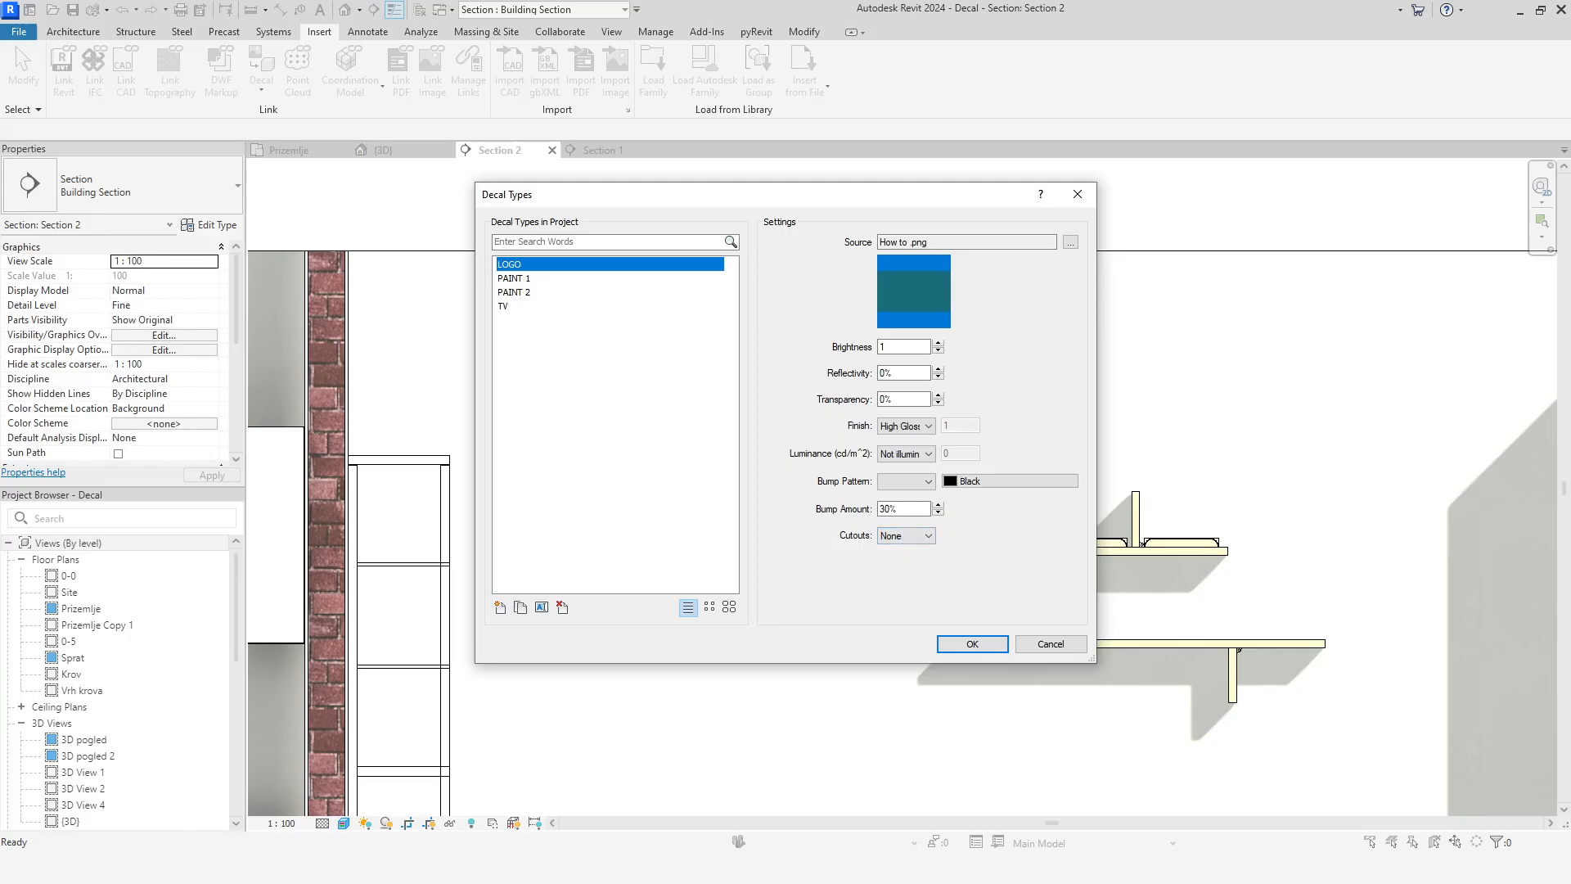
# Switch to File Explorer and view the image Logotip bijeli in the YT folder
pyautogui.hotkey('alt', 'Tab')
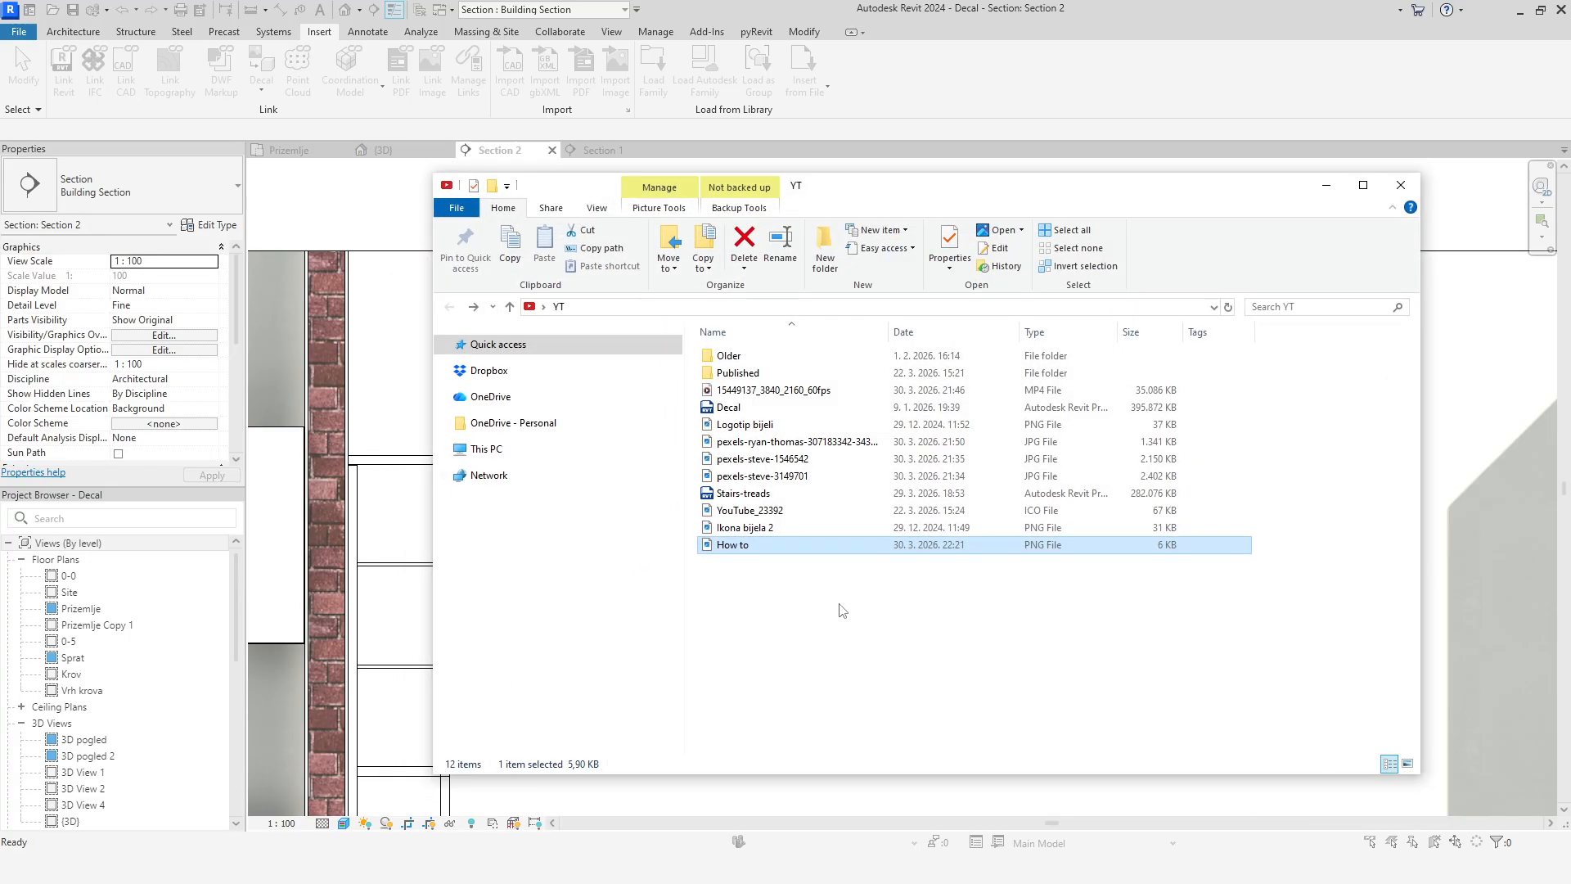
pyautogui.doubleClick(754, 424)
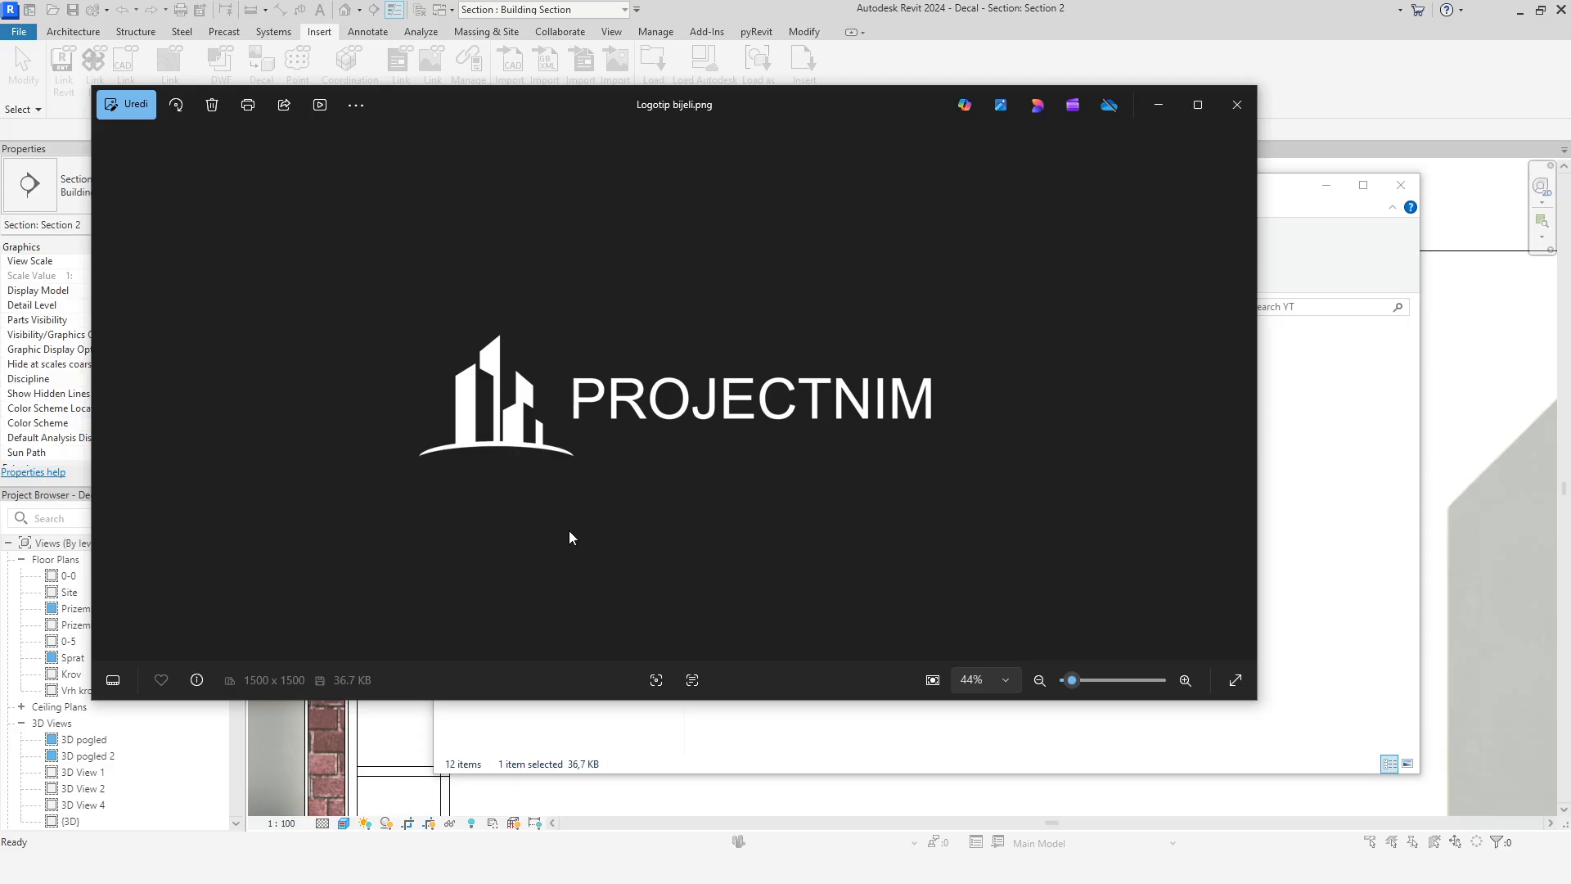
# View the image Ikona bijela 2 from the YT folder
pyautogui.click(1230, 109)
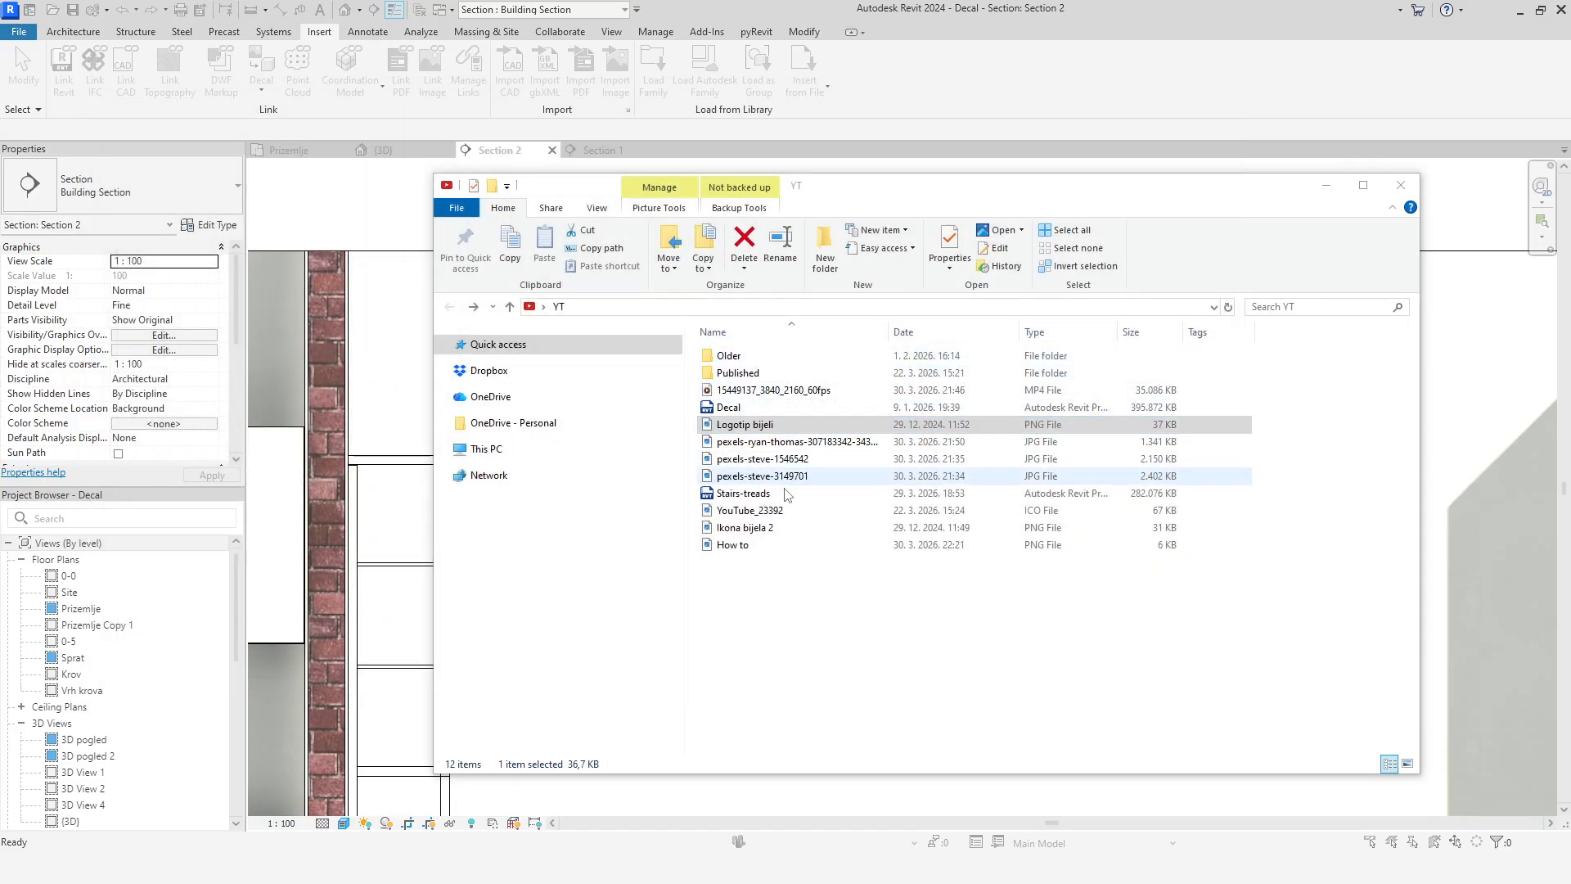
pyautogui.click(769, 529)
pyautogui.doubleClick(769, 528)
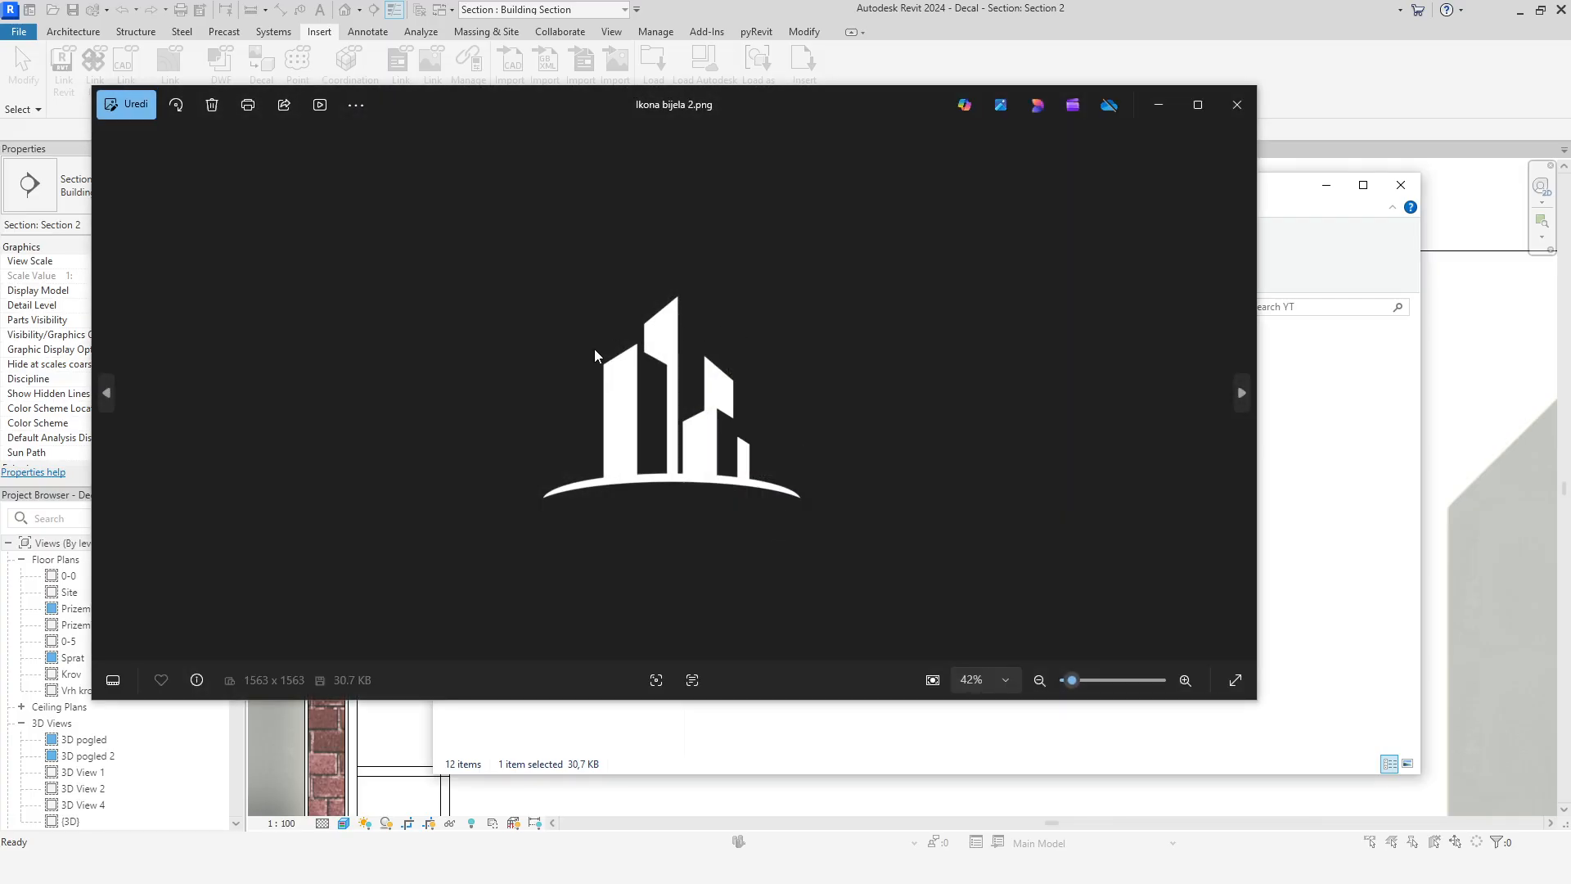
pyautogui.click(1158, 109)
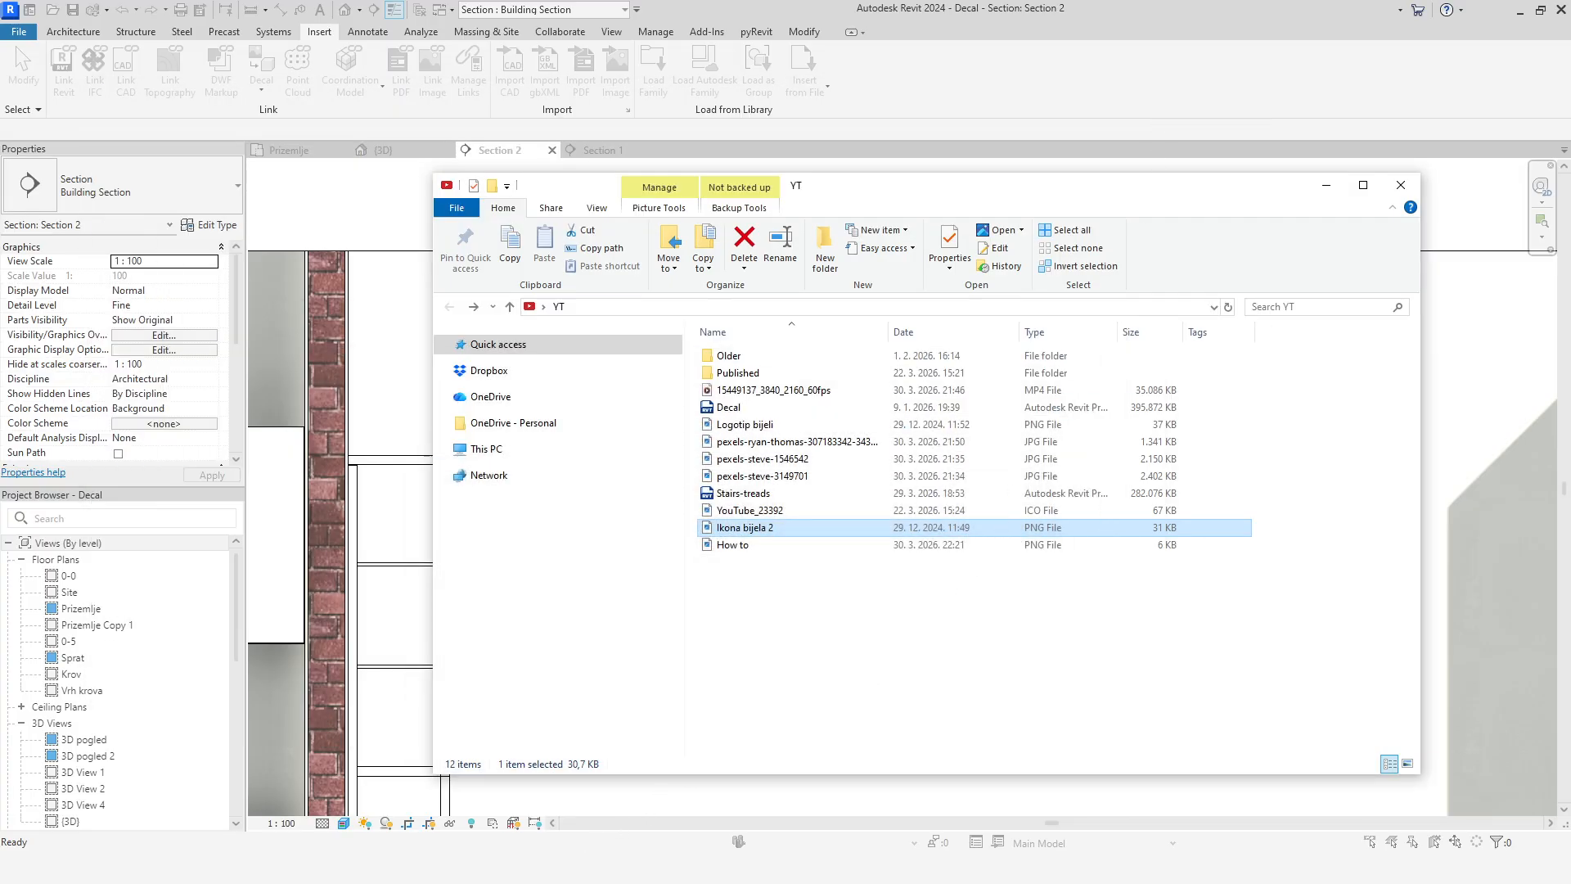
# Return to Revit and give the LOGO decal type an image-file cutout using Logotip bijeli.png
pyautogui.hotkey('alt', 'Tab')
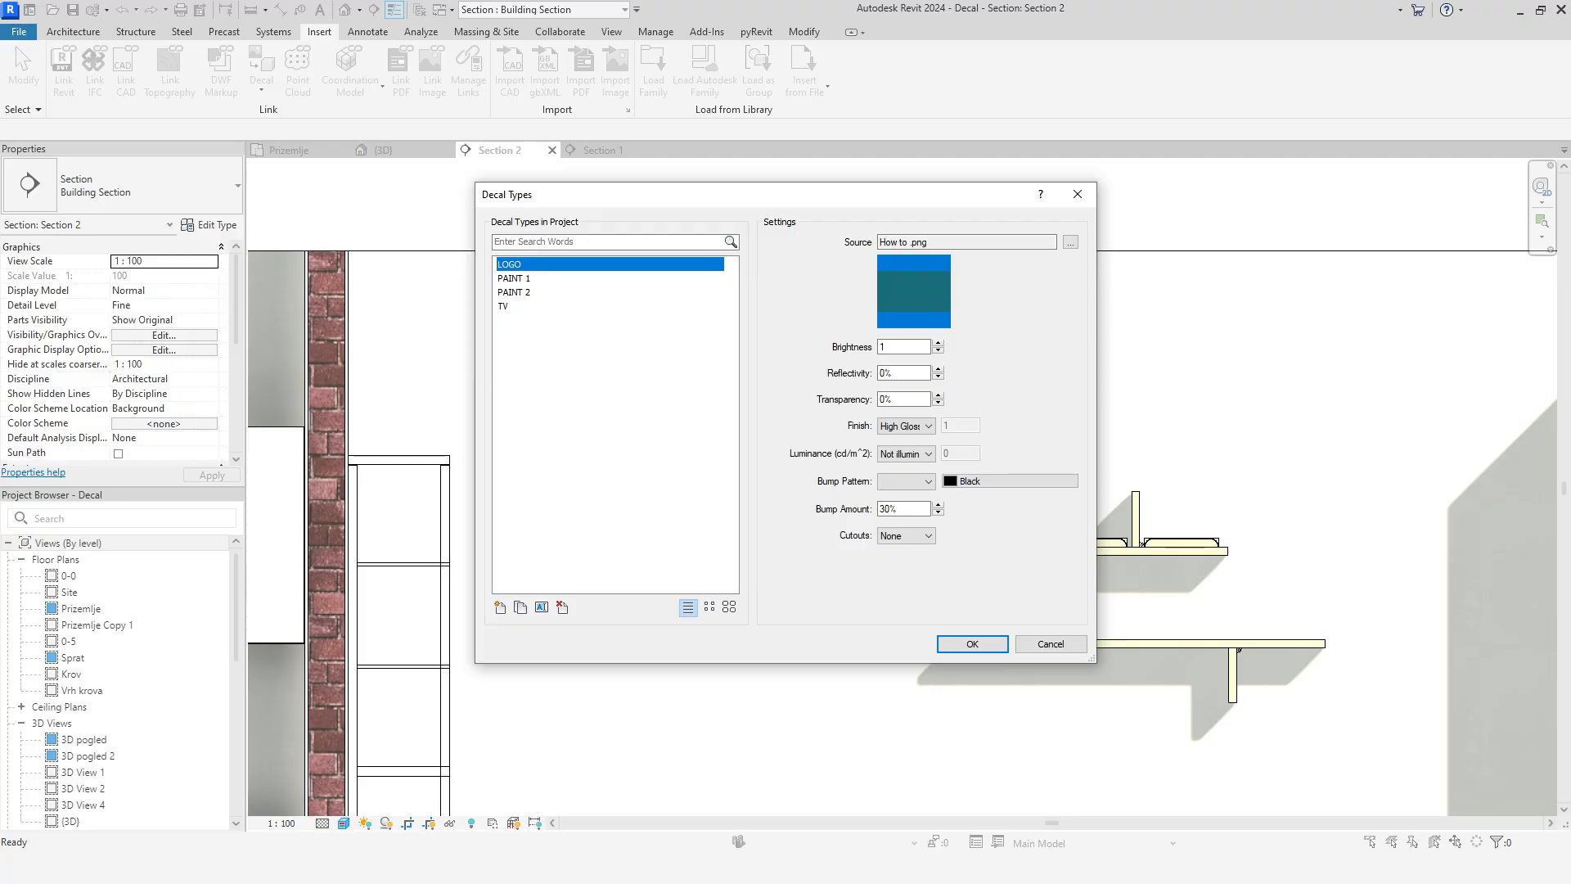
pyautogui.click(929, 536)
pyautogui.click(900, 562)
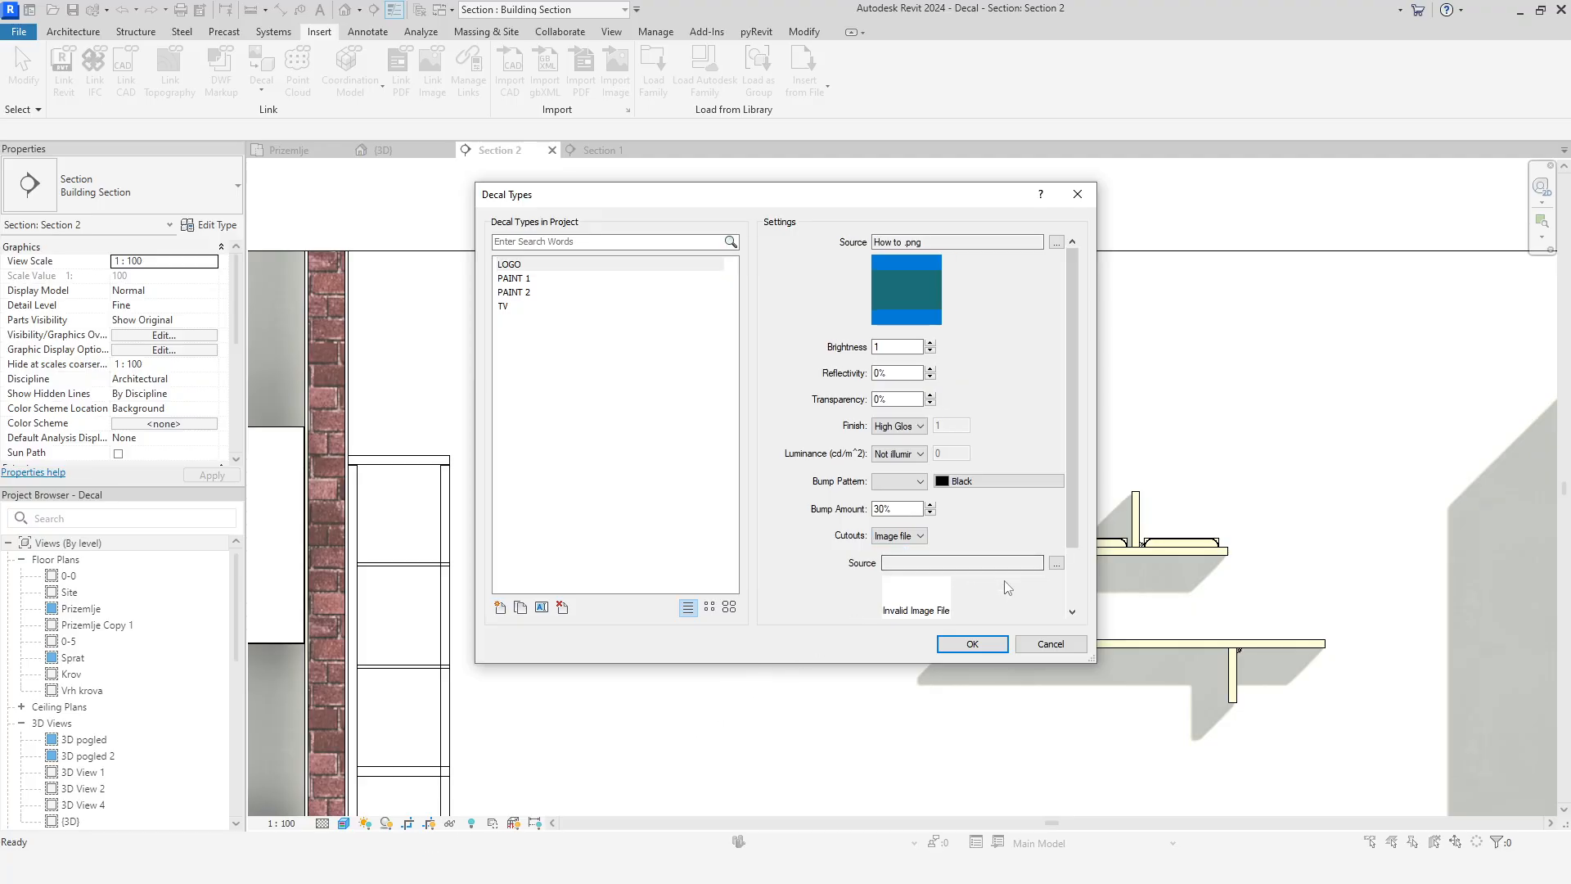
pyautogui.click(1056, 563)
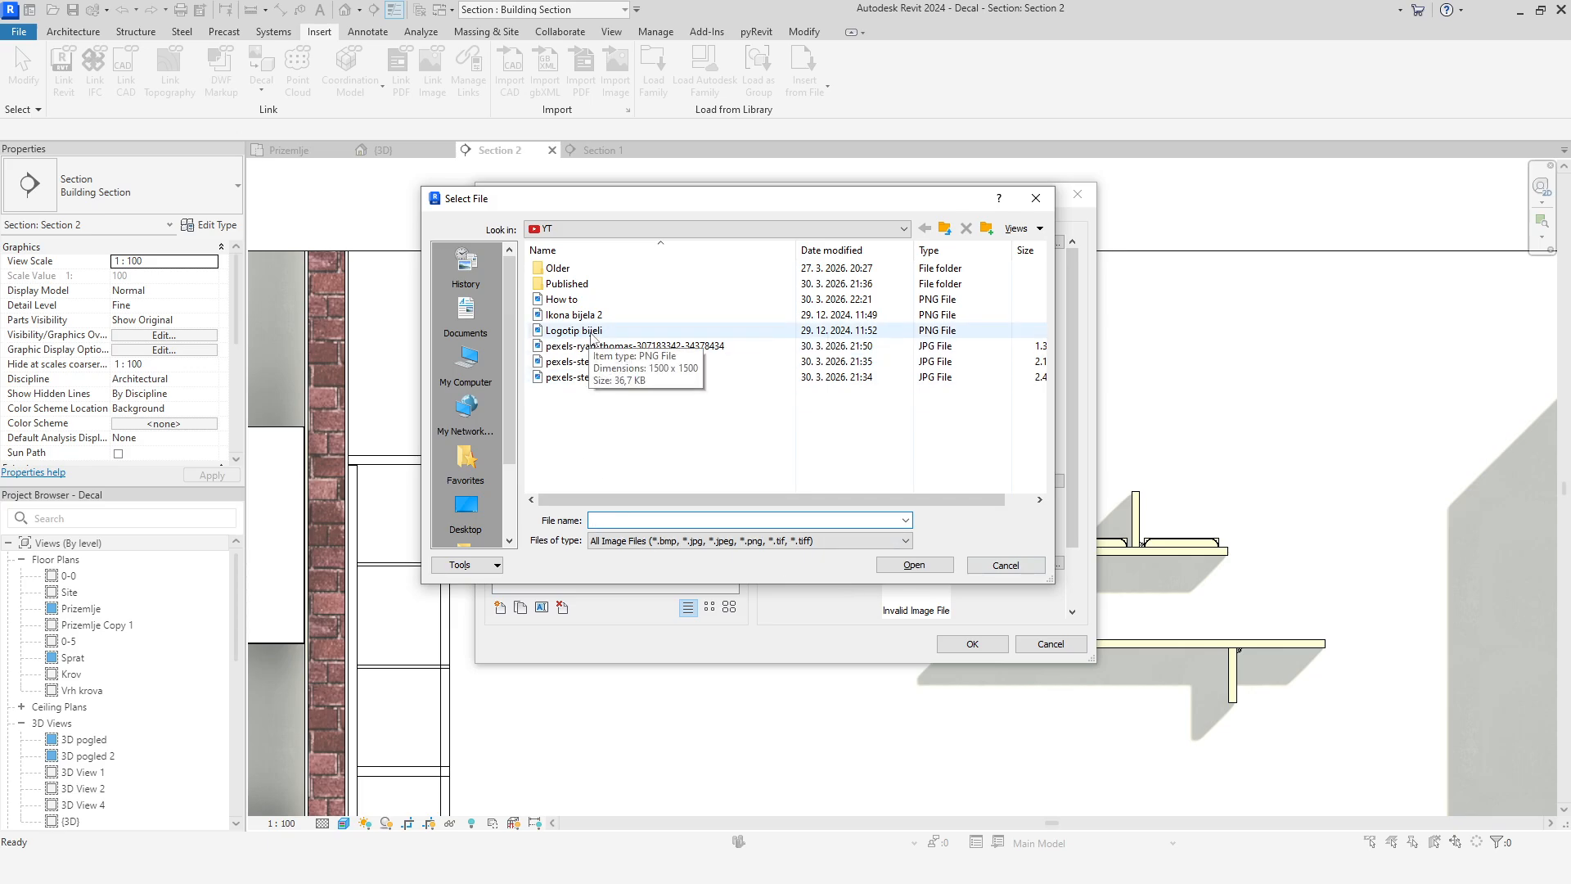
pyautogui.click(594, 334)
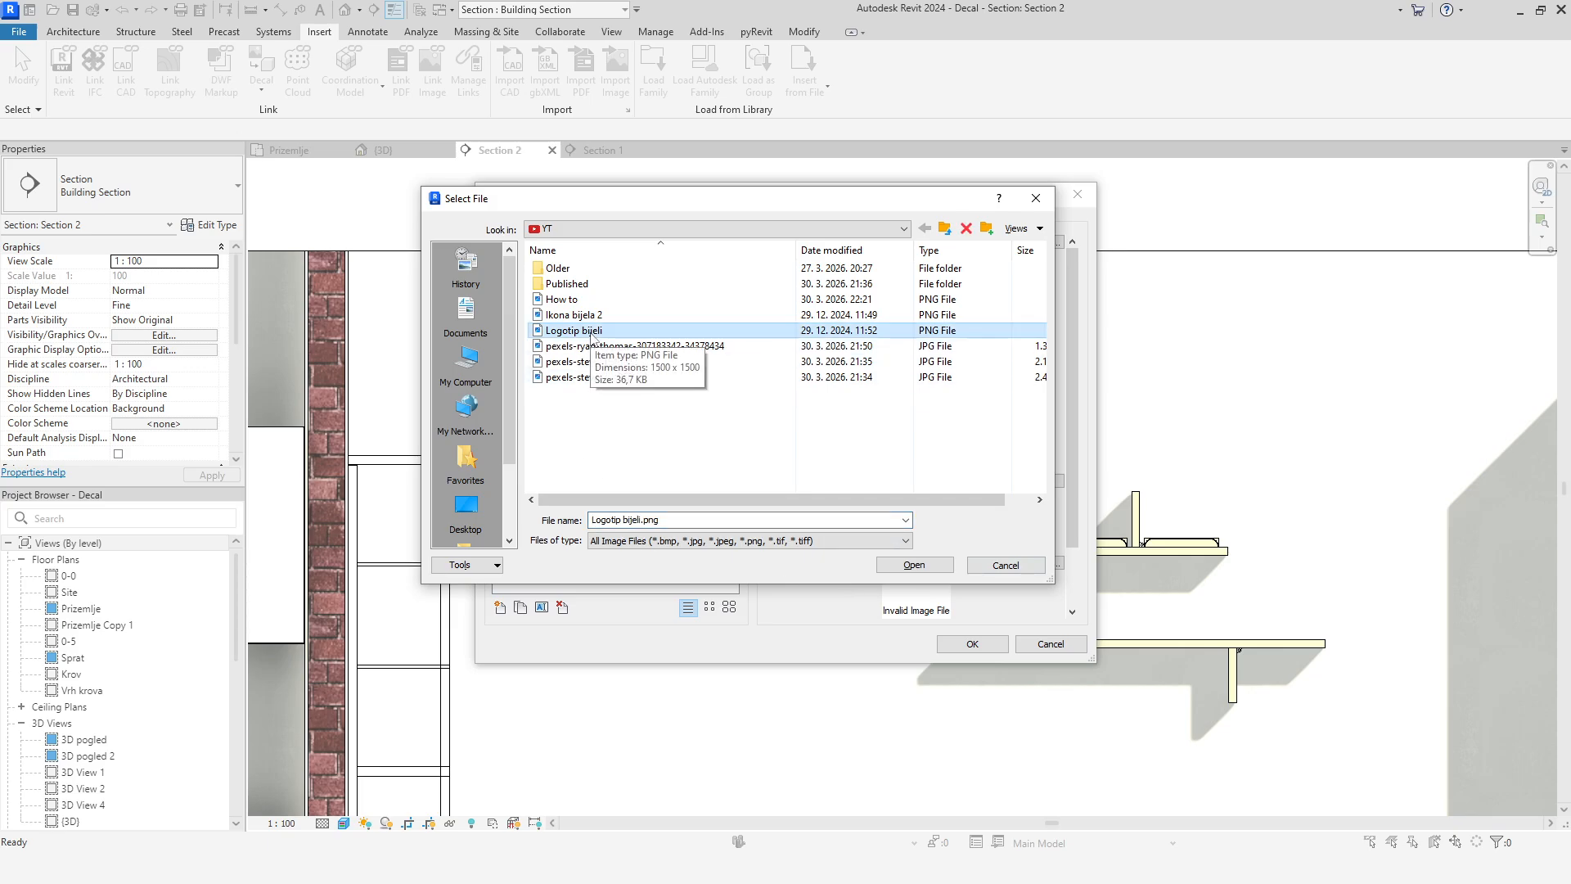
pyautogui.click(917, 565)
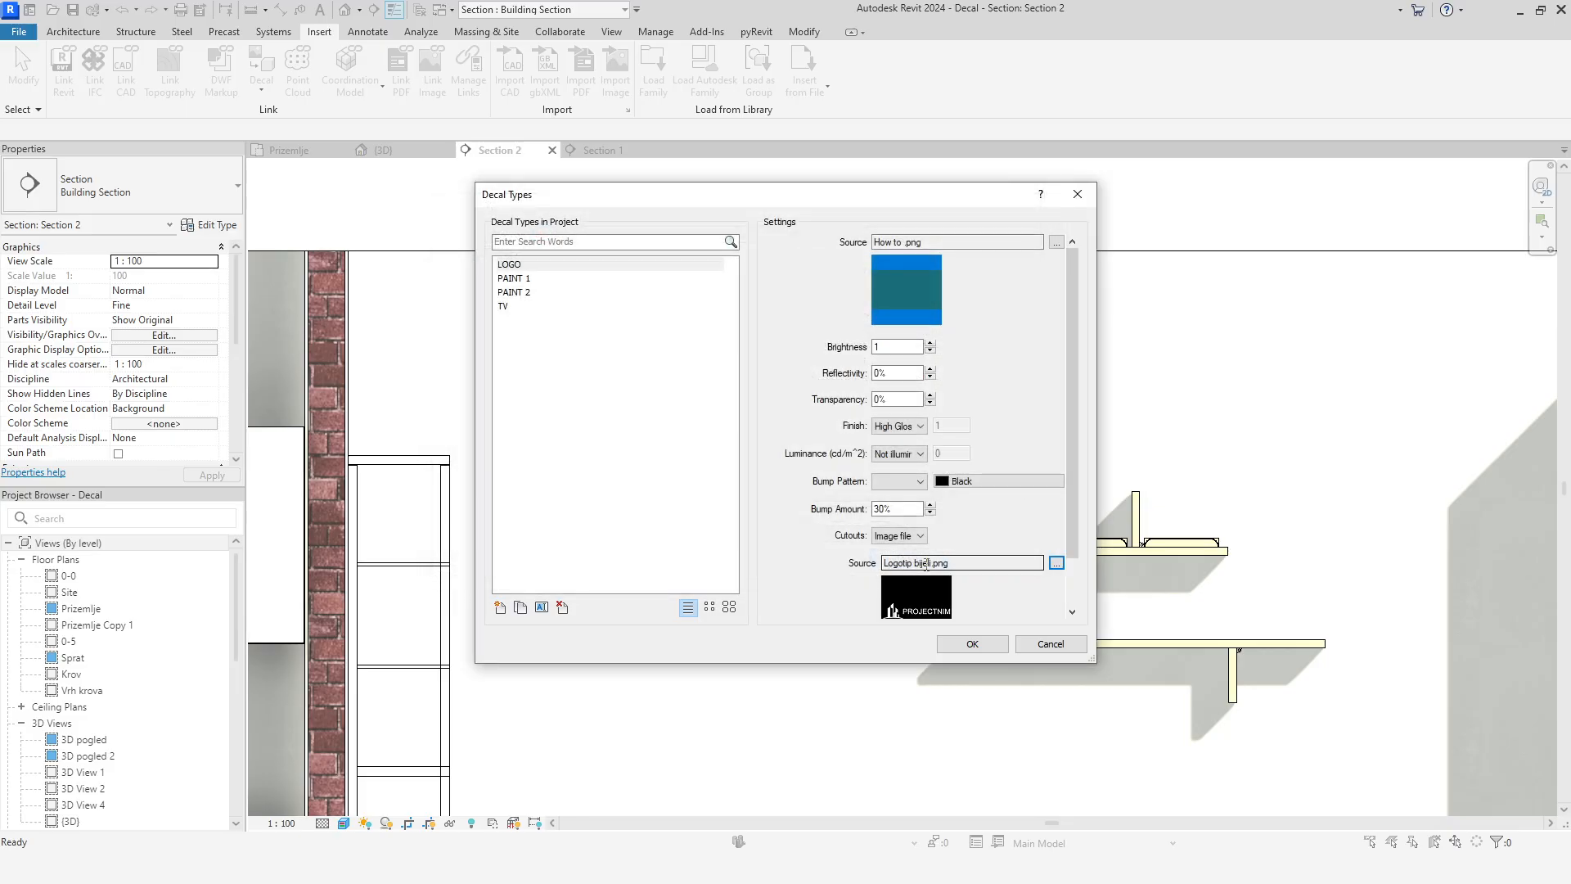
pyautogui.moveTo(1073, 518); pyautogui.dragTo(1090, 610)
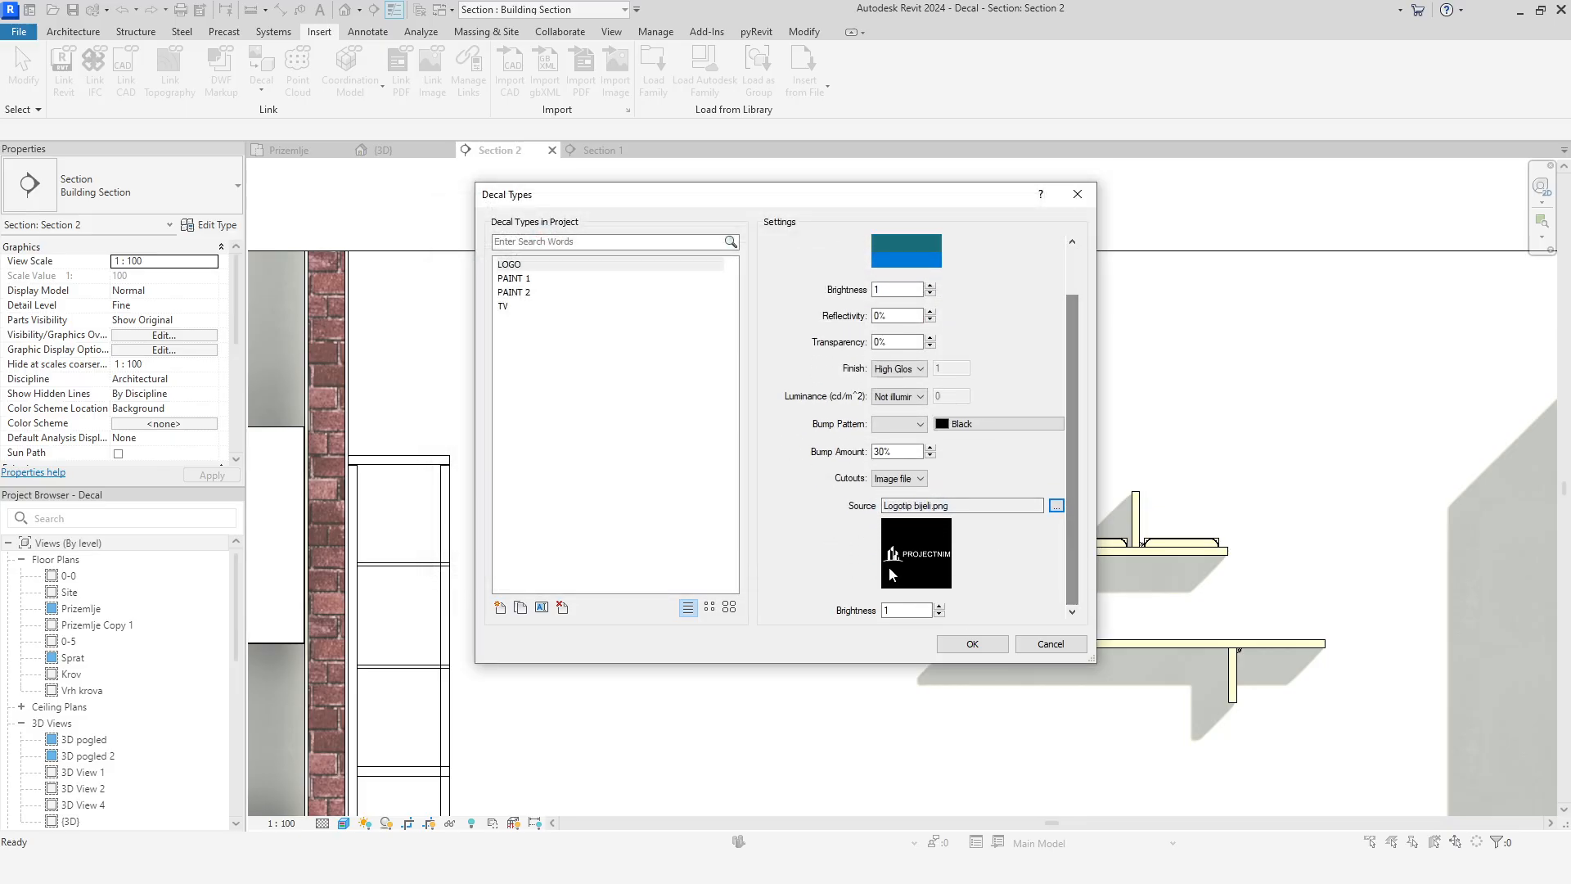
pyautogui.click(974, 645)
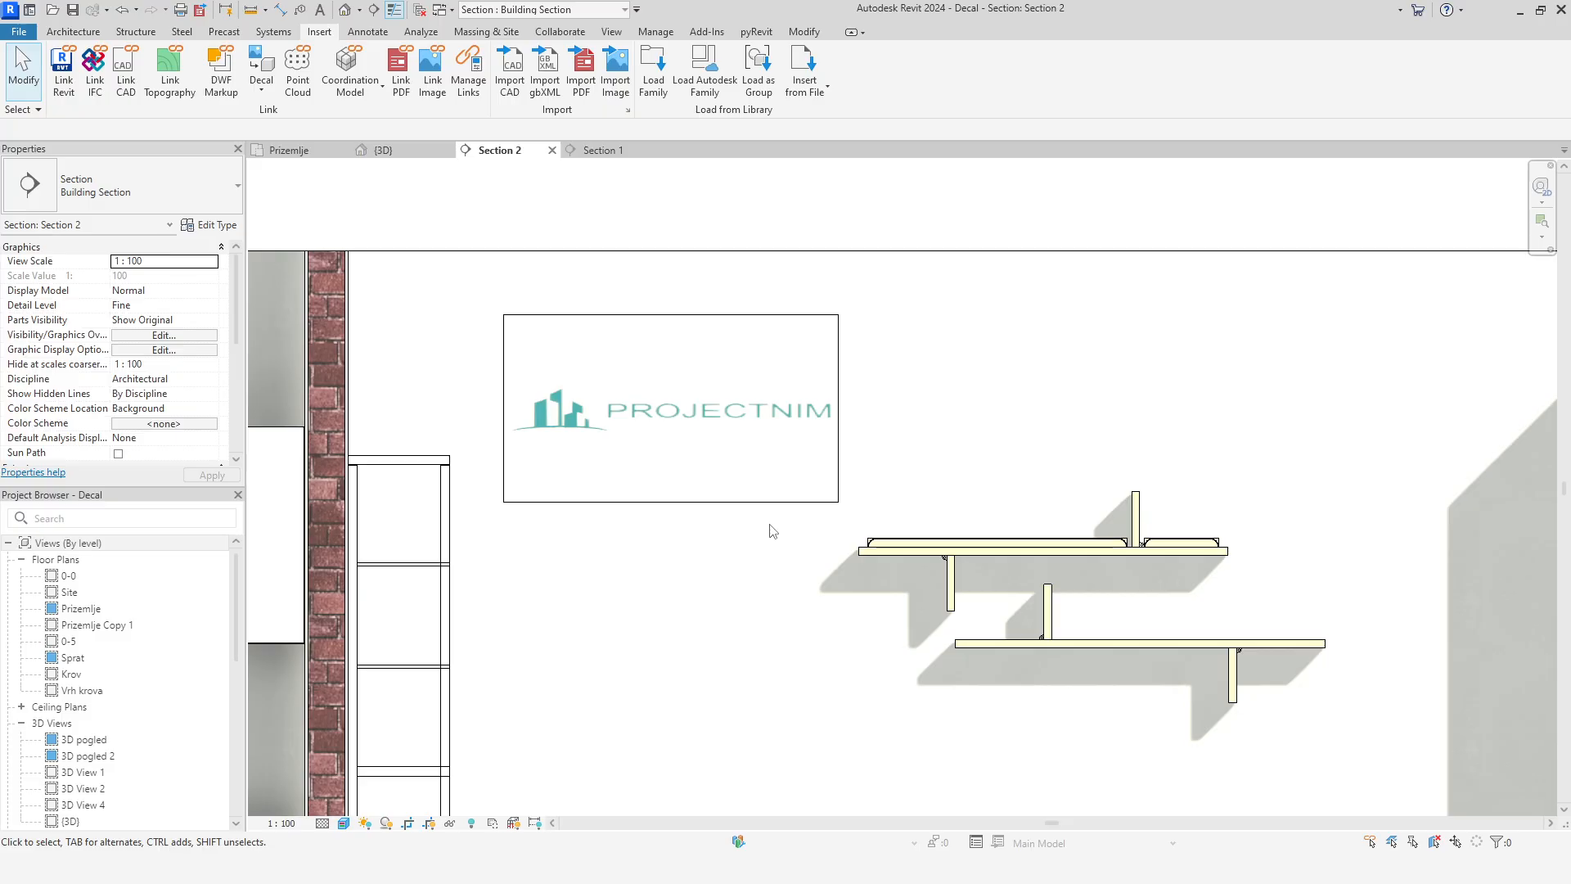
# Replace the cutout image of the placed LOGO decal's type with Ikona bijela 2.png
pyautogui.click(718, 508)
pyautogui.click(210, 225)
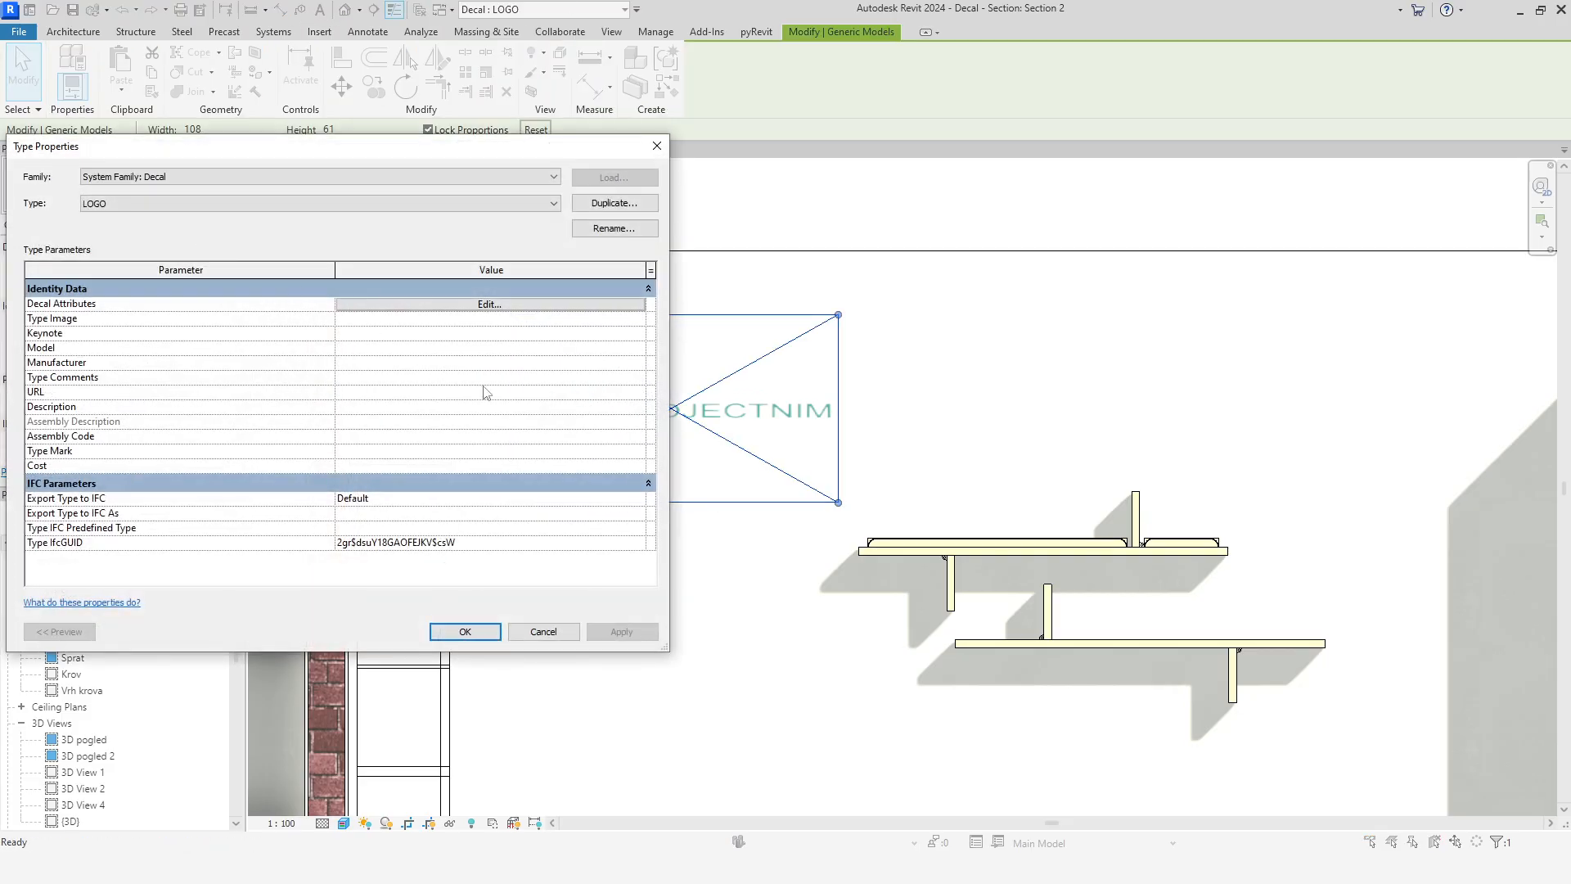
pyautogui.click(494, 307)
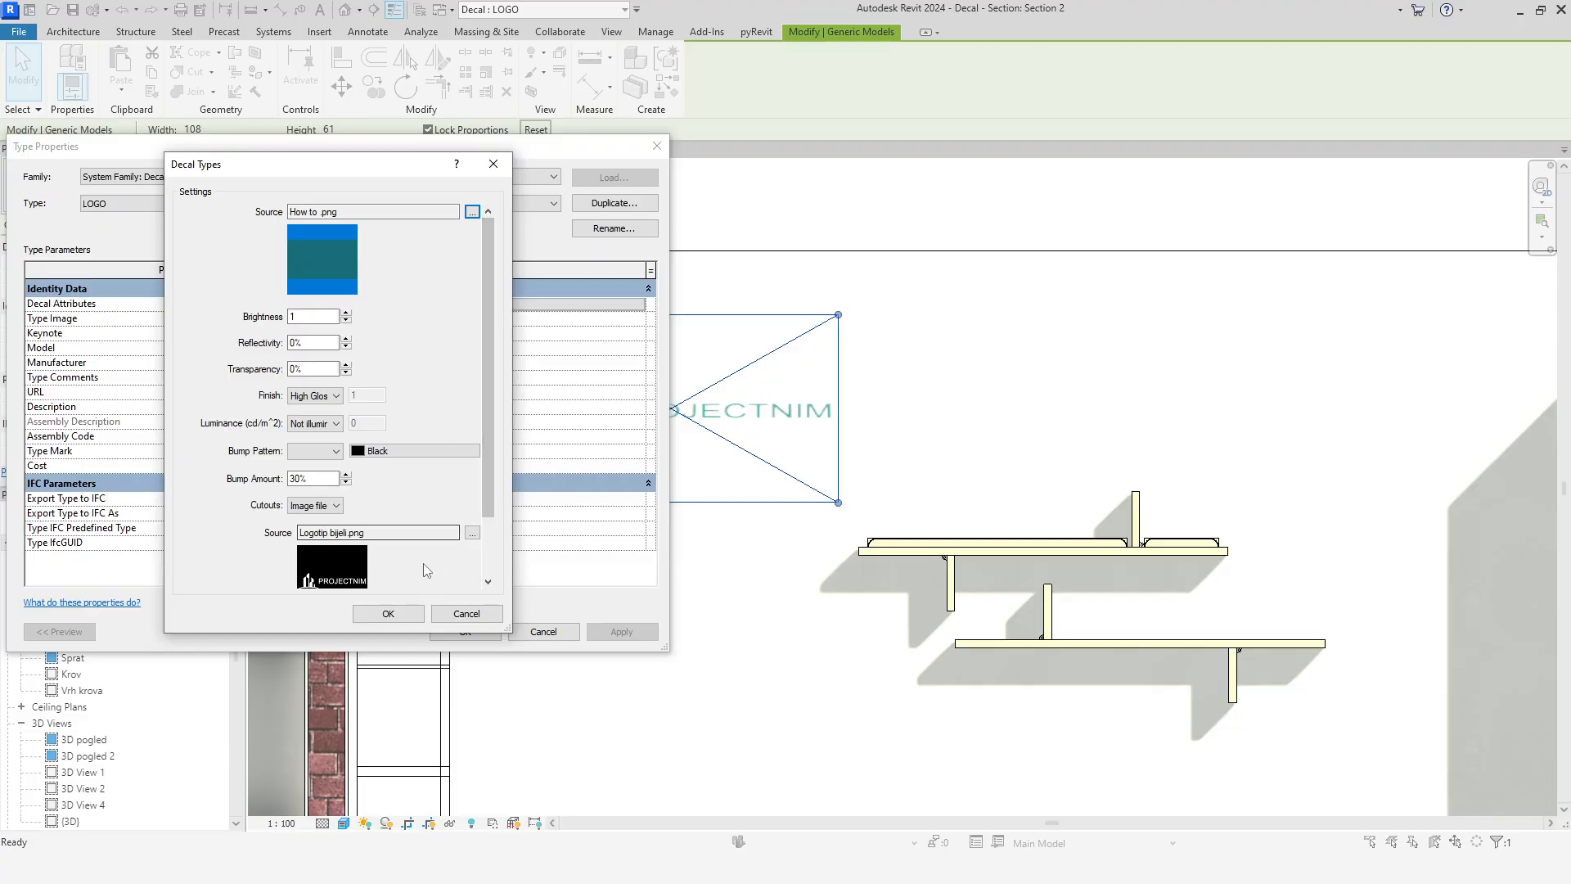
pyautogui.click(472, 533)
pyautogui.click(585, 314)
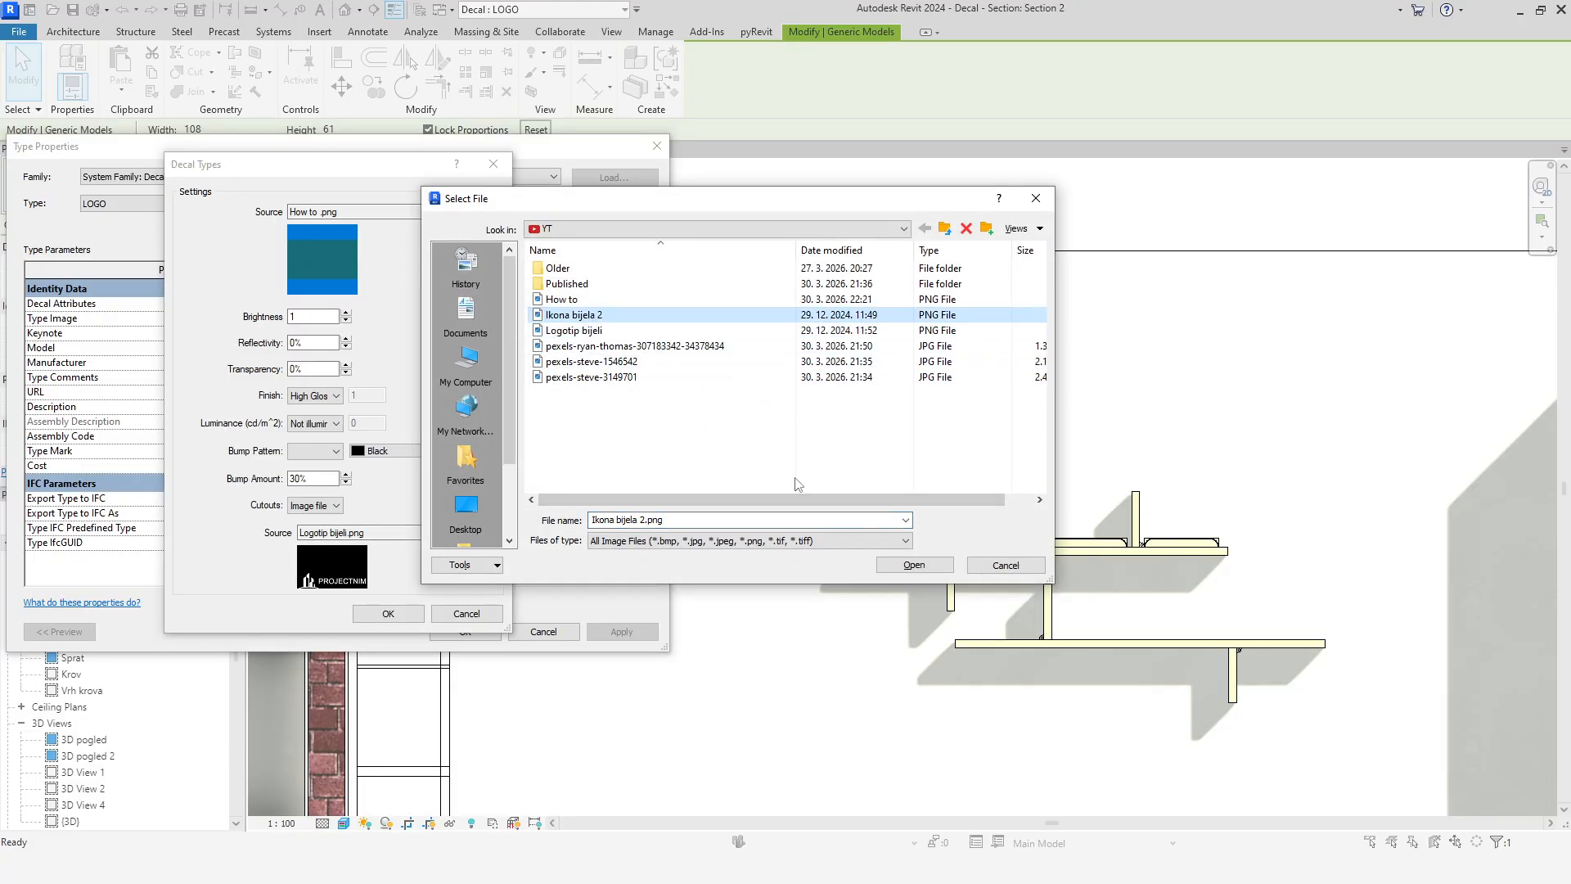
pyautogui.click(913, 564)
pyautogui.click(400, 616)
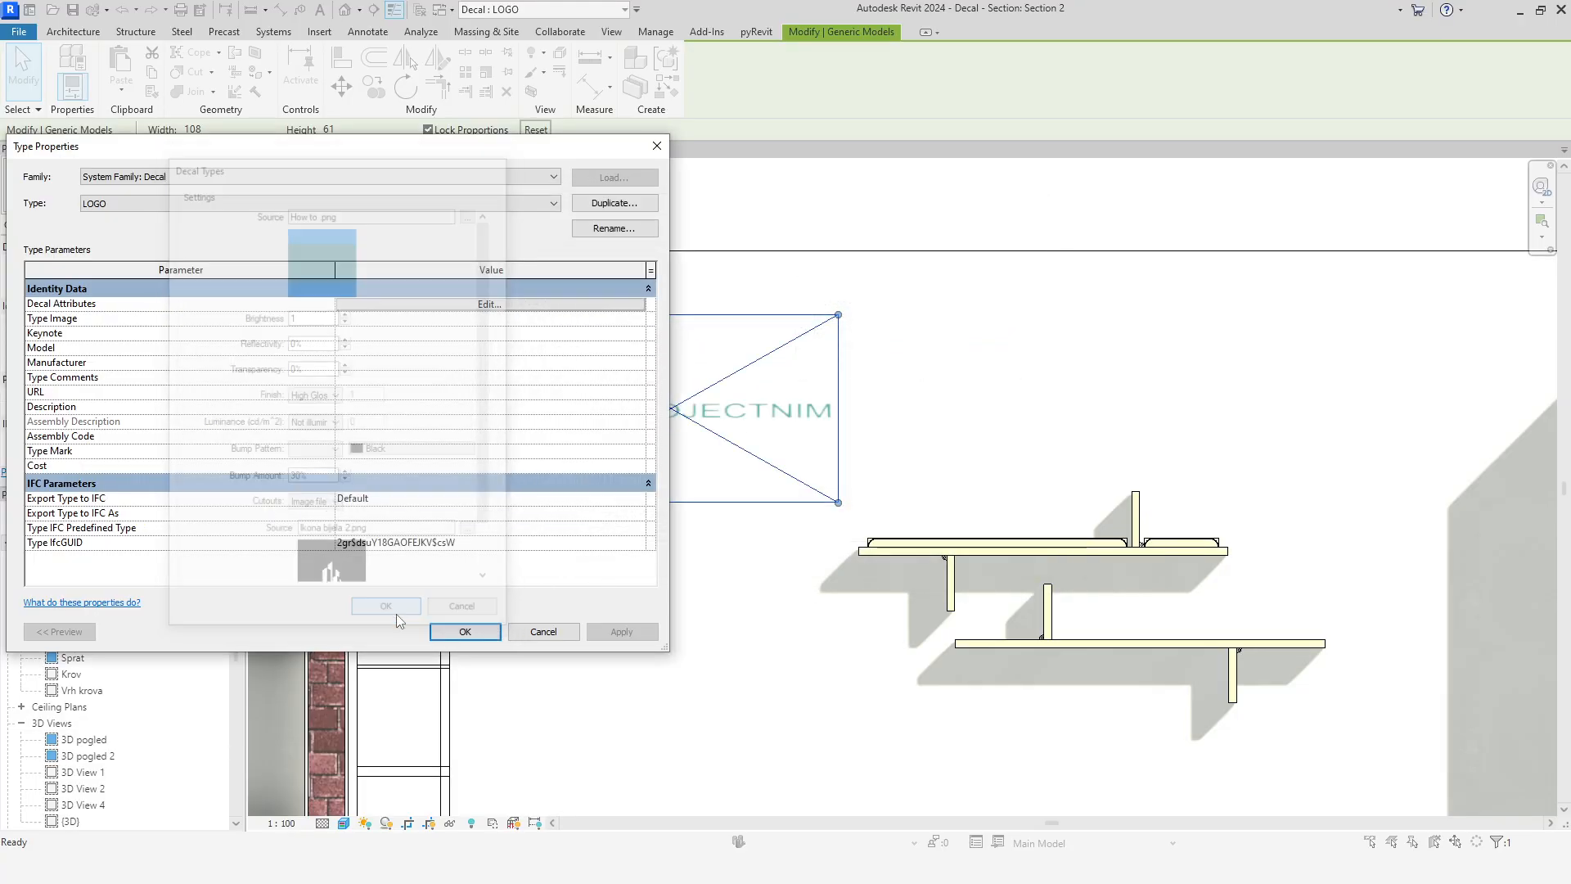
pyautogui.click(463, 632)
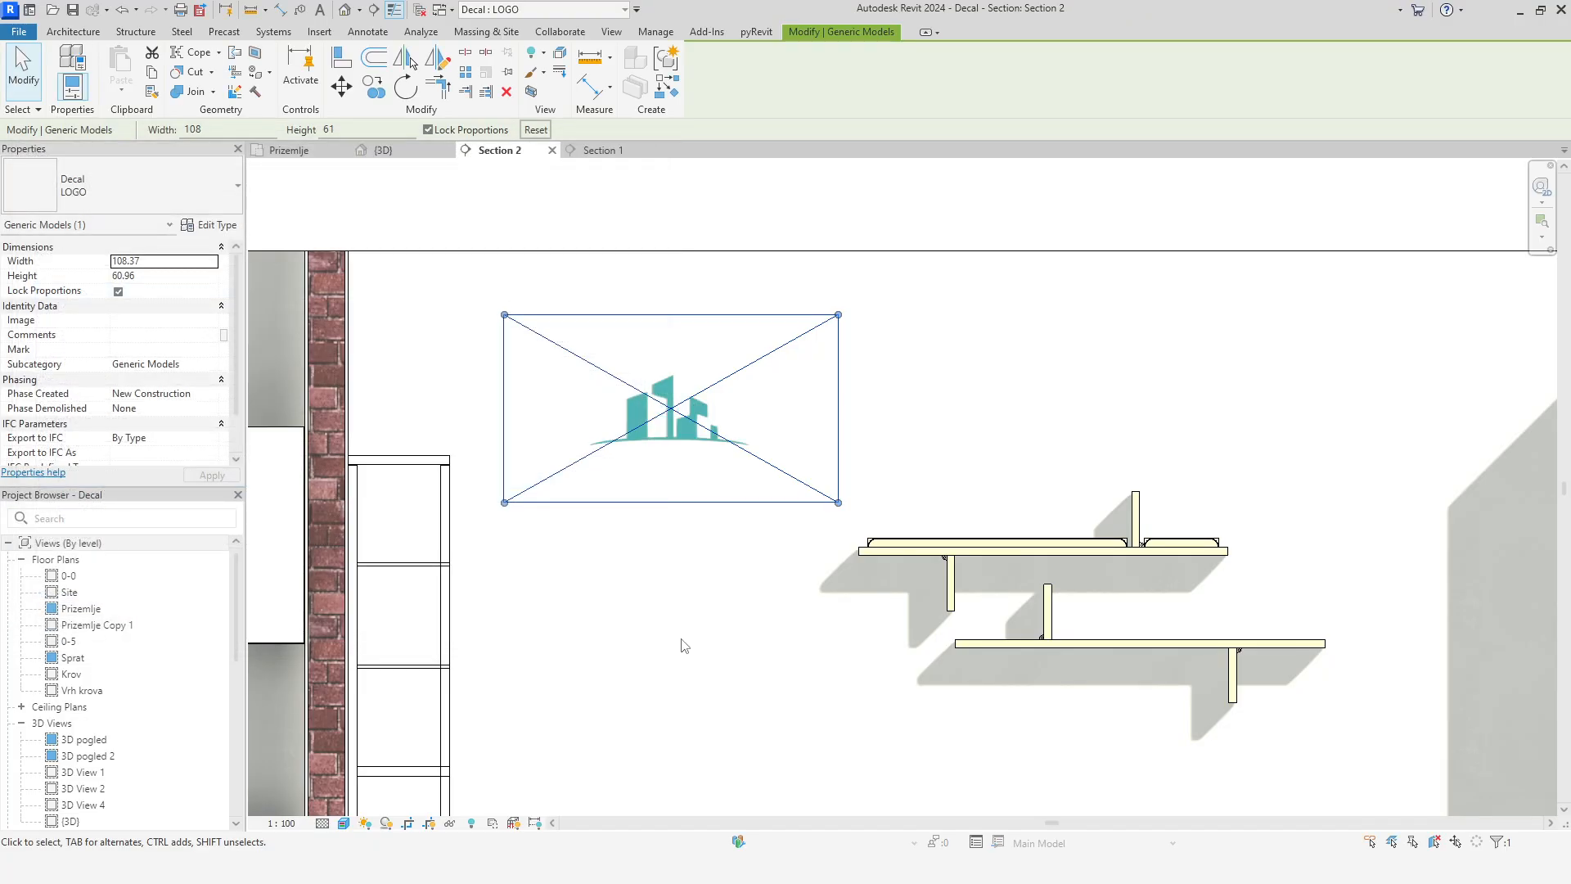
# Resize the LOGO decal with unlocked proportions to about 150 by 138 and move it to the wall area between the shelves and the brick wall
pyautogui.moveTo(838, 502); pyautogui.dragTo(839, 595)
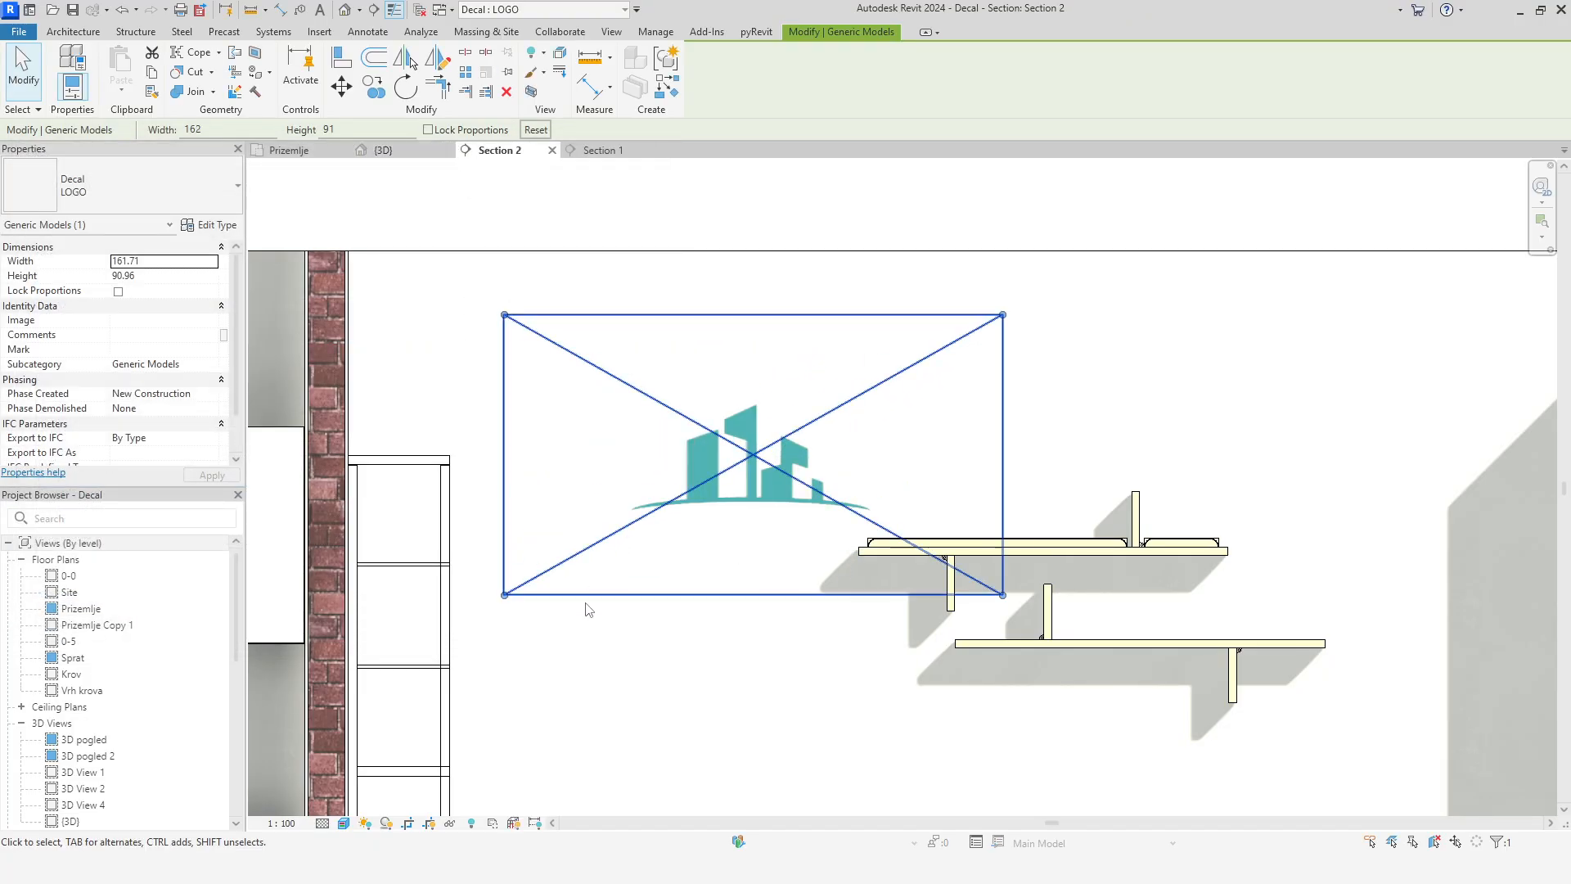
pyautogui.moveTo(504, 595); pyautogui.dragTo(584, 694)
pyautogui.moveTo(1003, 688); pyautogui.dragTo(1046, 740)
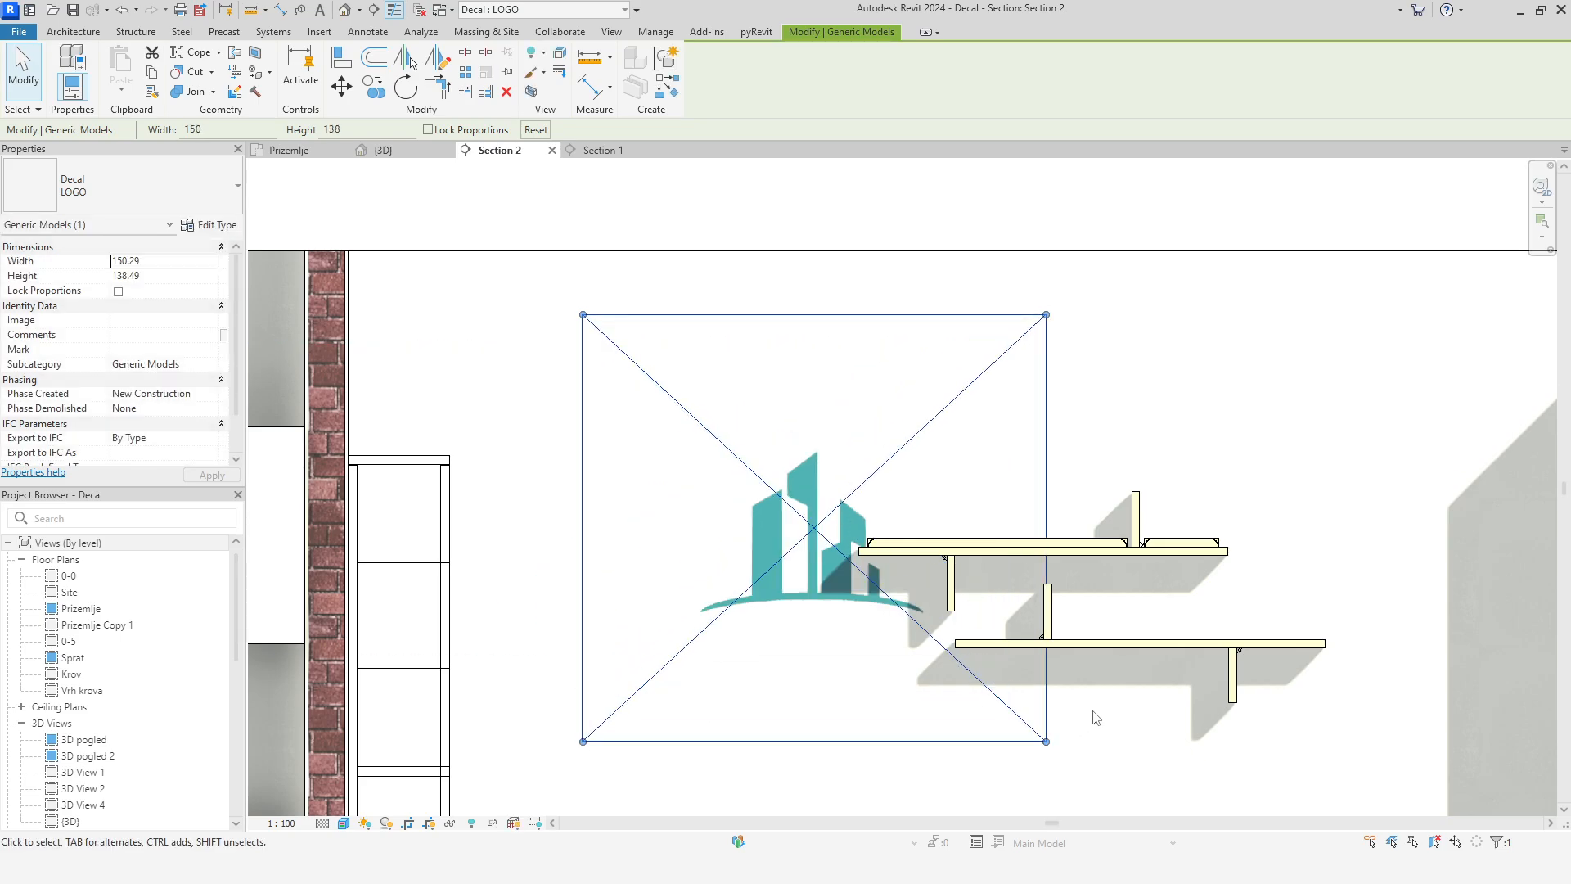
pyautogui.scroll(-2, 1086, 714)
pyautogui.moveTo(1197, 710); pyautogui.dragTo(755, 585, button='middle')
pyautogui.moveTo(550, 532); pyautogui.dragTo(1035, 541)
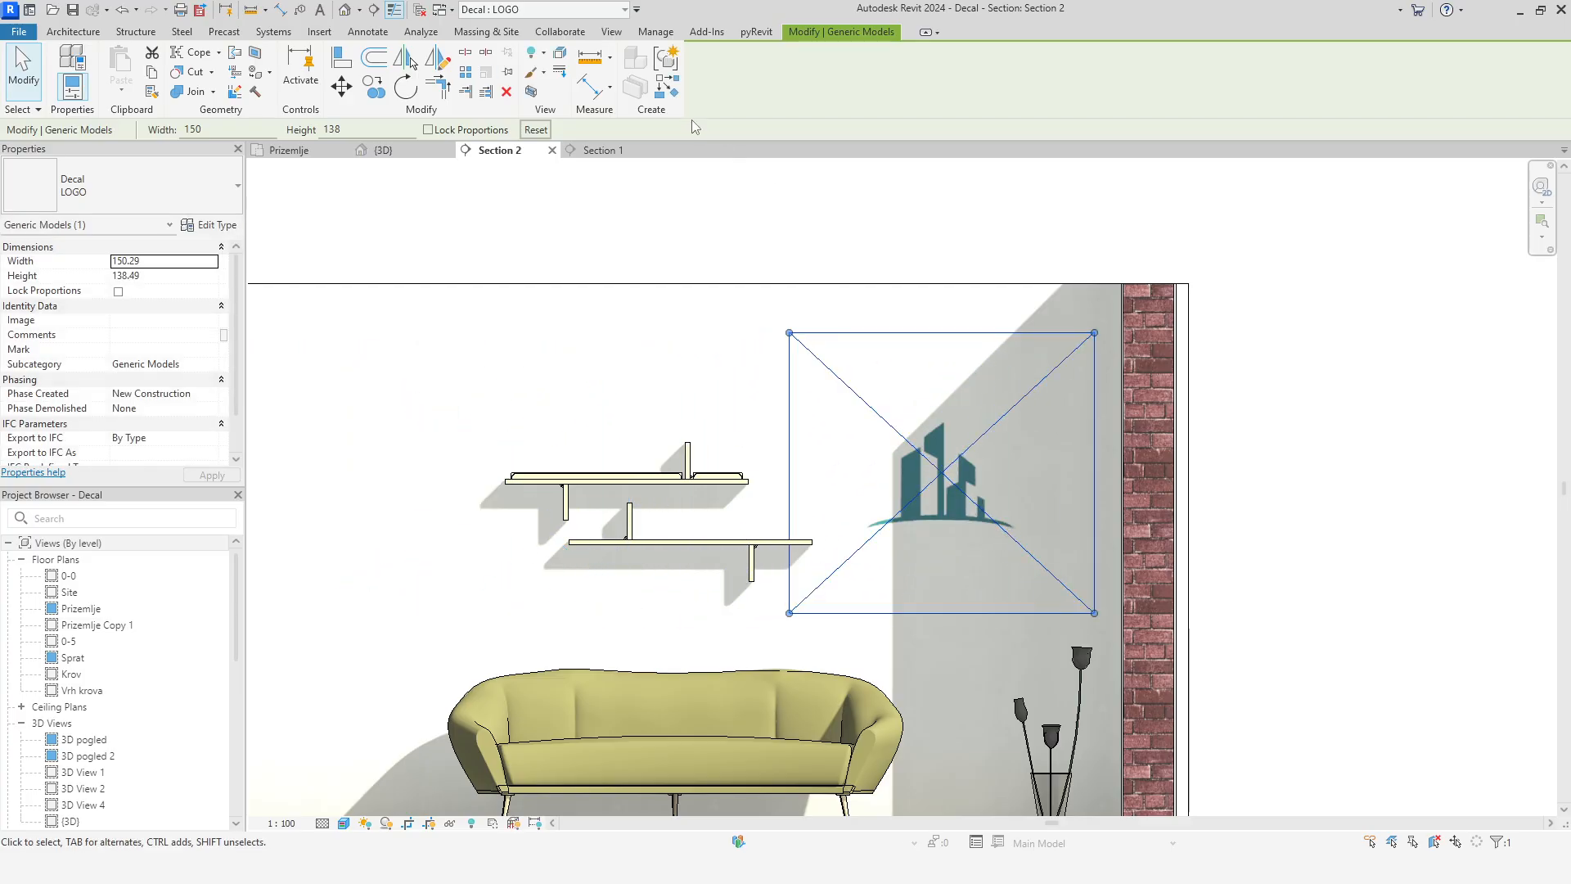
# Place a second LOGO decal on the wall between the tall shelving unit and the wall shelves
pyautogui.click(663, 85)
pyautogui.scroll(-1, 722, 476)
pyautogui.moveTo(722, 475); pyautogui.dragTo(894, 455, button='middle')
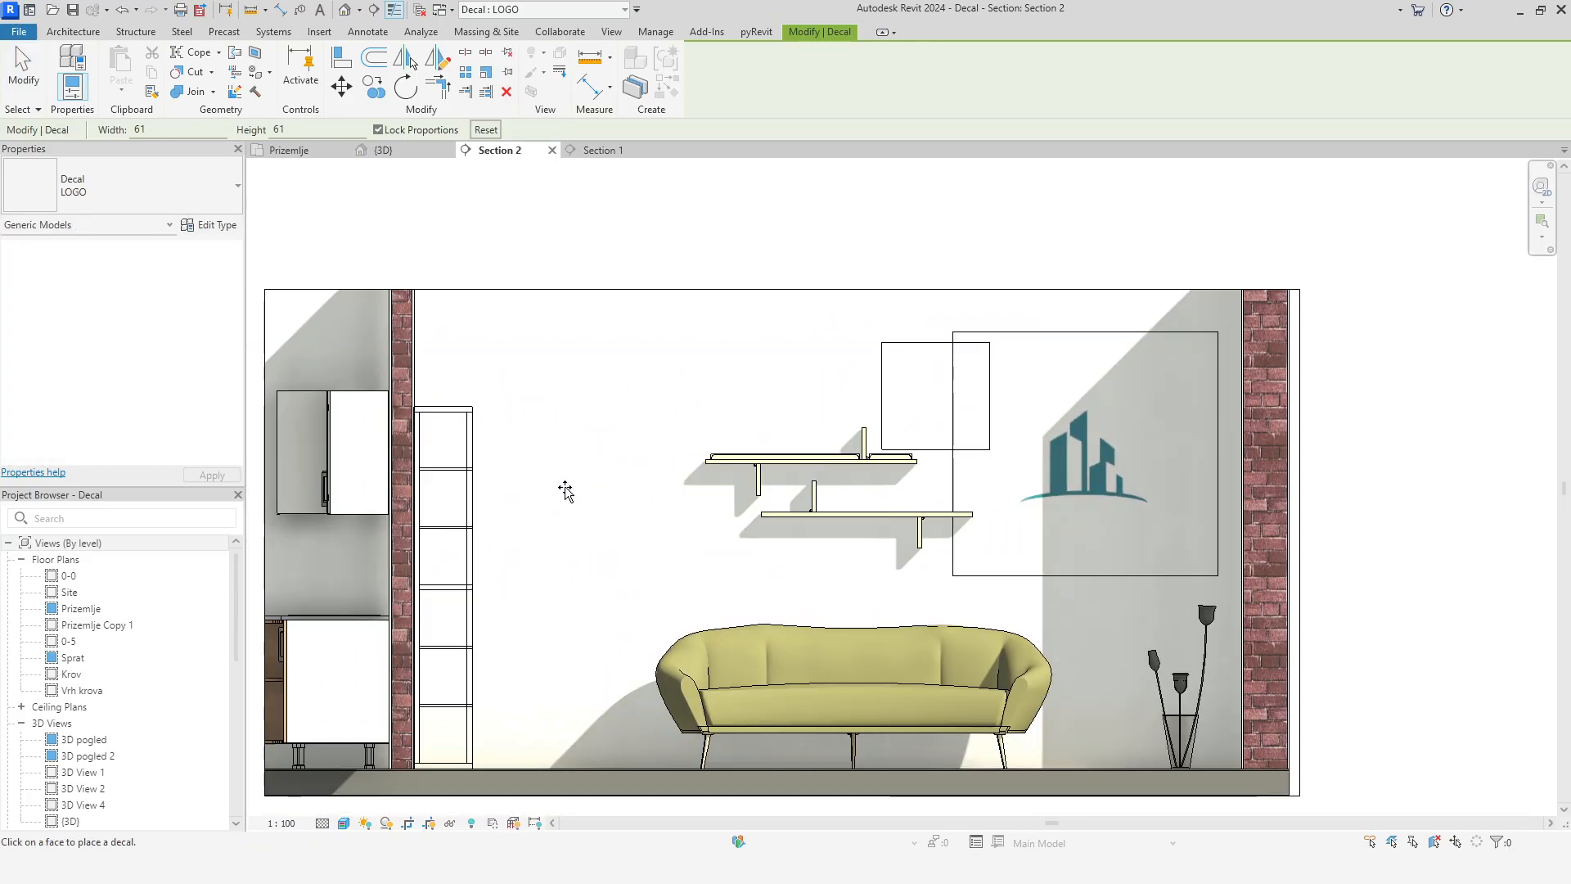
pyautogui.click(556, 491)
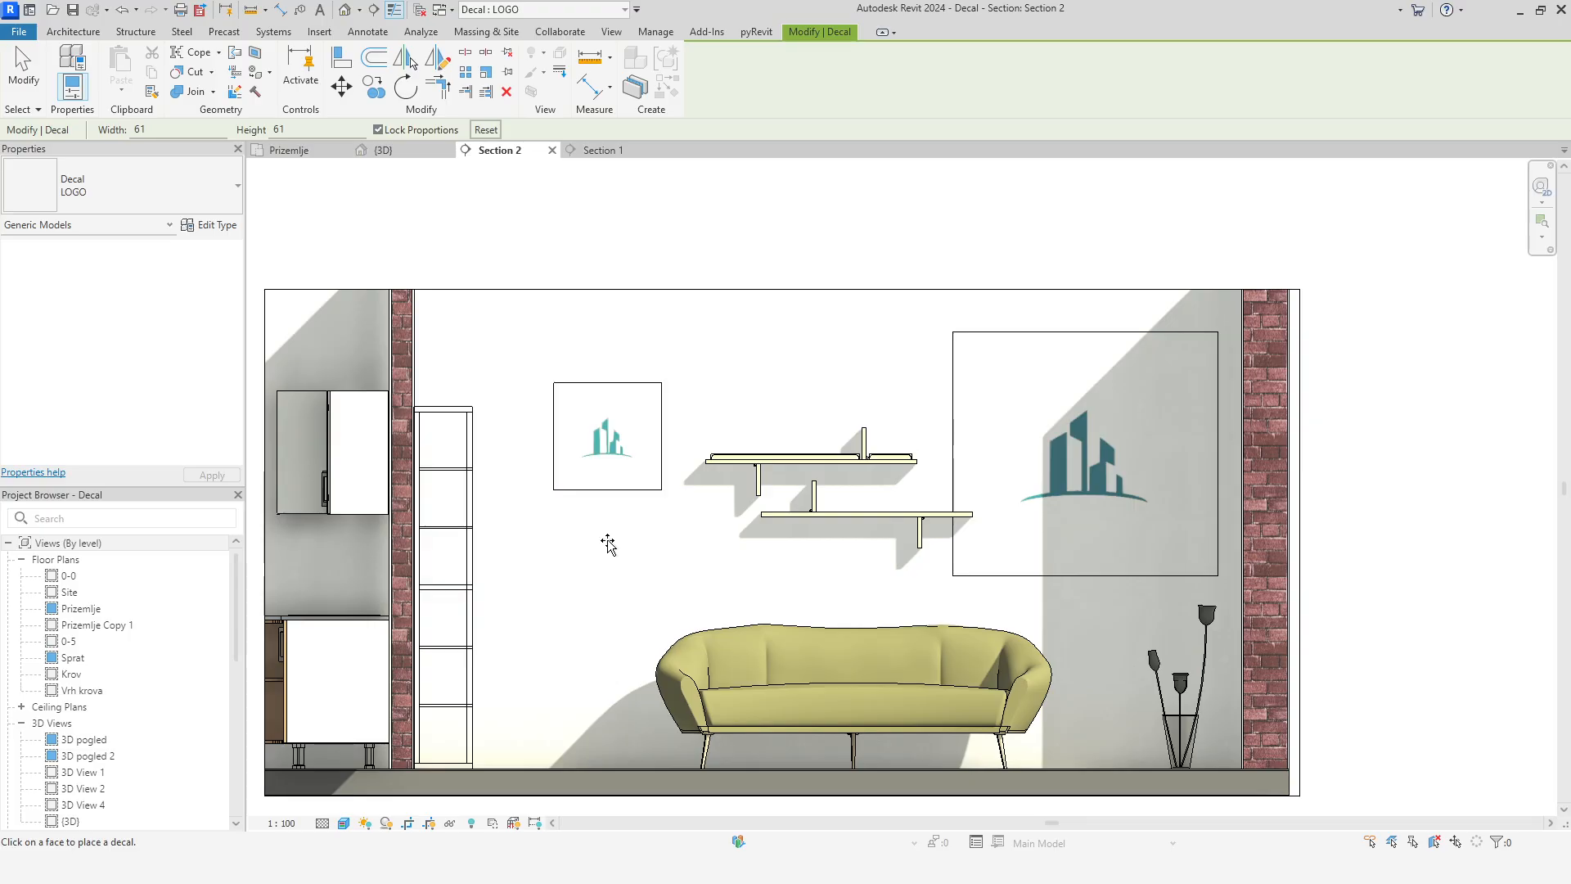
pyautogui.rightClick(702, 347)
pyautogui.click(728, 363)
pyautogui.rightClick(730, 356)
pyautogui.click(740, 364)
# Set the second LOGO decal's width to 150.29, matching the first one, and move it beside the tall shelving unit
pyautogui.click(962, 537)
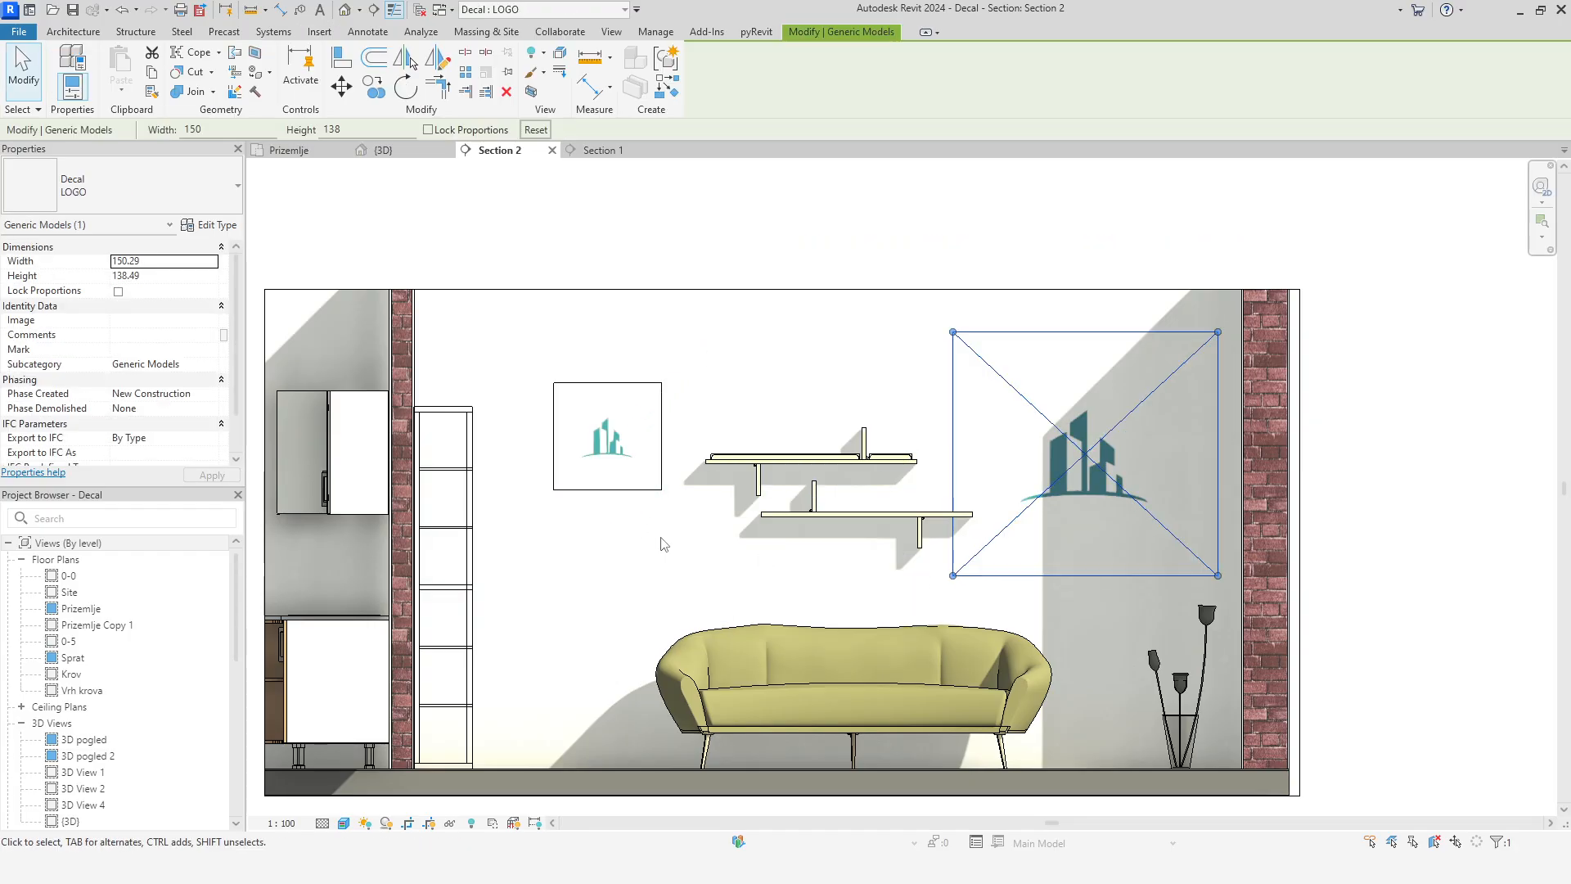
pyautogui.click(171, 260)
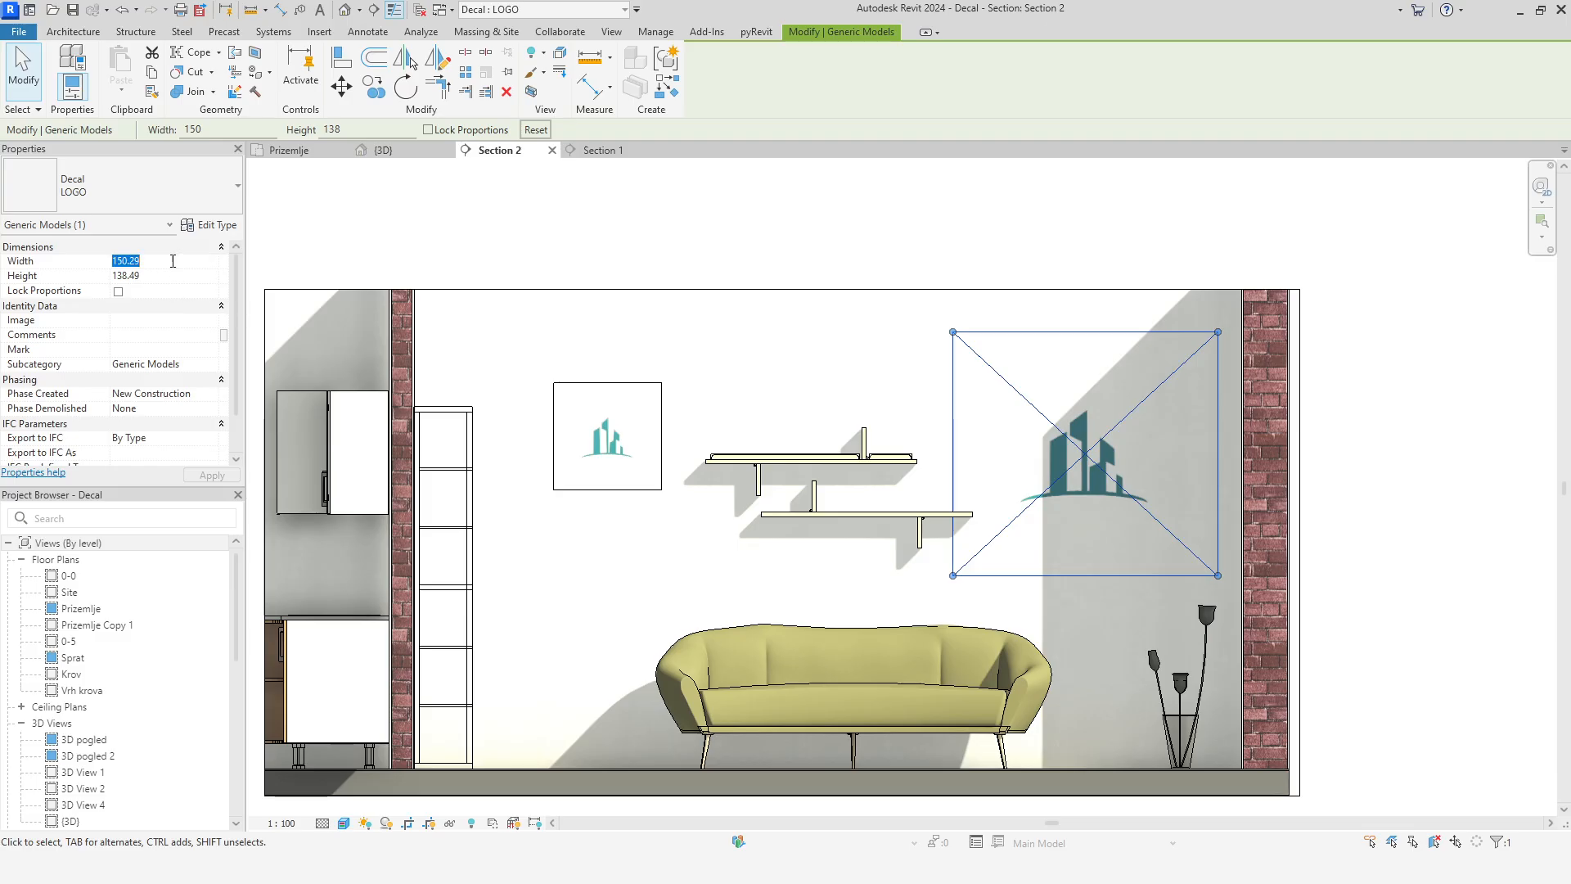
pyautogui.click(577, 491)
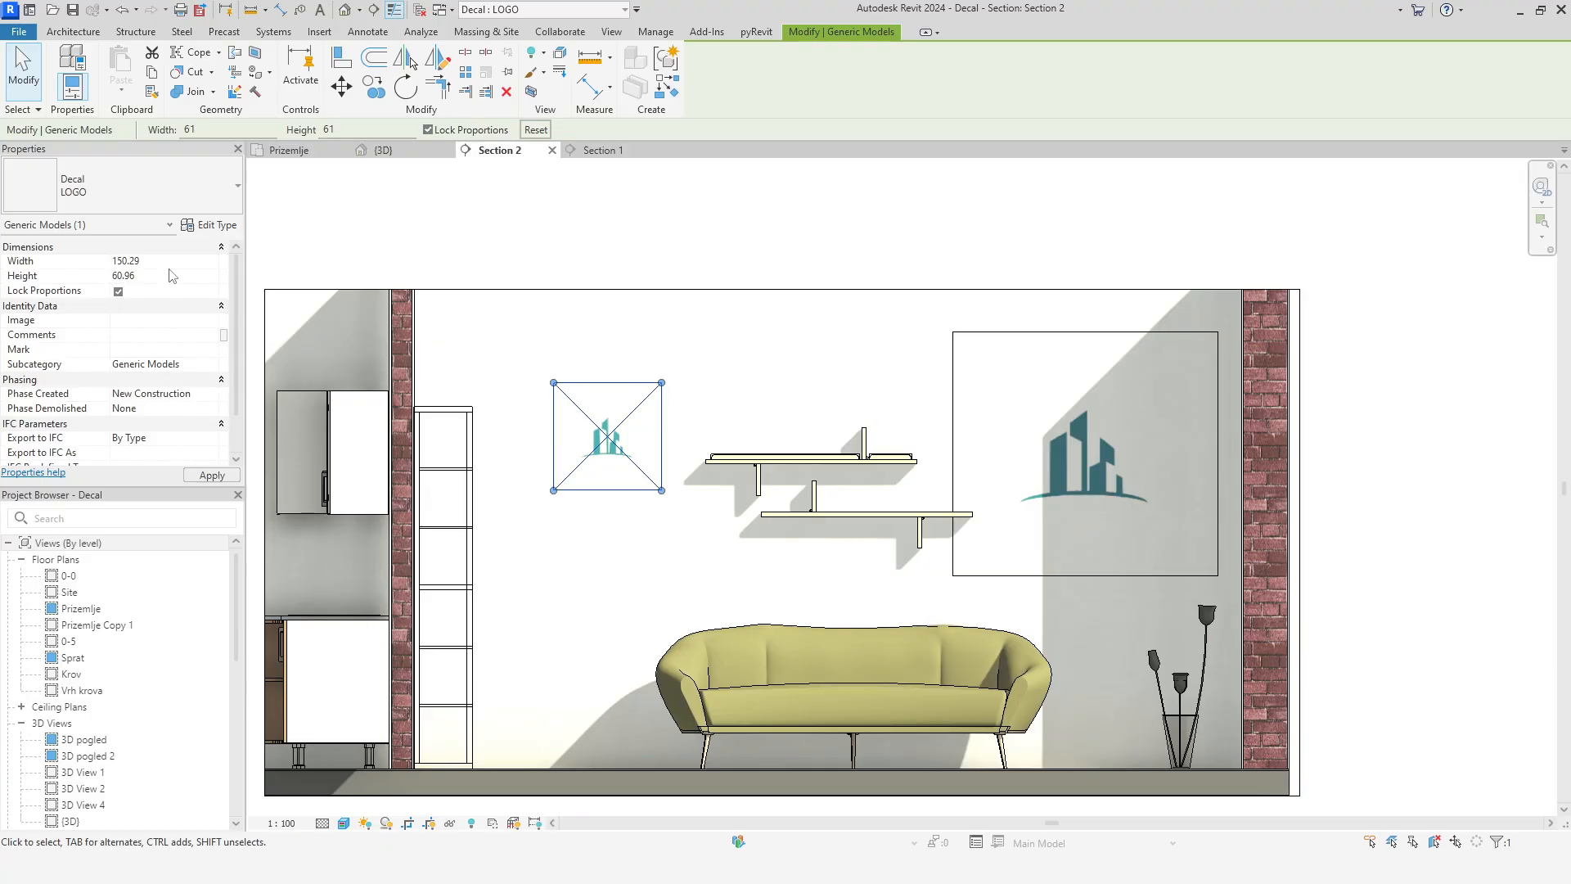
pyautogui.press('Return')
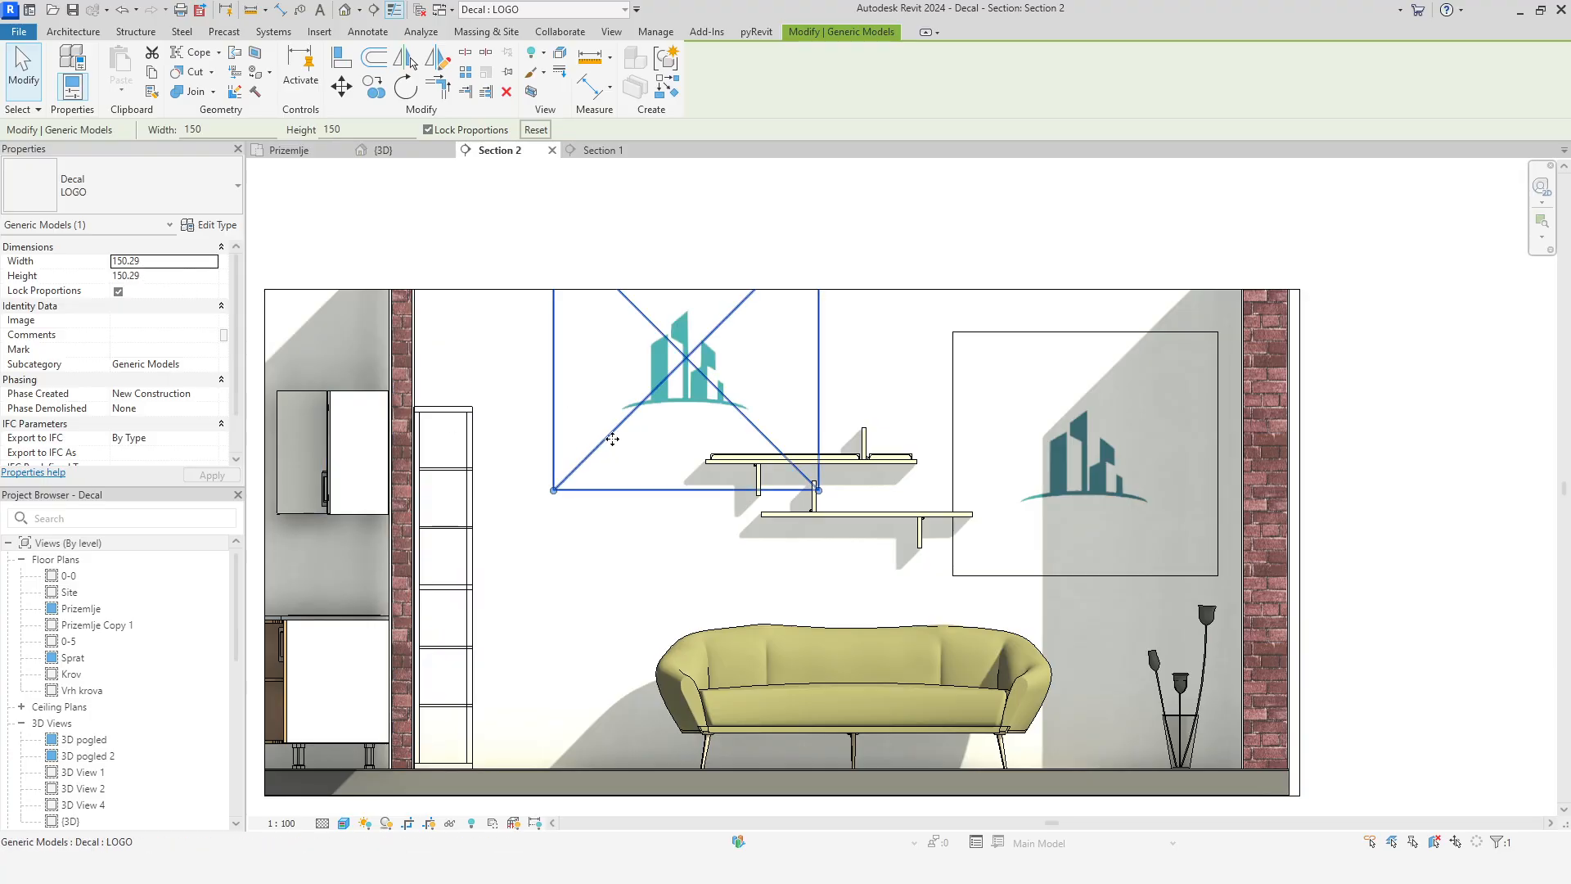
pyautogui.moveTo(558, 495); pyautogui.dragTo(551, 533)
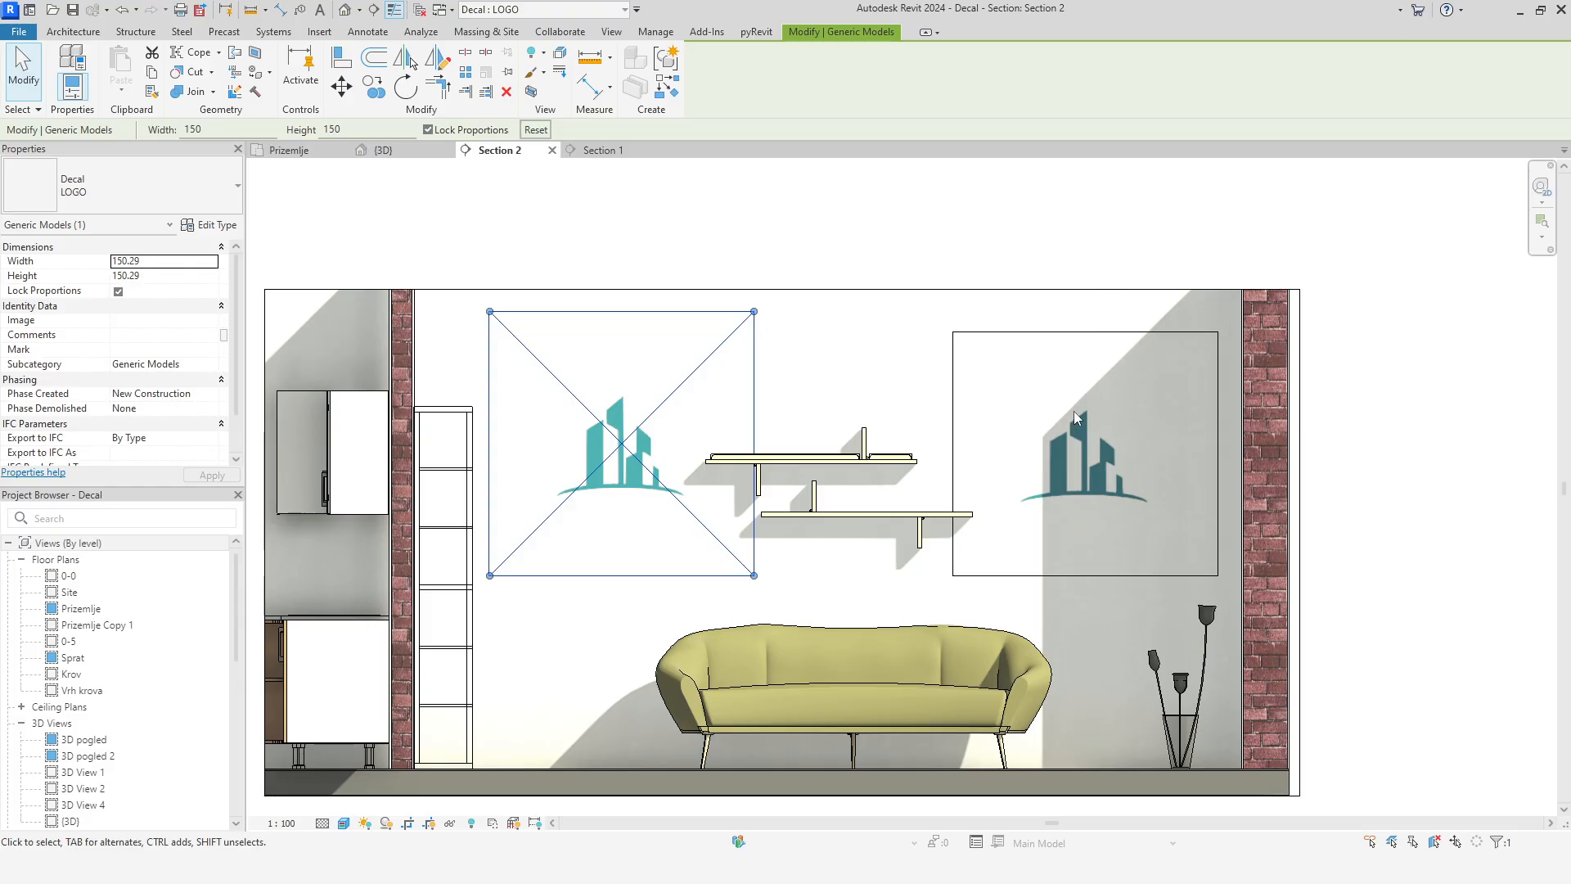
# Unlock the second LOGO decal's proportions, set its height to 138.49 and move it level with the first decal
pyautogui.click(1067, 339)
pyautogui.click(151, 279)
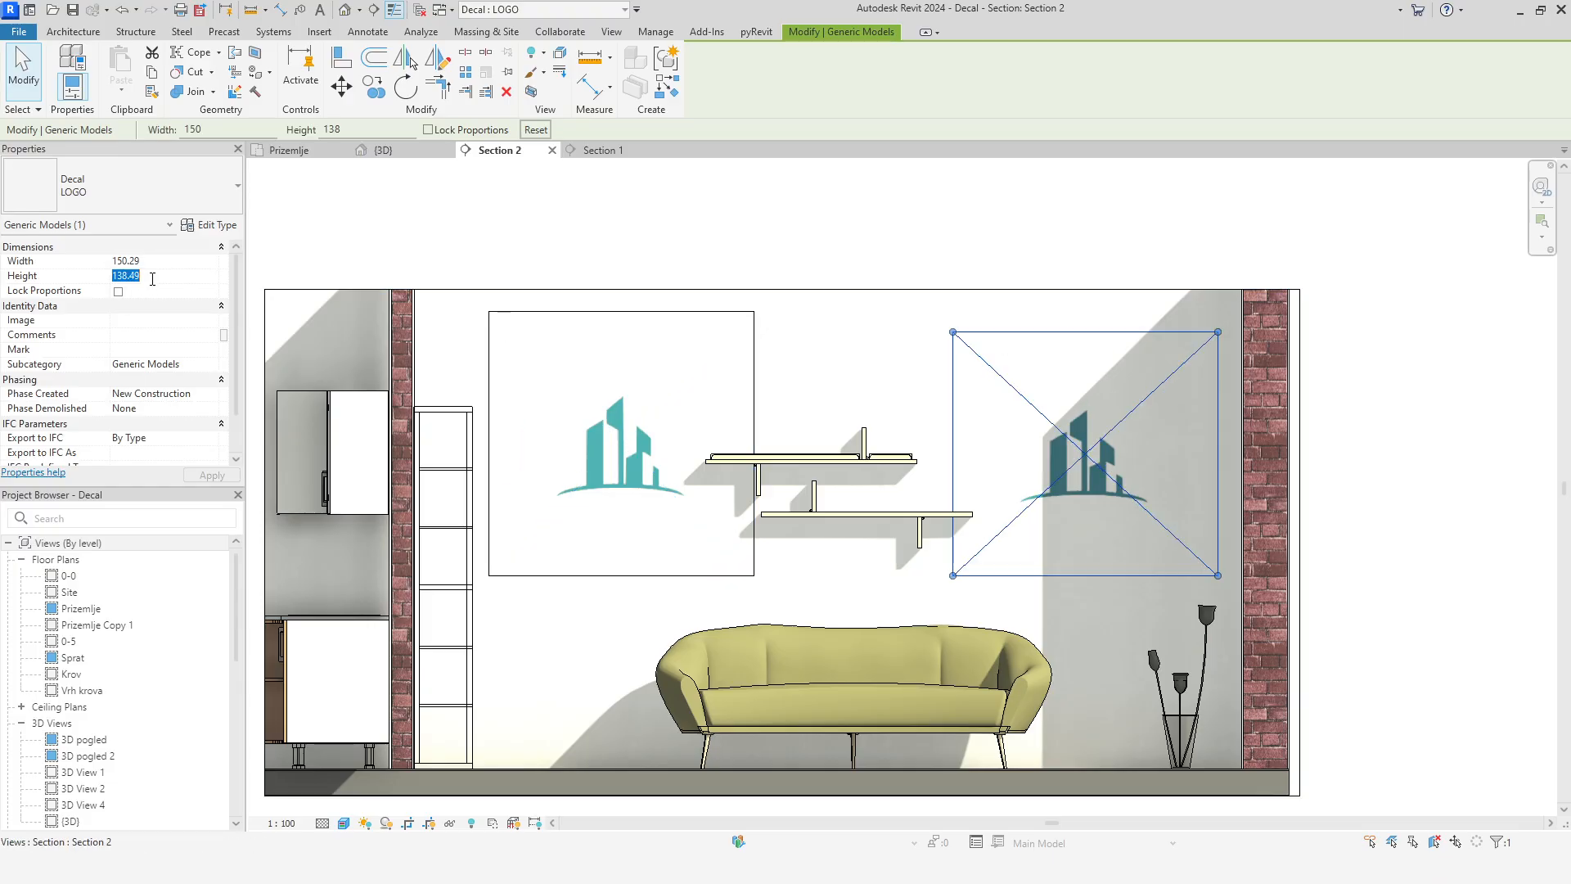
pyautogui.click(573, 581)
pyautogui.click(118, 291)
pyautogui.click(155, 275)
pyautogui.click(210, 474)
pyautogui.moveTo(633, 463); pyautogui.dragTo(615, 467)
pyautogui.click(939, 221)
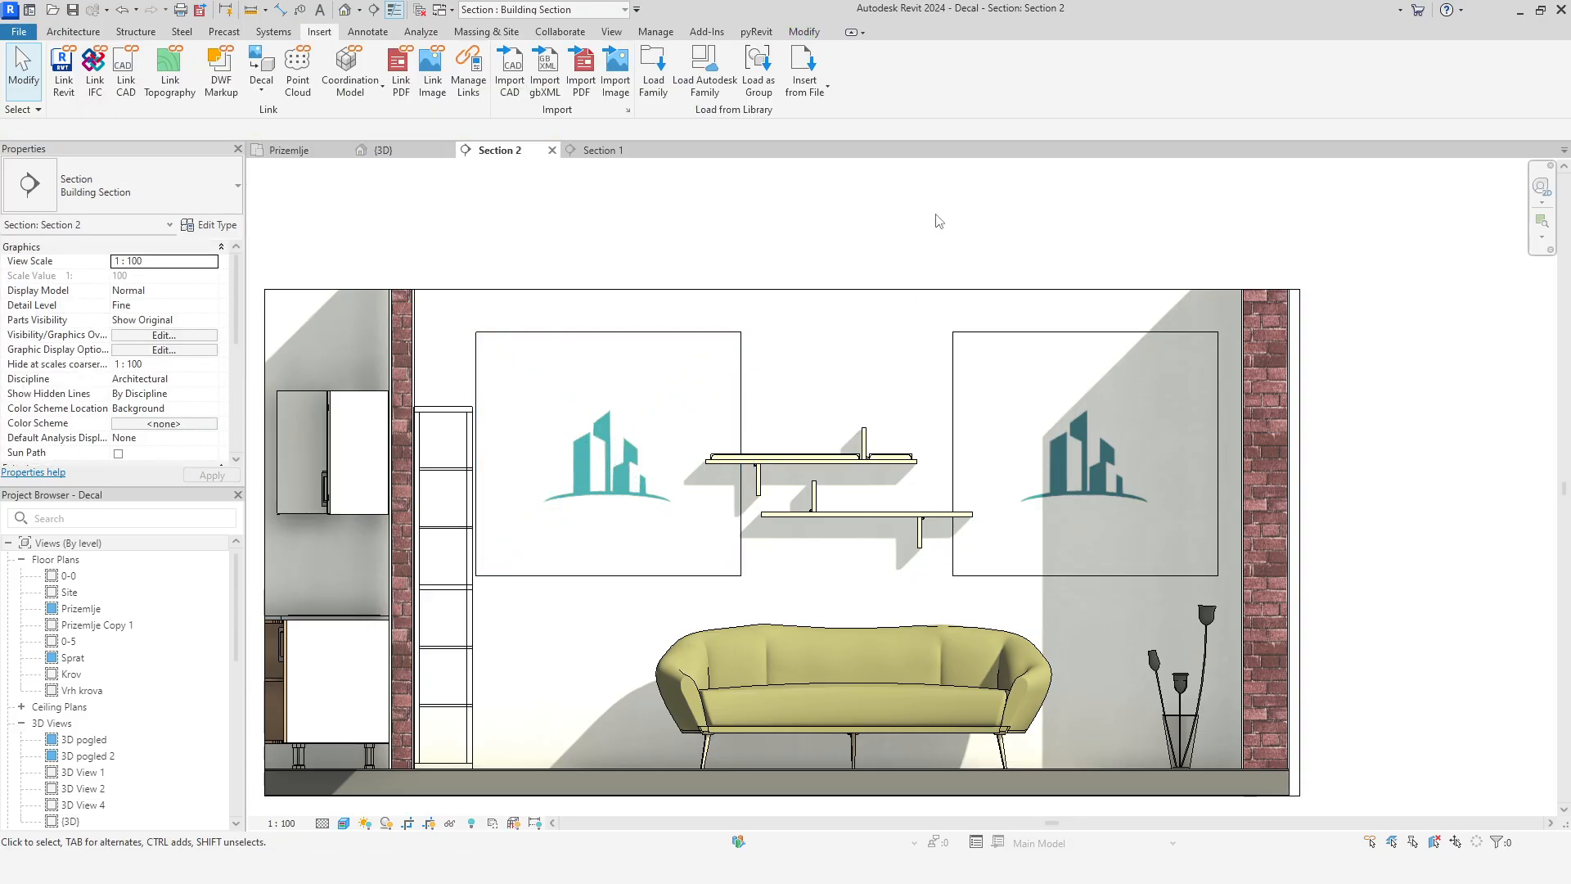
# Inspect both wall logos and the paintings in the 3D view, from the living room out to the whole house
pyautogui.scroll(-1, 939, 221)
pyautogui.moveTo(885, 213)
pyautogui.mouseDown(button='middle')
pyautogui.moveTo(911, 242)
pyautogui.moveTo(835, 295)
pyautogui.mouseUp(button='middle')
pyautogui.click(416, 153)
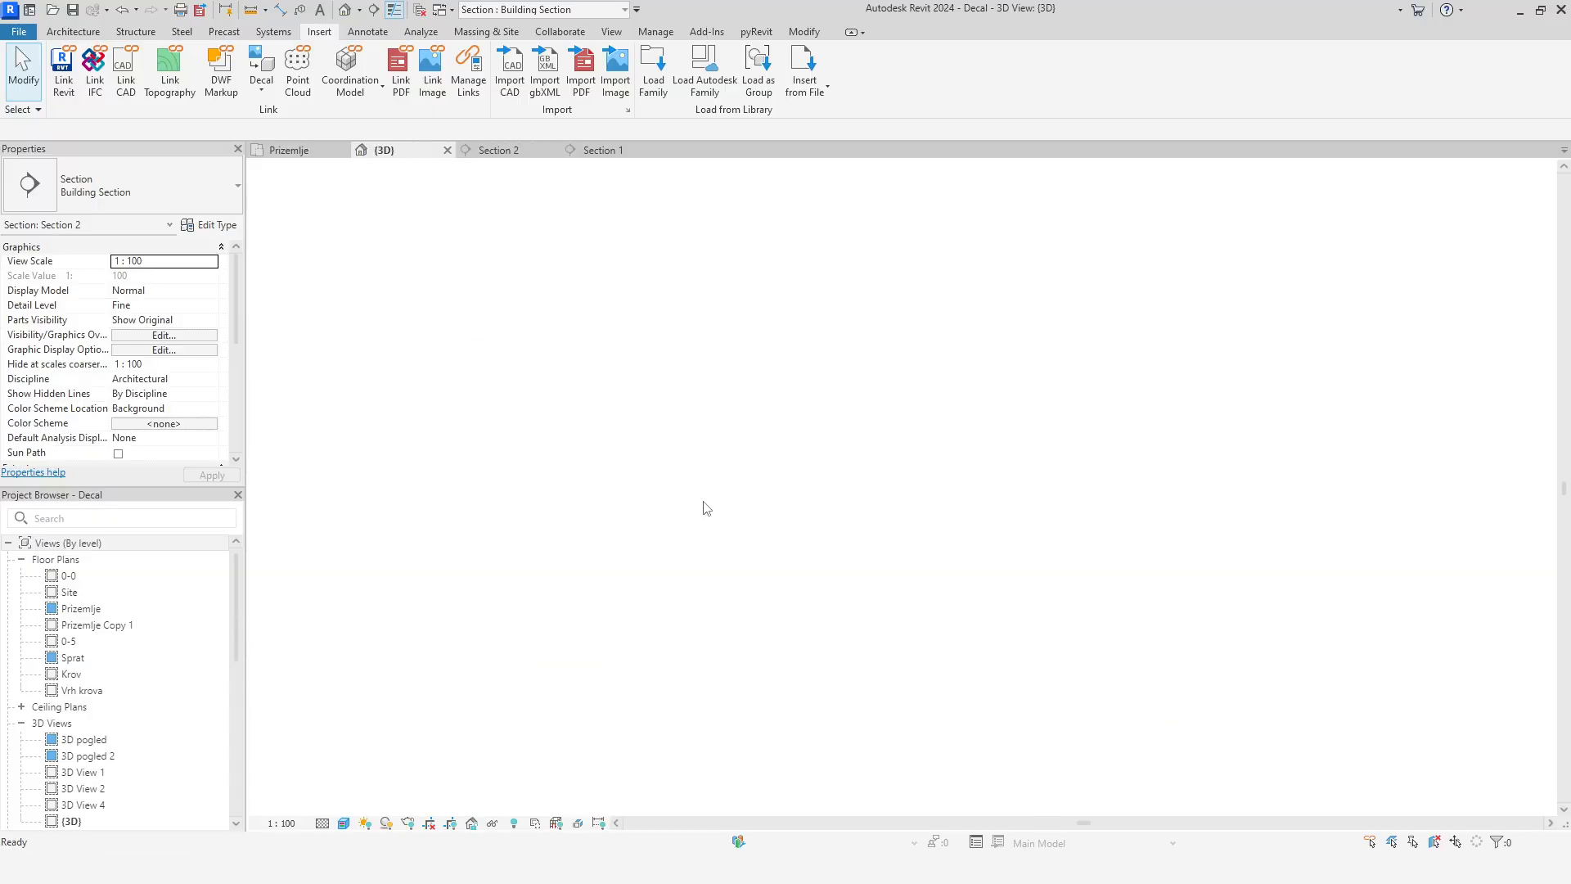
pyautogui.scroll(-2, 725, 584)
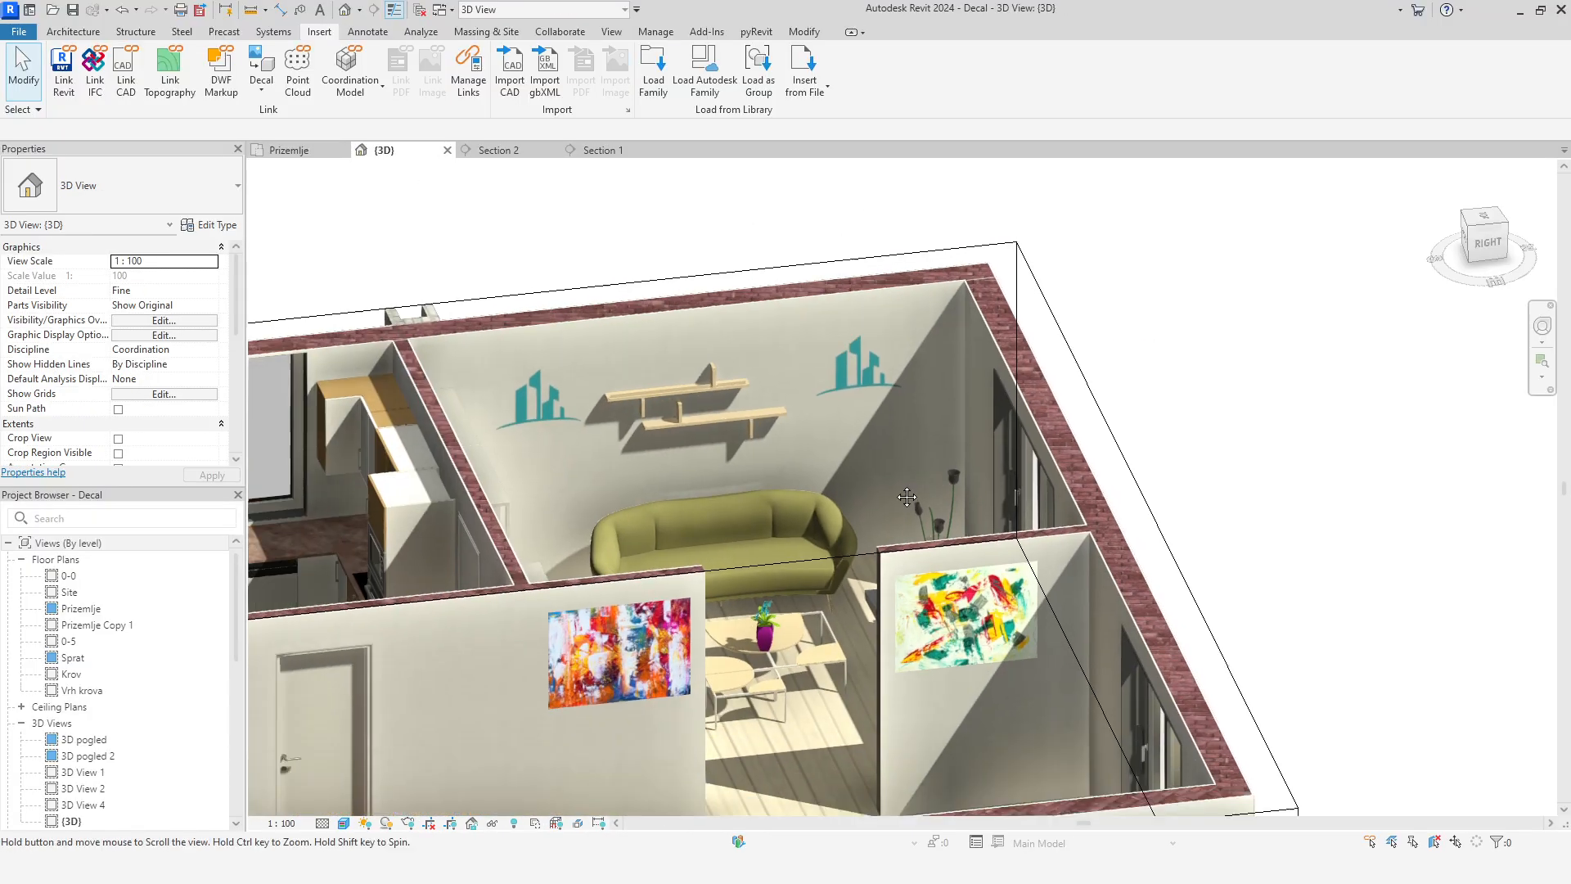
pyautogui.keyDown('shift'); pyautogui.moveTo(1025, 513); pyautogui.dragTo(1229, 448, button='middle'); pyautogui.keyUp('shift')
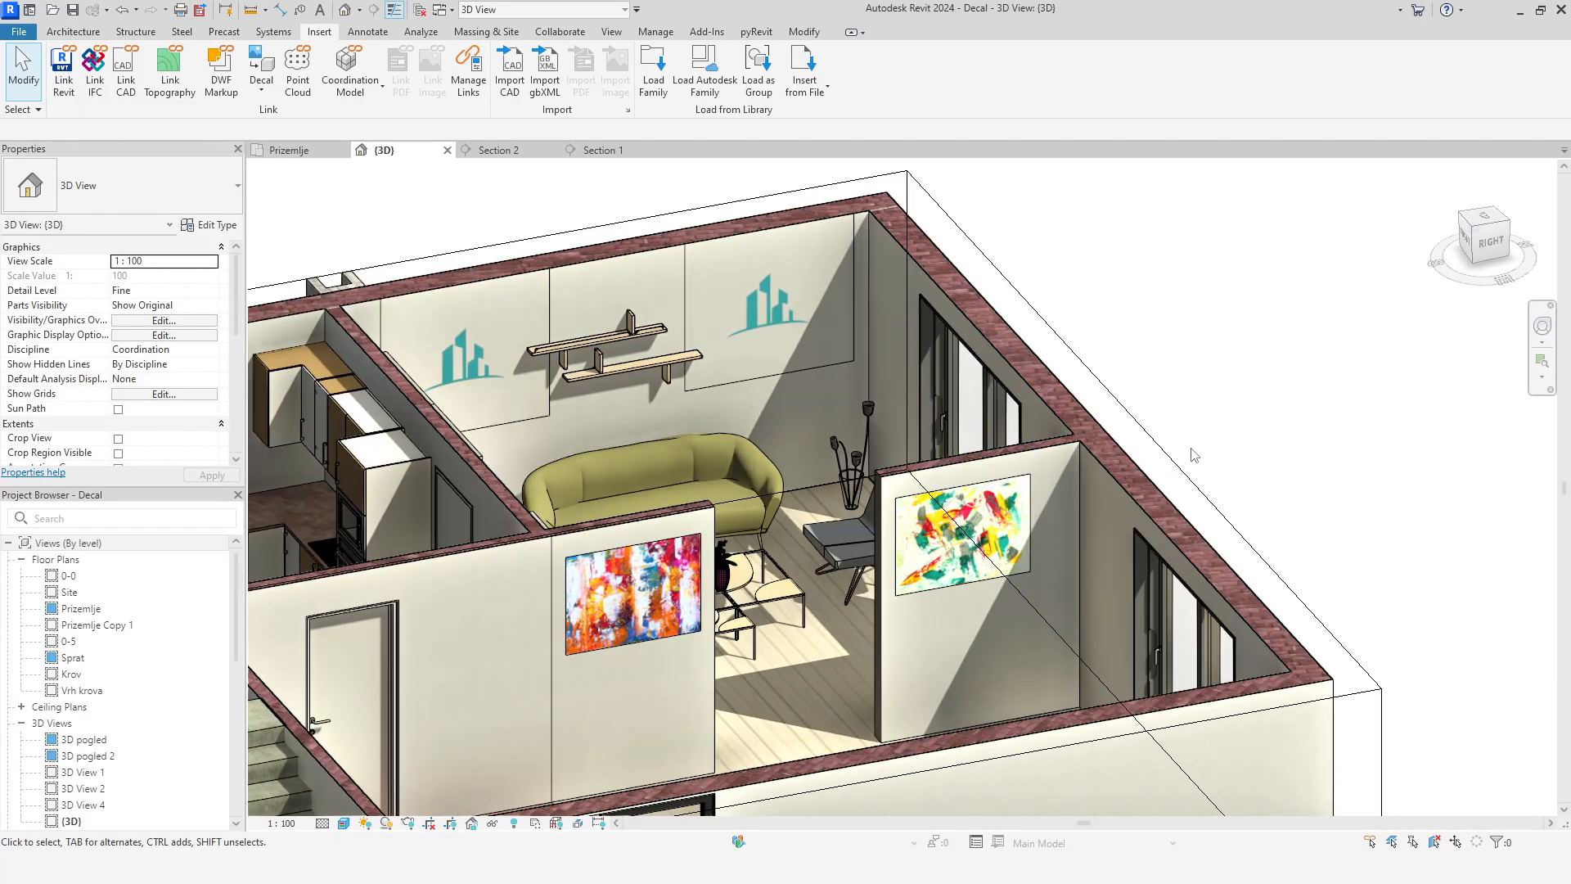
pyautogui.scroll(-4, 1231, 450)
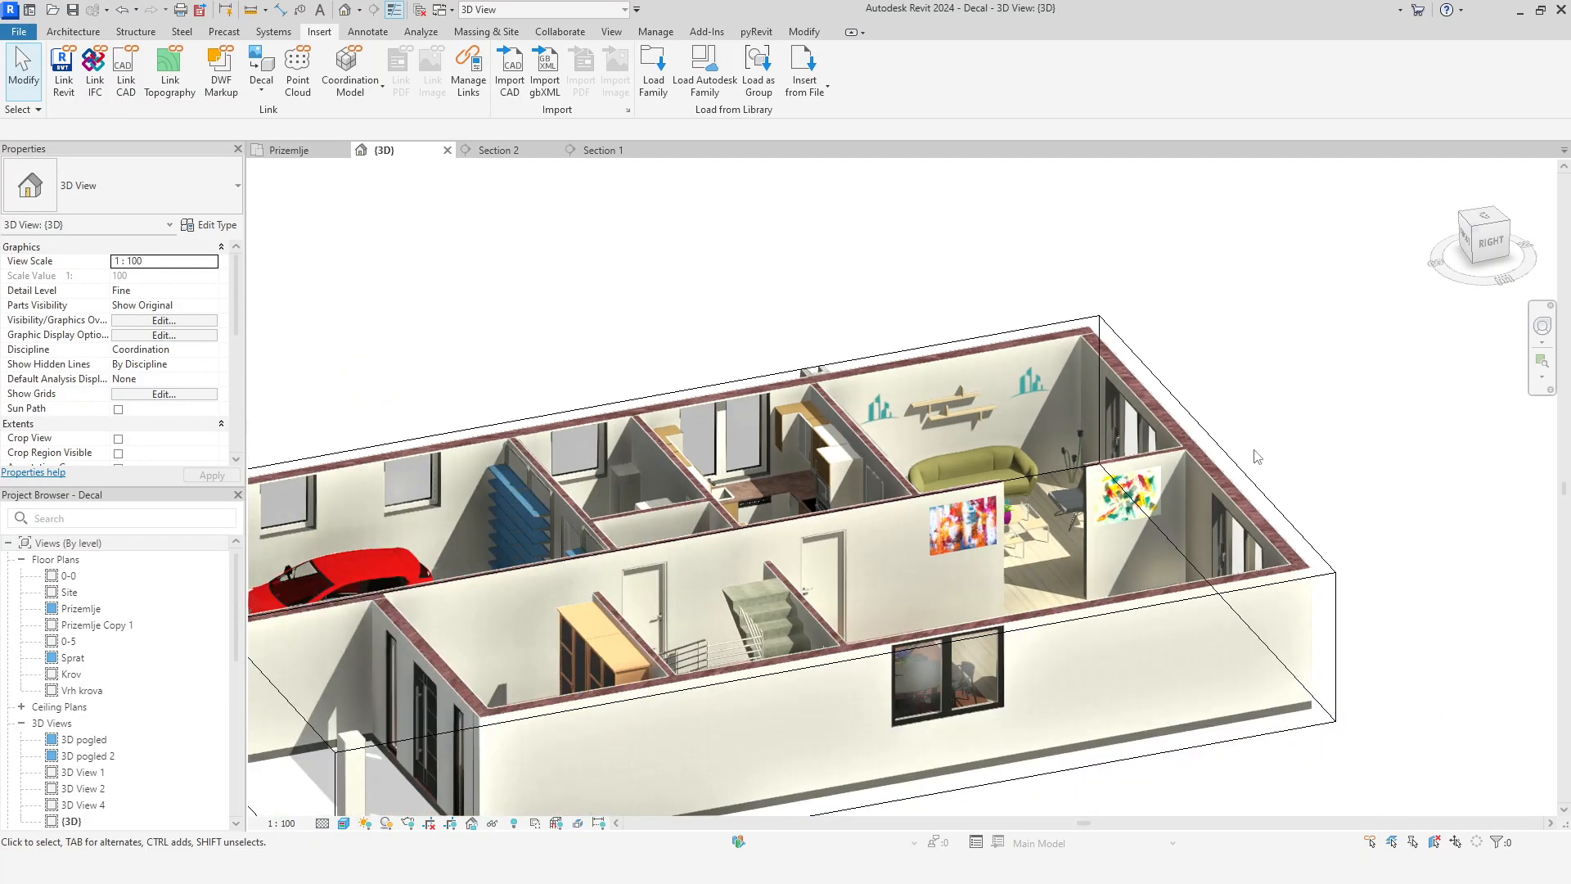
pyautogui.moveTo(1318, 554); pyautogui.dragTo(1212, 495, button='middle')
pyautogui.scroll(-2, 616, 799)
pyautogui.moveTo(777, 757); pyautogui.dragTo(1059, 702, button='middle')
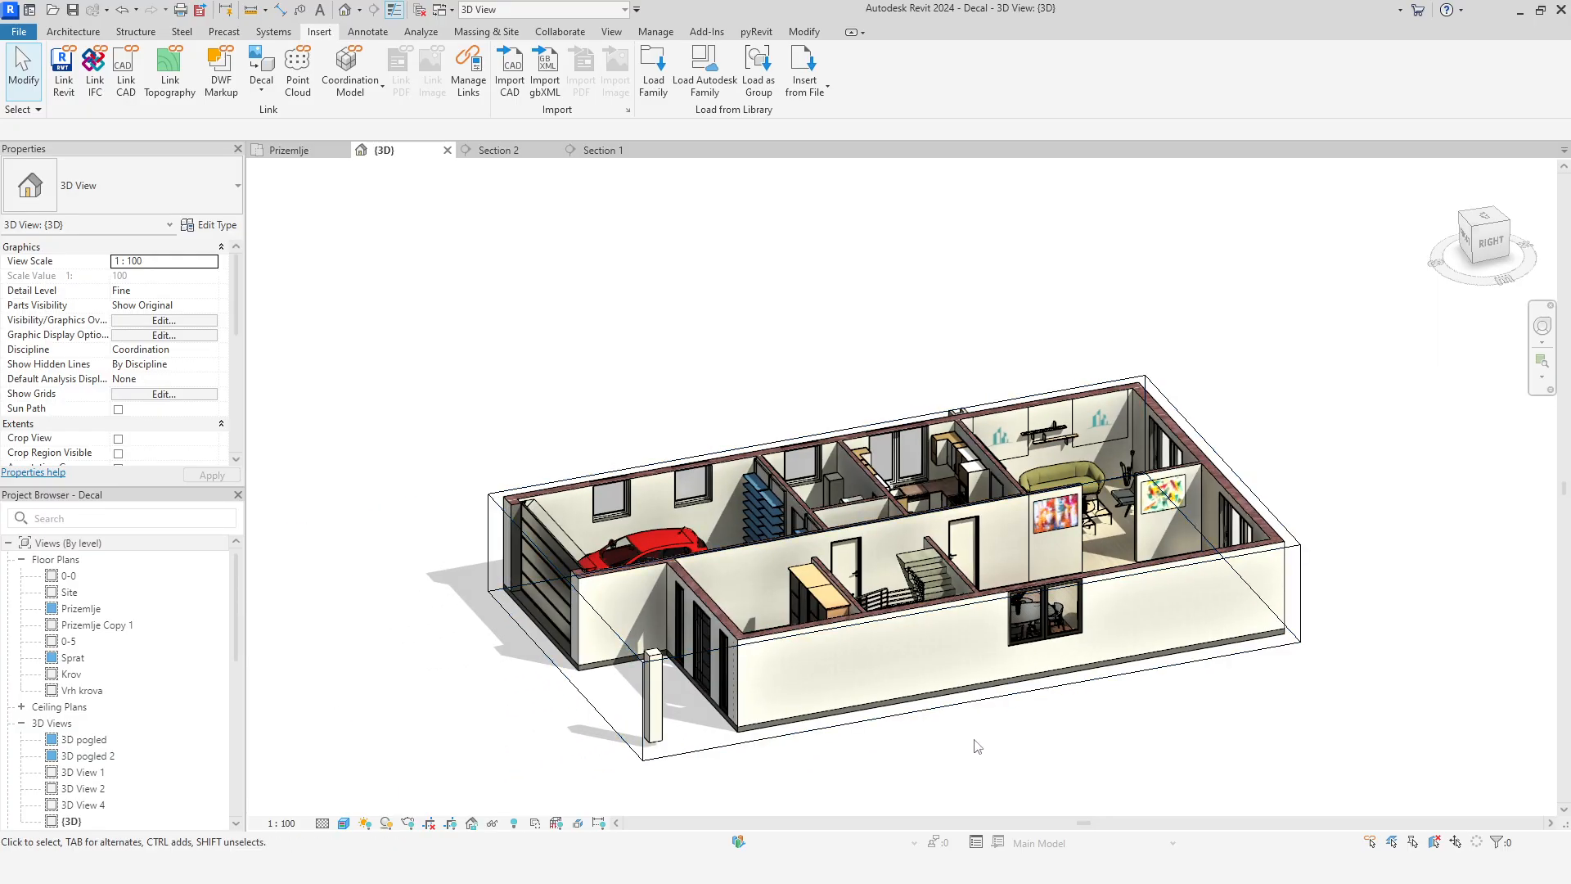
pyautogui.moveTo(974, 740); pyautogui.dragTo(975, 721, button='middle')
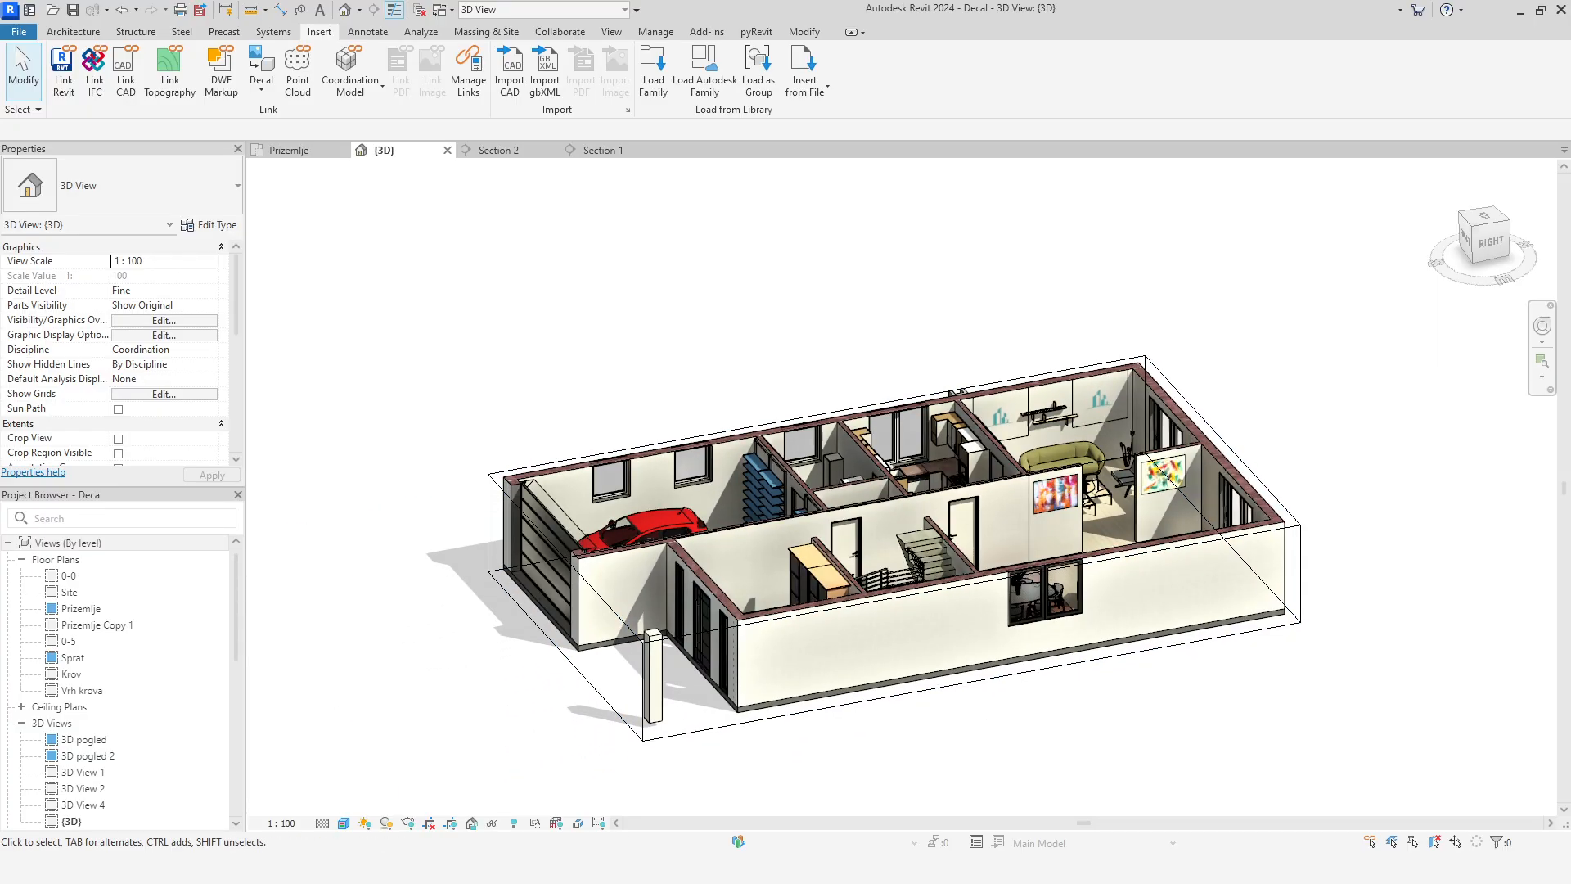